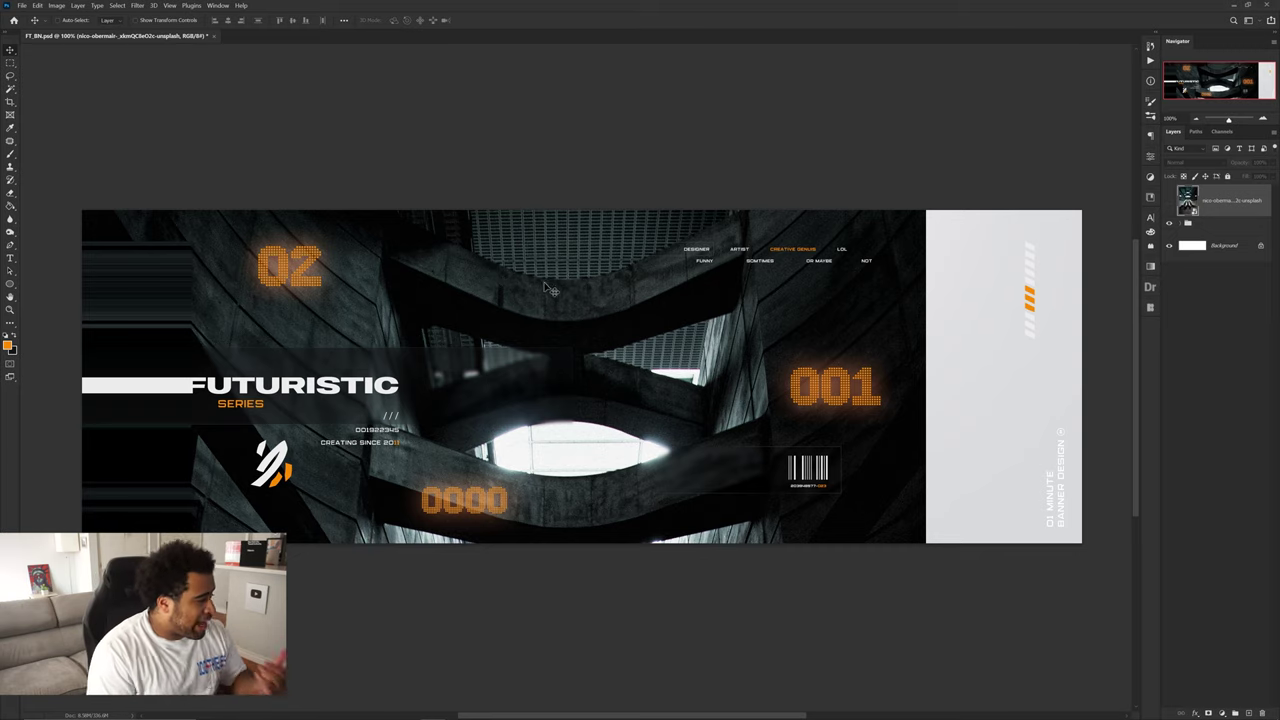
- Switch from Photoshop to the browser showing the escalator photo's Unsplash page
key("alt+Tab")
- Maximize the browser and open Unsplash's Architecture collection in a new tab
double_click(475, 12)
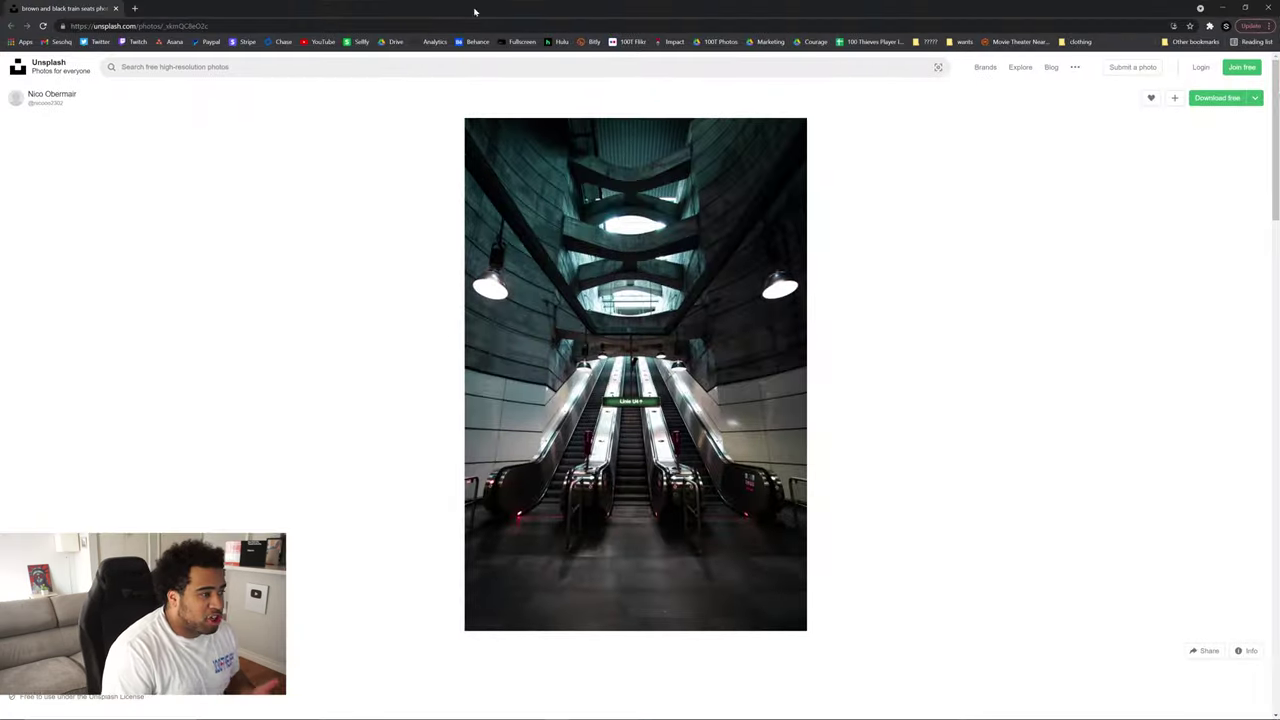
middle_click(50, 68)
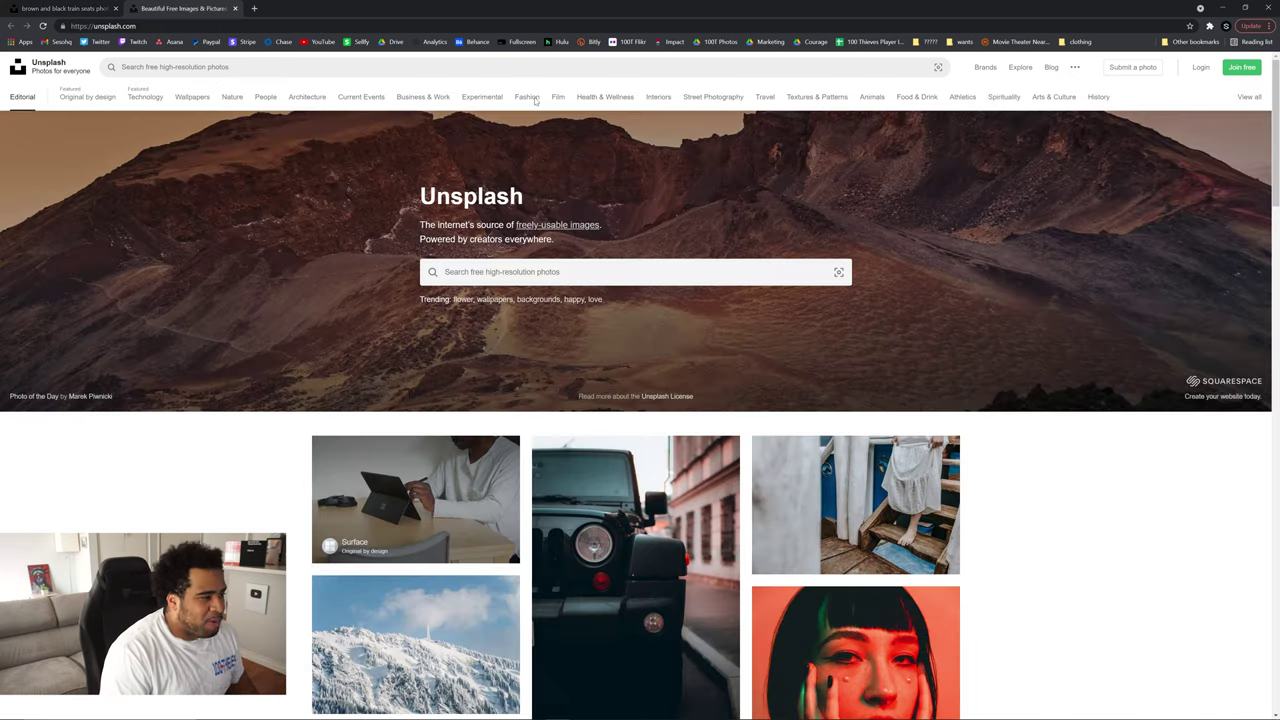
left_click(309, 99)
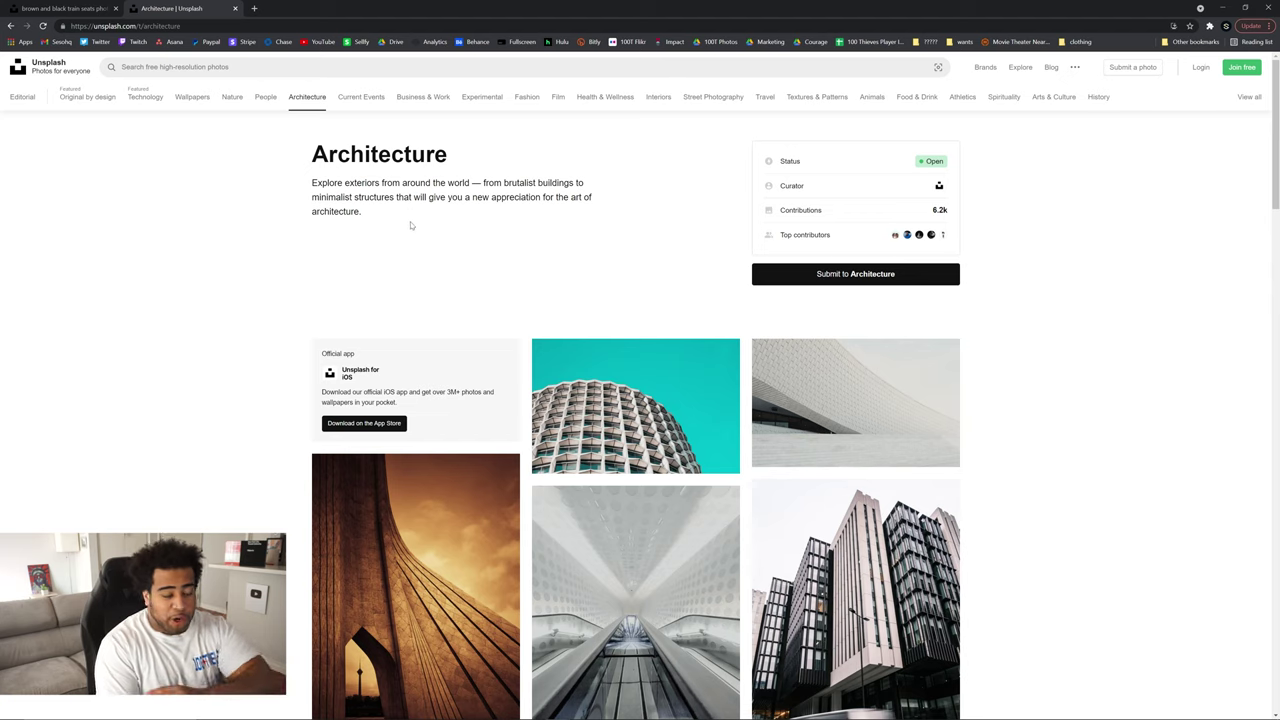
- Browse the Architecture photos, preview the tall office buildings, then return to the escalator tab
scroll(416, 243, "down", 2)
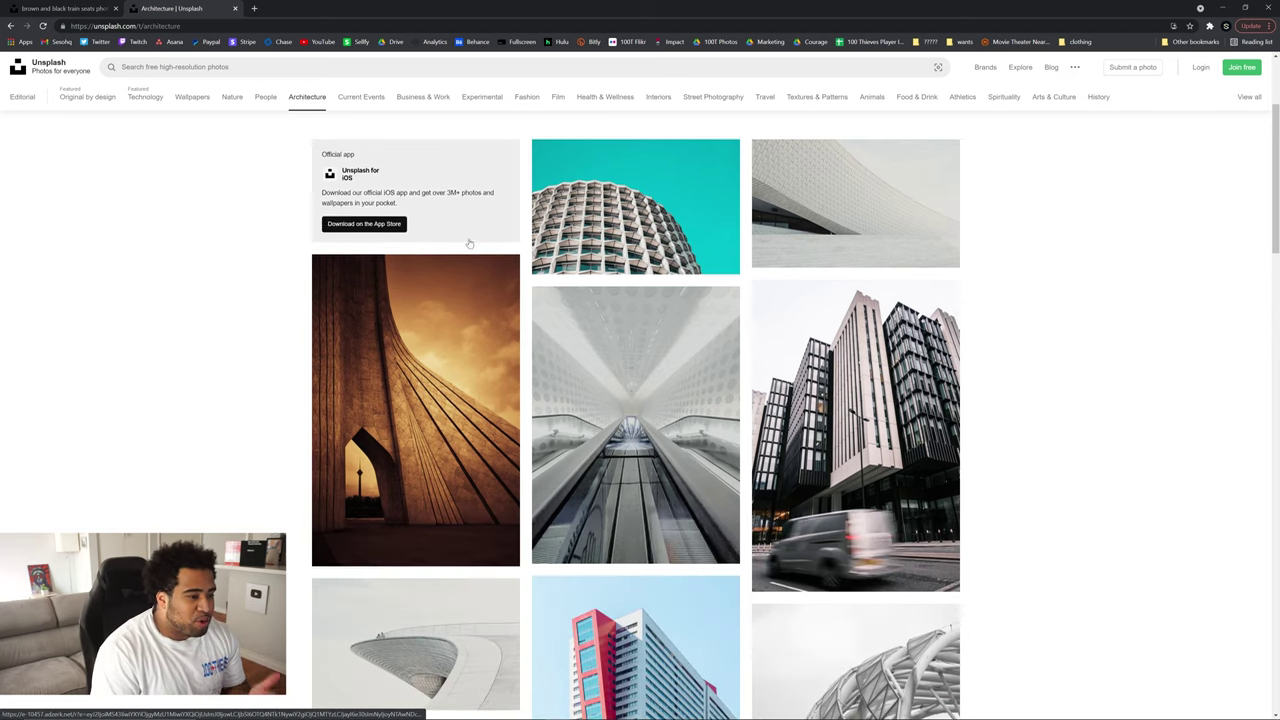
scroll(540, 242, "up", 1)
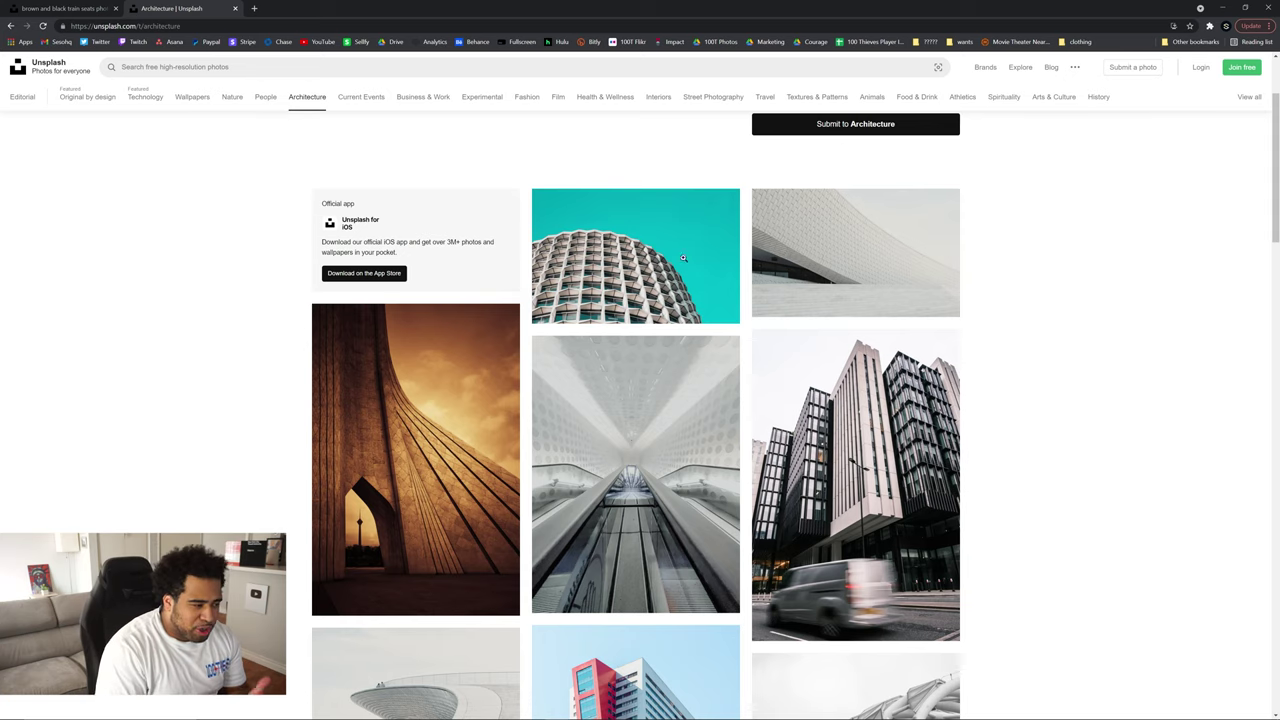
scroll(654, 152, "down", 2)
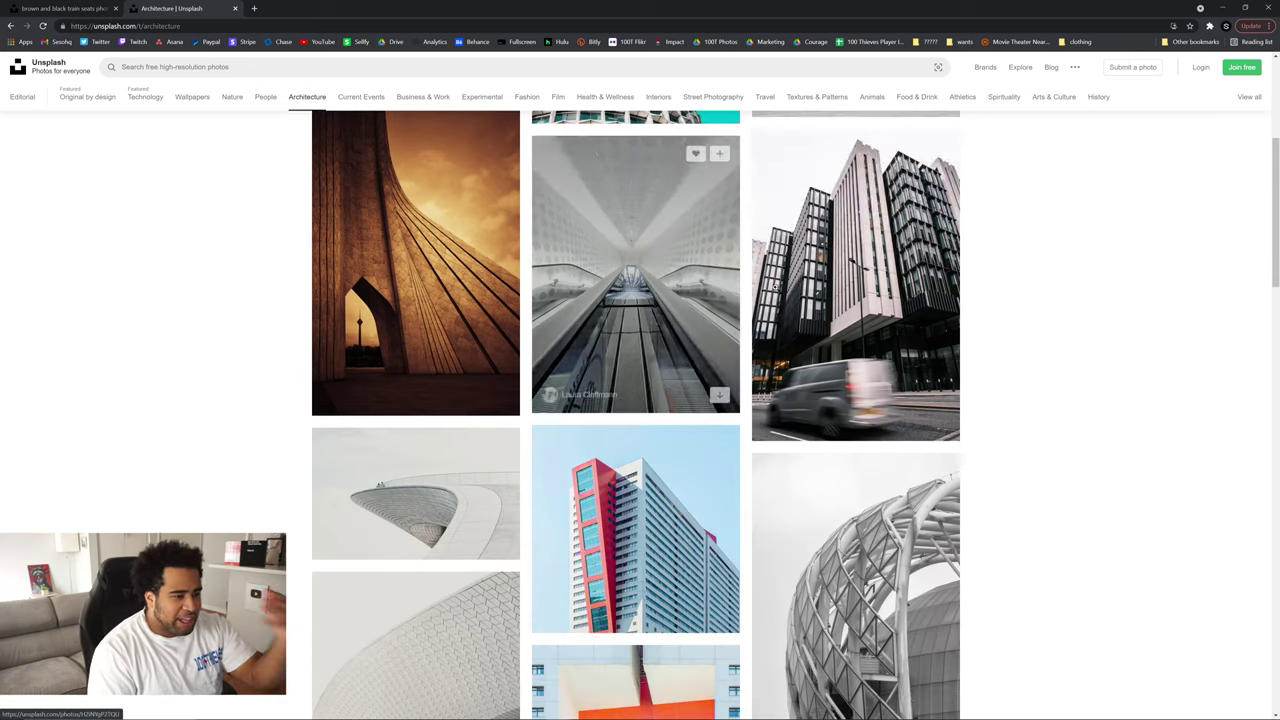
left_click(775, 285)
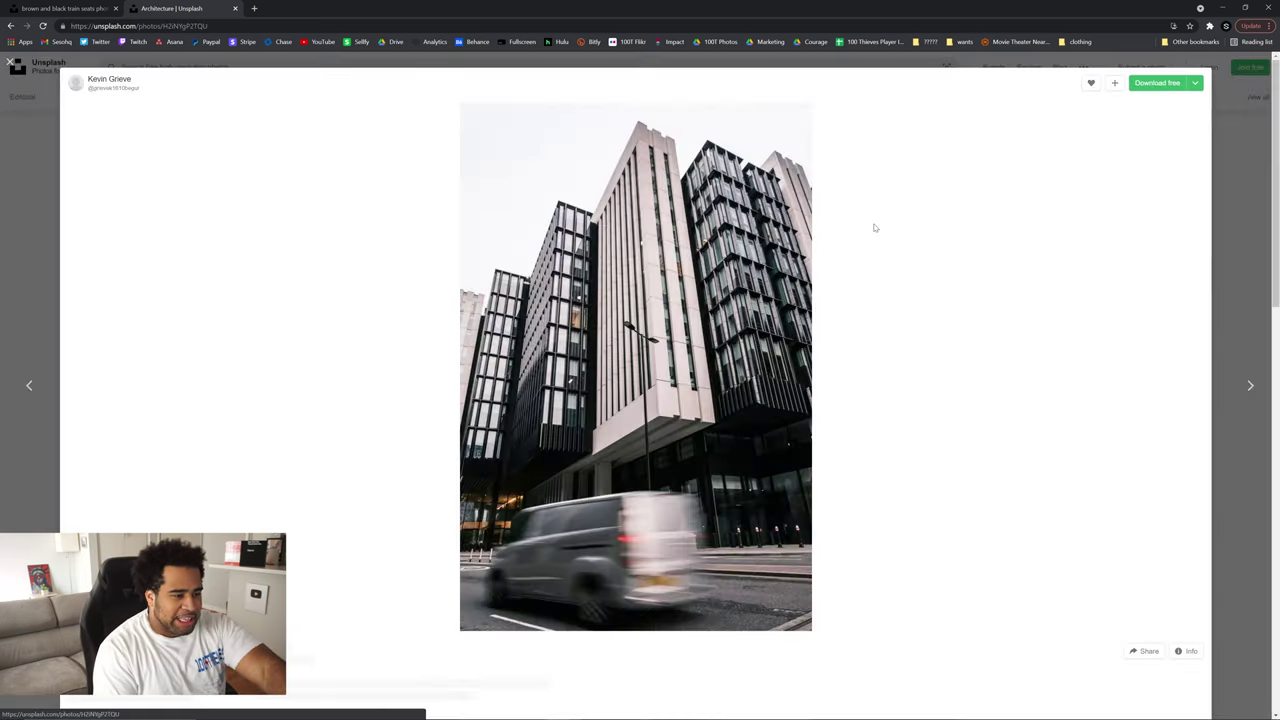
key("Escape")
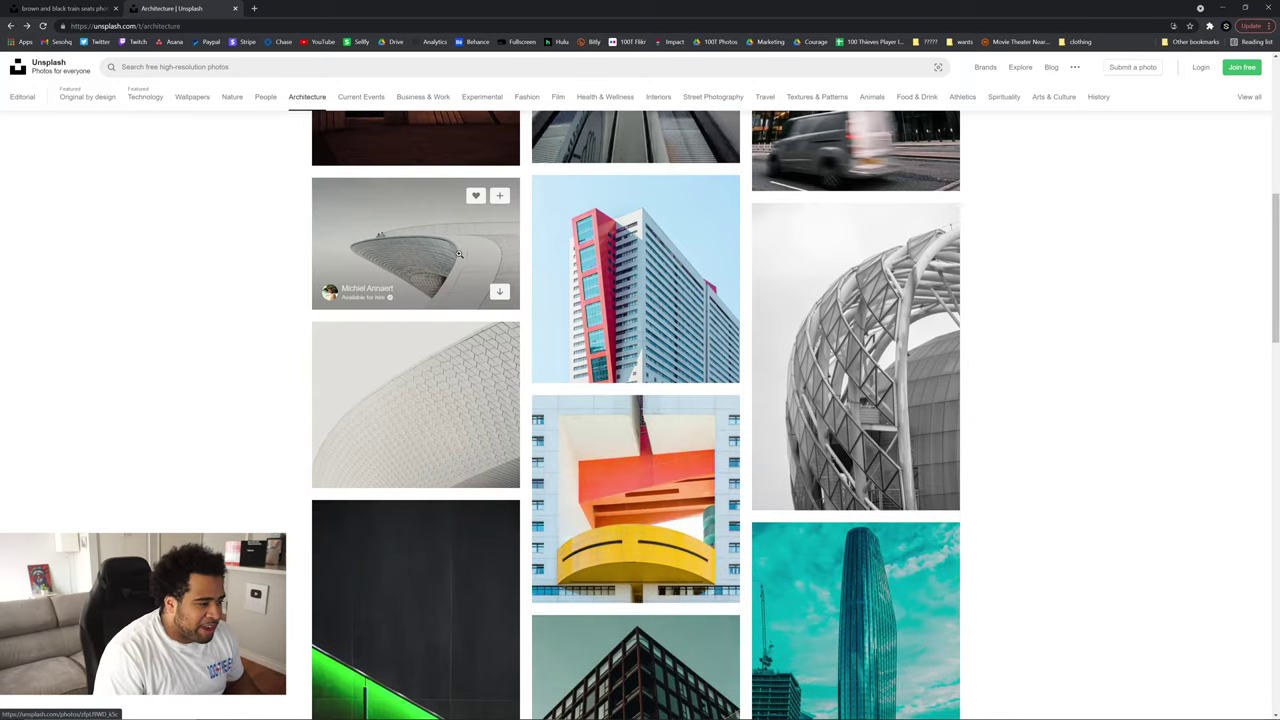
scroll(458, 253, "down", 5)
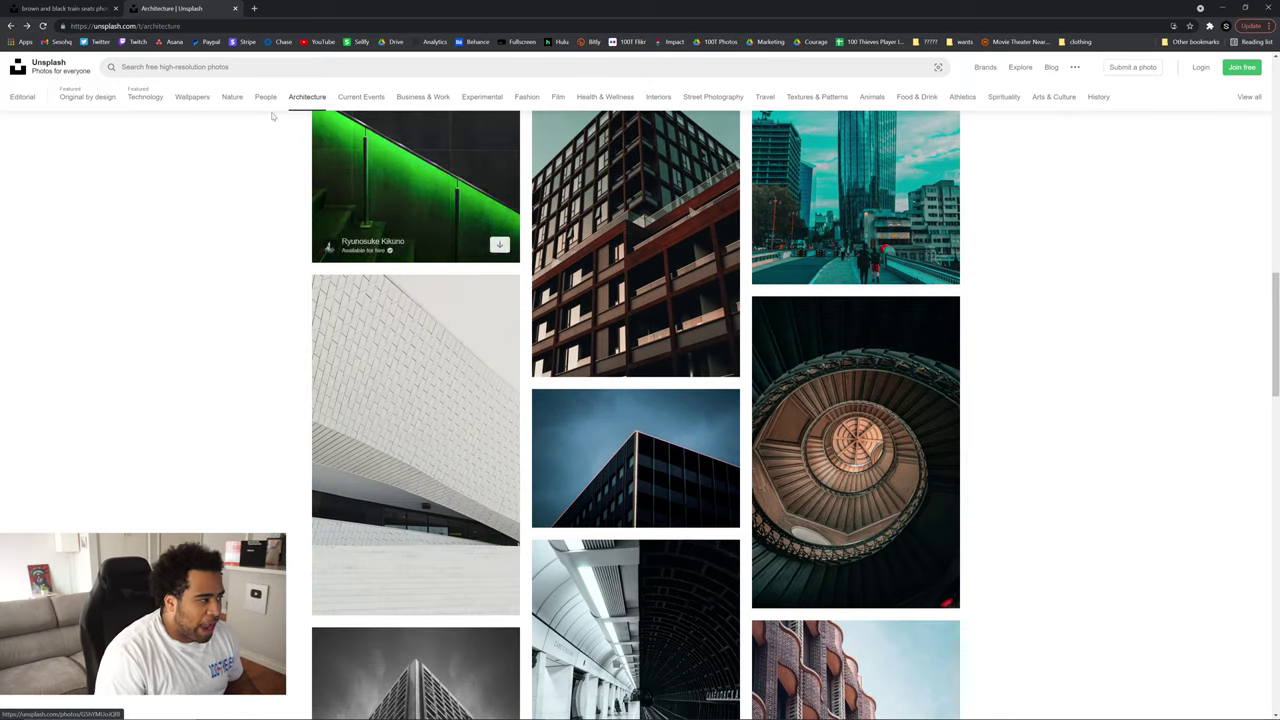
key("ctrl+1")
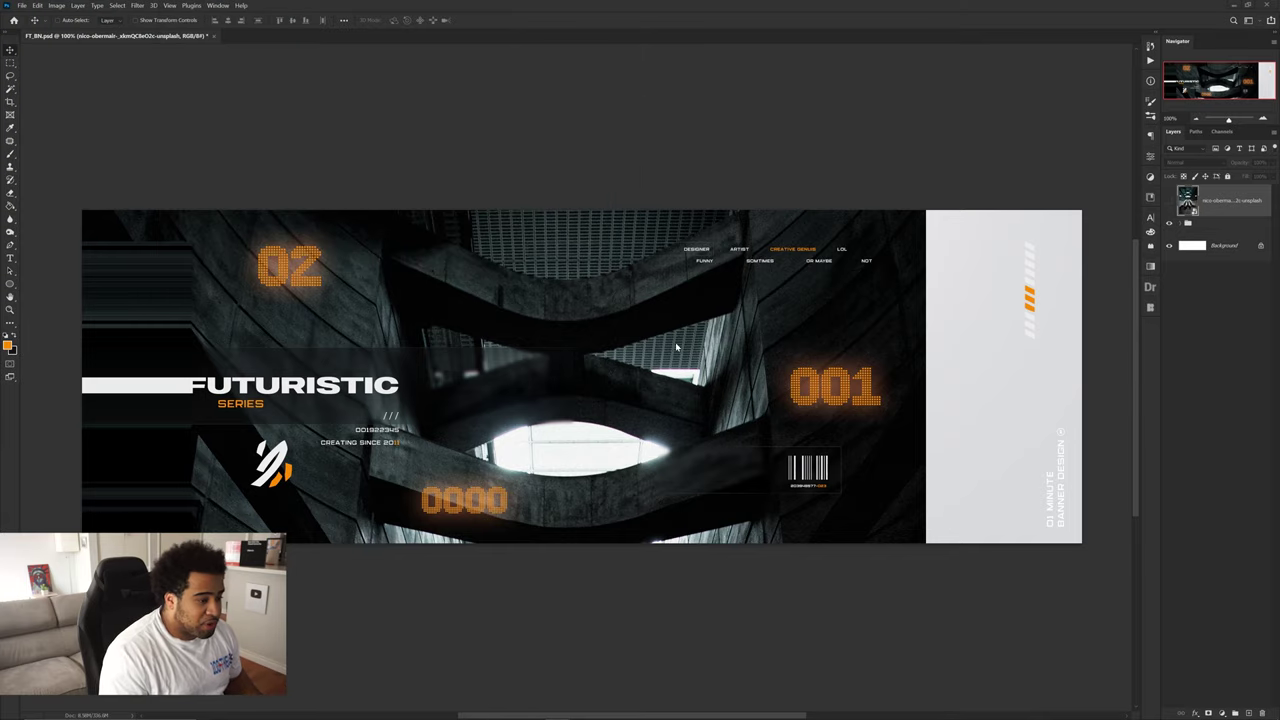
- Show the concrete photo layer over the whole banner, check the font list, and open Filter
left_click(1168, 201)
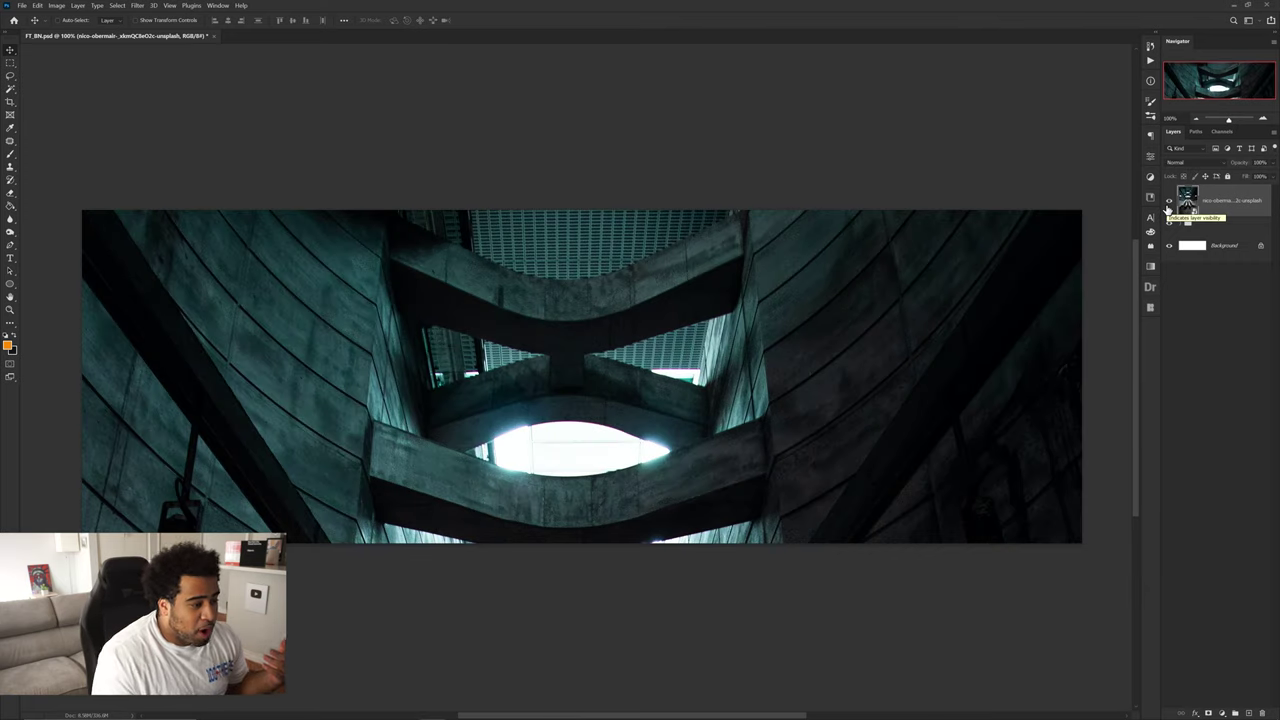
left_click(1150, 216)
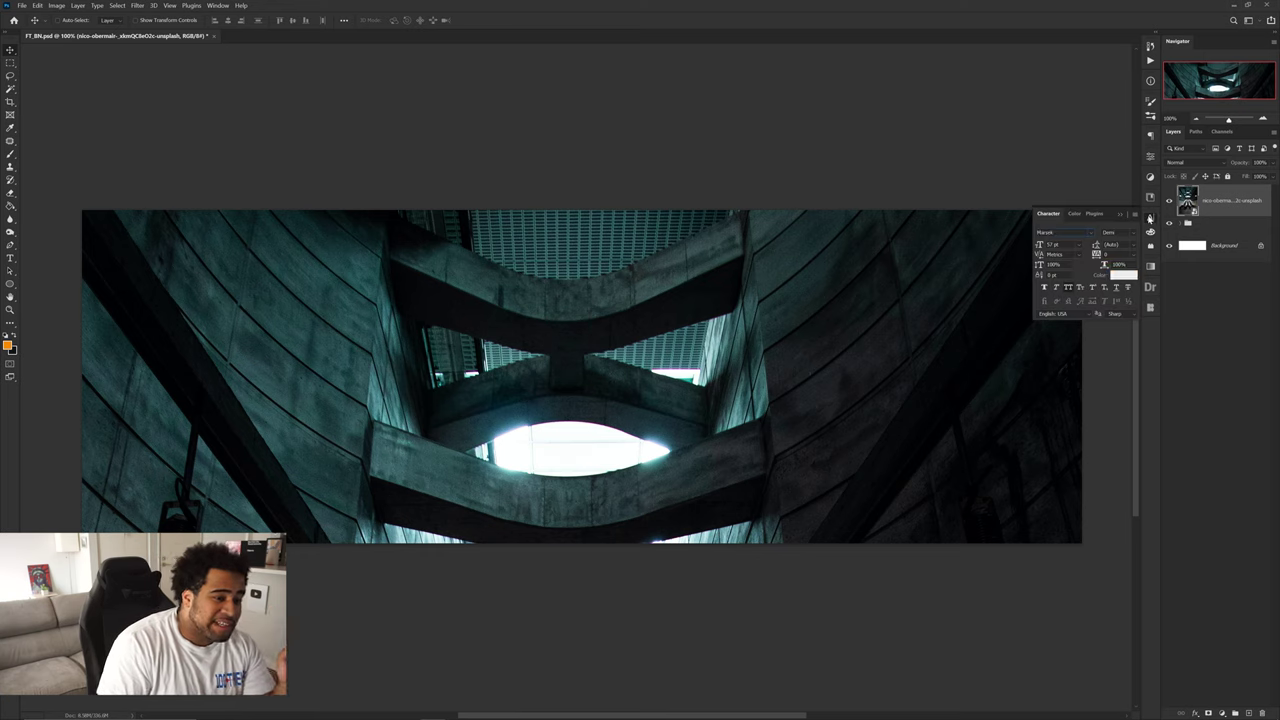
left_click(1094, 233)
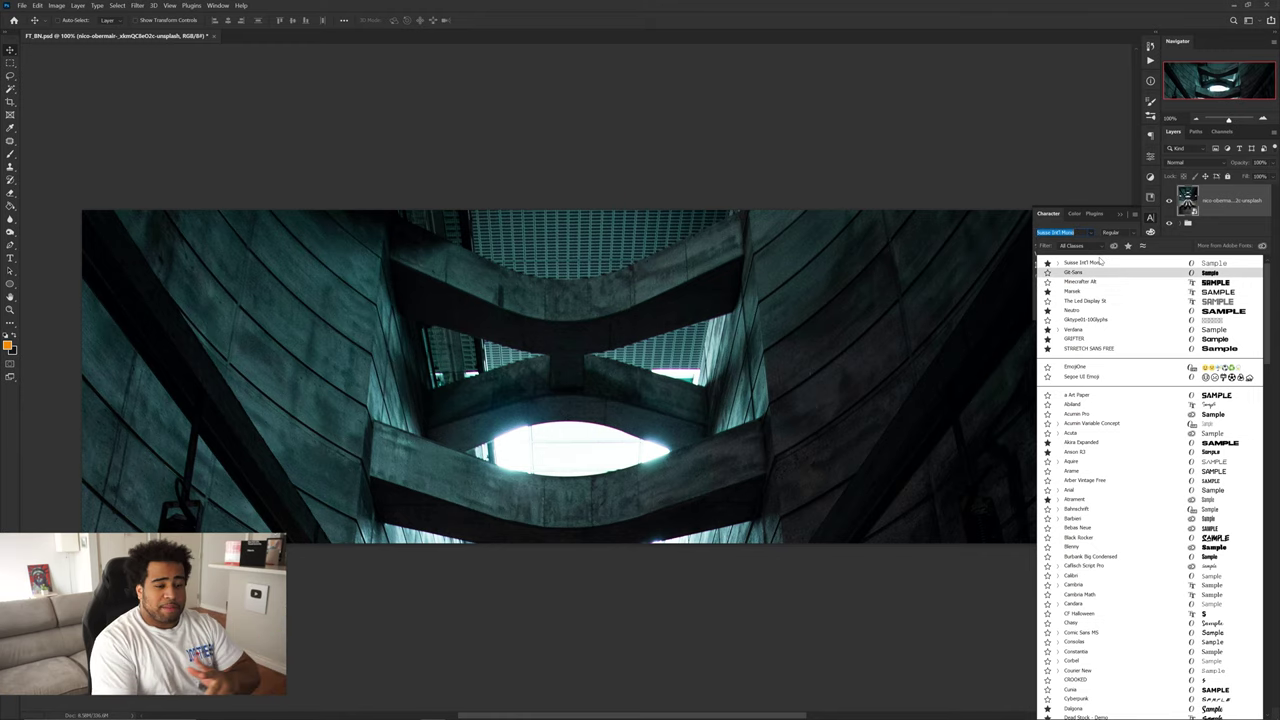
left_click(1150, 218)
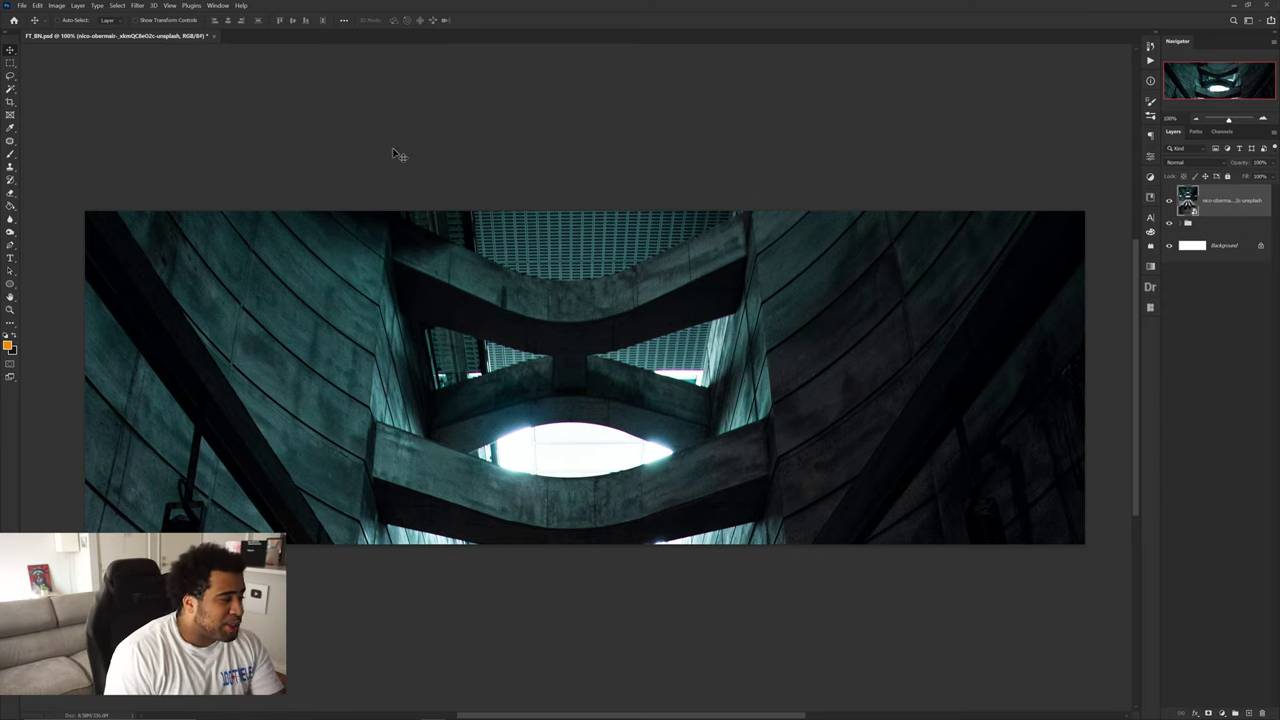
left_click(136, 6)
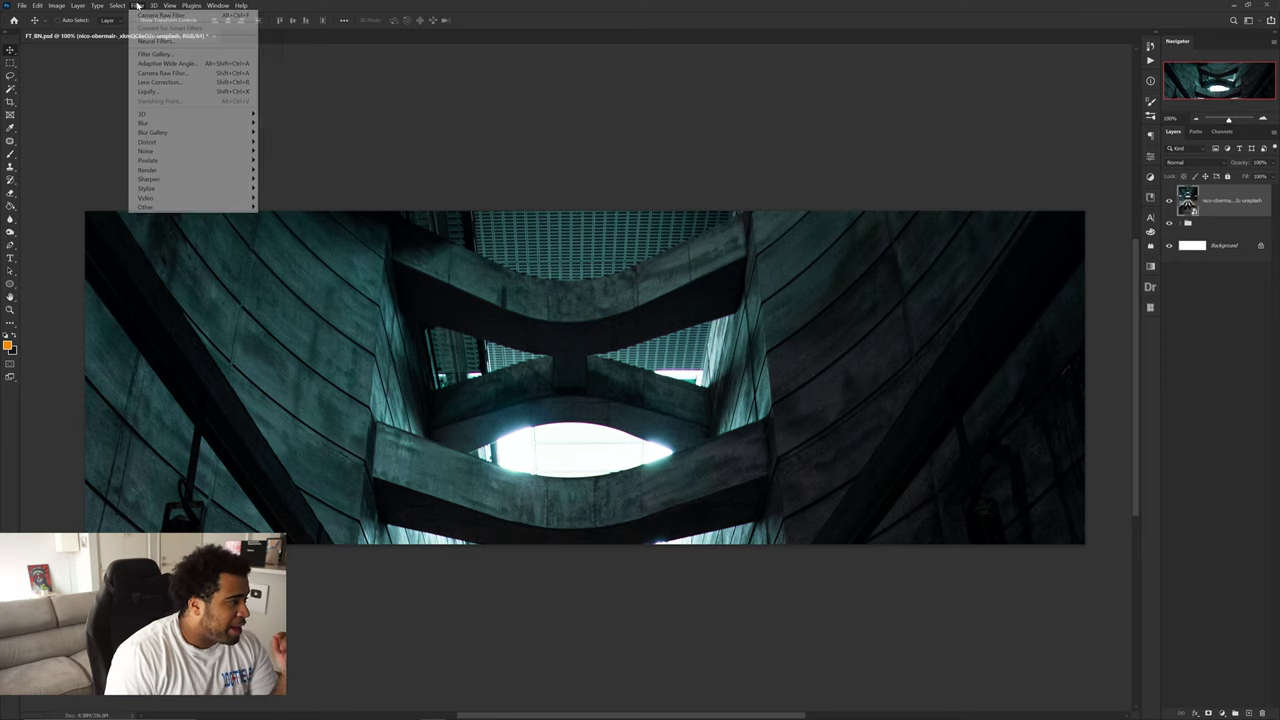
- Open Camera Raw with a before/after view and darken the blacks, easing shadows and highlights
left_click(178, 73)
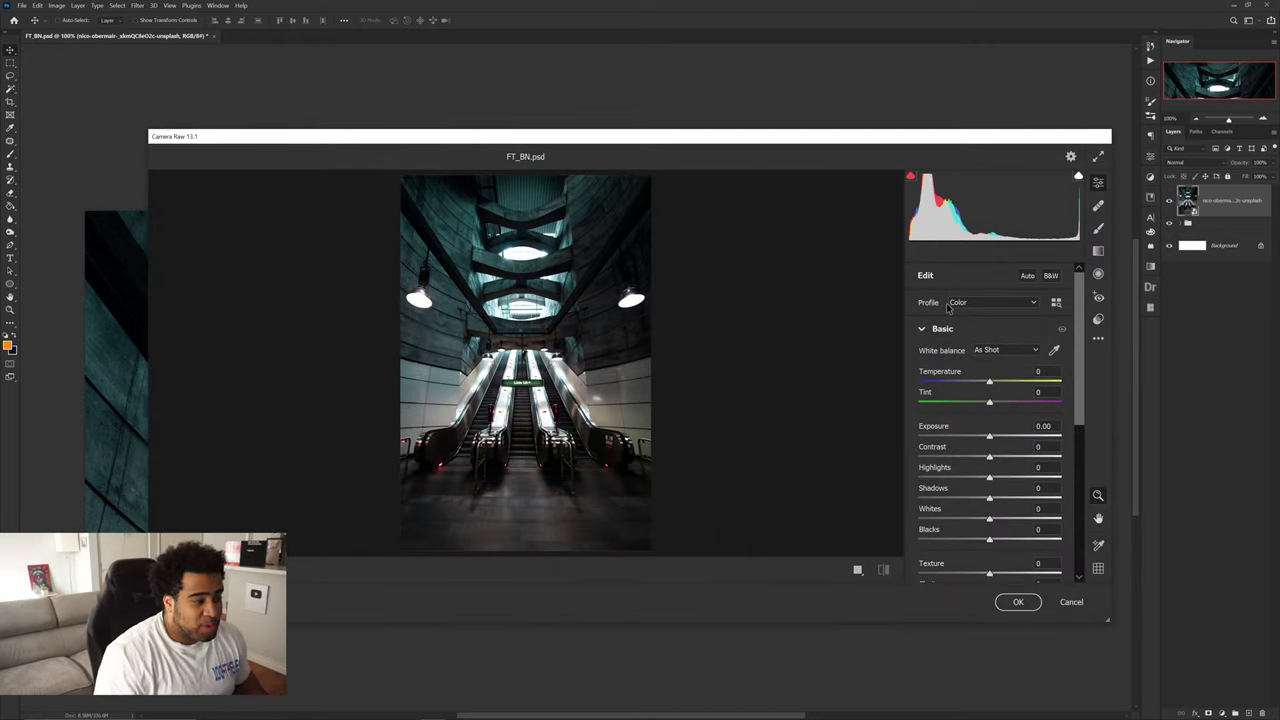
left_click(857, 569)
left_click(713, 268)
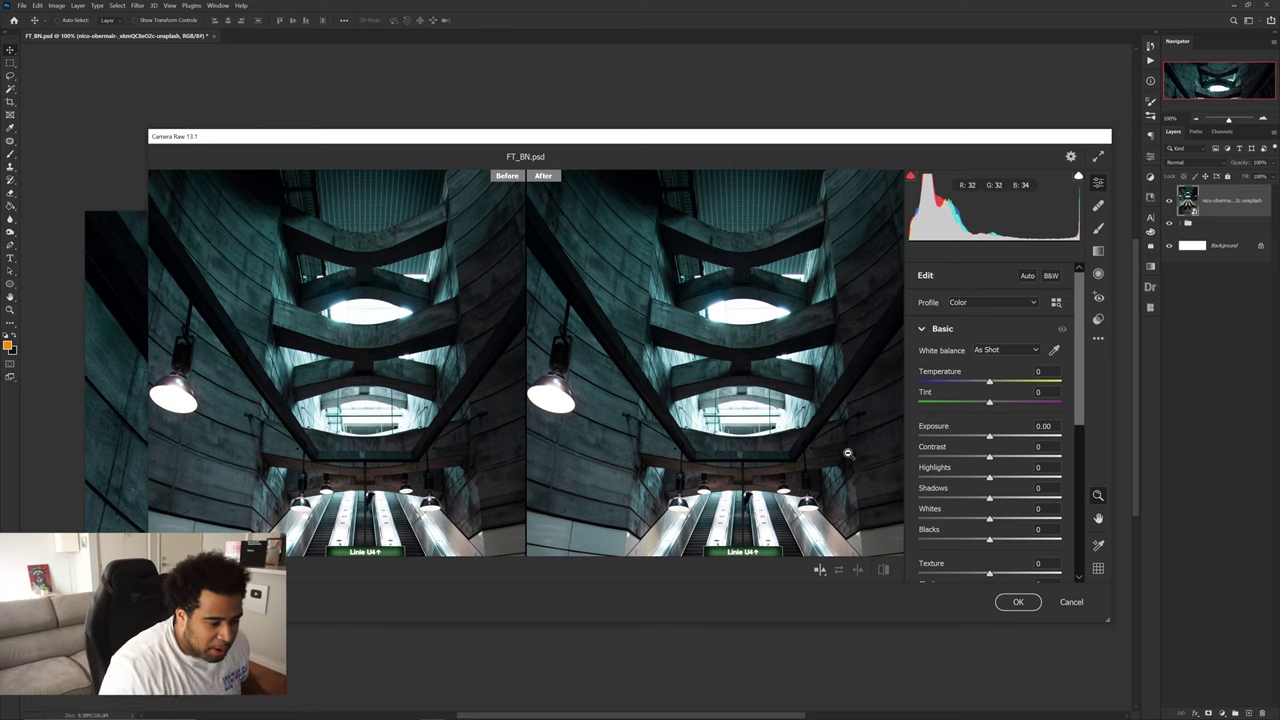
left_click_drag(989, 539, 980, 483)
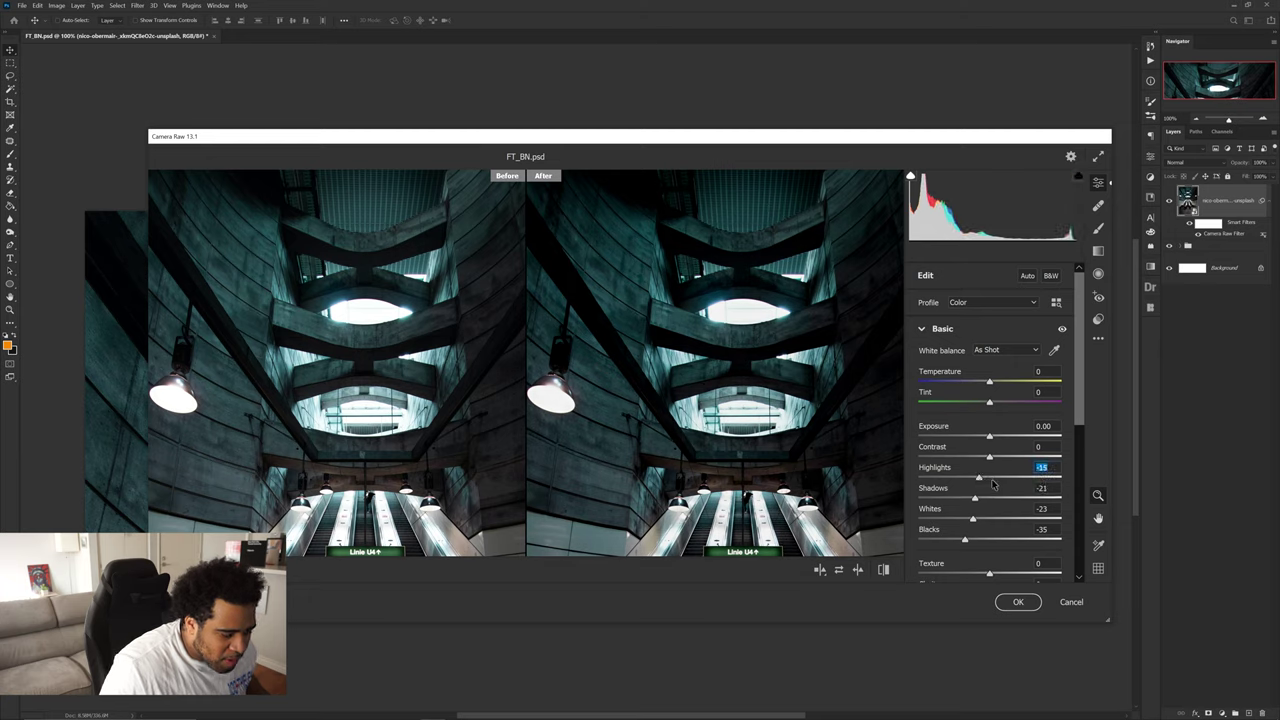
left_click_drag(975, 499, 986, 481)
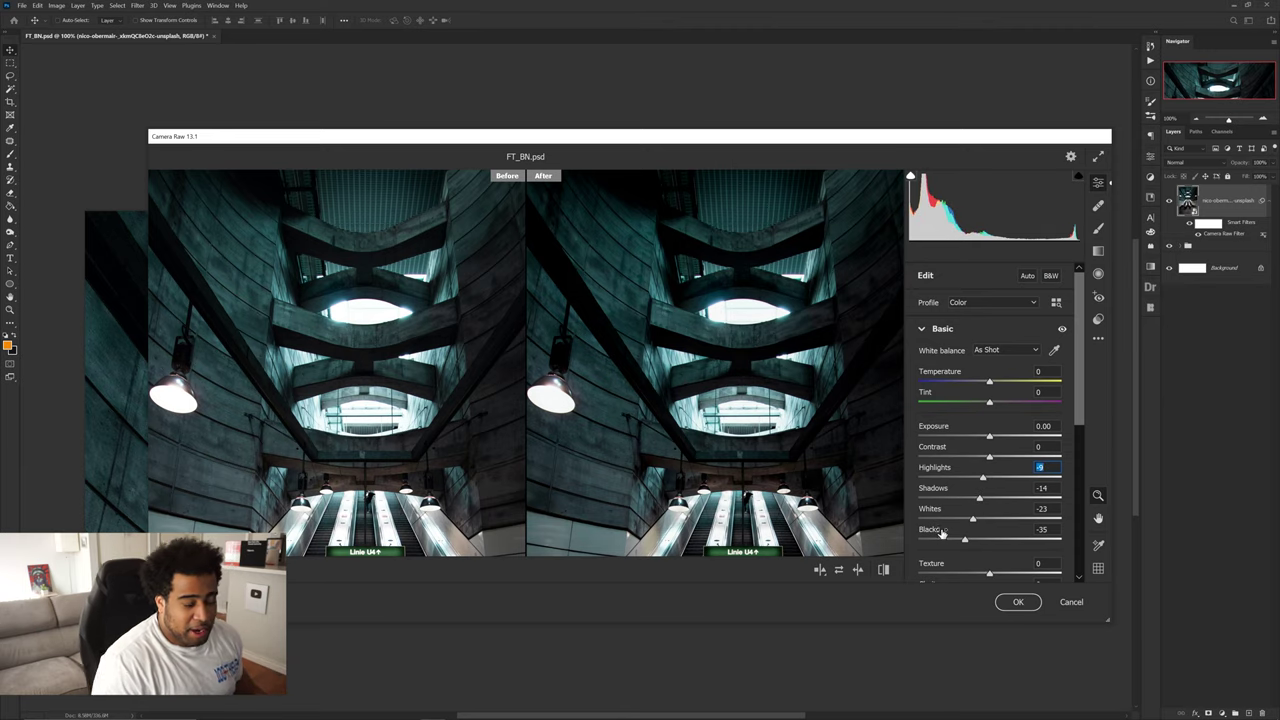
- Set Vibrance -35 and Saturation -15, add texture about +9, and apply the filter
scroll(977, 519, "down", 5)
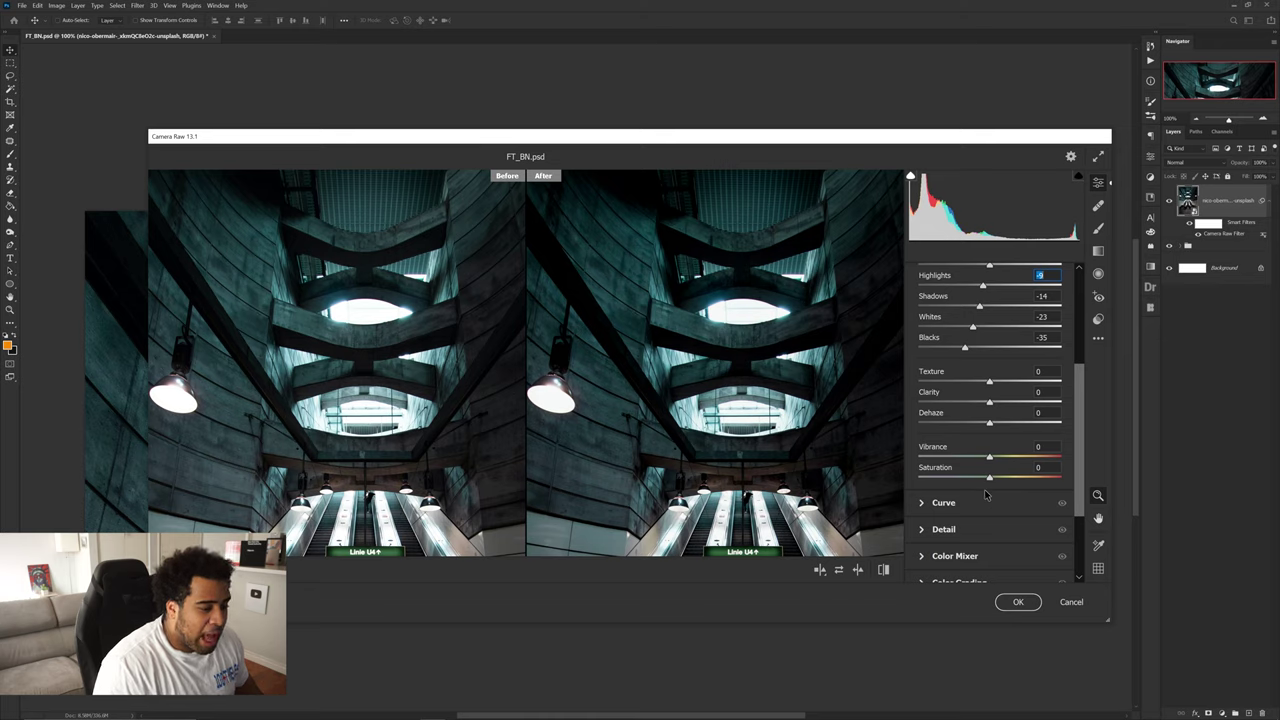
left_click(1040, 447)
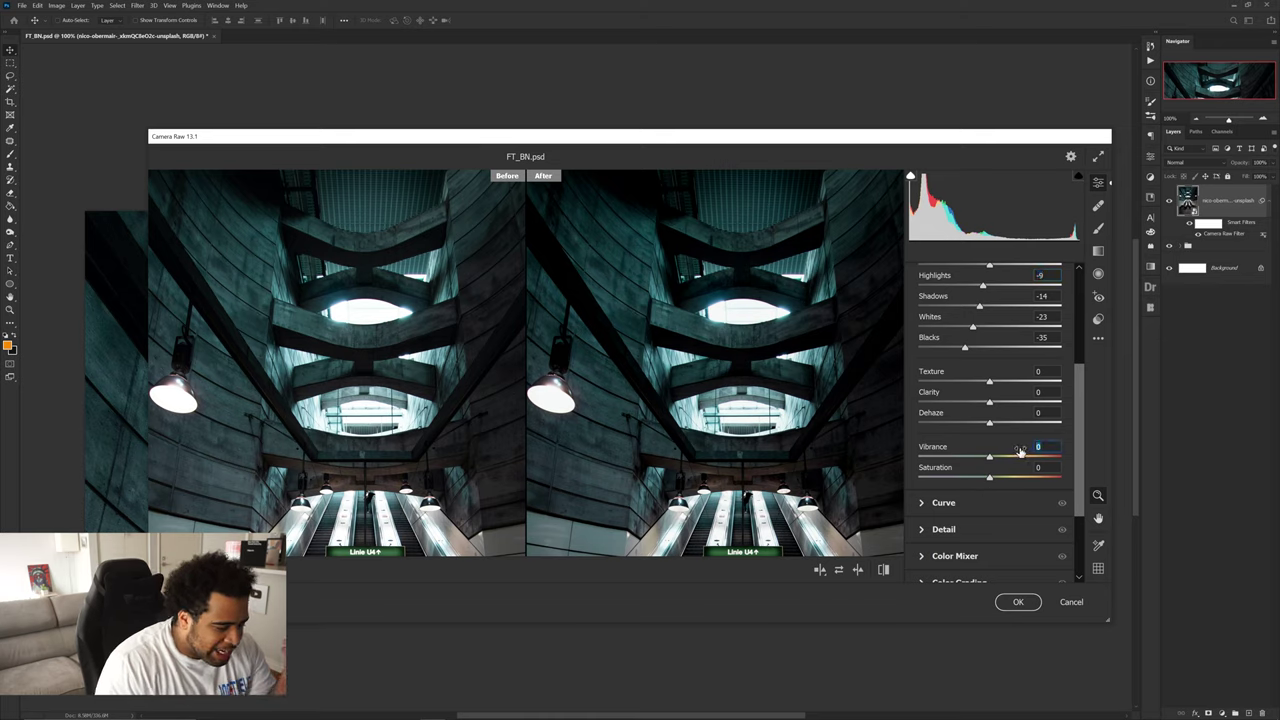
type("-35")
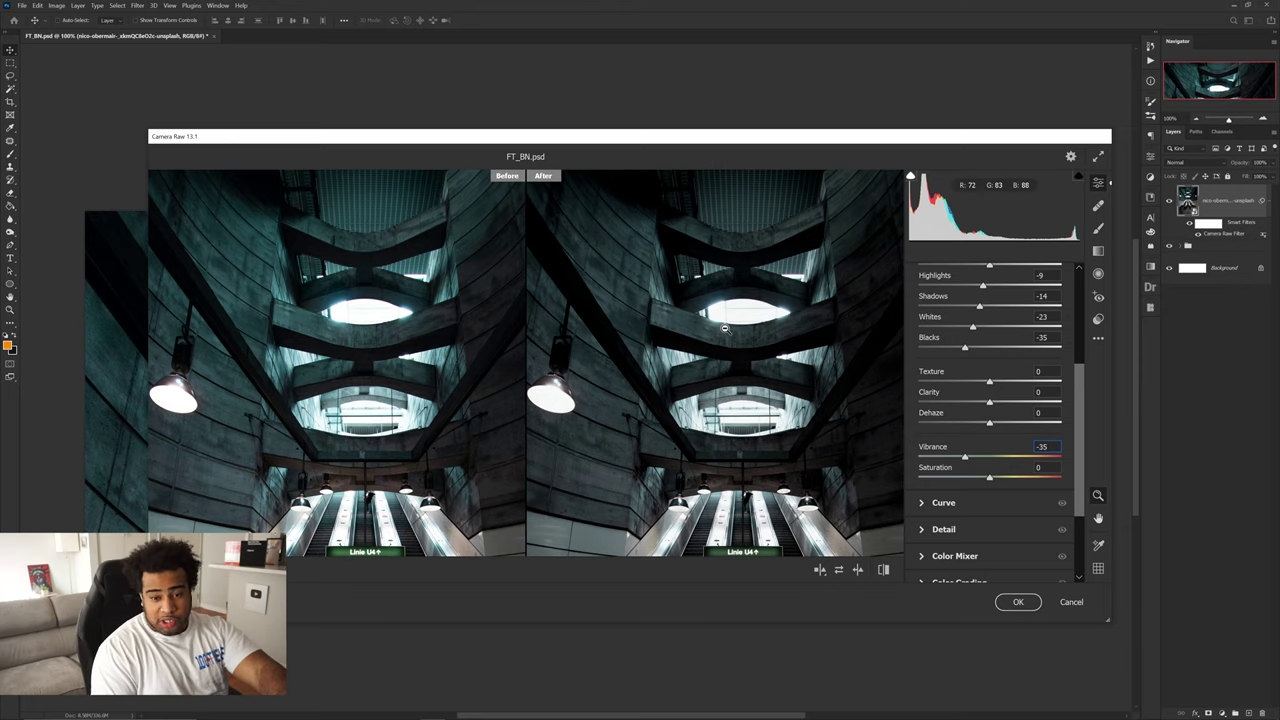
key("Tab")
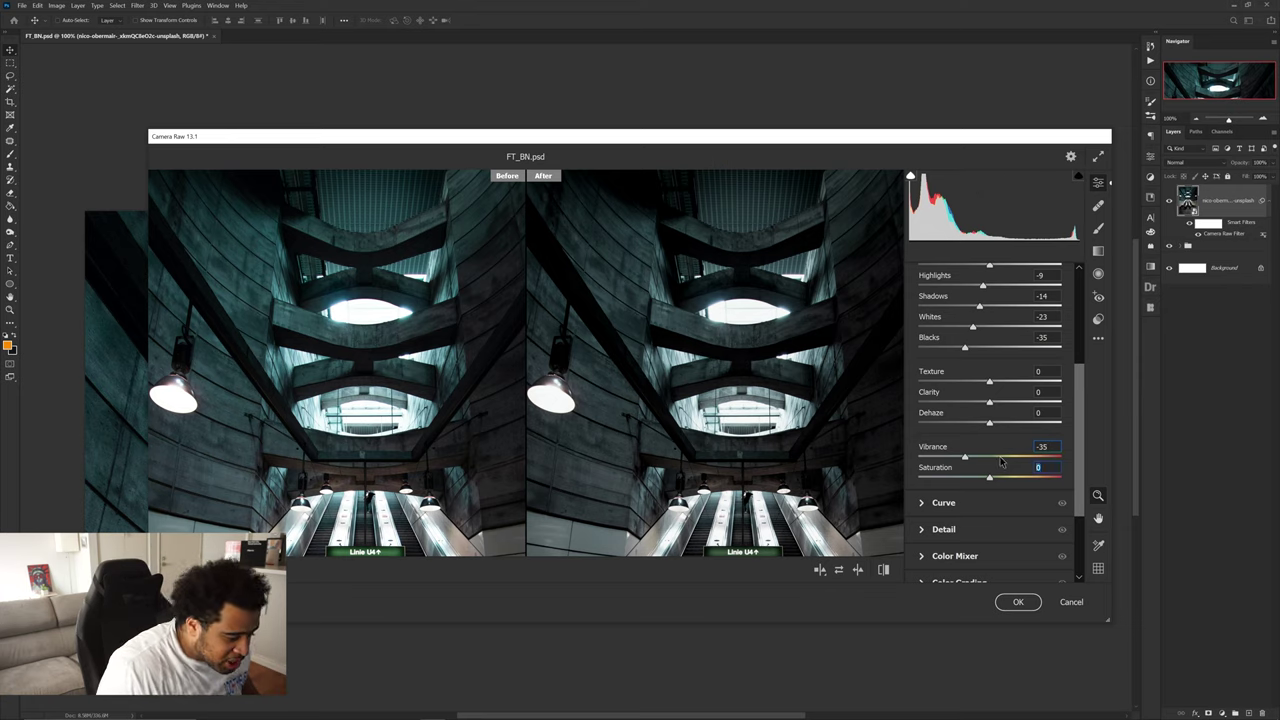
type("-15")
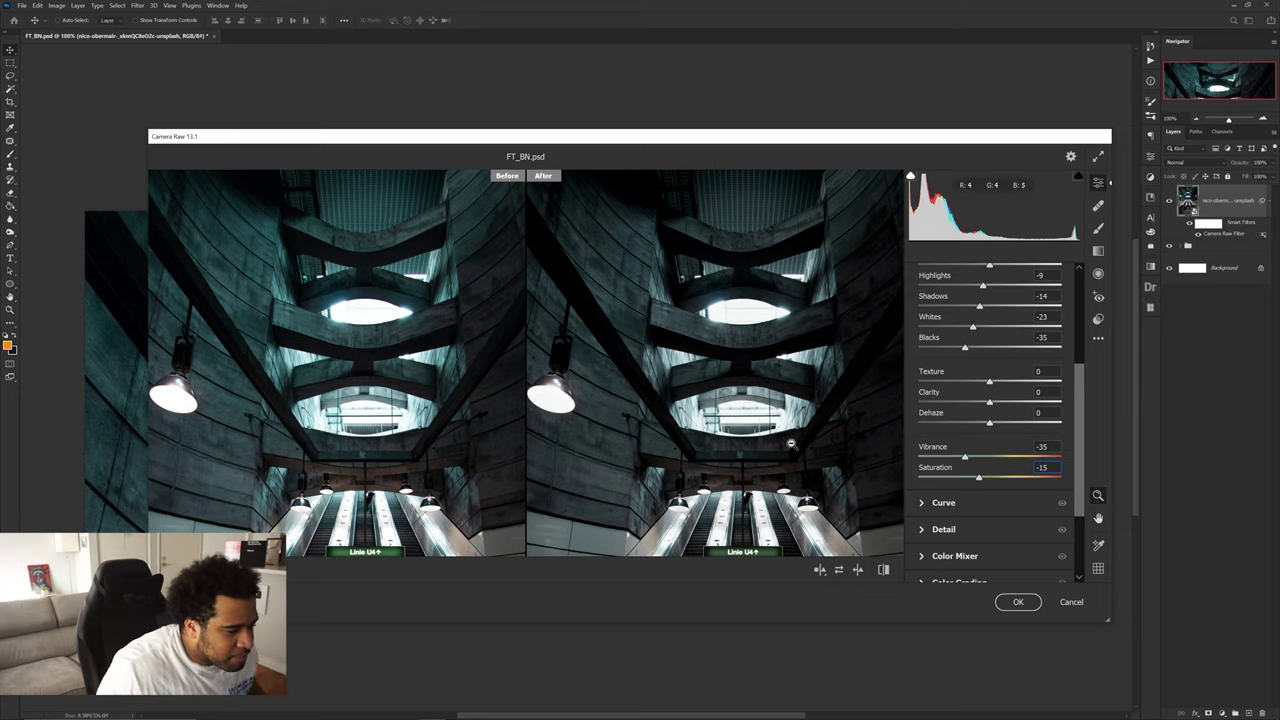
key("Return")
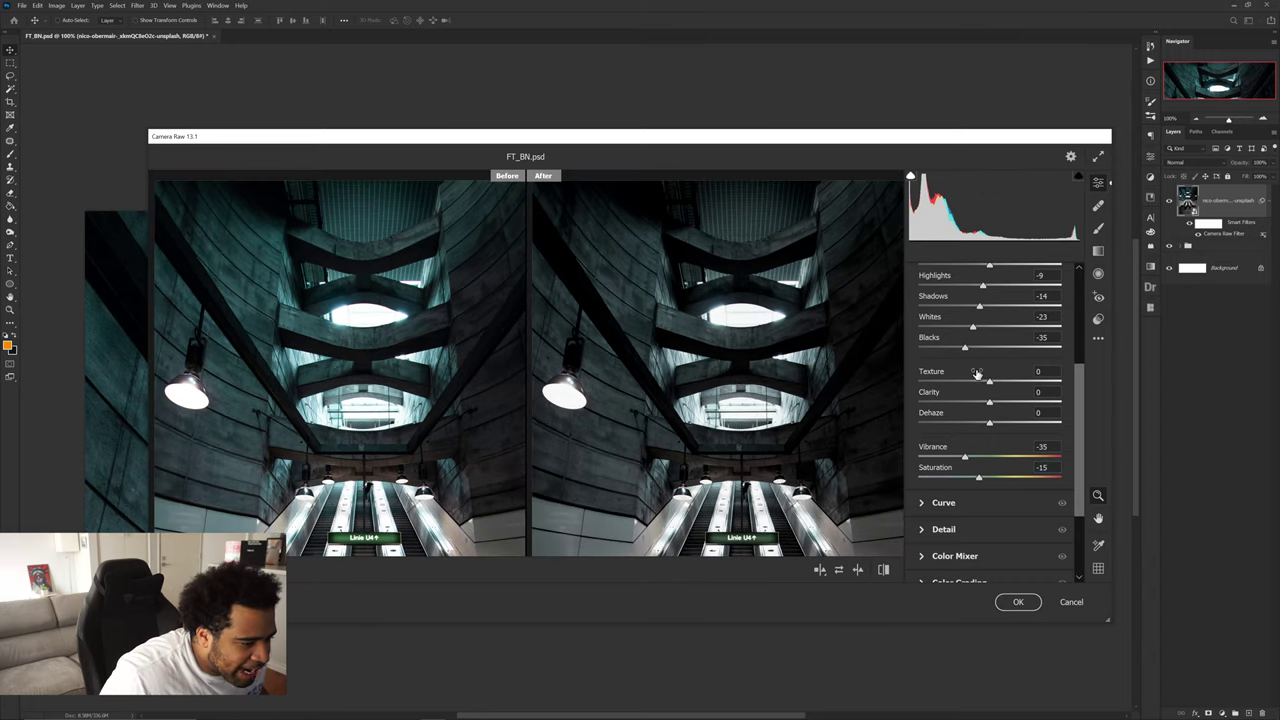
left_click_drag(990, 384, 958, 348)
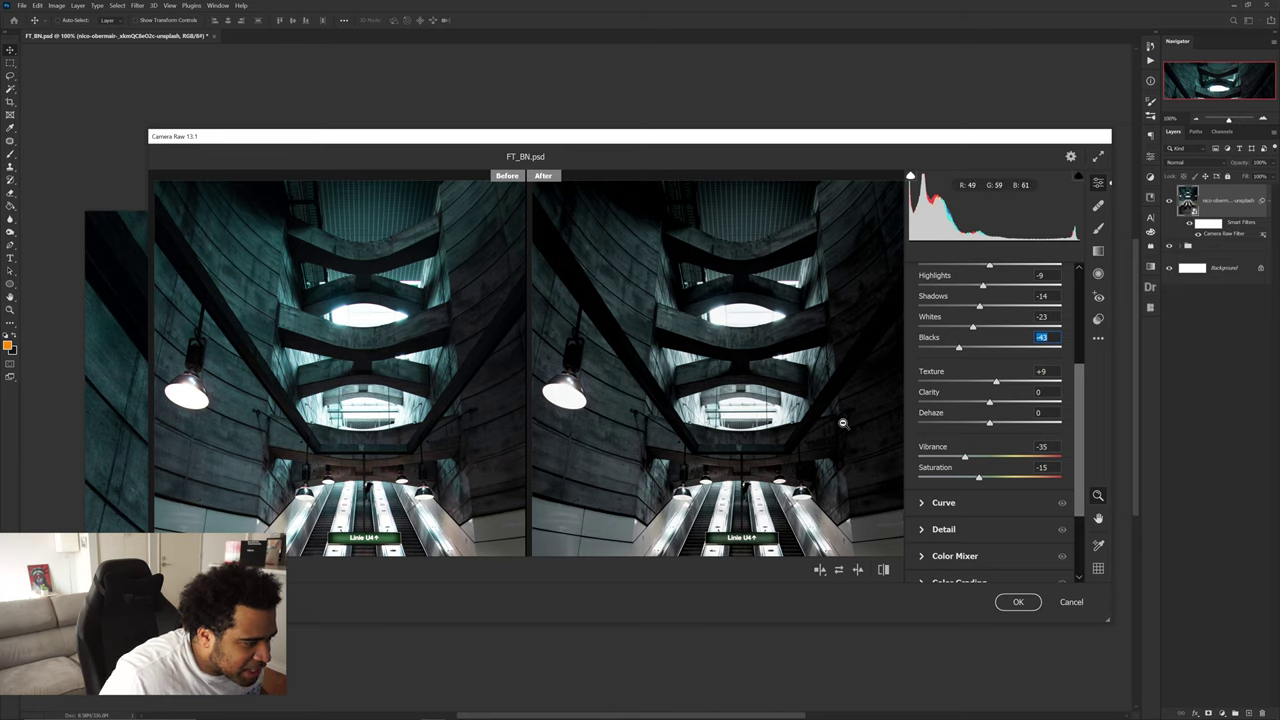
left_click(1015, 601)
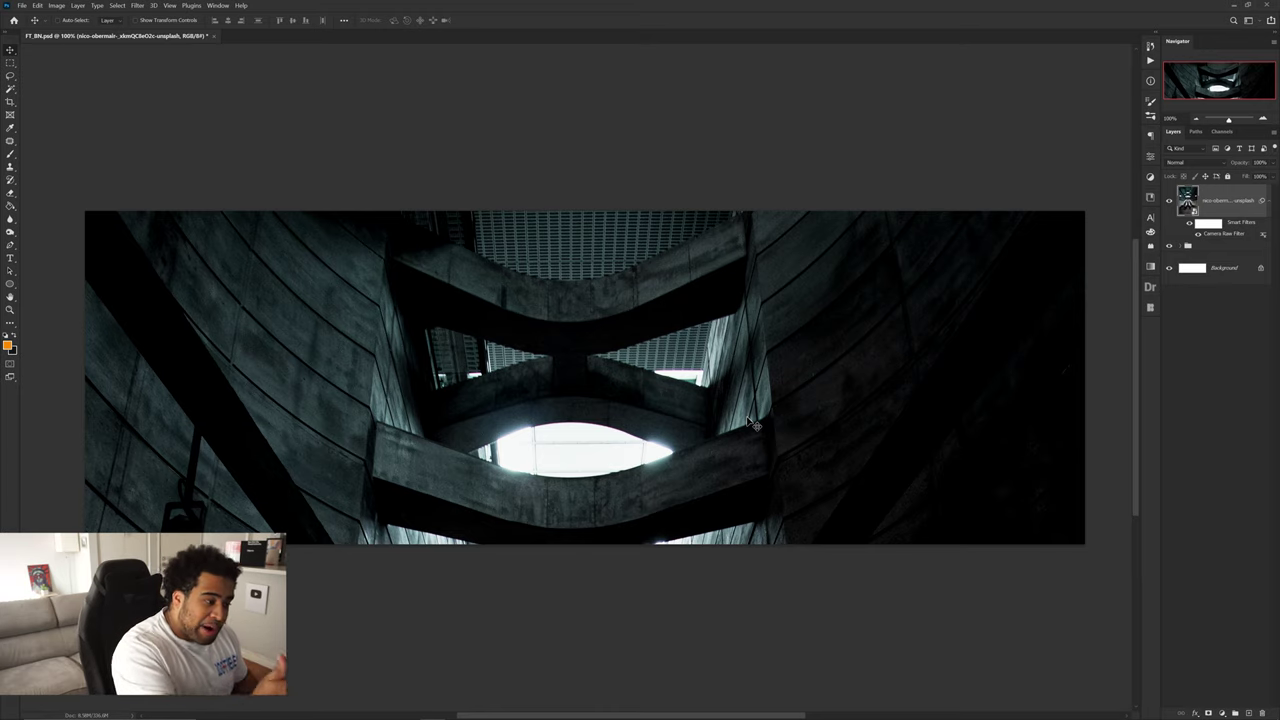
- Collapse and hide the banner design layers group, then select the concrete photo layer
key("t")
left_click(330, 386)
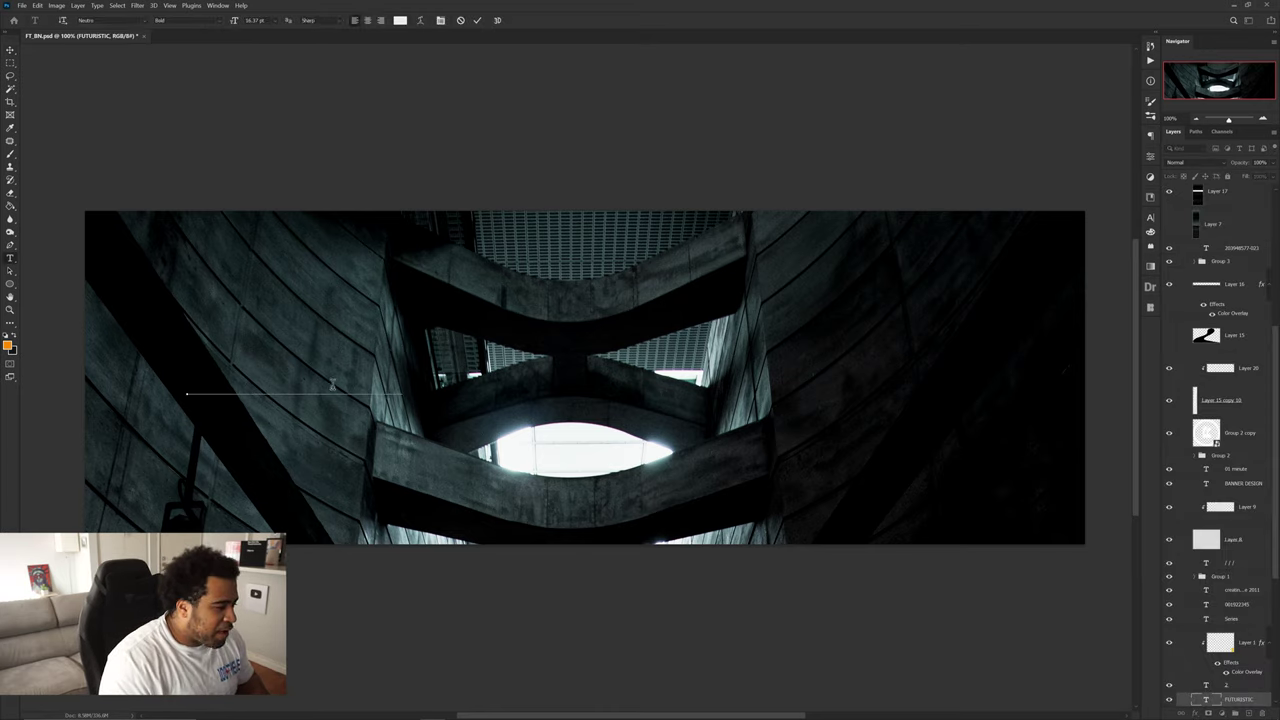
scroll(1220, 400, "up", 5)
left_click(1183, 248)
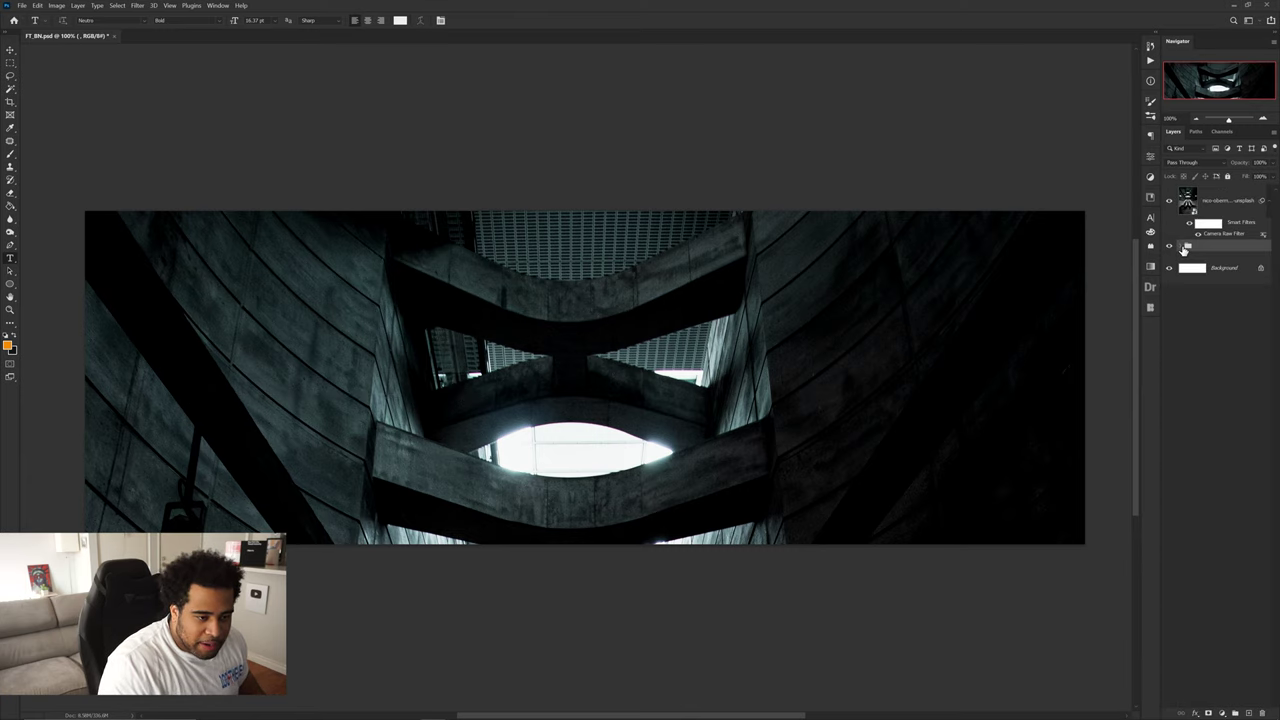
left_click(1169, 246)
left_click(1225, 200)
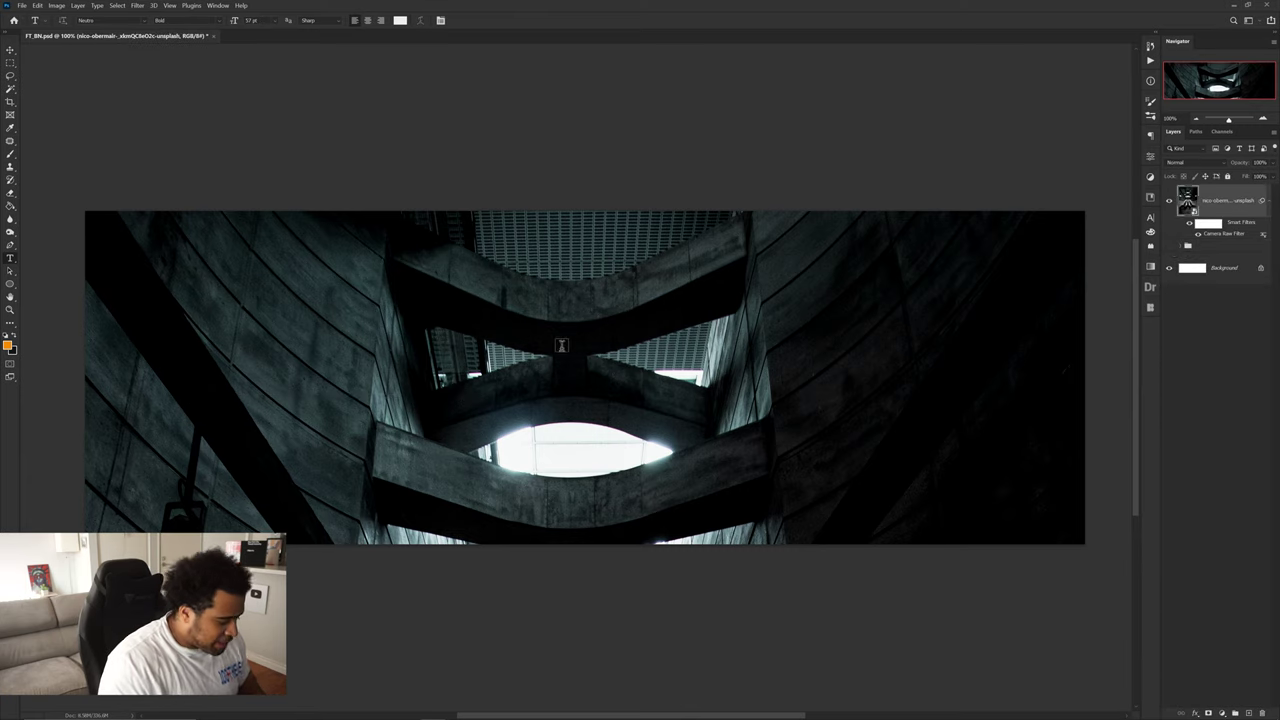
- Type a white FUTURISTIC title on the banner's left and scale it to size
left_click(246, 414)
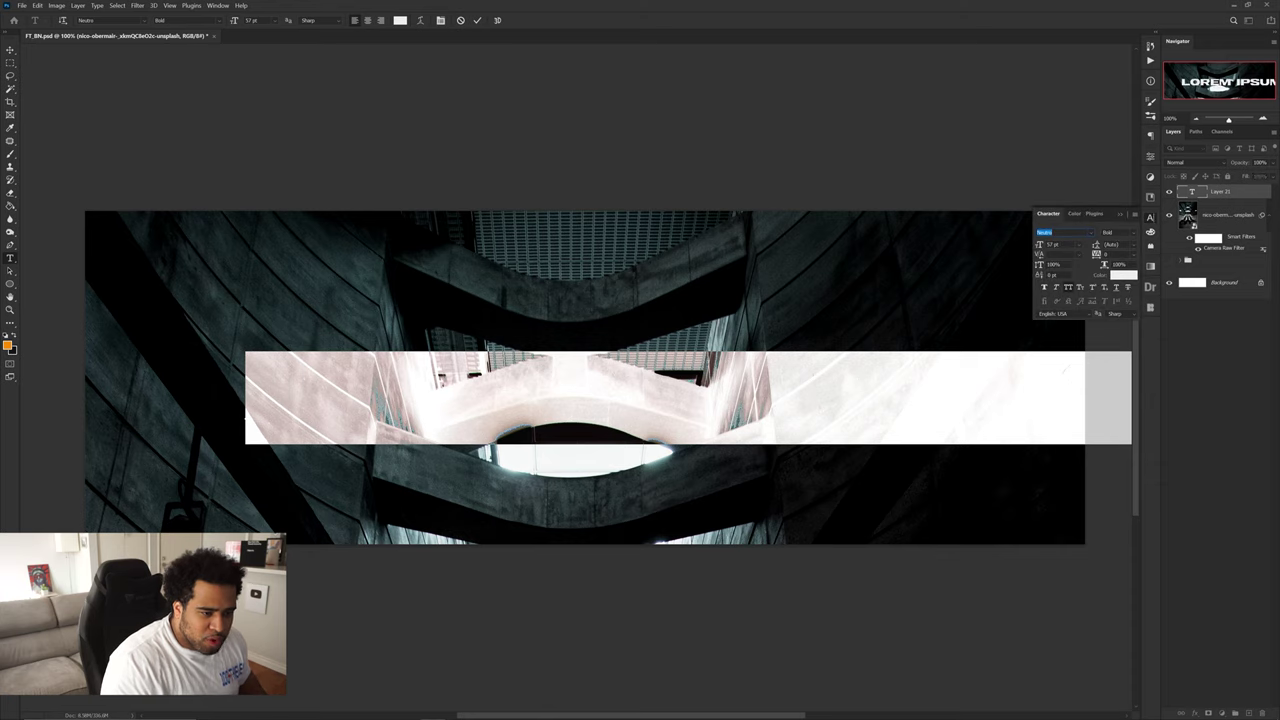
left_click(968, 357)
key("ctrl+a")
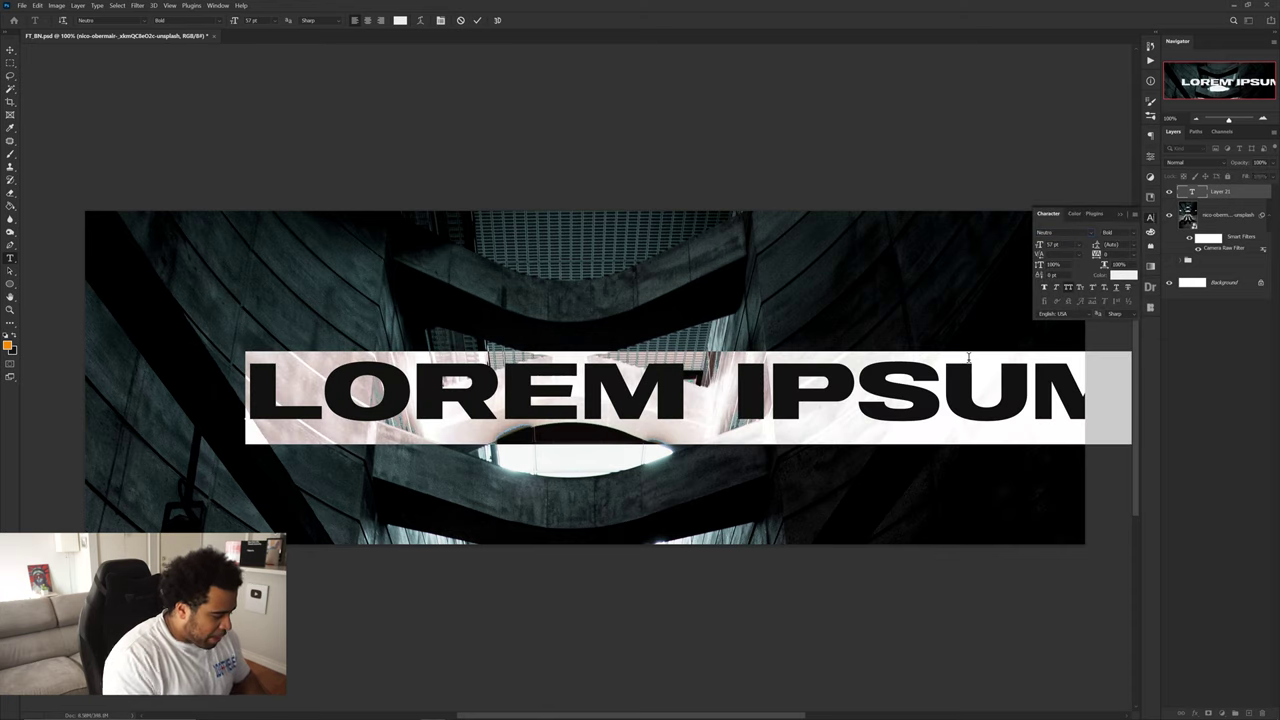
type("FUTU")
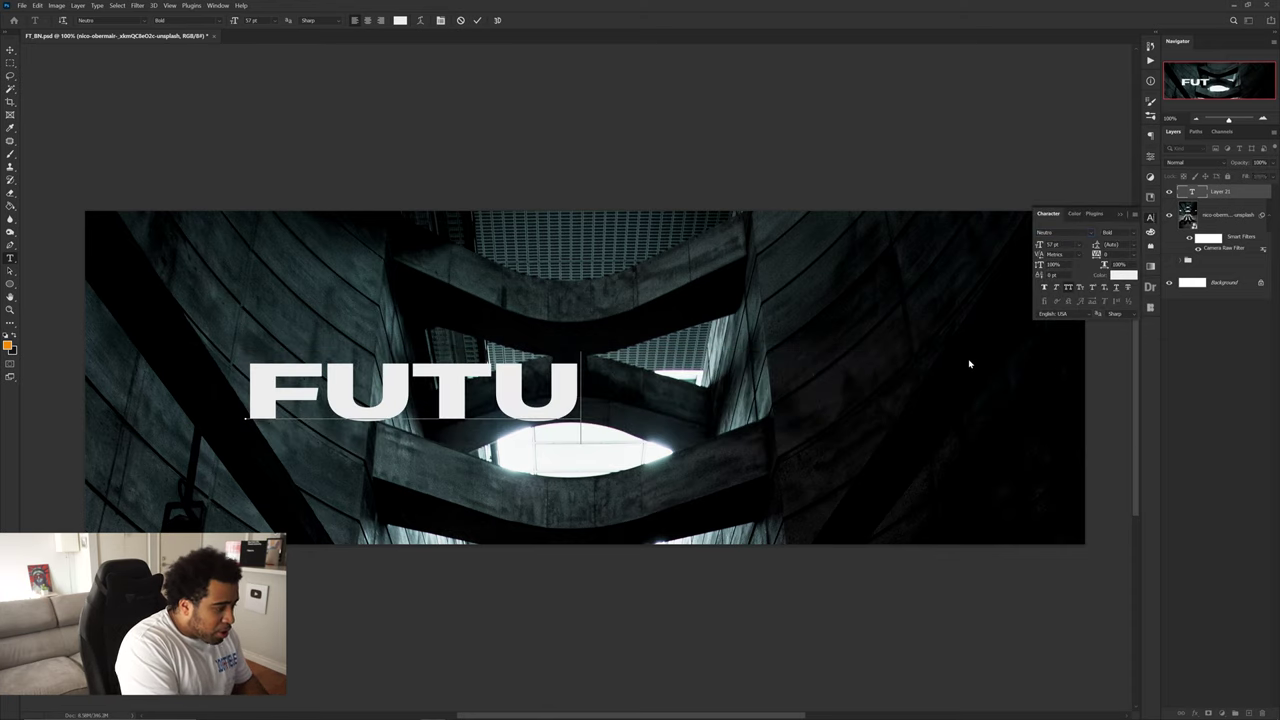
type("RISTIC")
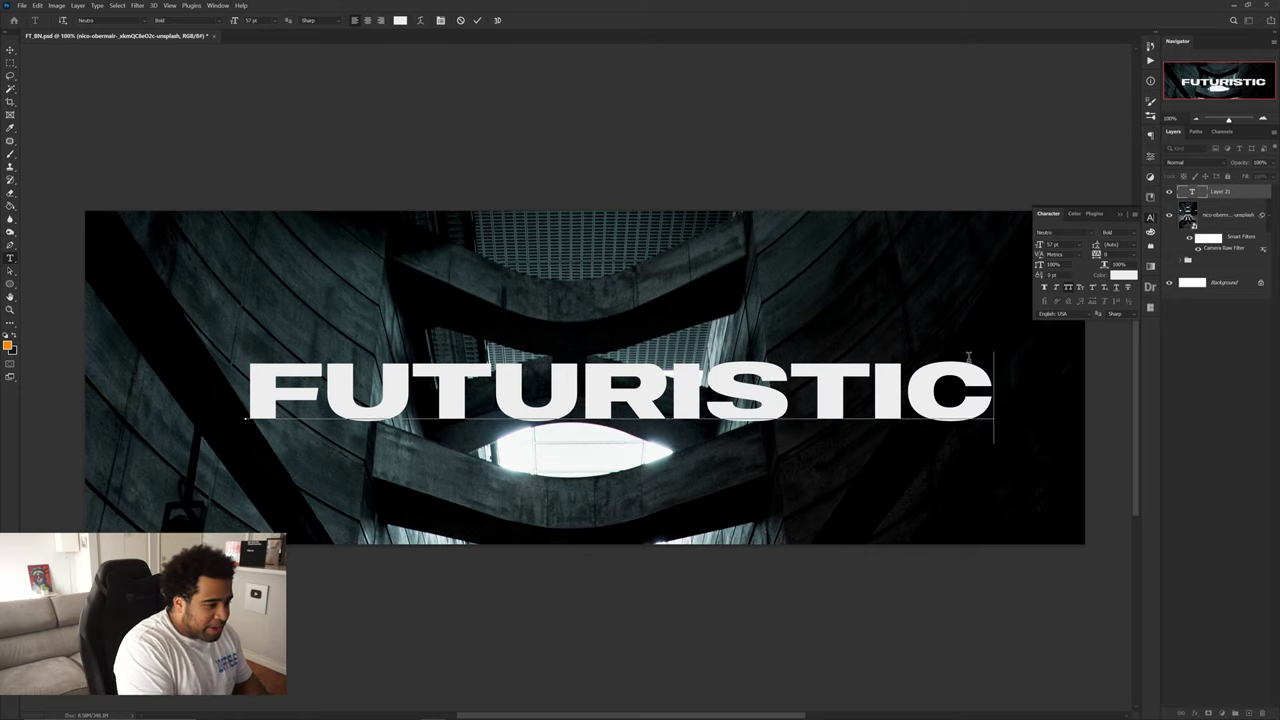
key("ctrl+Return")
key("ctrl+t")
left_click_drag(995, 401, 461, 400)
key("Return")
key("ctrl+t")
key("Return")
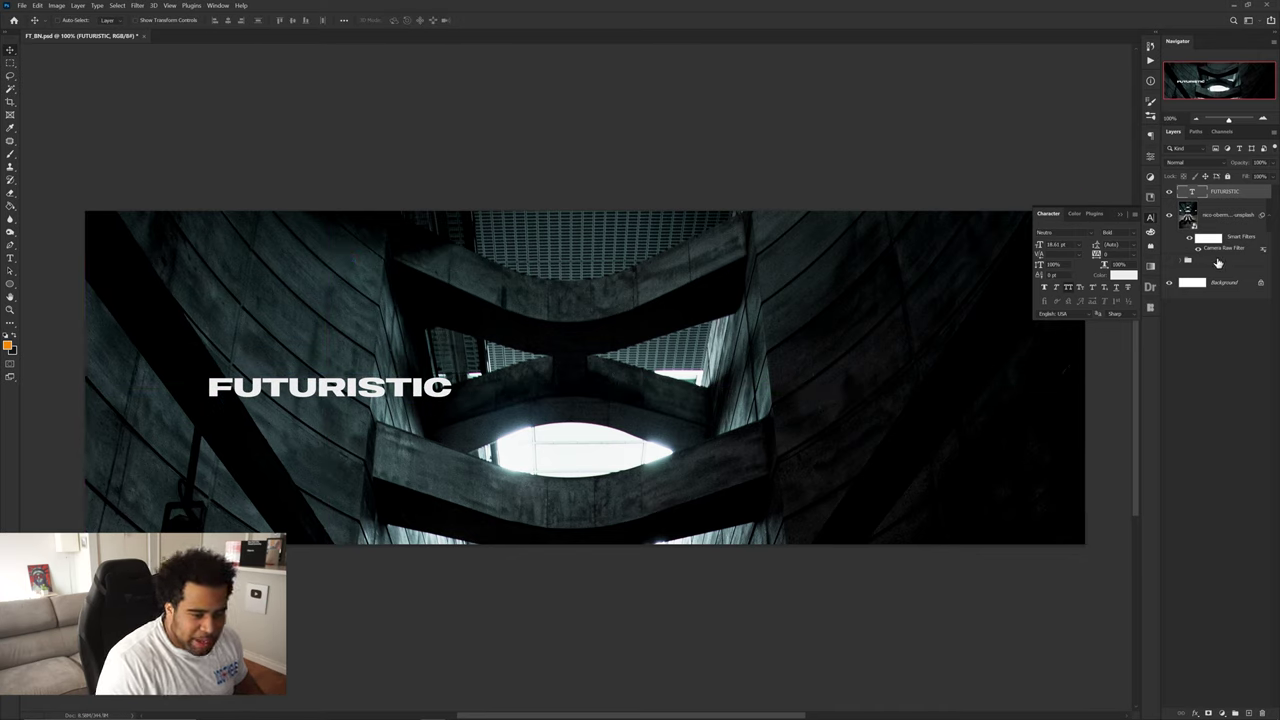
- Move the reference banner copy layer out of its group to the top of Layers
left_click(1218, 262)
left_click(1181, 261)
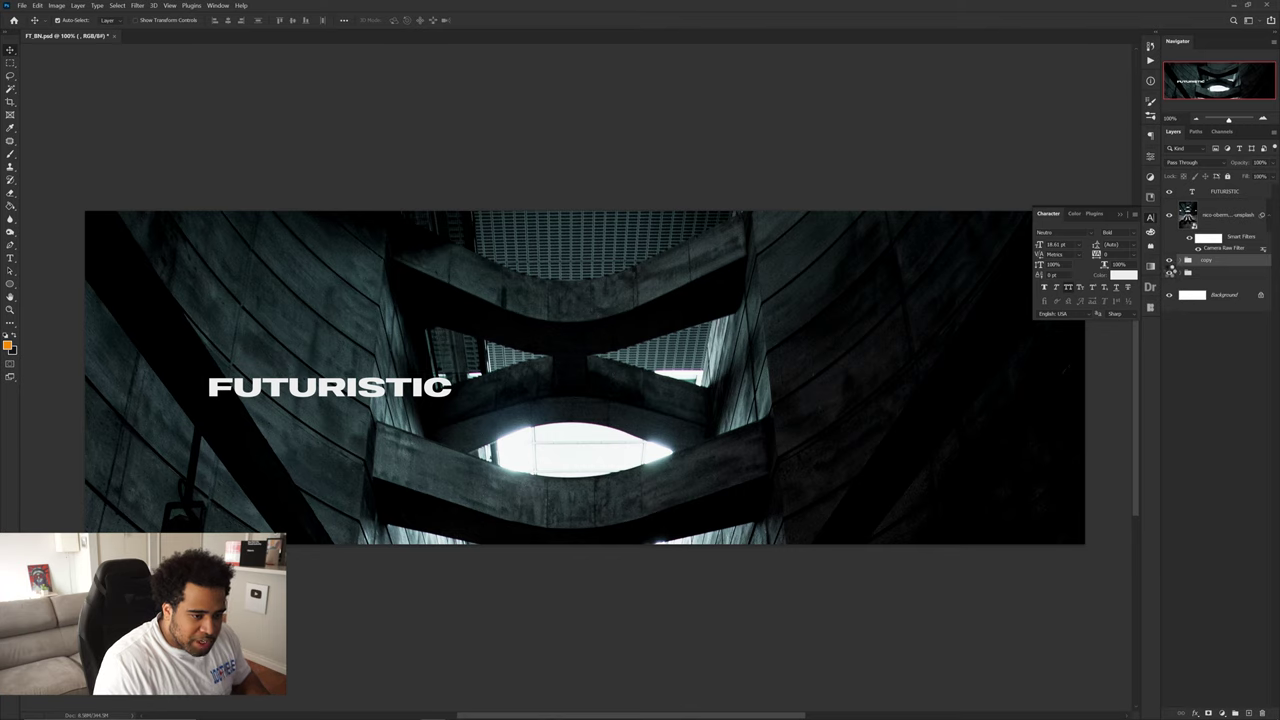
left_click_drag(1171, 272, 1168, 200)
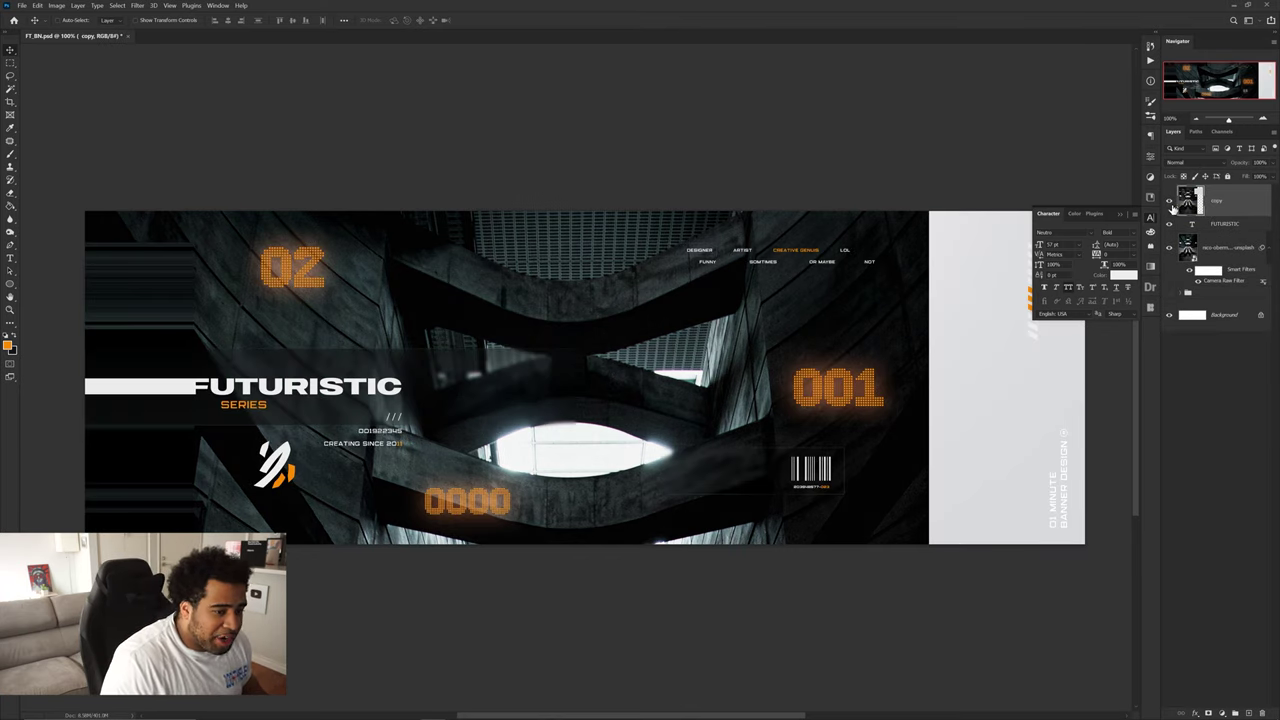
- Hide the reference banner and duplicate FUTURISTIC just below it, retyped as Series
left_click(1169, 200)
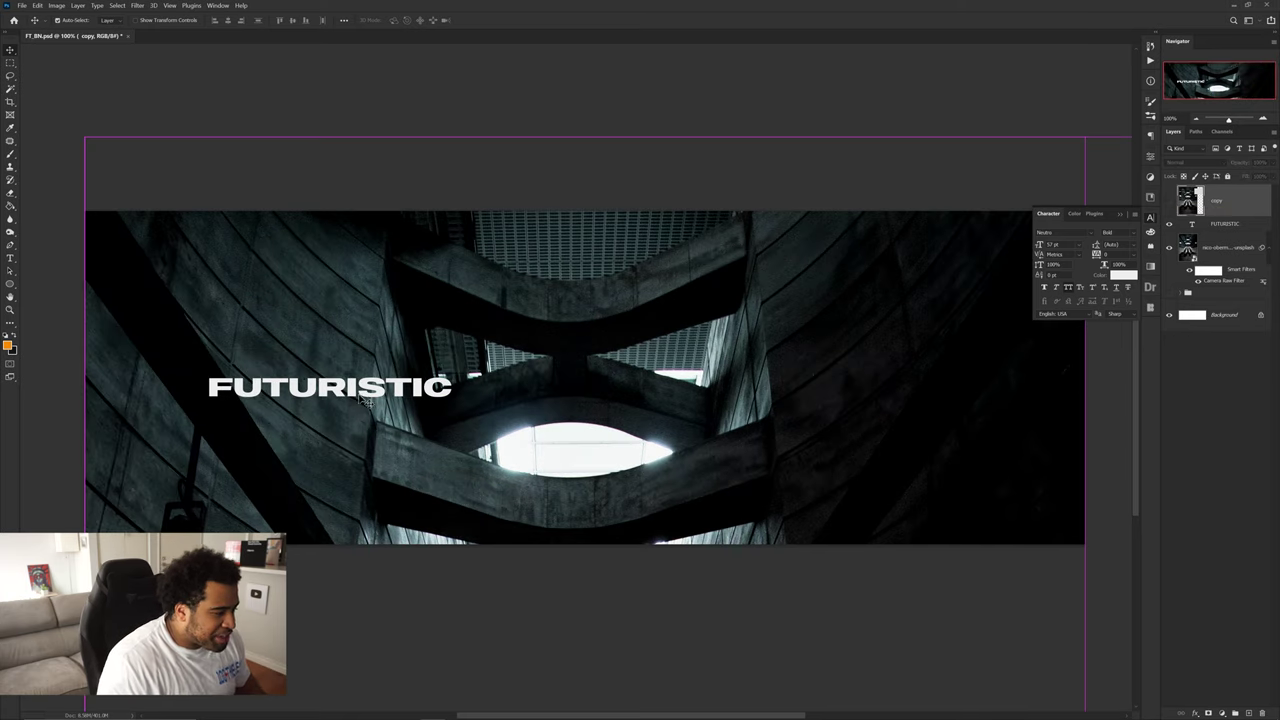
left_click_drag(368, 392, 368, 418)
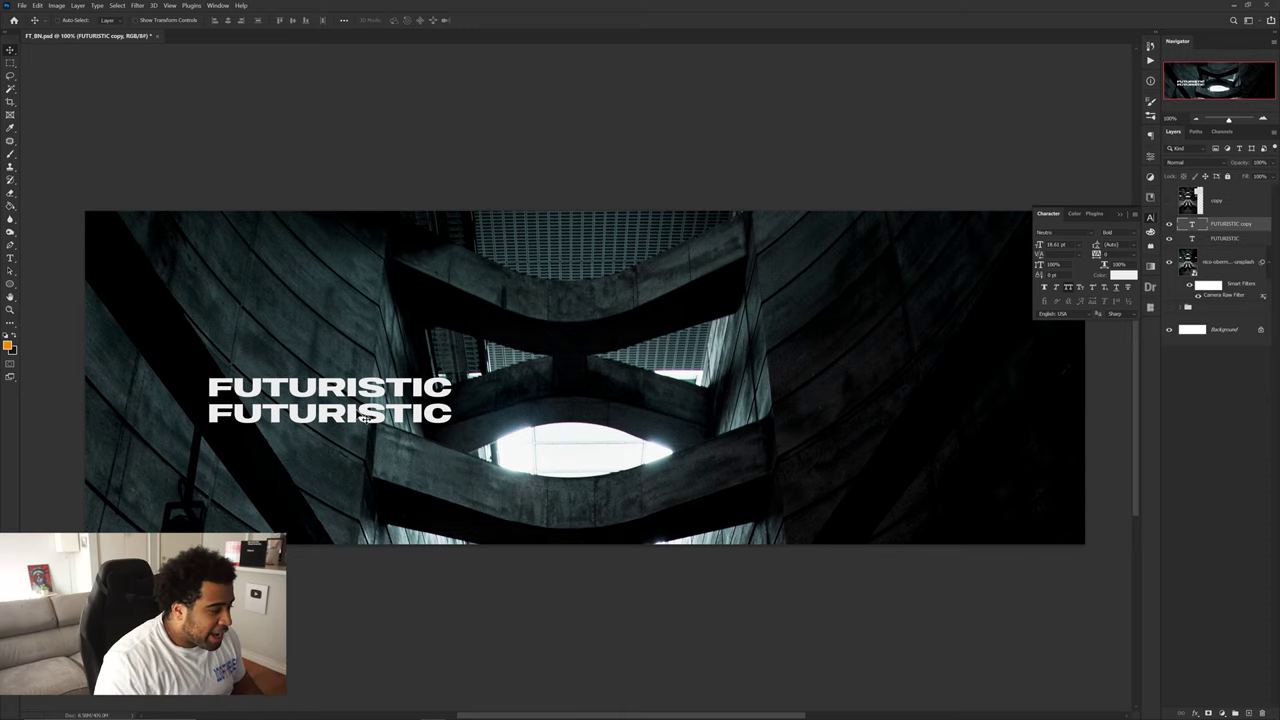
double_click(358, 412)
type("Series")
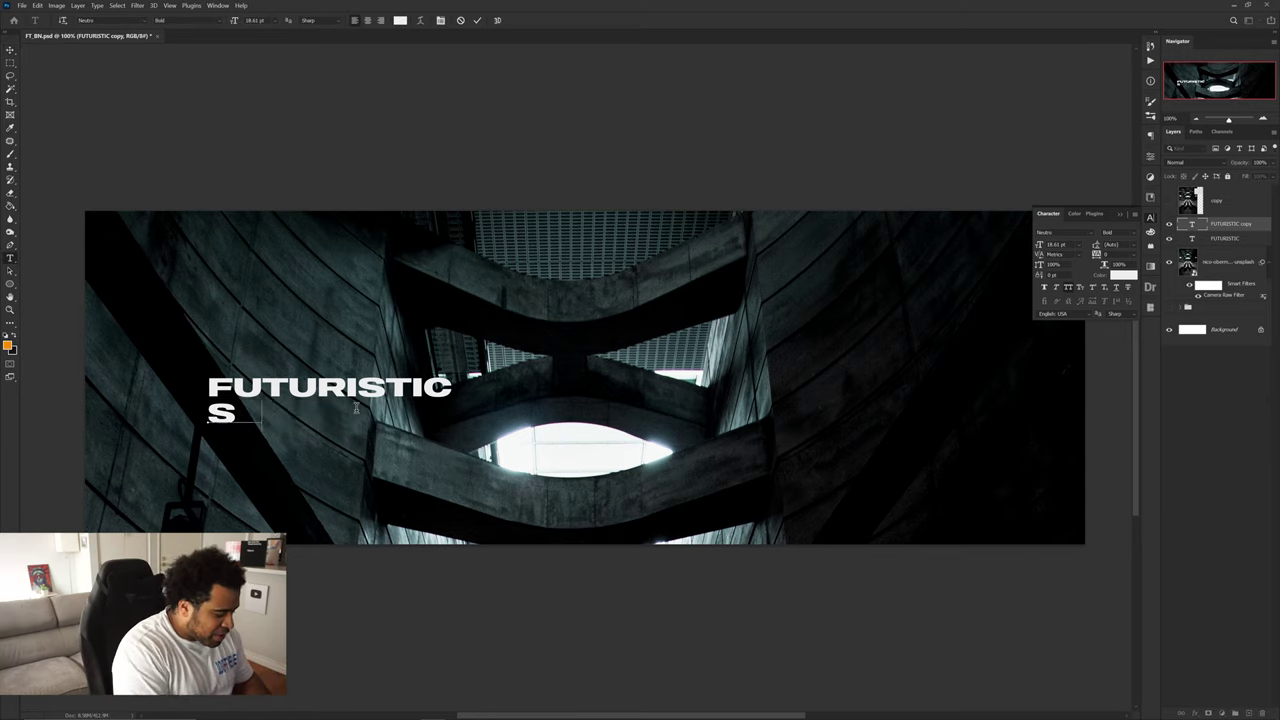
key("ctrl+Return")
key("v")
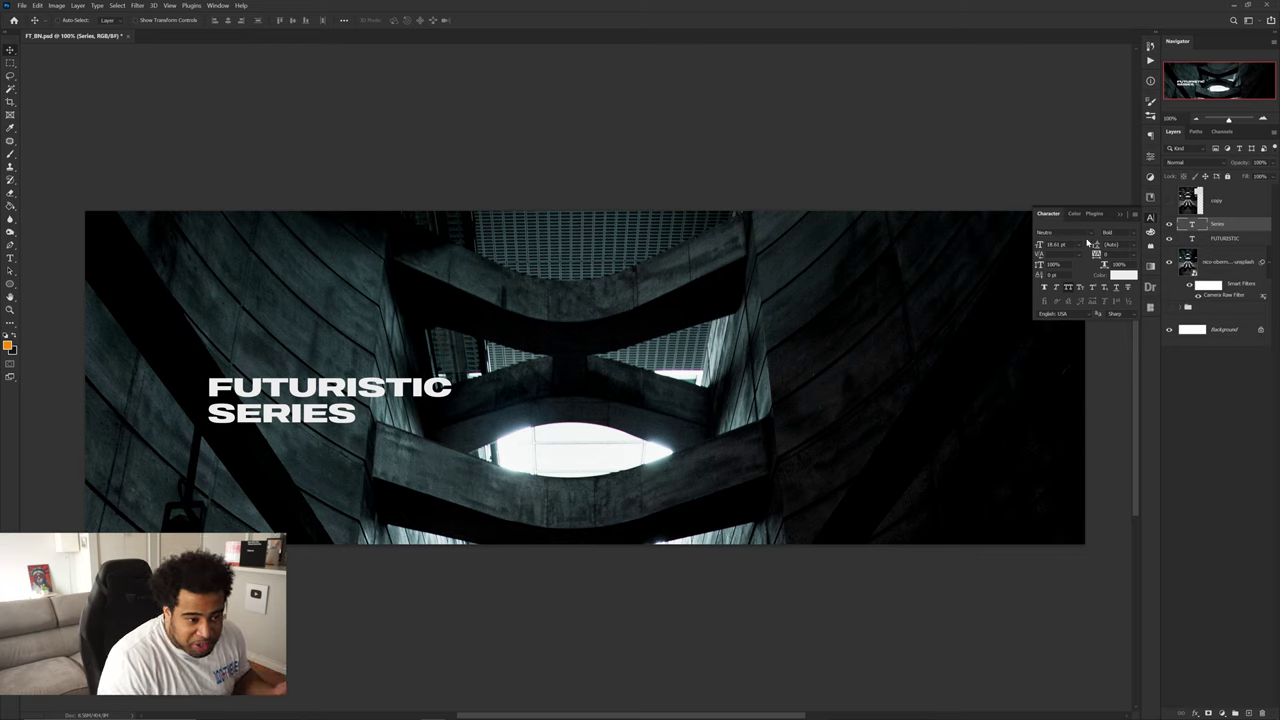
- Give Series a techier font, shrink it, and fill it orange
left_click(1090, 234)
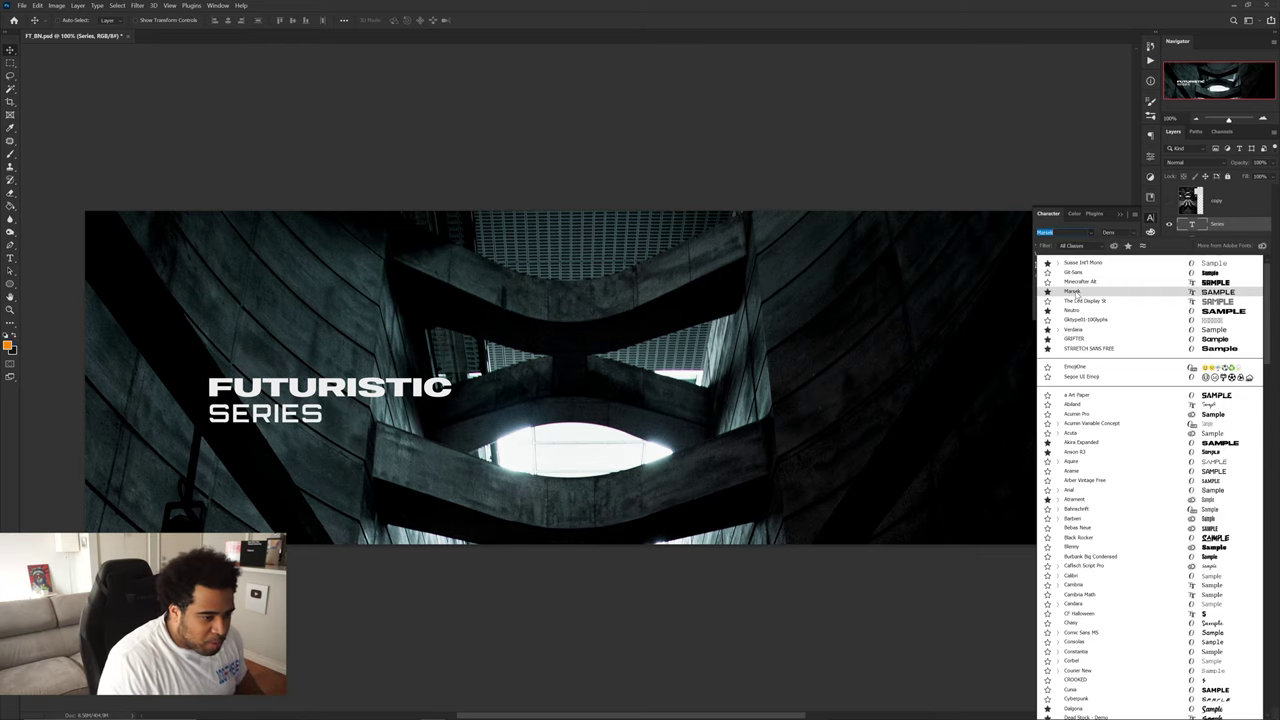
left_click(1075, 291)
key("ctrl+t")
key("Return")
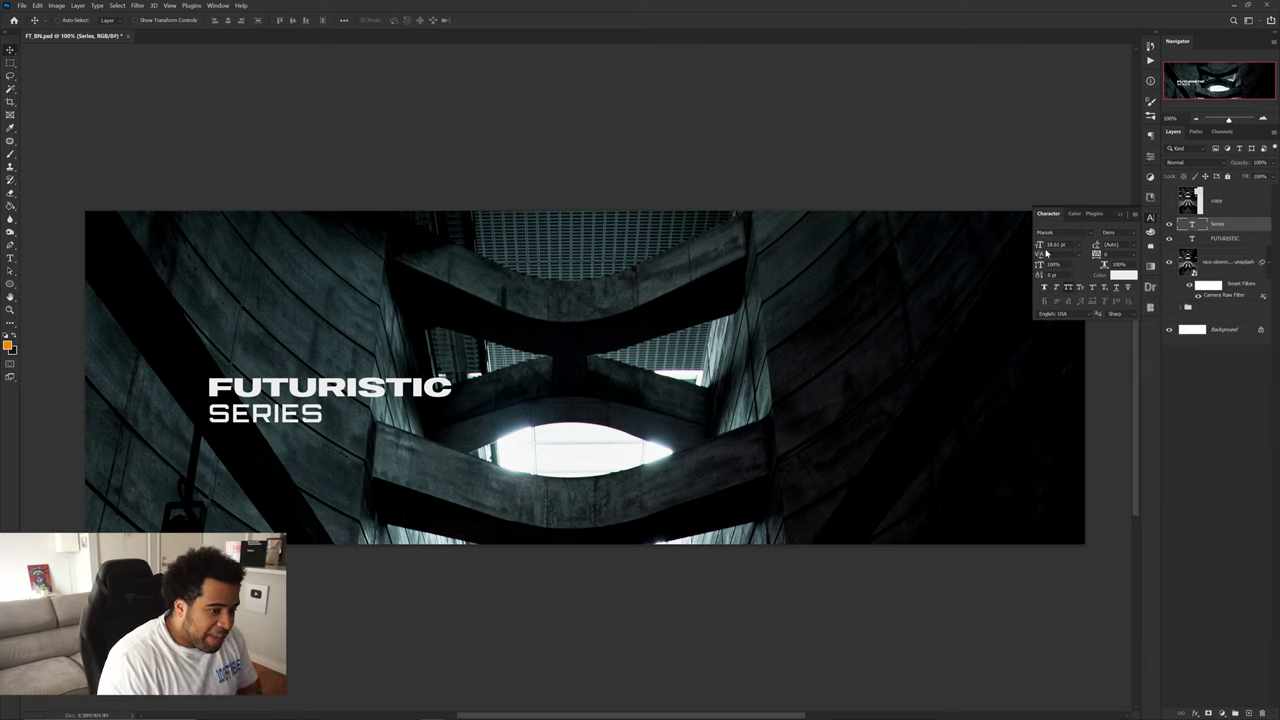
key("ctrl+t")
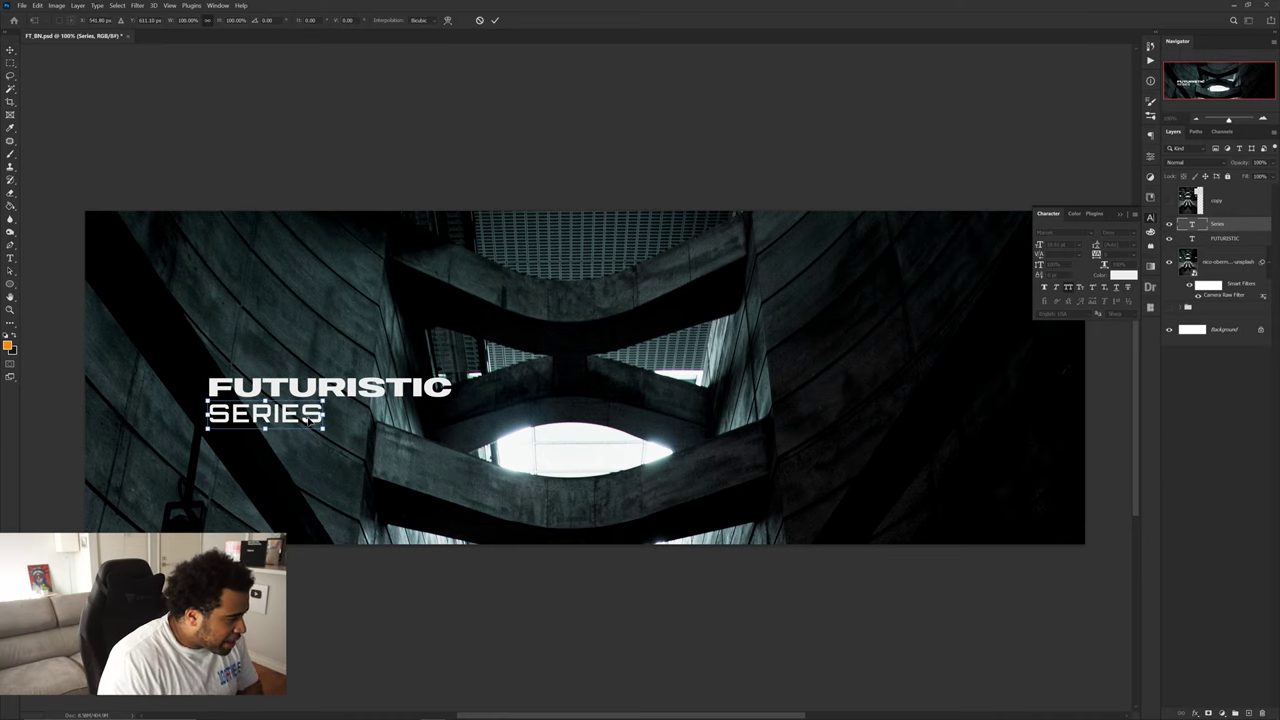
left_click_drag(322, 424, 270, 416)
key("Return")
key("alt+BackSpace")
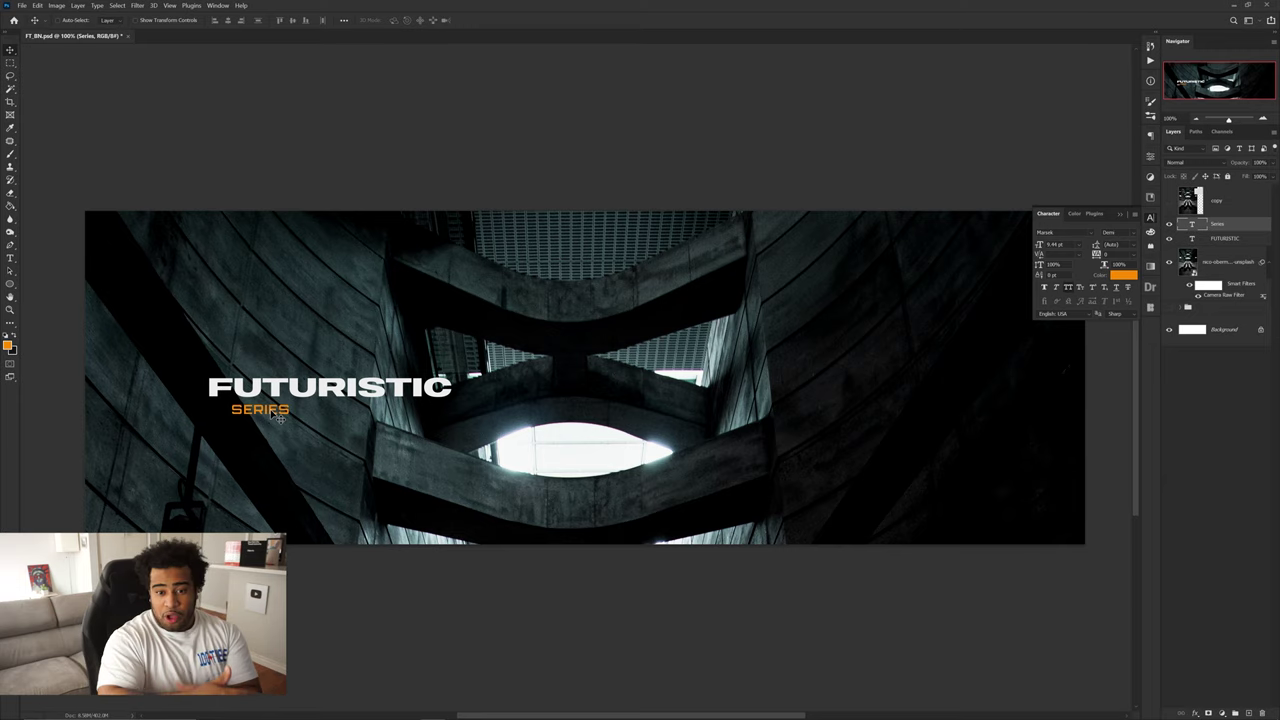
- Widen the FUTURISTIC title, nudge the title block left, and recentre the background photo
left_click(304, 397, "shift")
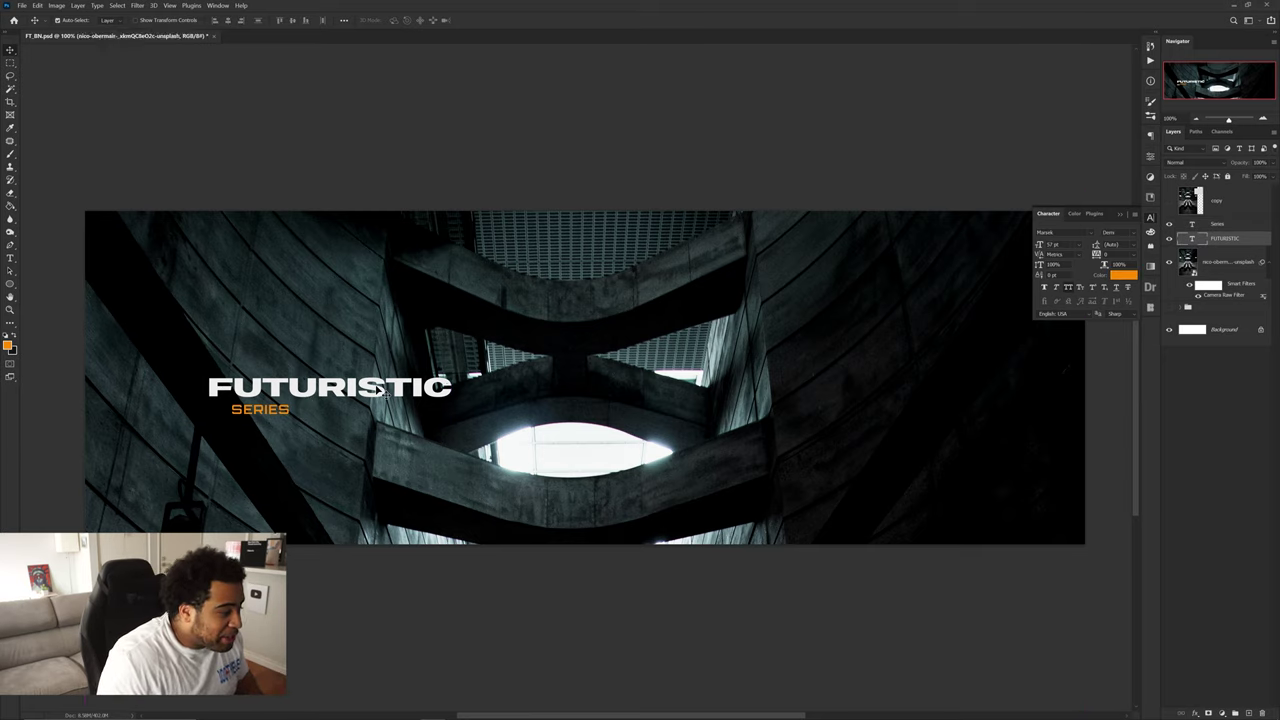
key("ctrl+t")
left_click_drag(453, 388, 477, 382)
key("Return")
left_click_drag(334, 396, 326, 396)
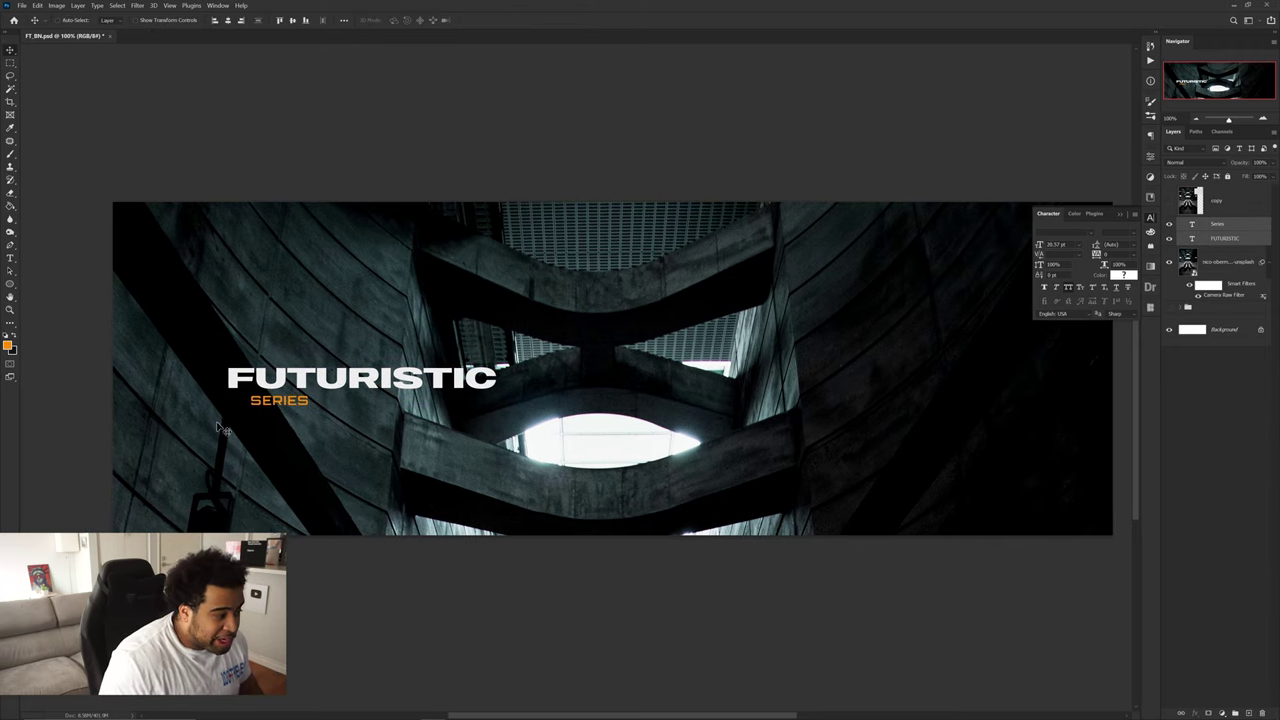
left_click_drag(285, 410, 292, 412)
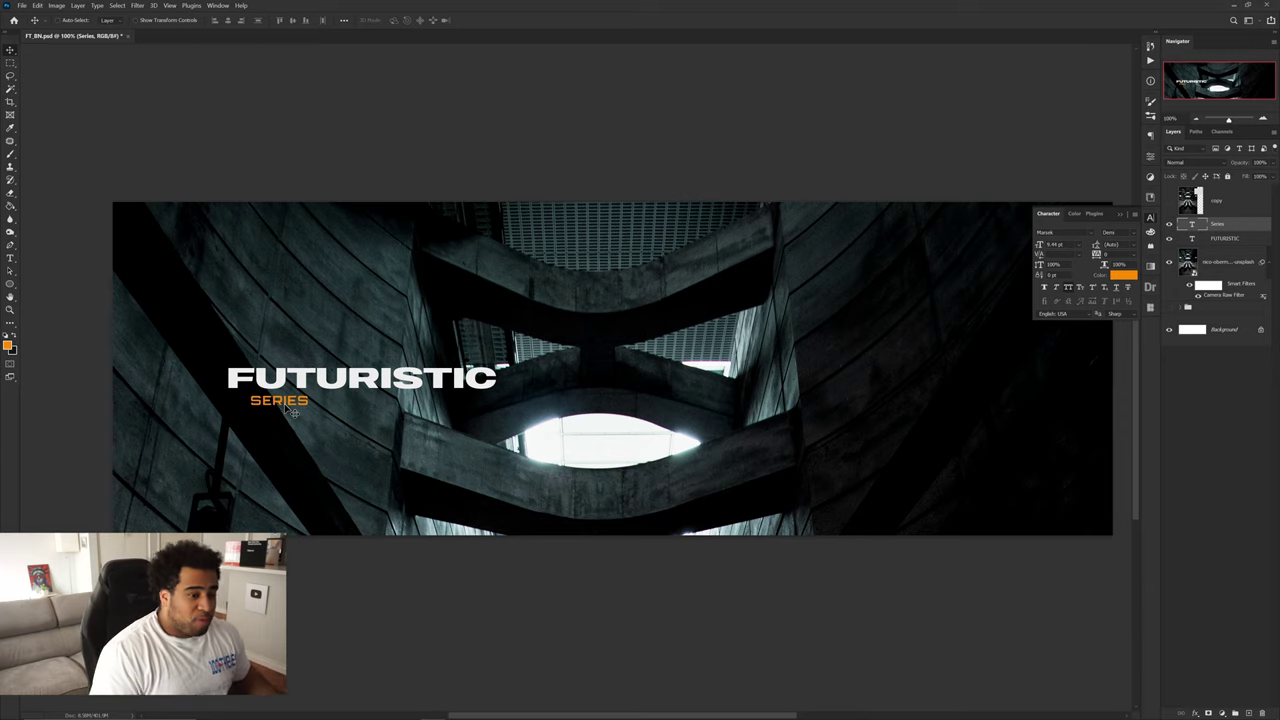
- Compare against the reference overlay and move the title block slightly left and up
left_click(1169, 203)
scroll(516, 478, "up", 2)
left_click_drag(416, 374, 588, 358)
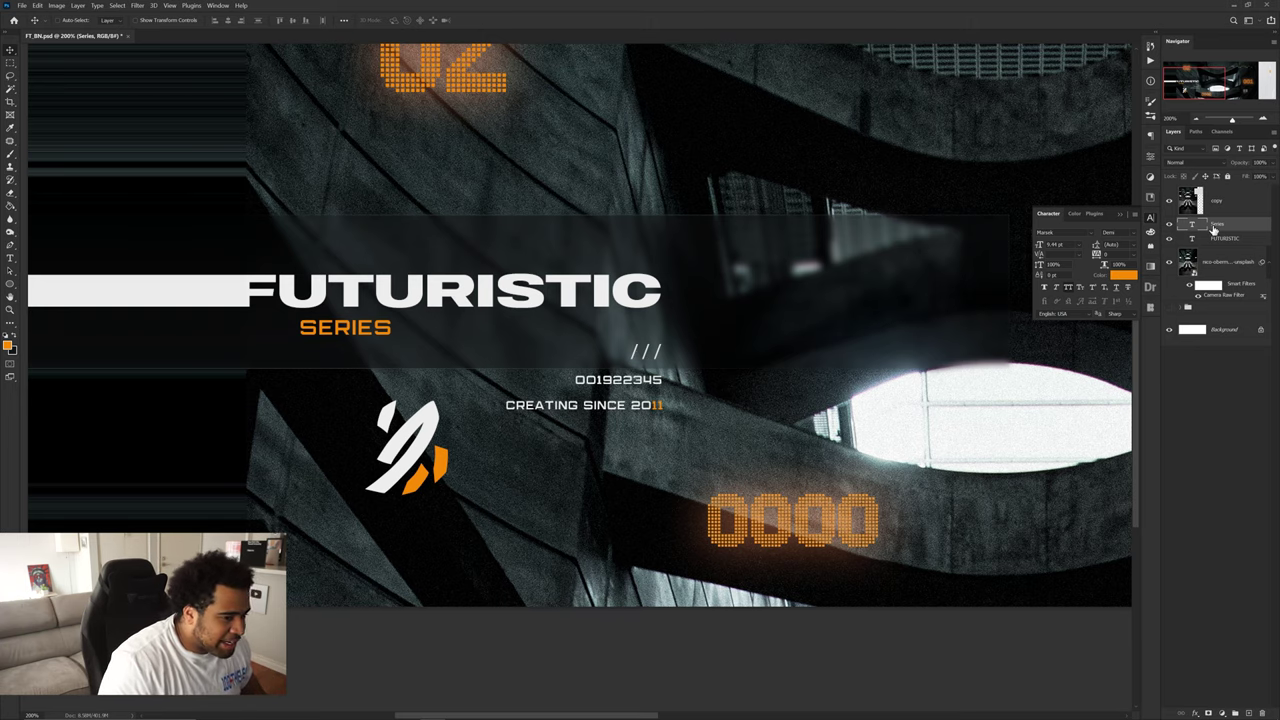
left_click(1169, 205)
left_click_drag(640, 337, 638, 362)
key("ctrl+minus")
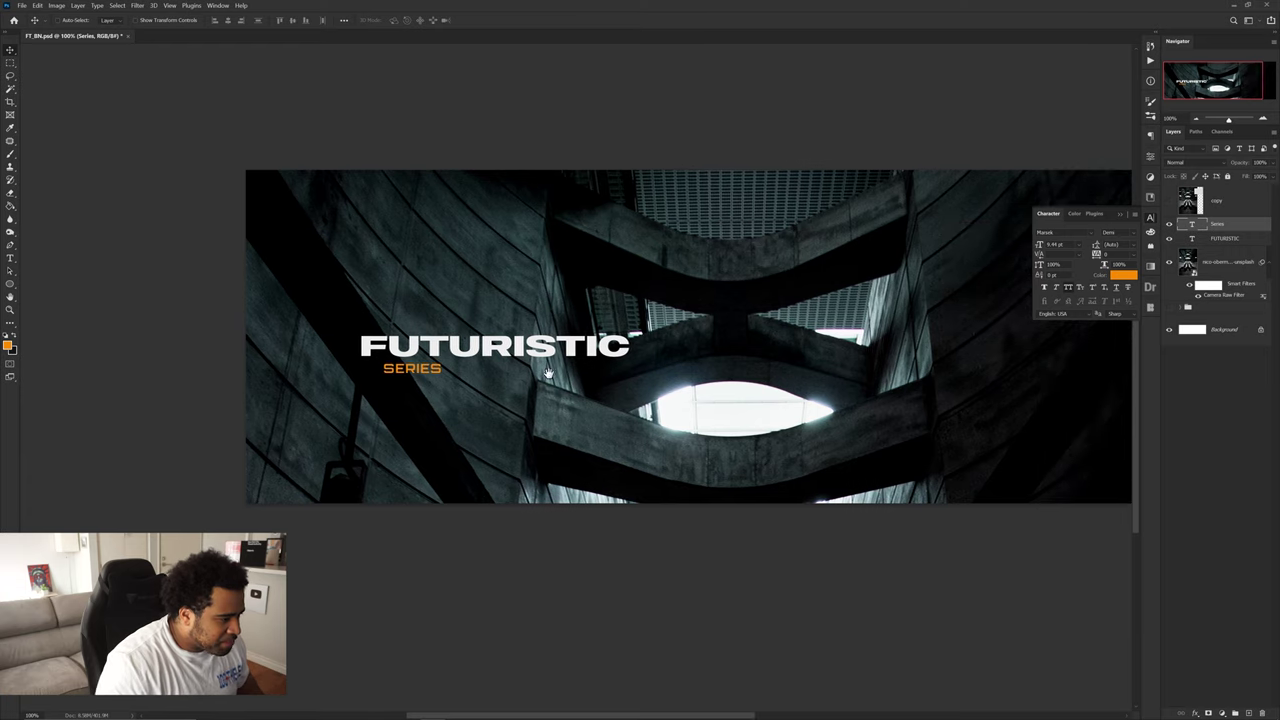
left_click_drag(410, 368, 400, 361)
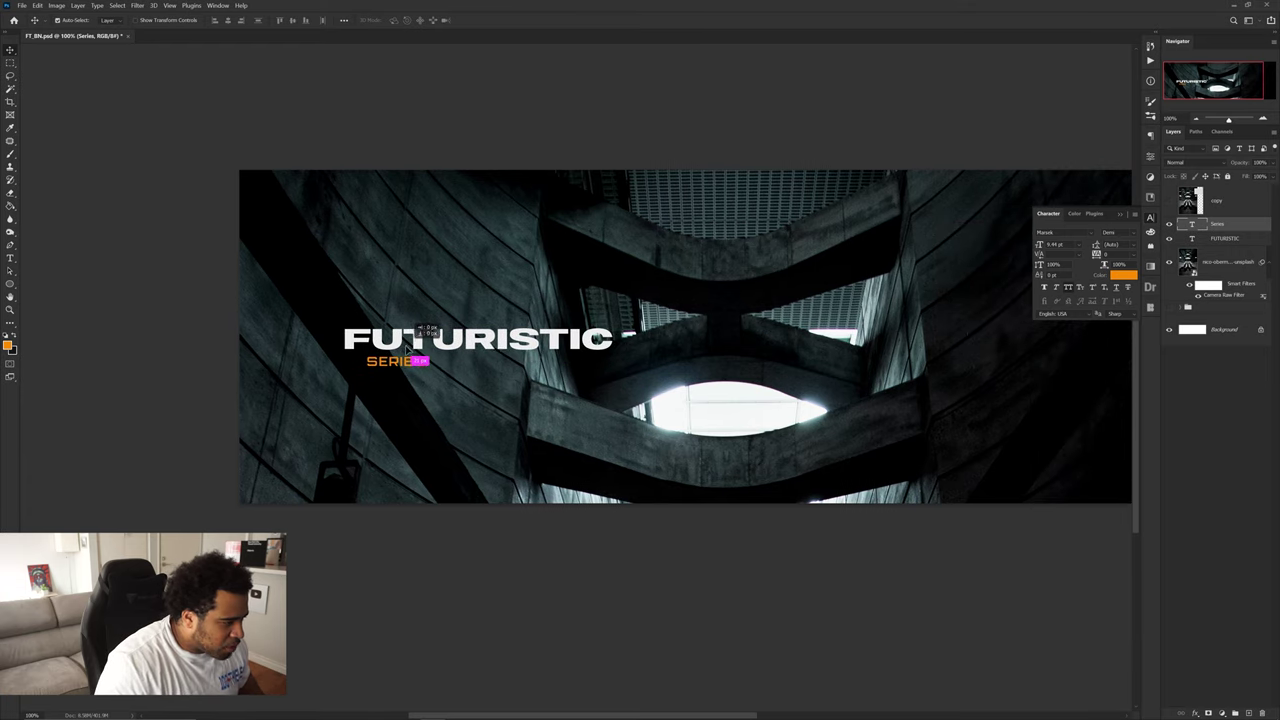
left_click(1169, 205)
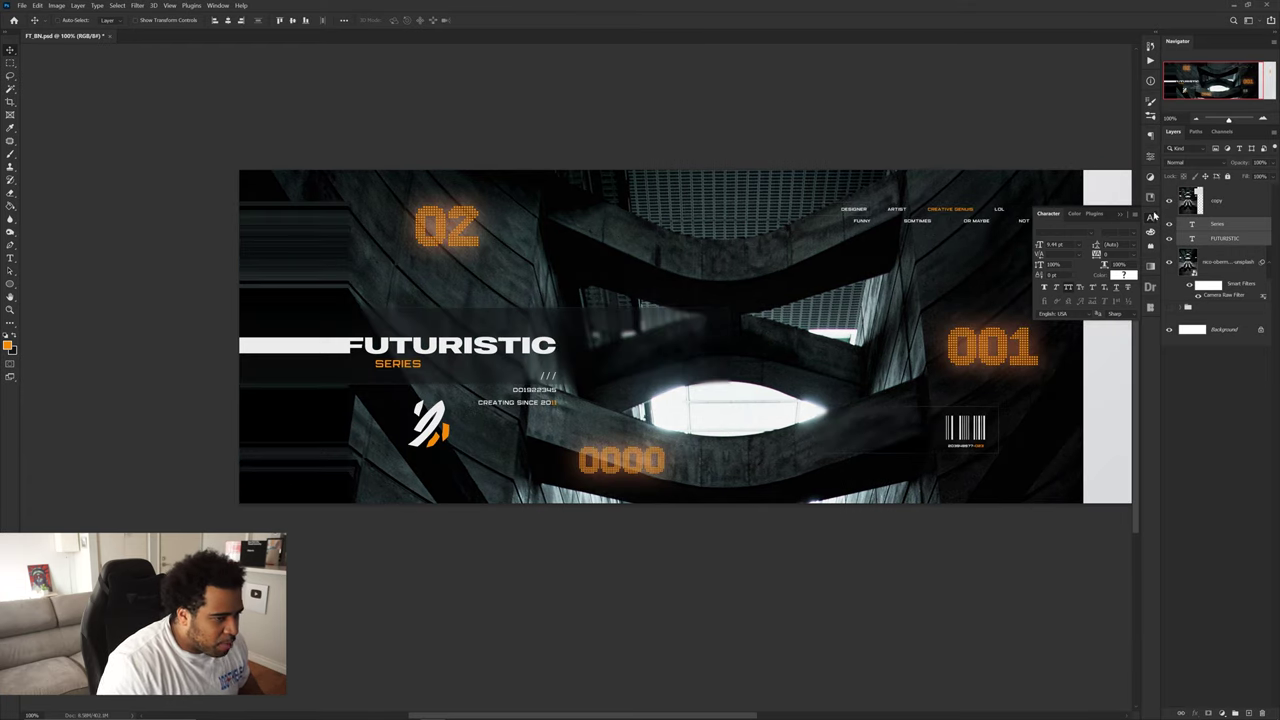
left_click(1169, 205)
- Duplicate Series below and to the right of the original
left_click(745, 265)
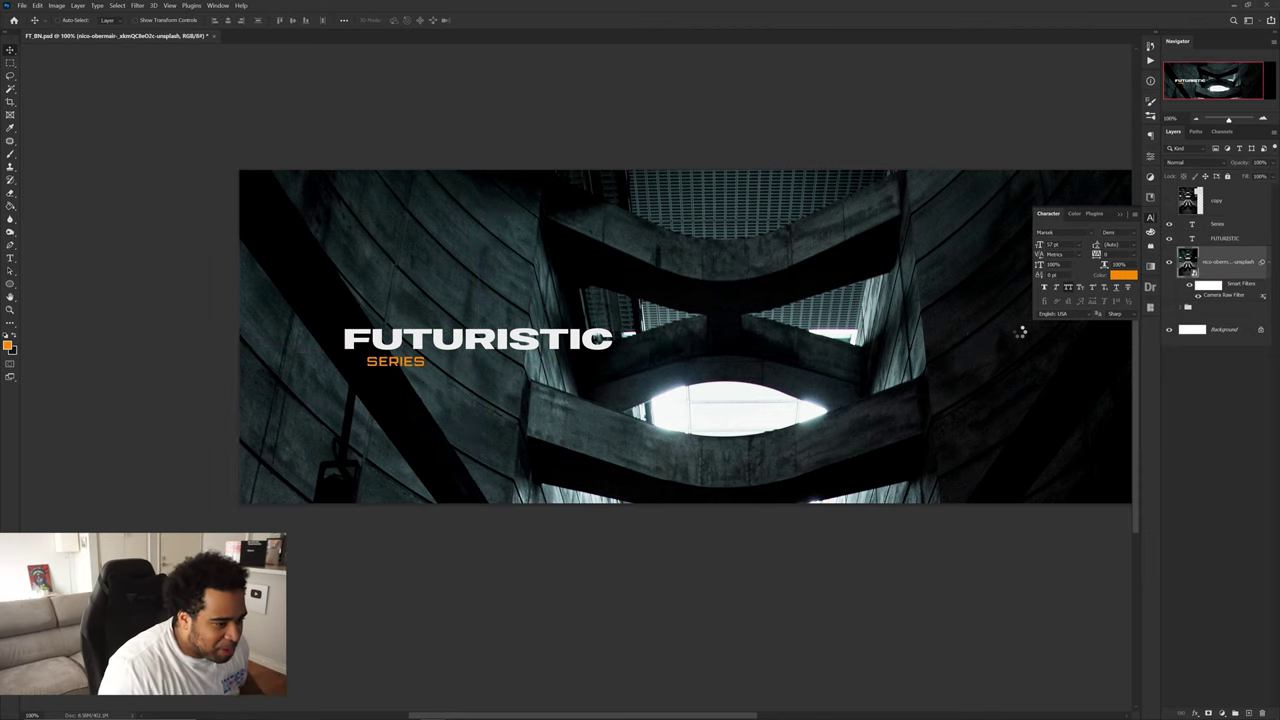
scroll(980, 373, "right", 3)
scroll(985, 314, "up", 1)
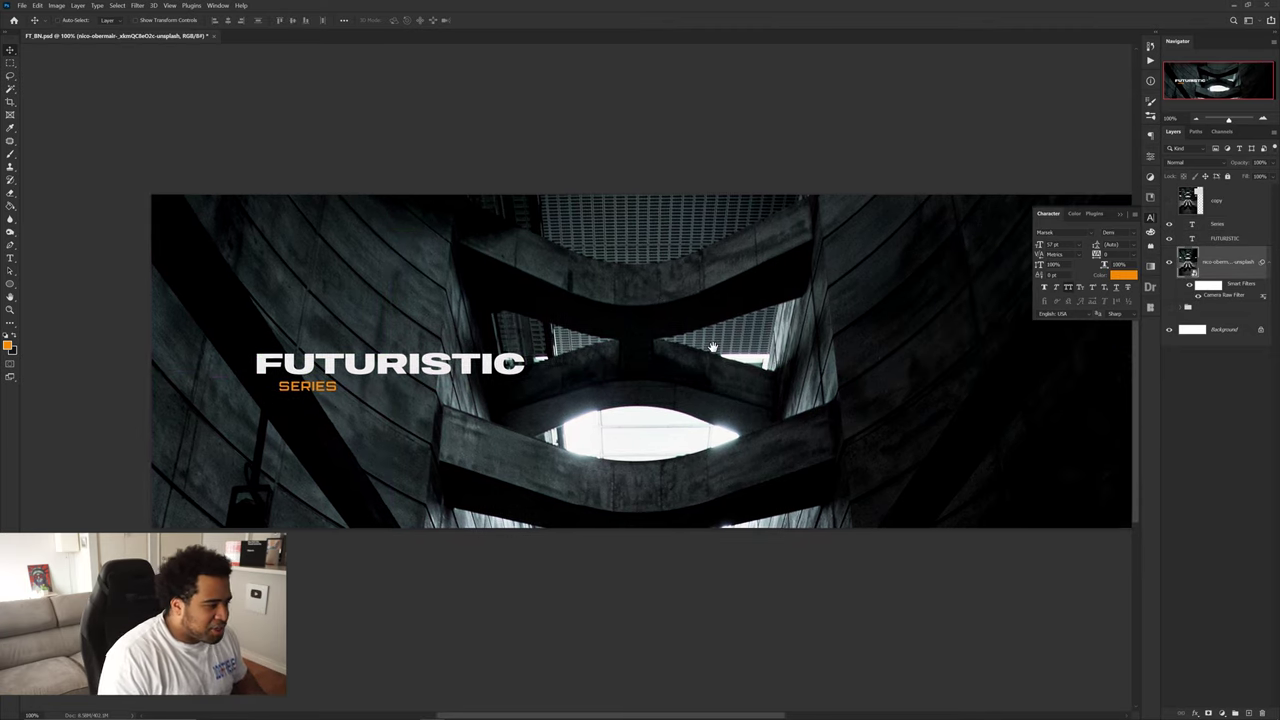
scroll(353, 372, "left", 1)
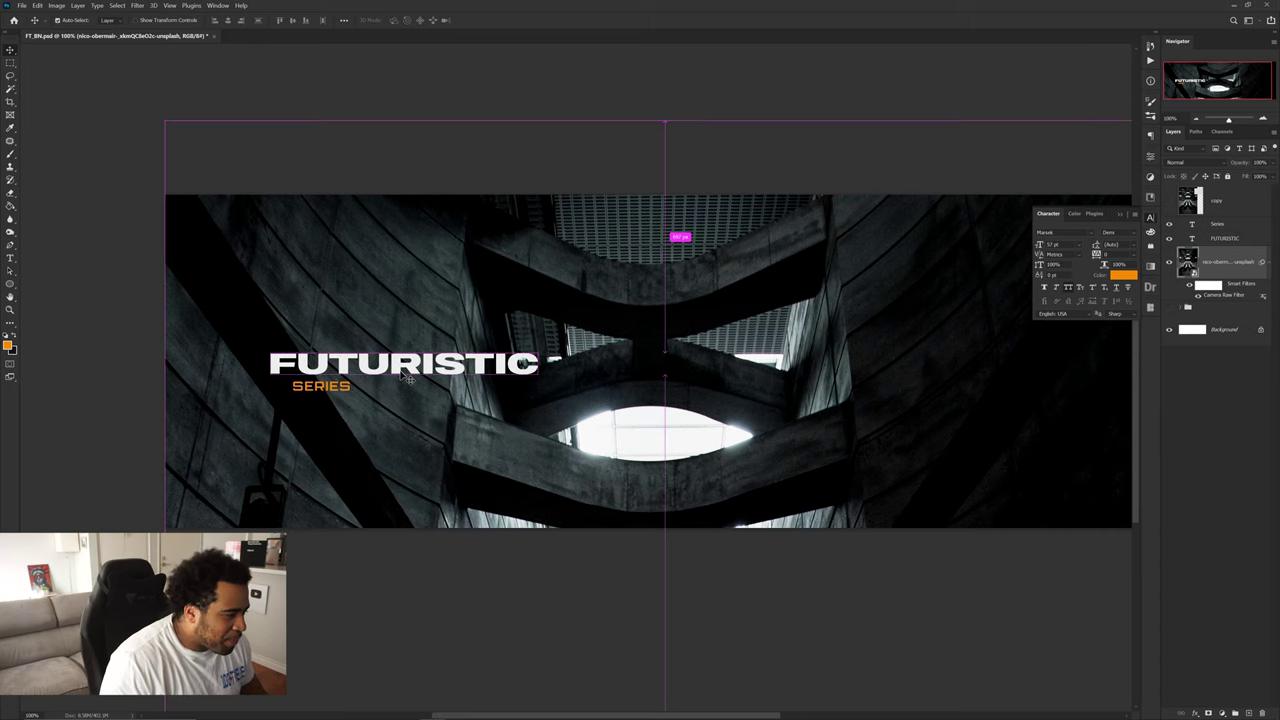
left_click_drag(348, 391, 470, 406)
- Retype the Series copy as /// and move the marks to the right
scroll(462, 404, "up", 3)
double_click(500, 409)
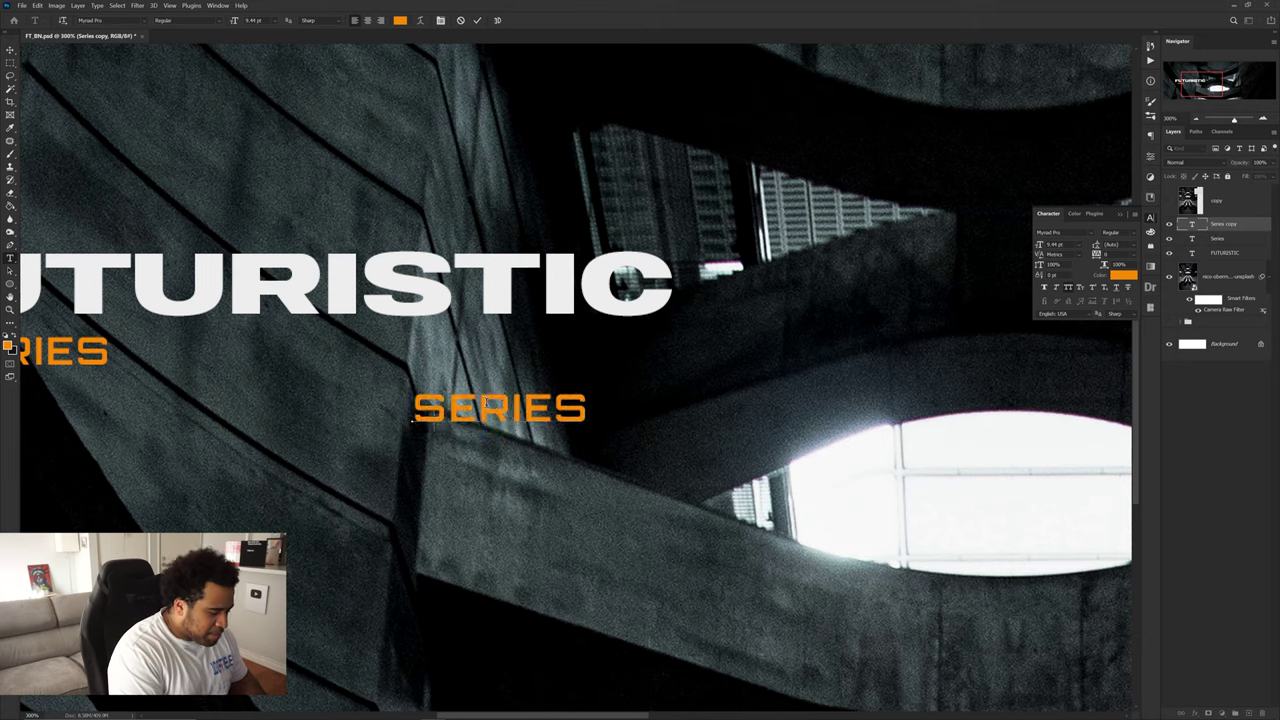
type("///")
key("ctrl+Return")
key("v")
scroll(486, 405, "down", 1)
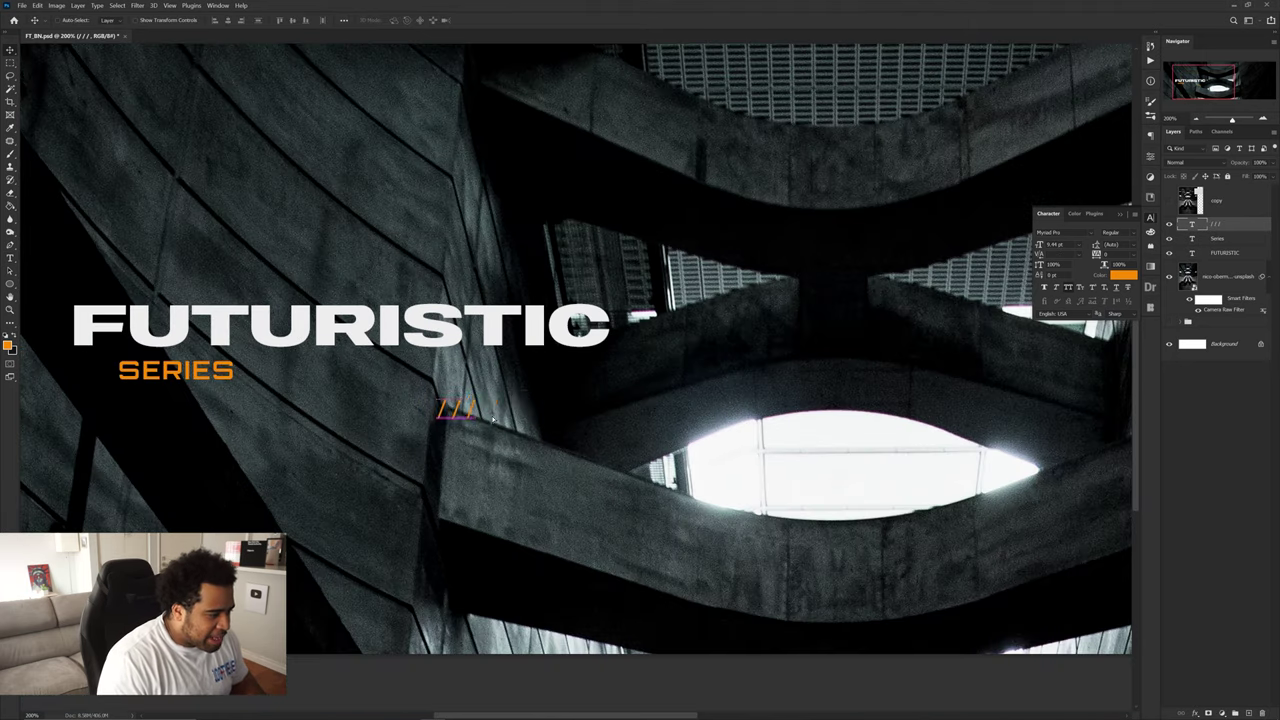
left_click_drag(486, 405, 593, 405)
left_click_drag(175, 370, 552, 436)
double_click(551, 438)
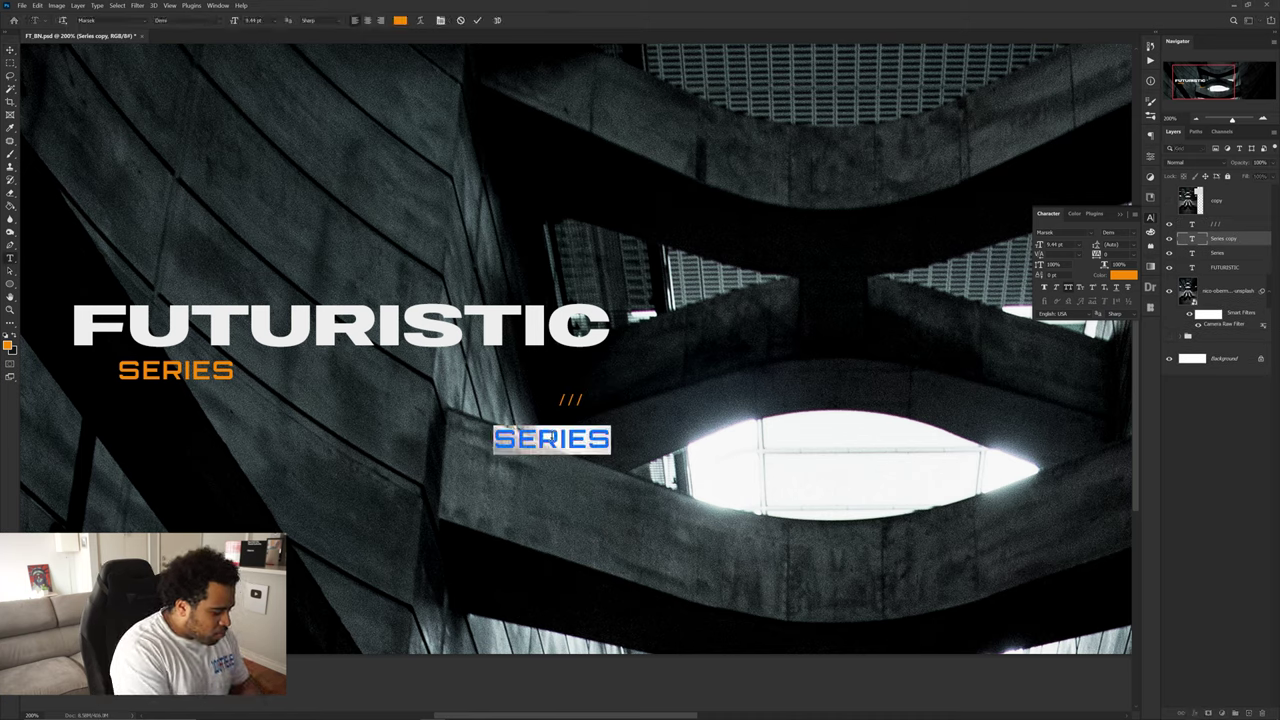
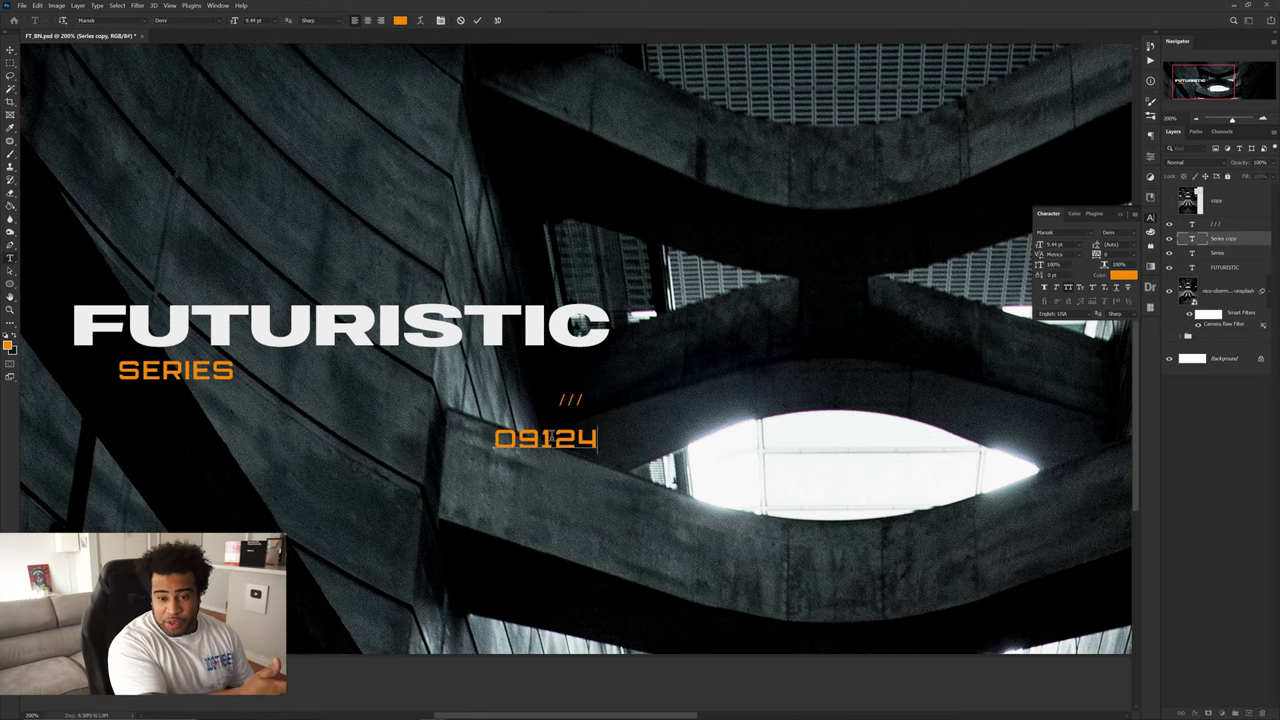
key("ctrl+Return")
key("ctrl+t")
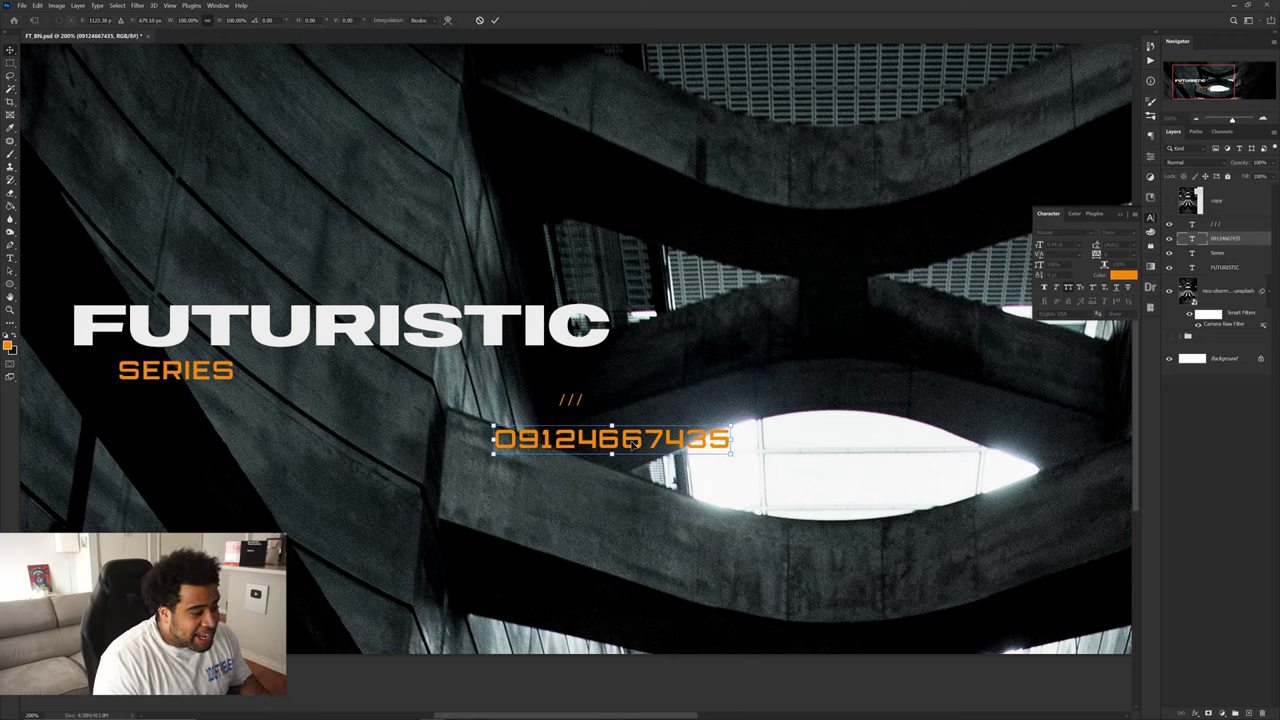
left_click_drag(724, 450, 670, 446)
key("Return")
- Make the number text white and shrink it further
left_click(1122, 275)
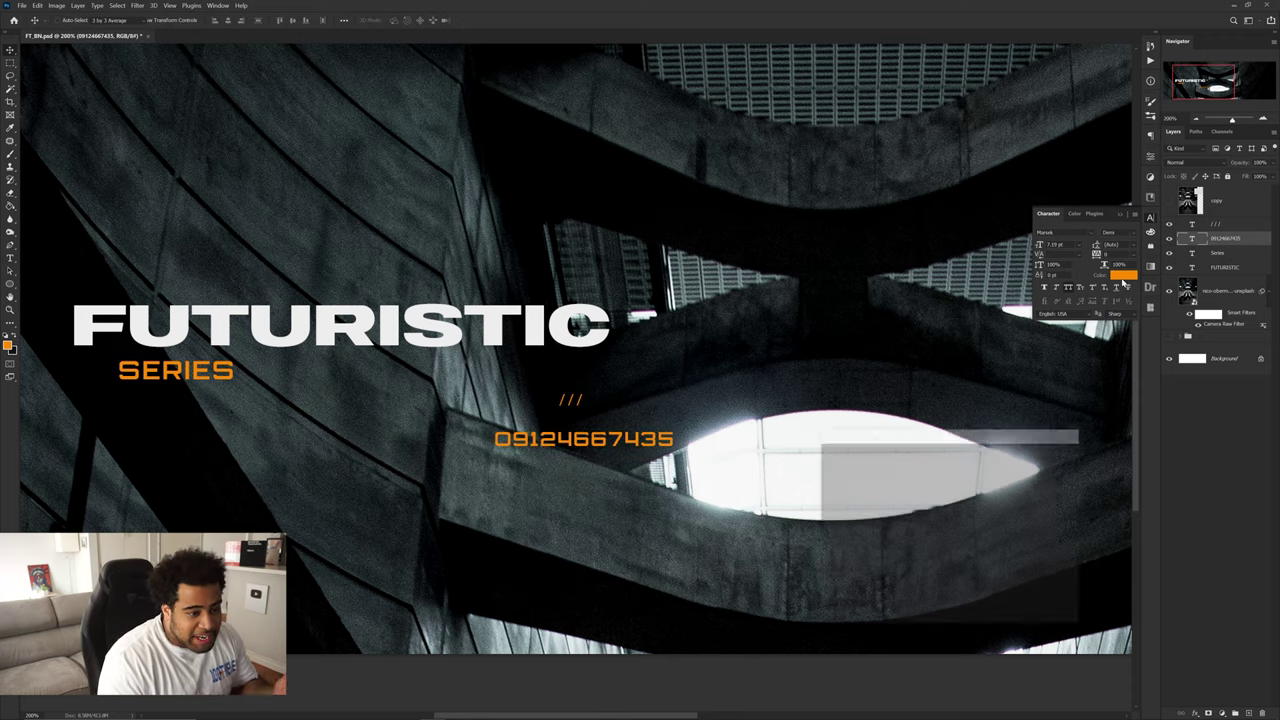
left_click(824, 458)
left_click(1049, 453)
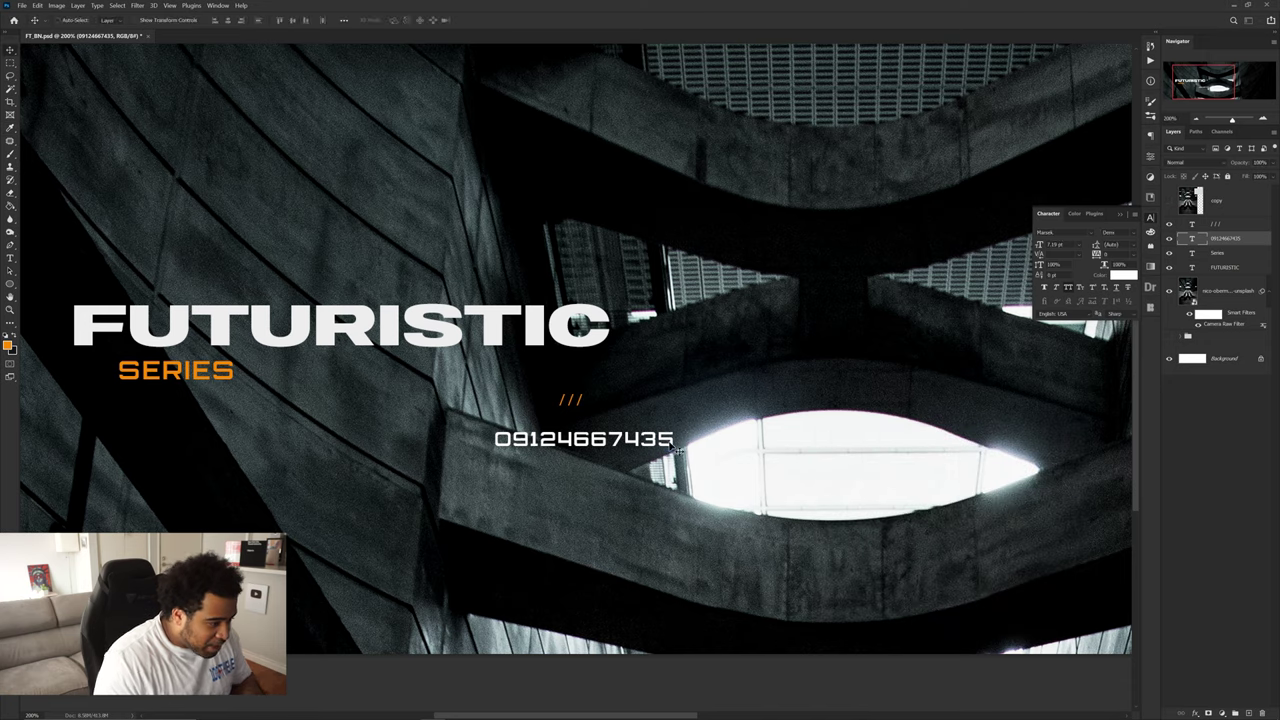
key("ctrl+t")
left_click_drag(674, 432, 592, 429)
key("Return")
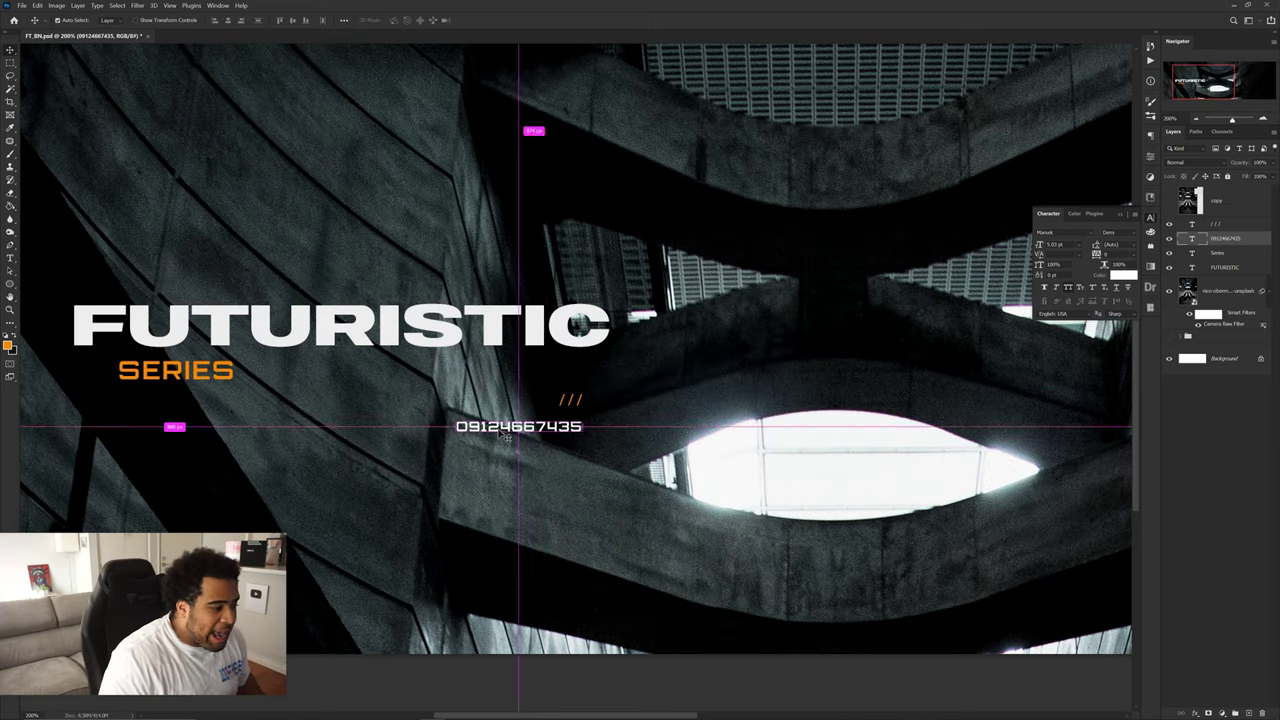
- Duplicate the number line just below it, retyped as BANNER DESIGN TUTORIAL
left_click_drag(507, 437, 508, 458)
double_click(527, 447)
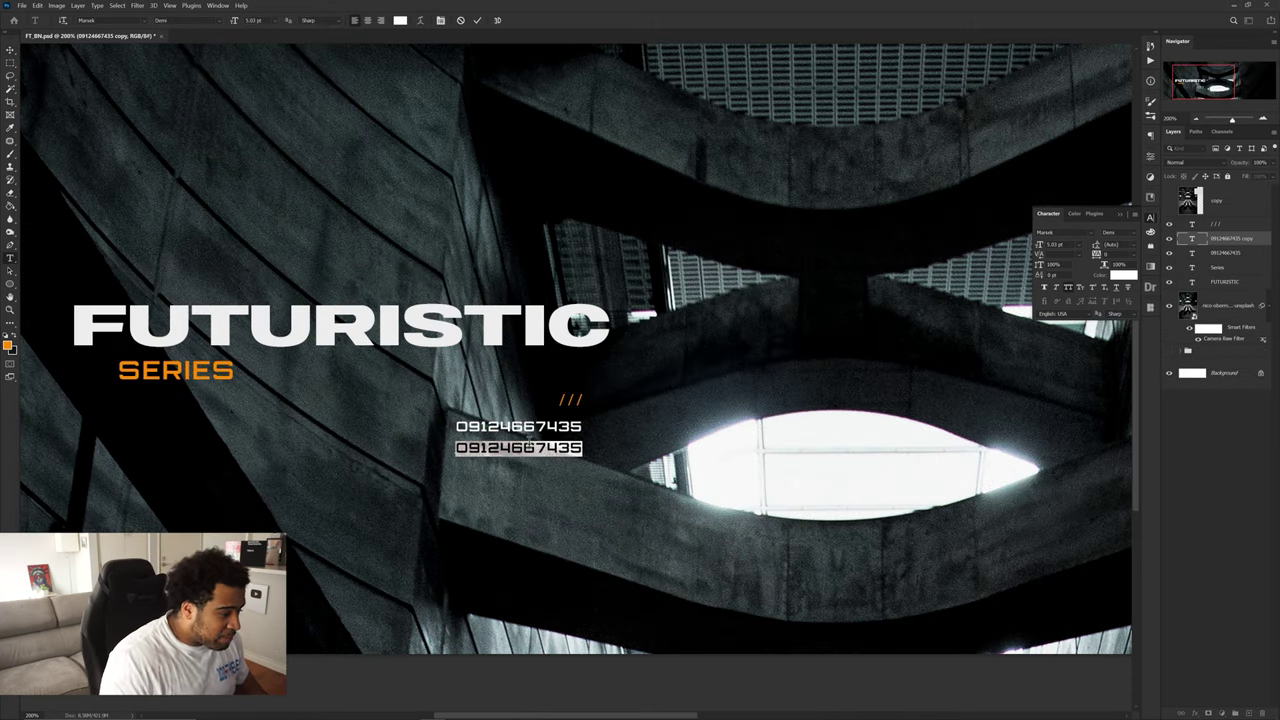
type("BANNER")
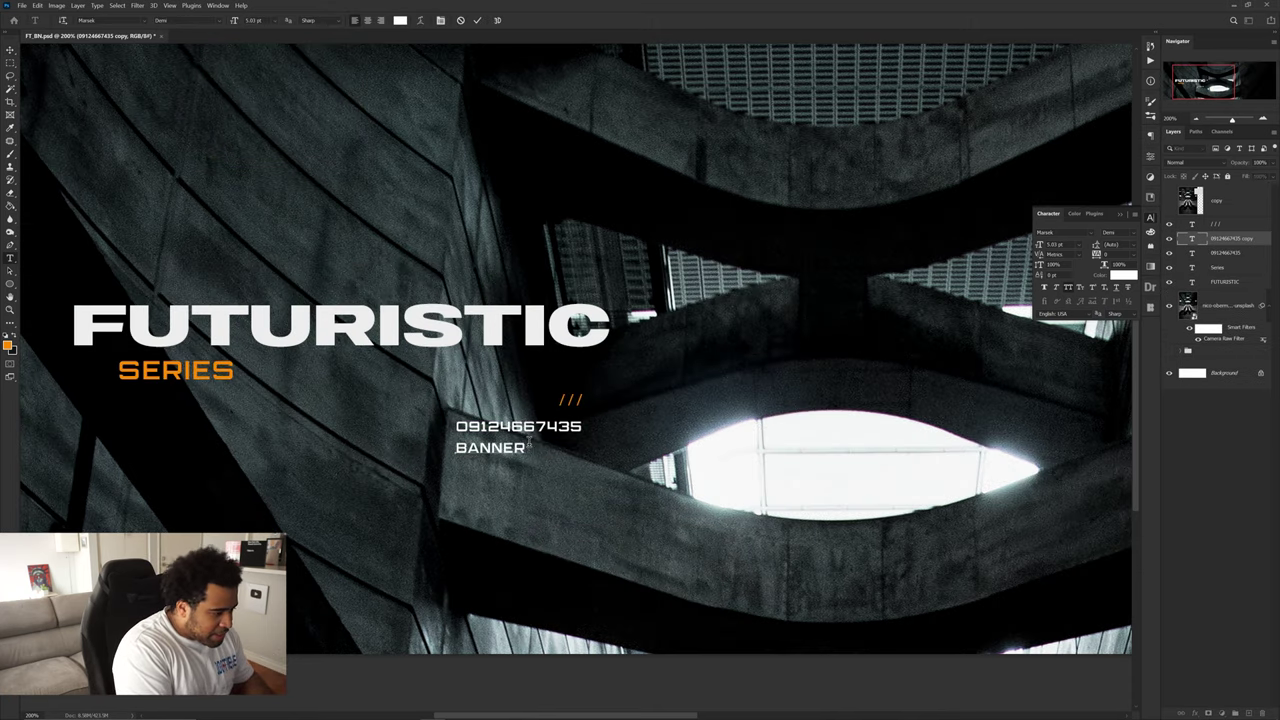
type(" DESIGN TUTORIAL")
key("ctrl+Return")
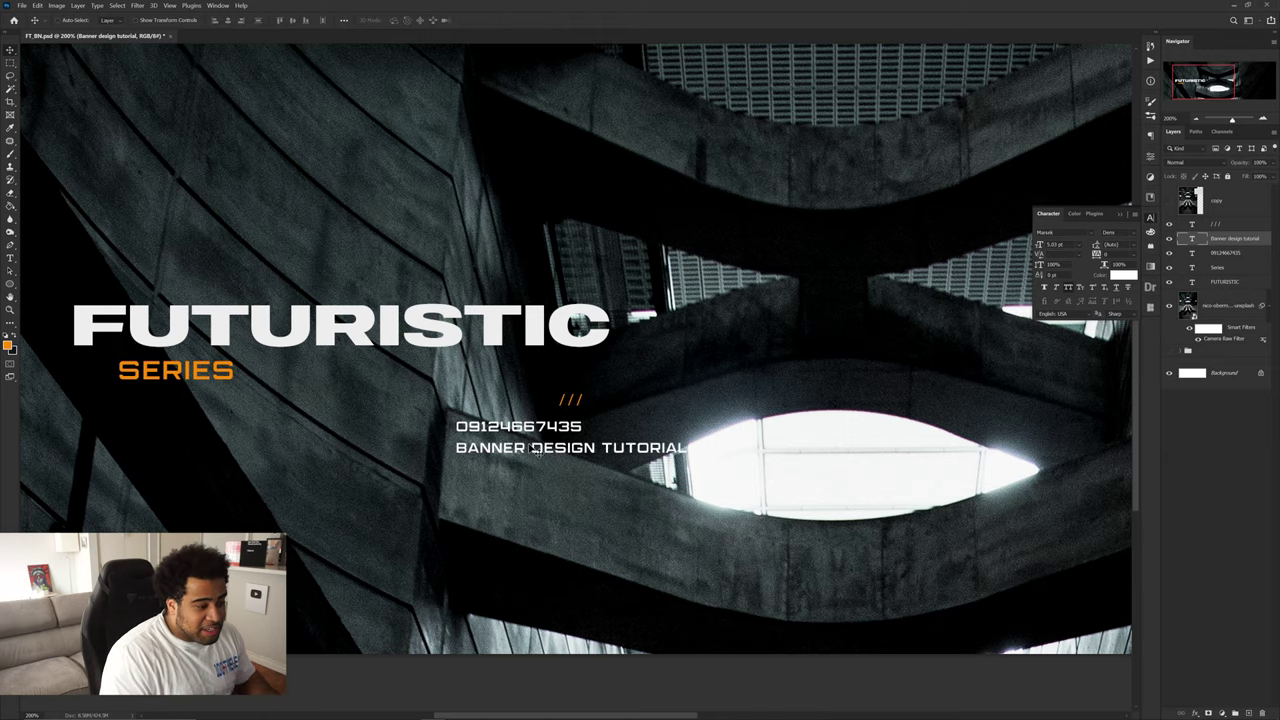
key("ctrl+minus")
key("ctrl+minus")
key("ctrl+minus")
key("ctrl+plus")
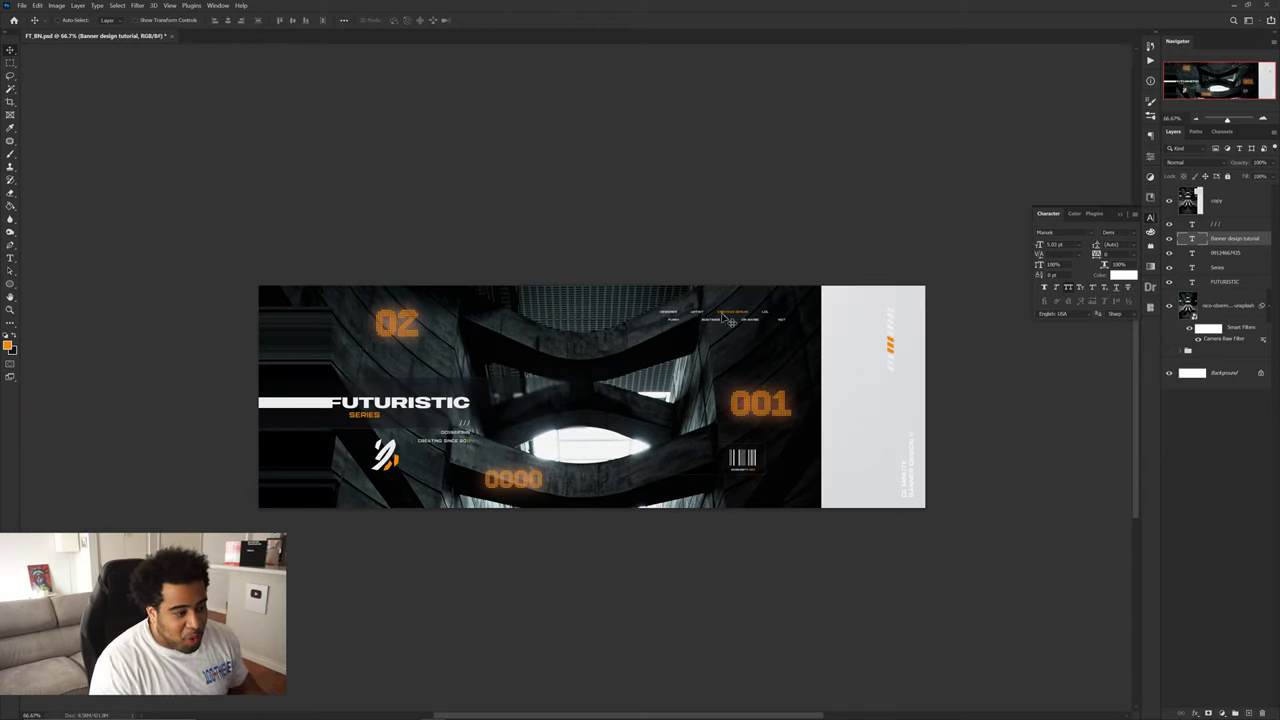
- Right-align the BANNER DESIGN TUTORIAL line with the number line above it
scroll(730, 318, "up", 5)
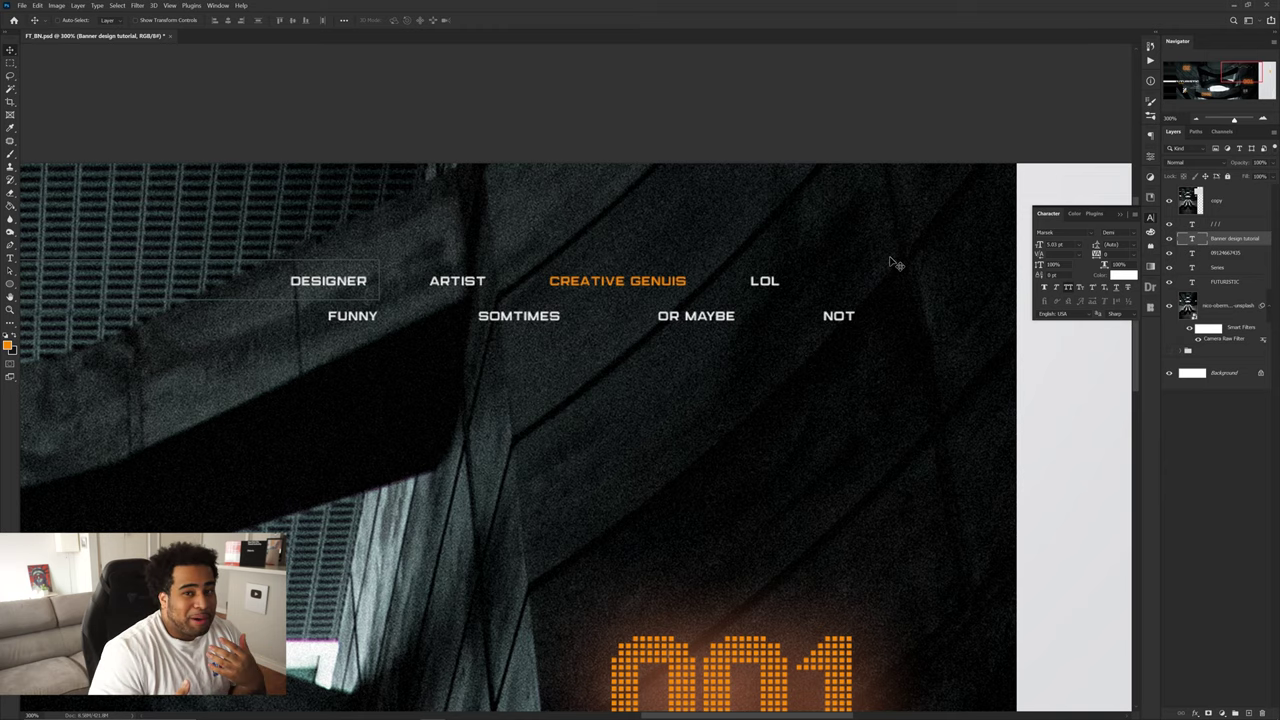
scroll(903, 251, "down", 3)
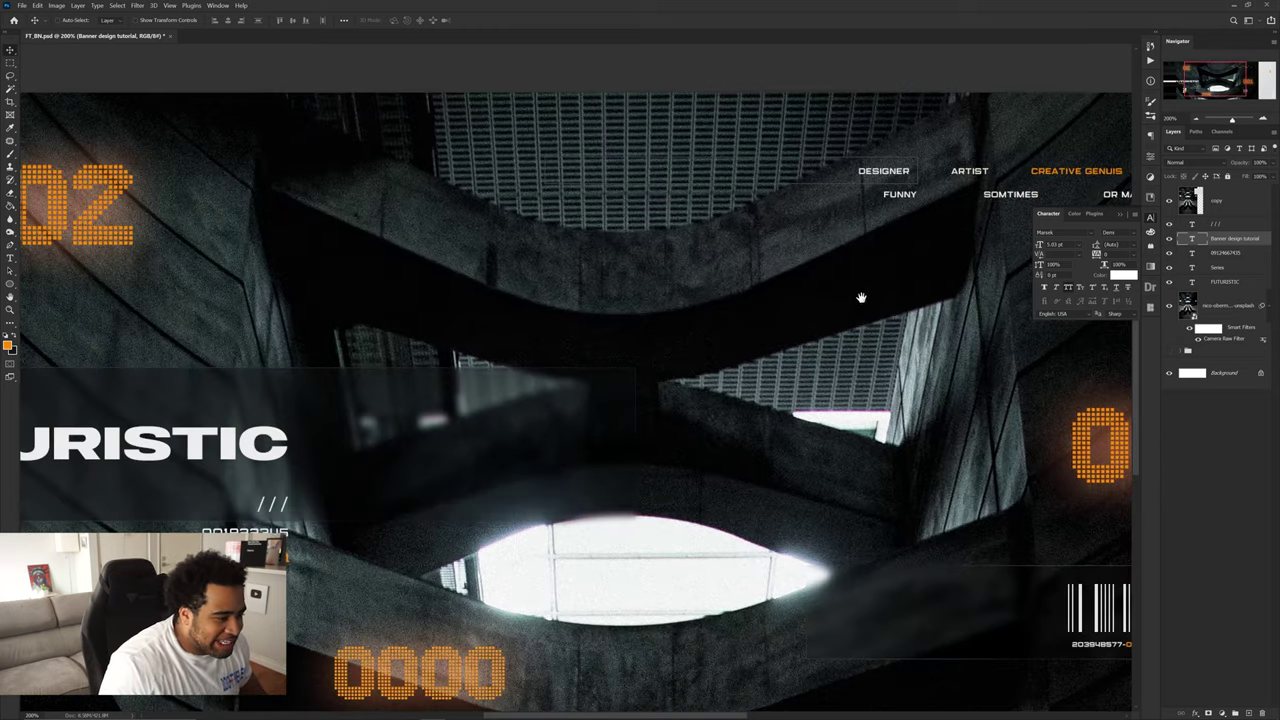
scroll(628, 426, "up", 2)
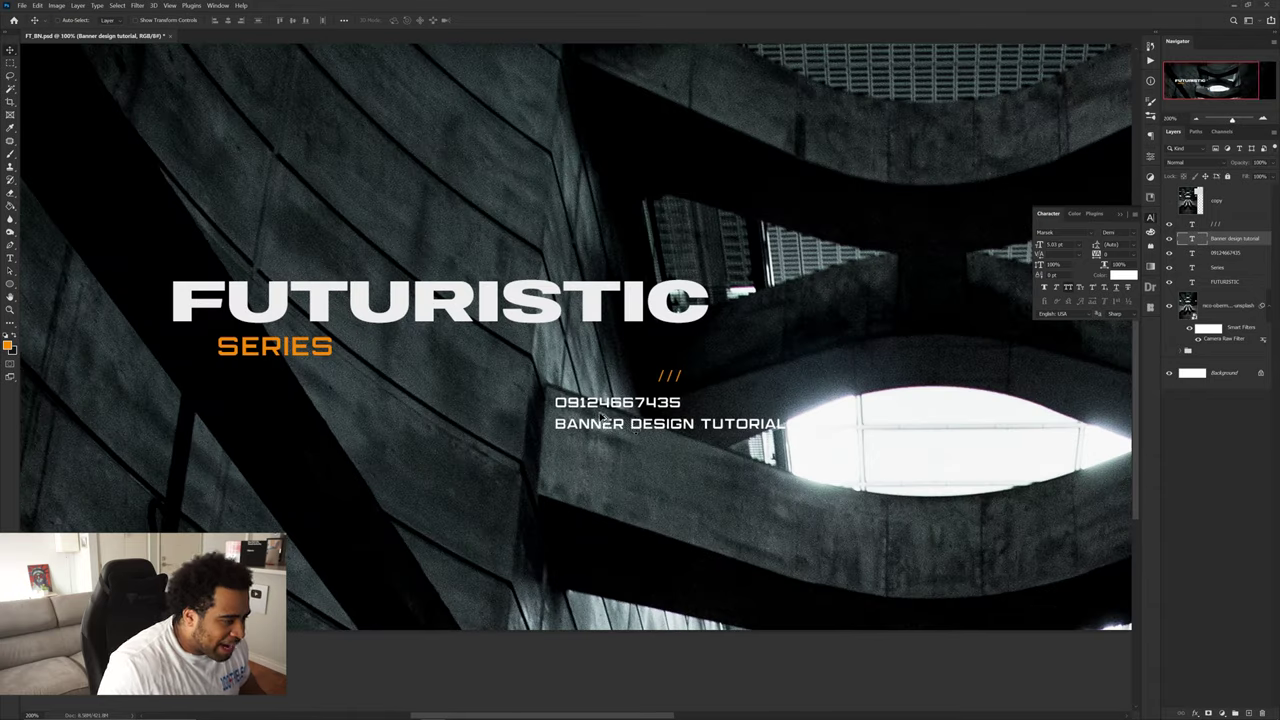
left_click_drag(628, 426, 524, 426)
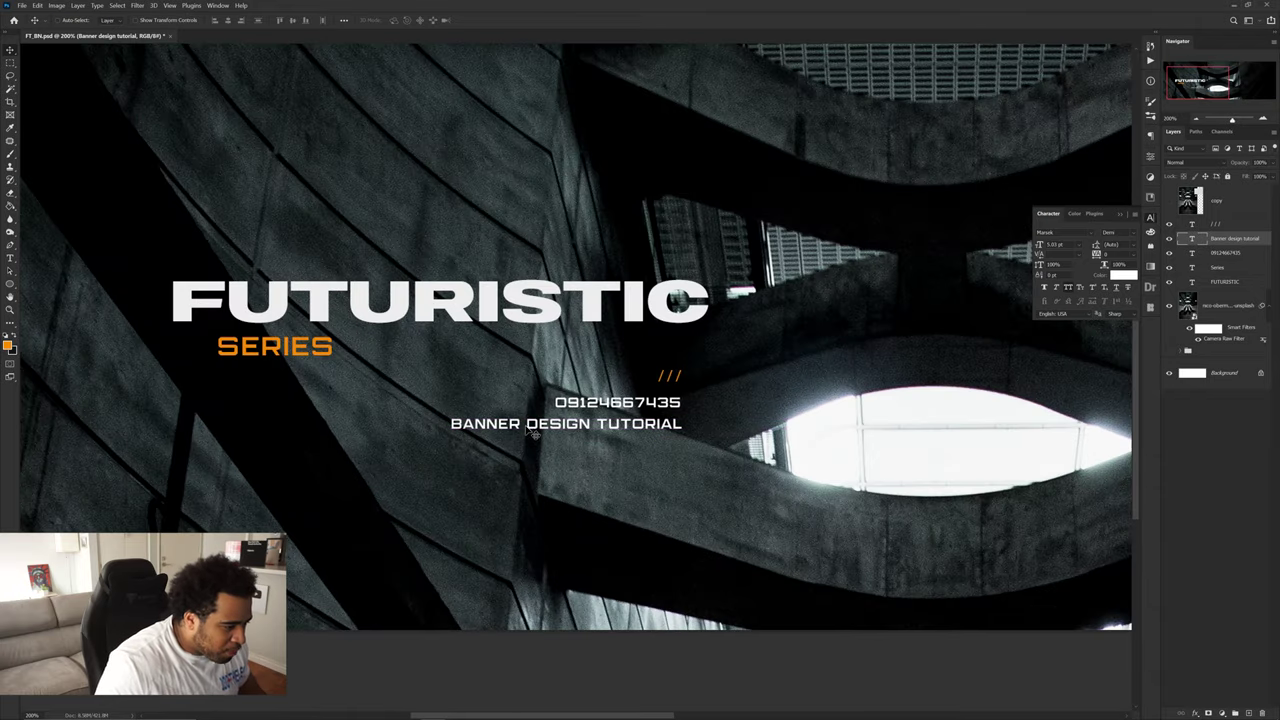
- Colour the word TUTORIAL with orange sampled from the banner
key("t")
double_click(640, 424)
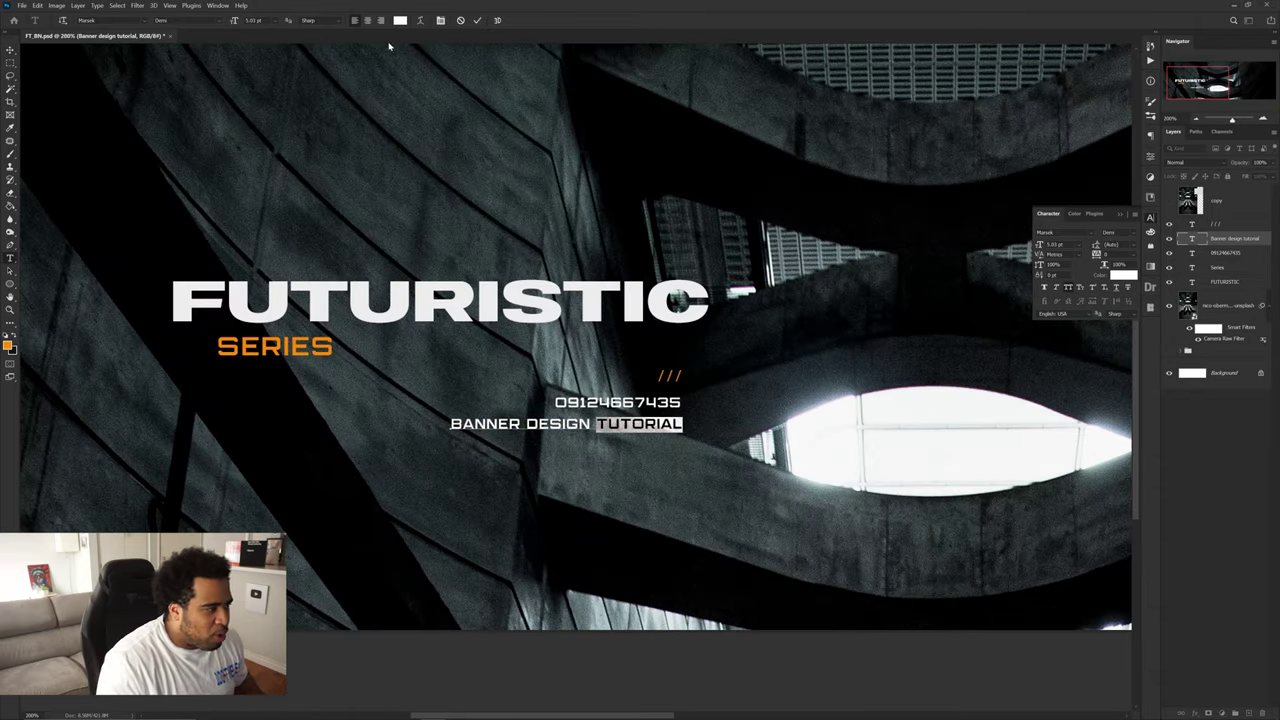
left_click(400, 20)
left_click(10, 345)
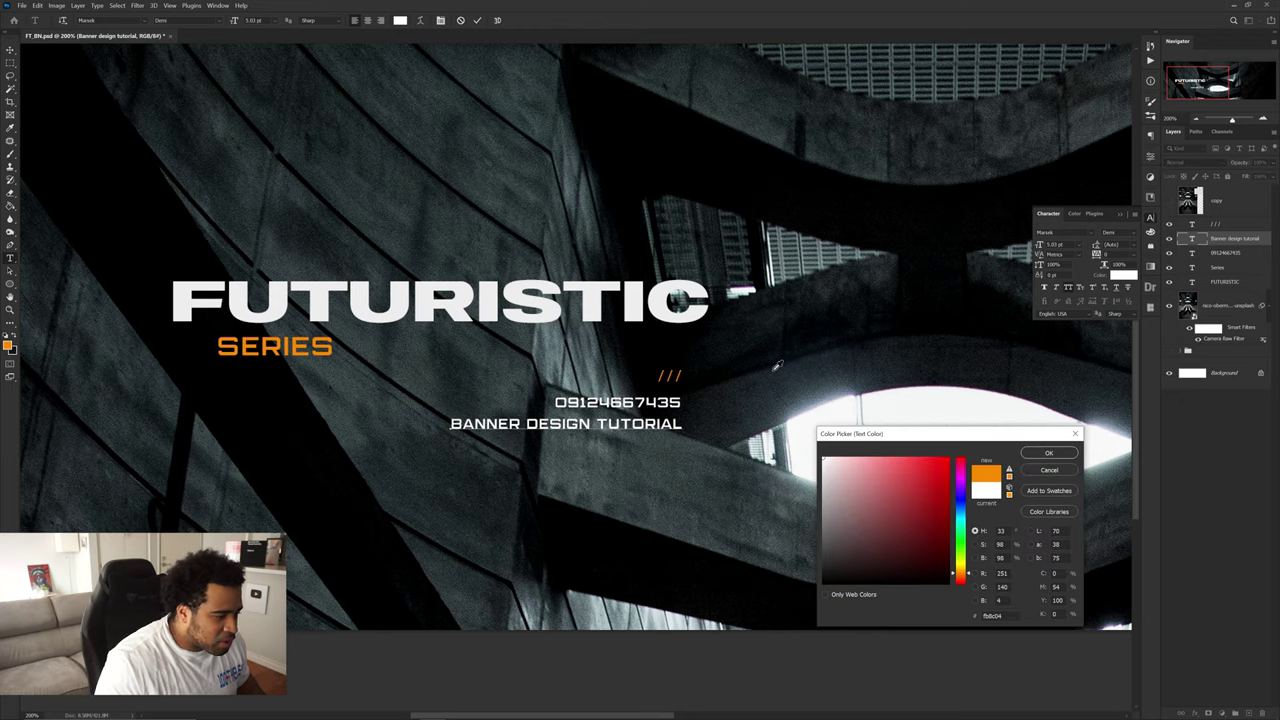
left_click(1030, 453)
left_click(477, 20)
key("v")
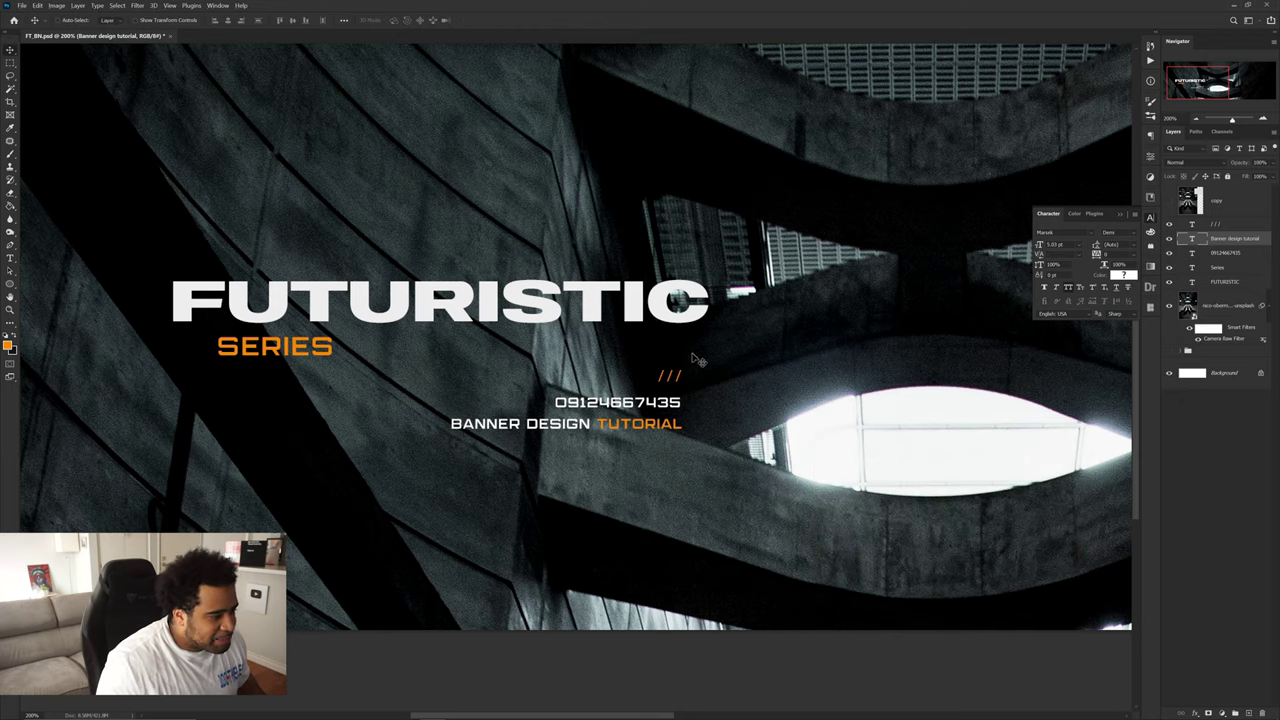
- Select all the title text layers together and nudge them left and up
scroll(735, 360, "down", 4)
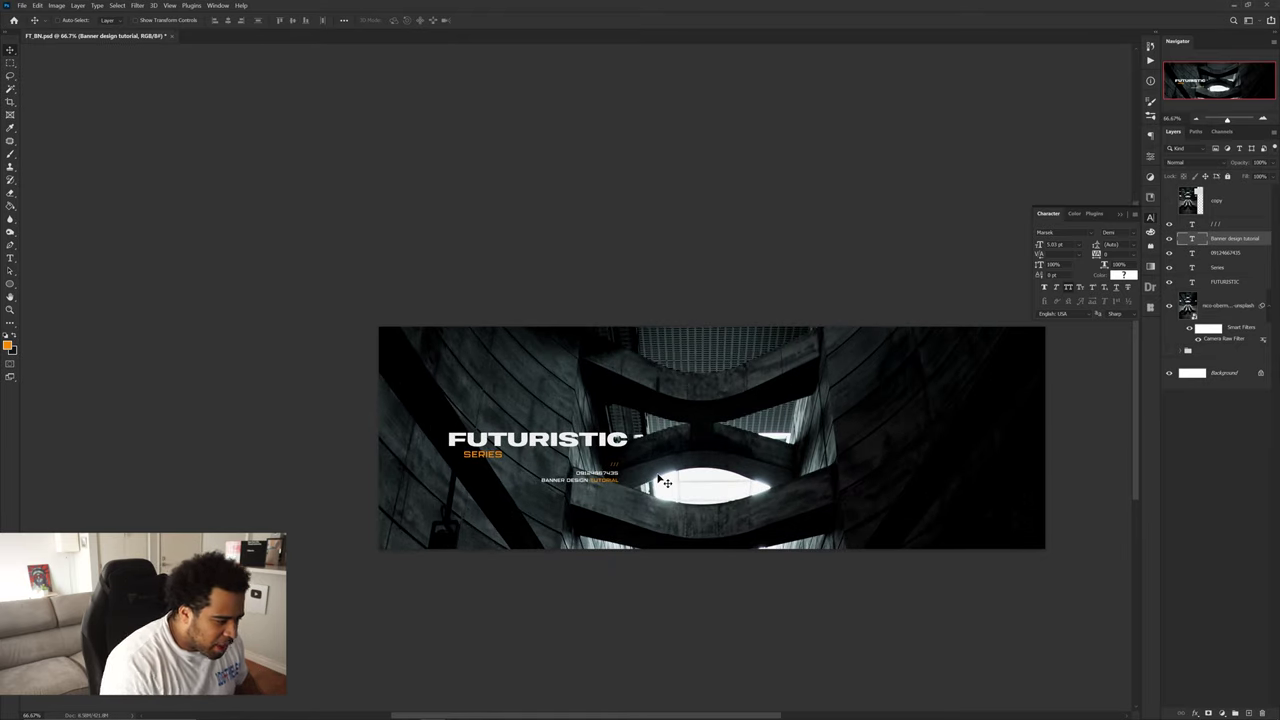
scroll(660, 480, "up", 2)
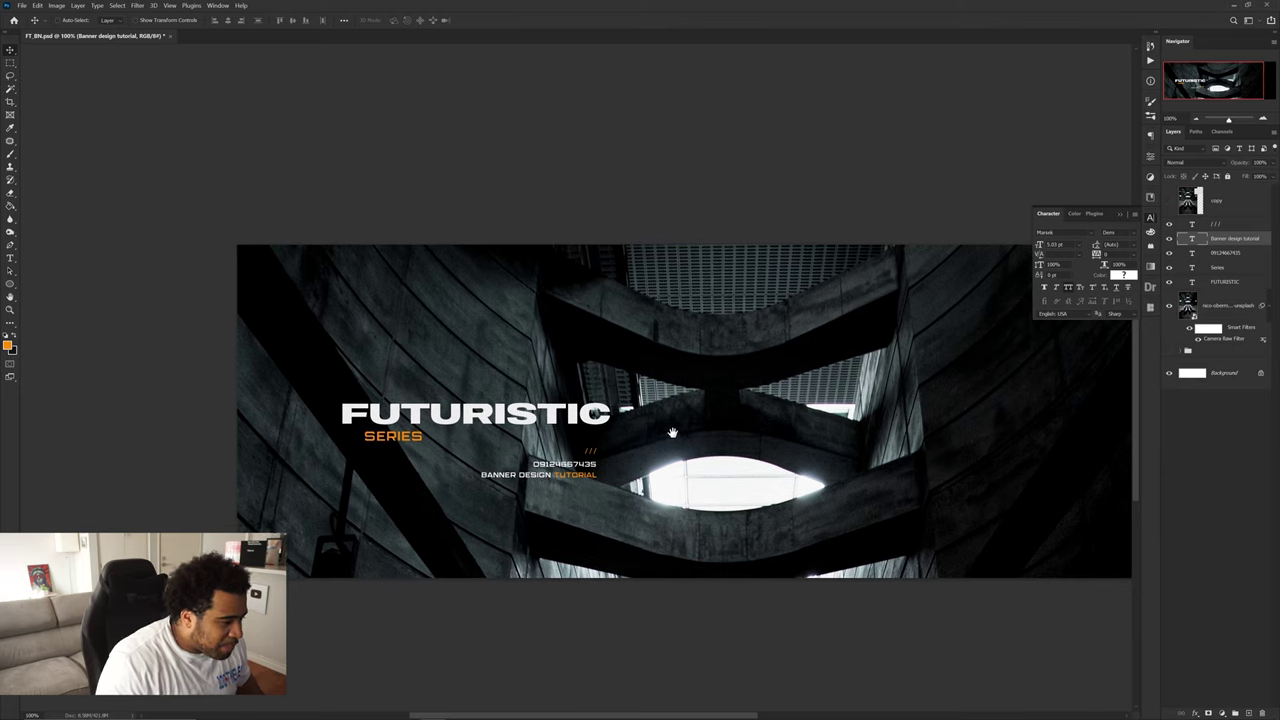
left_click(1224, 283)
left_click(1215, 224, "shift")
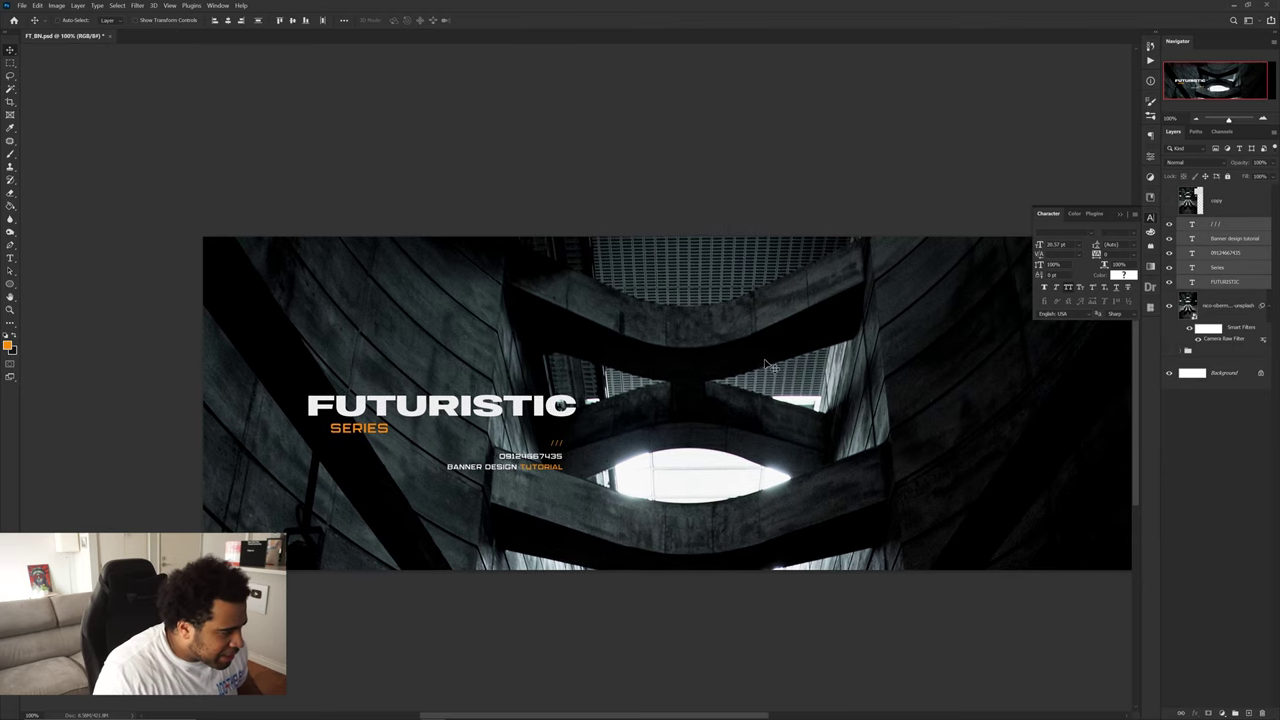
key("Left")
key("Left")
key("Left")
key("Up")
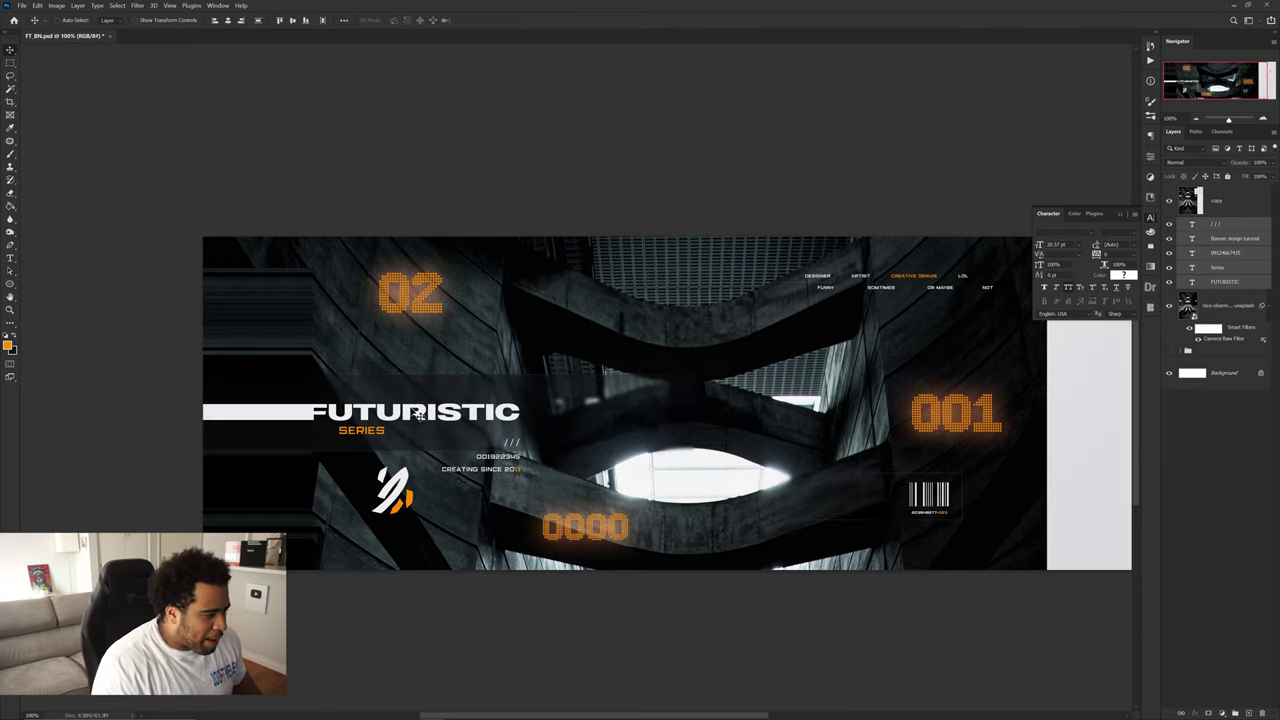
scroll(417, 415, "up", 2)
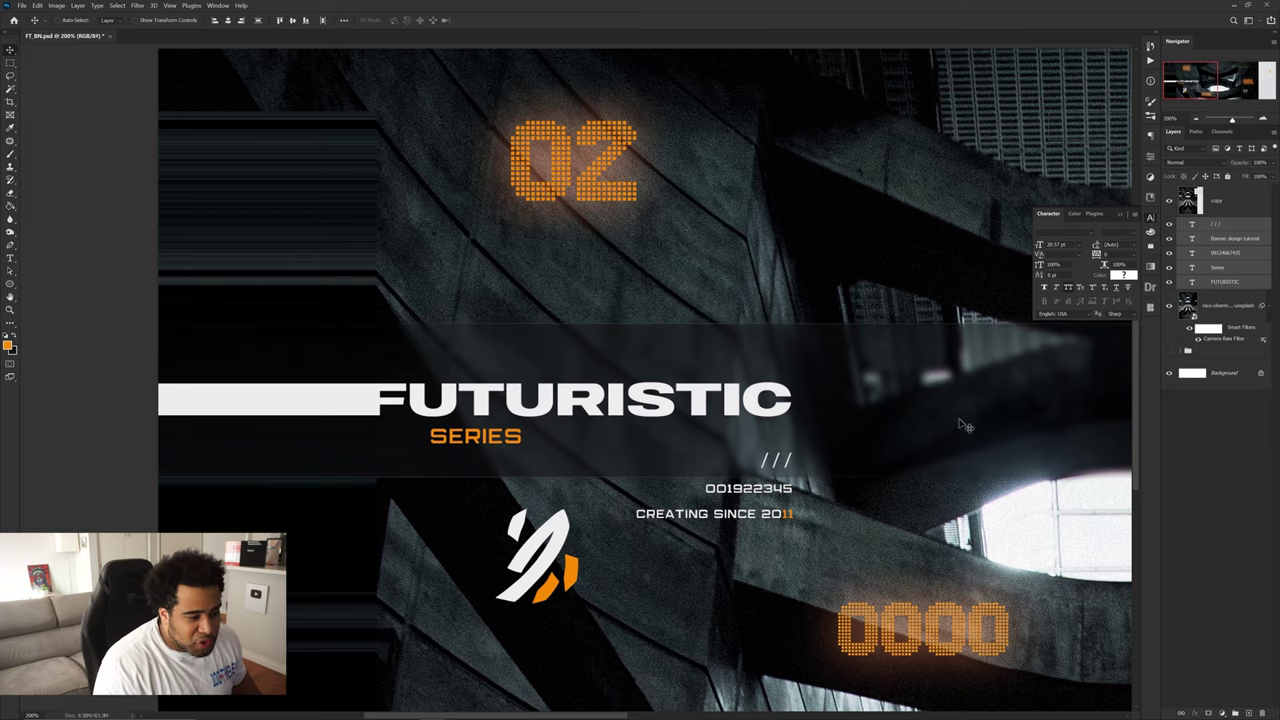
scroll(477, 446, "down", 1)
left_click_drag(497, 416, 433, 408)
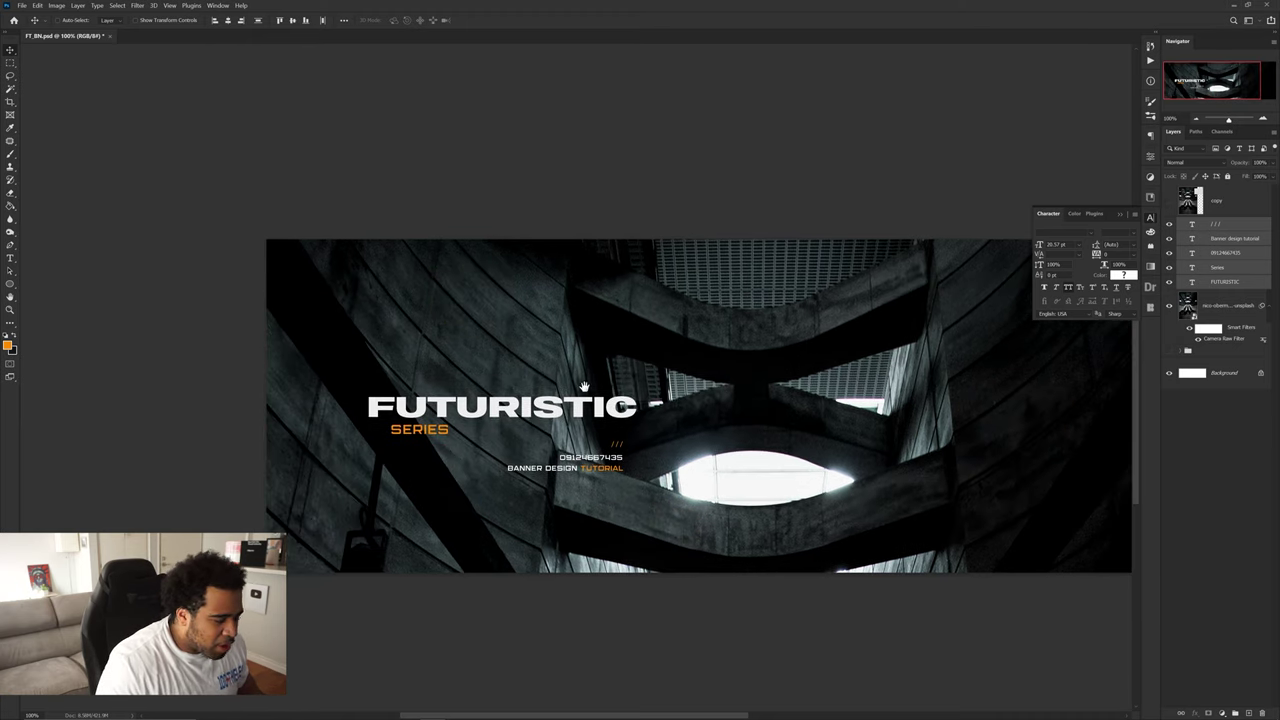
- Select the background photo layer and briefly hide it to check the text
left_click(1177, 310)
left_click(1172, 307)
left_click(1172, 307)
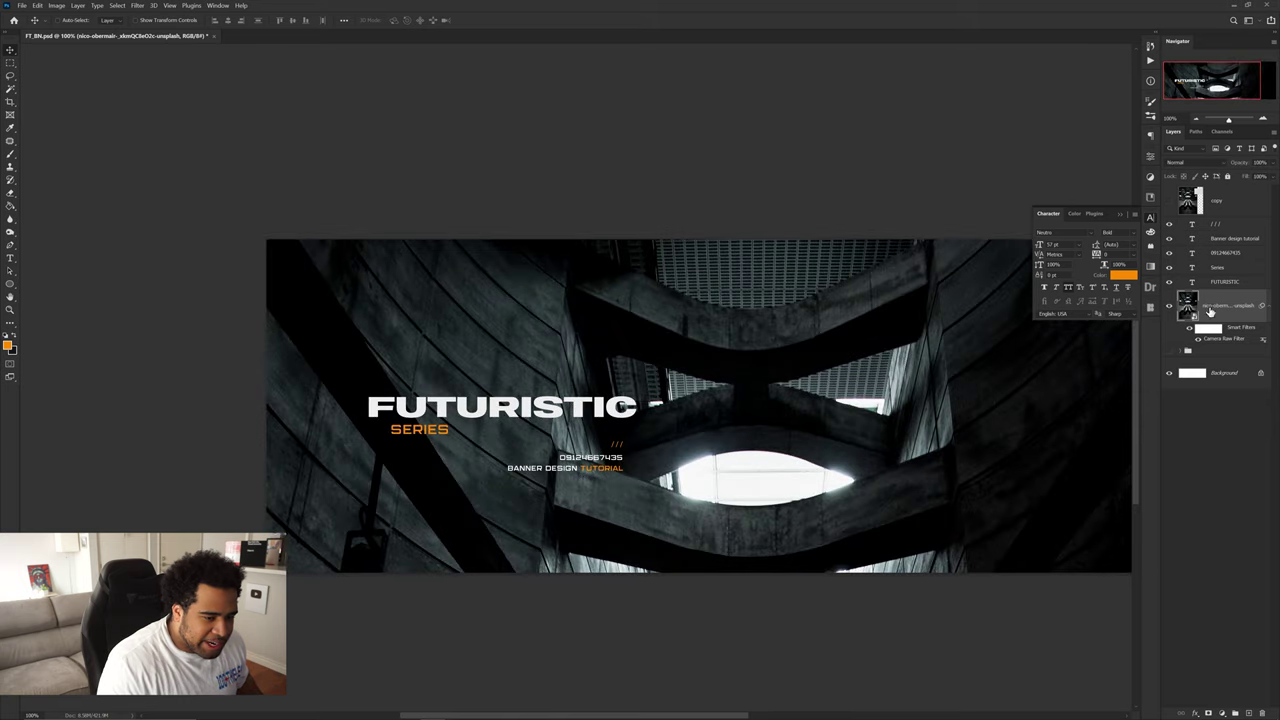
- Switch to the Rectangular Marquee and set the background colour to a dark tone
key("m")
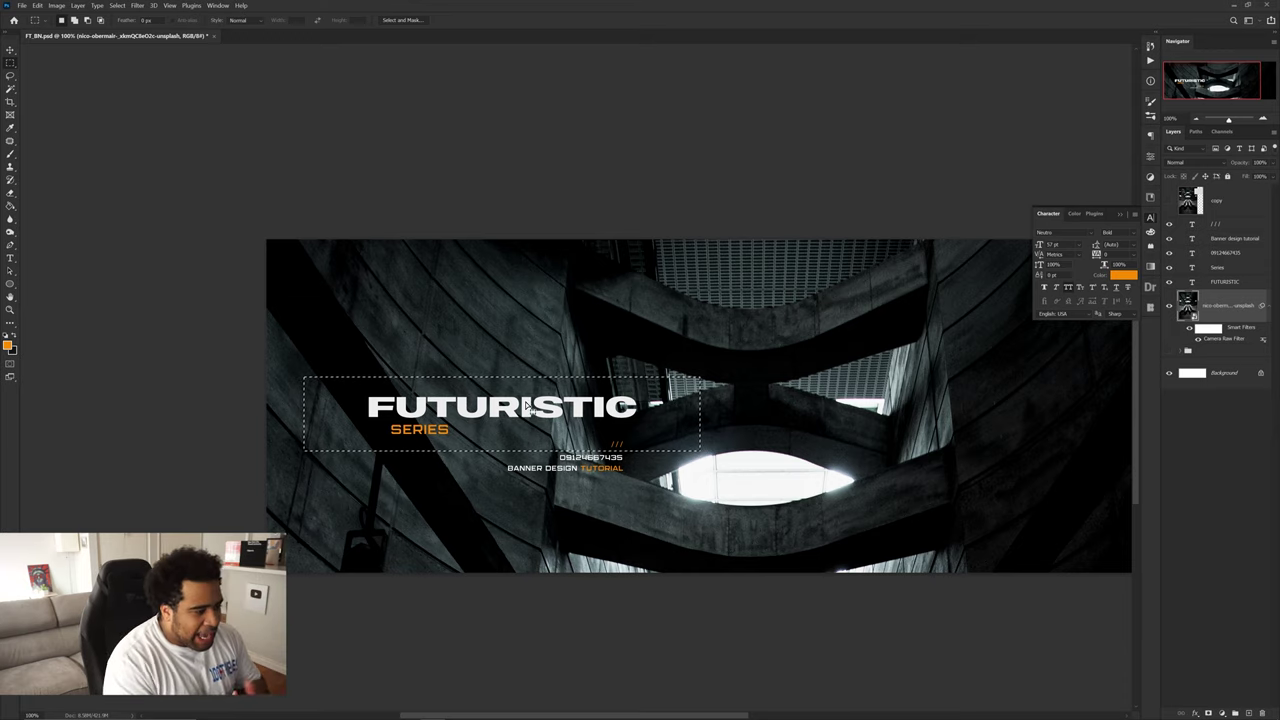
right_click(11, 64)
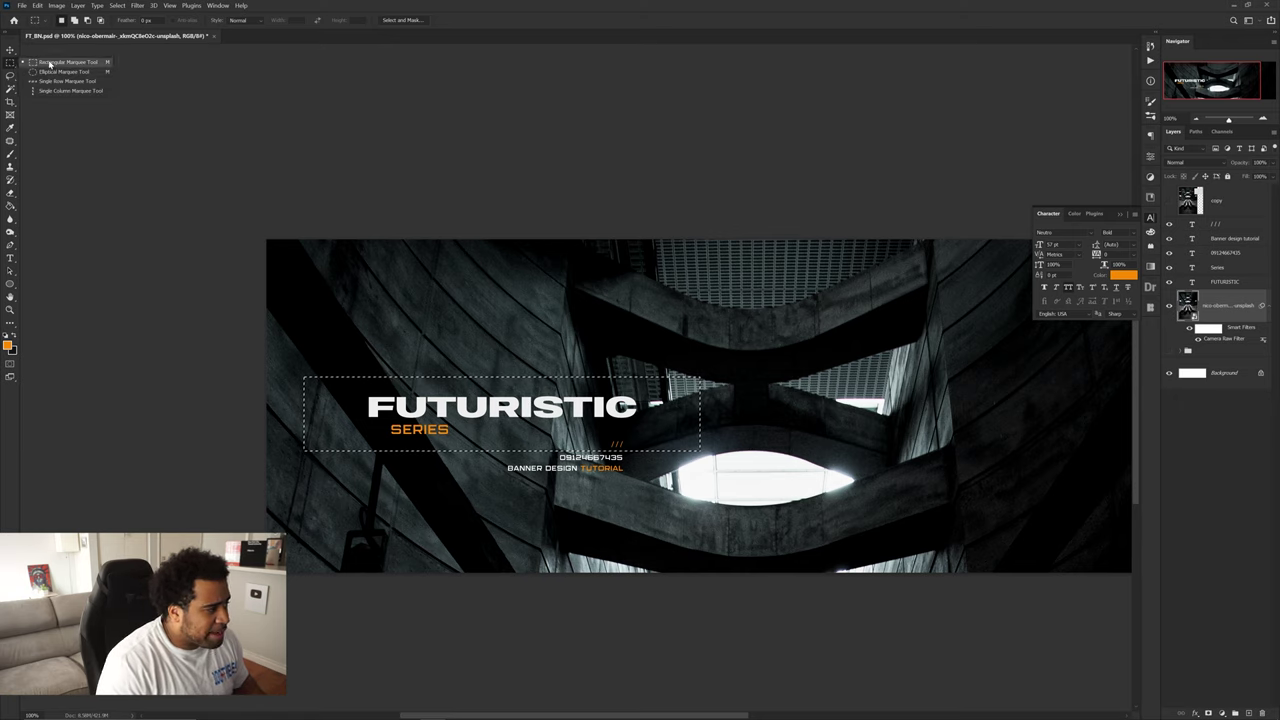
left_click(70, 63)
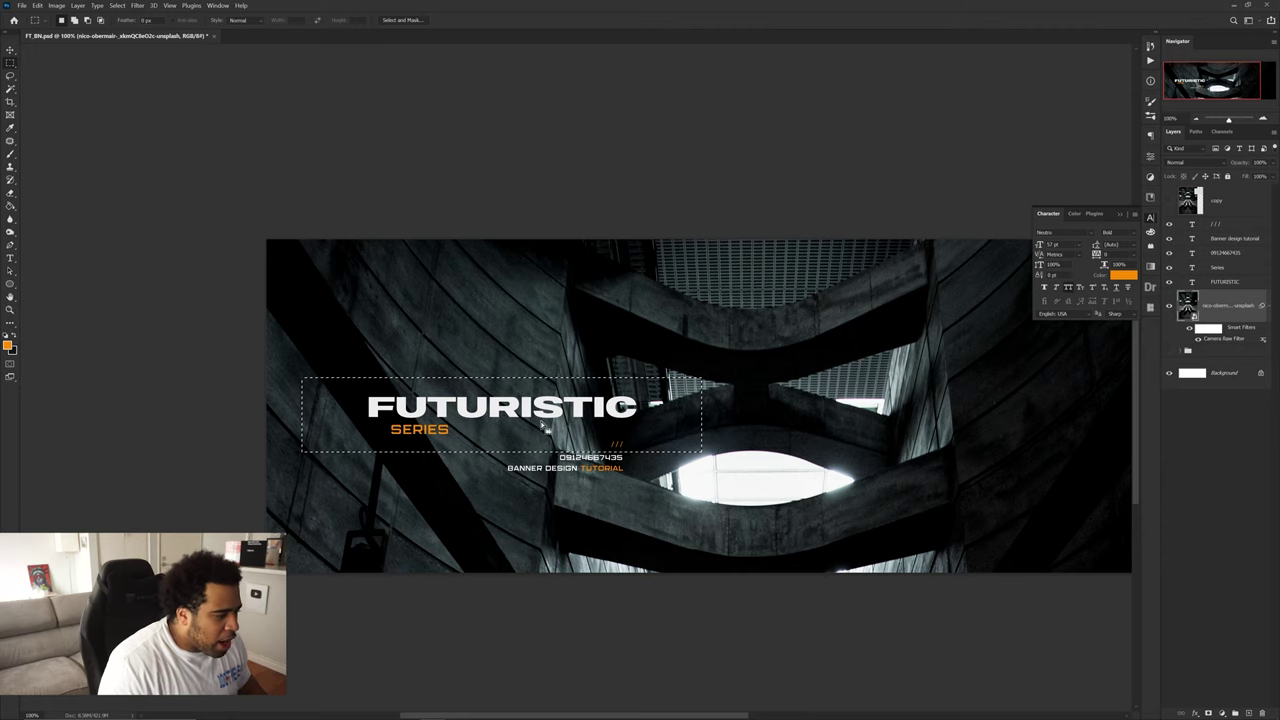
left_click(12, 350)
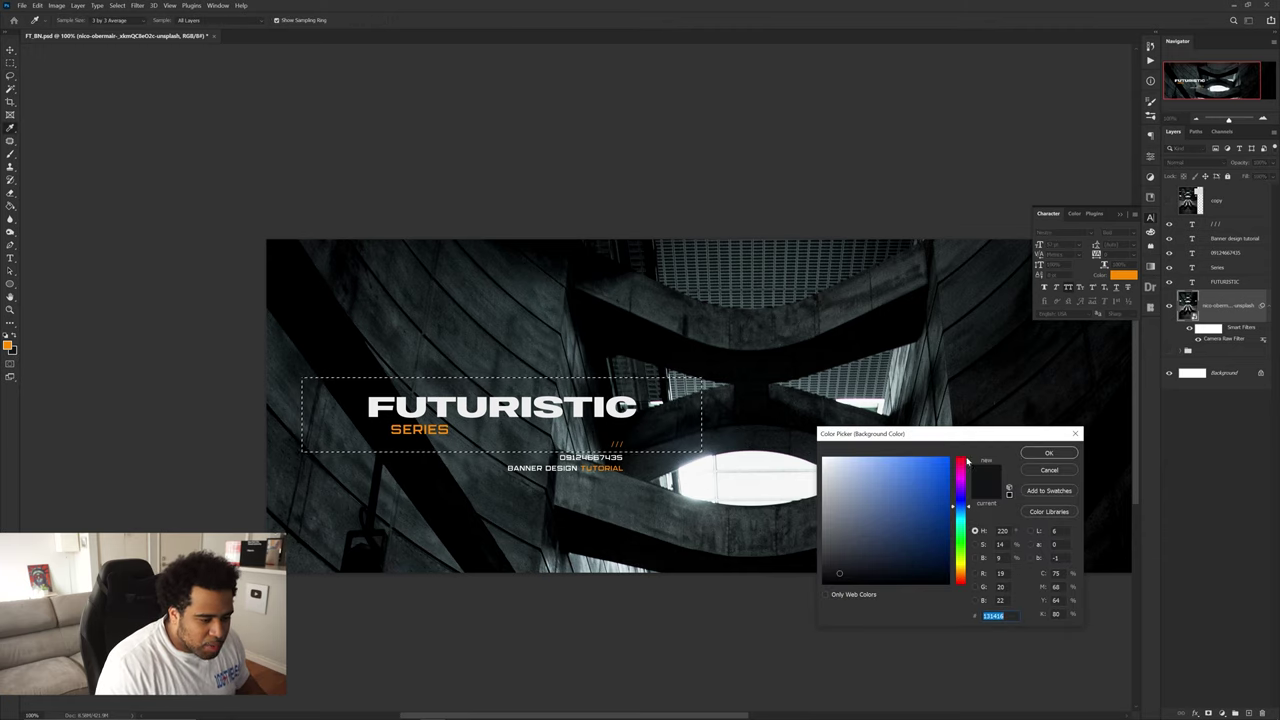
left_click_drag(959, 438, 864, 300)
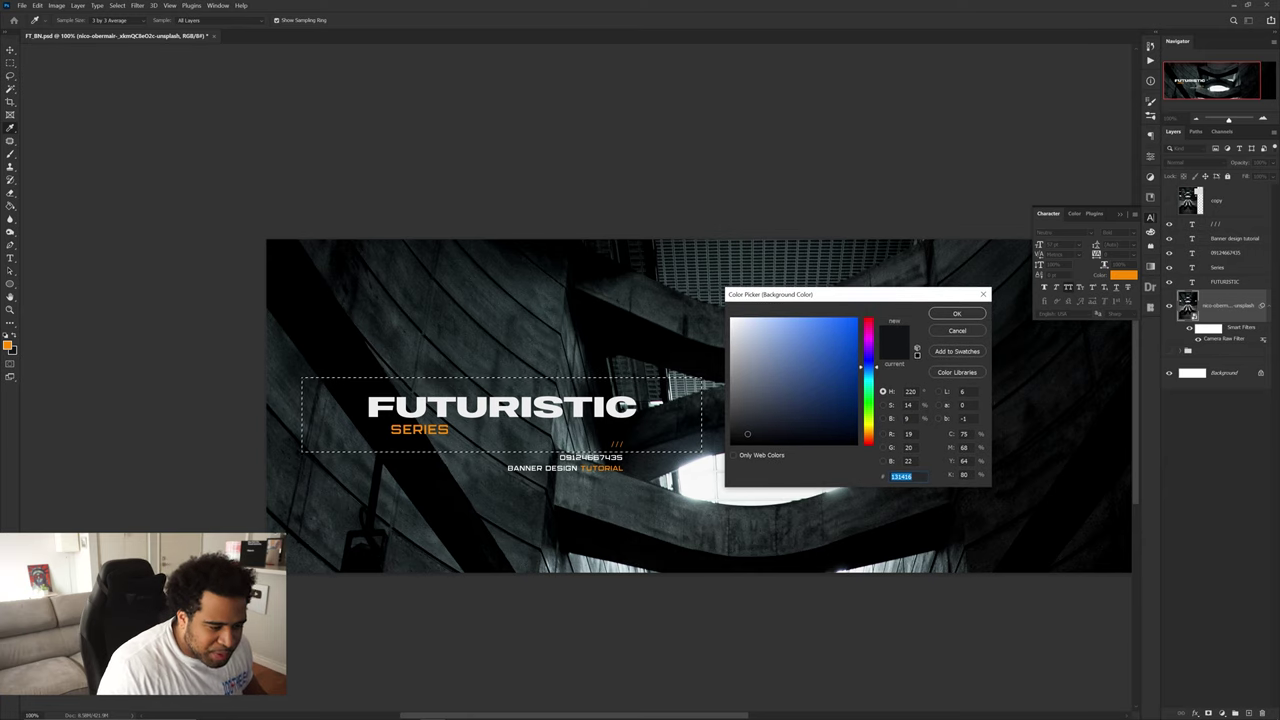
left_click(956, 314)
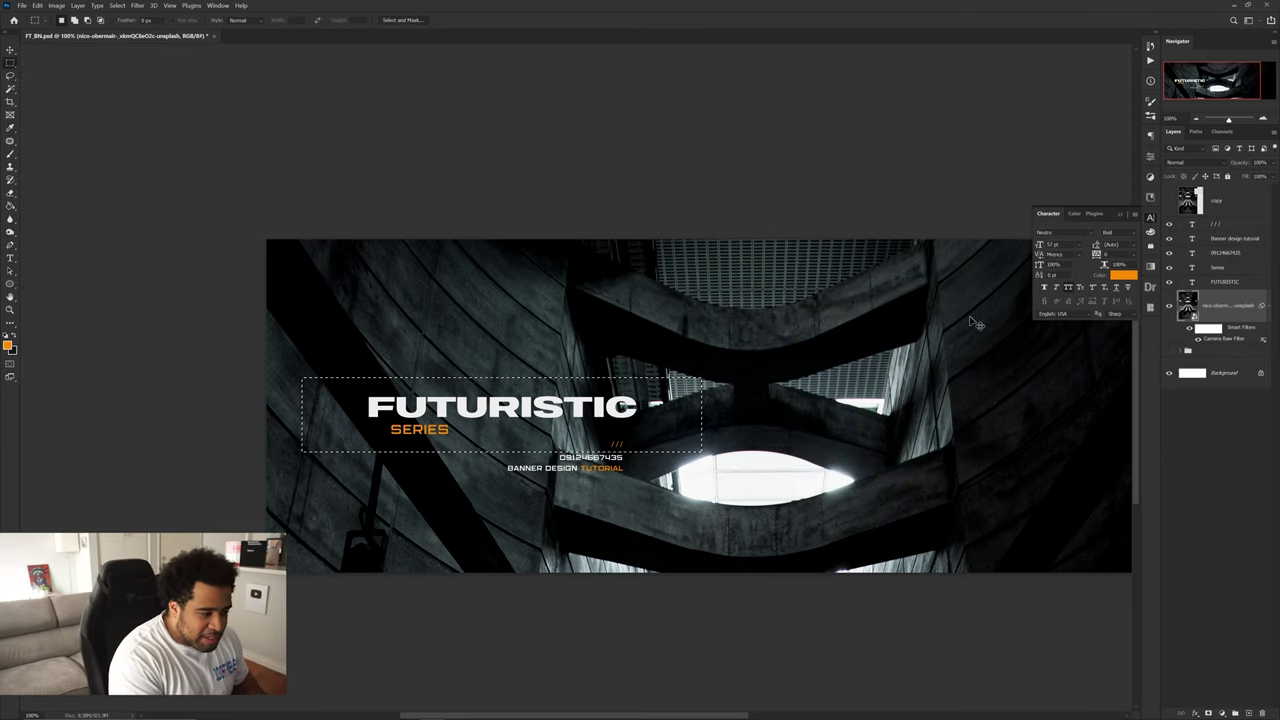
- Fill the rectangle behind the title with the dark colour on a new layer, then deselect
right_click(688, 405)
left_click(770, 381)
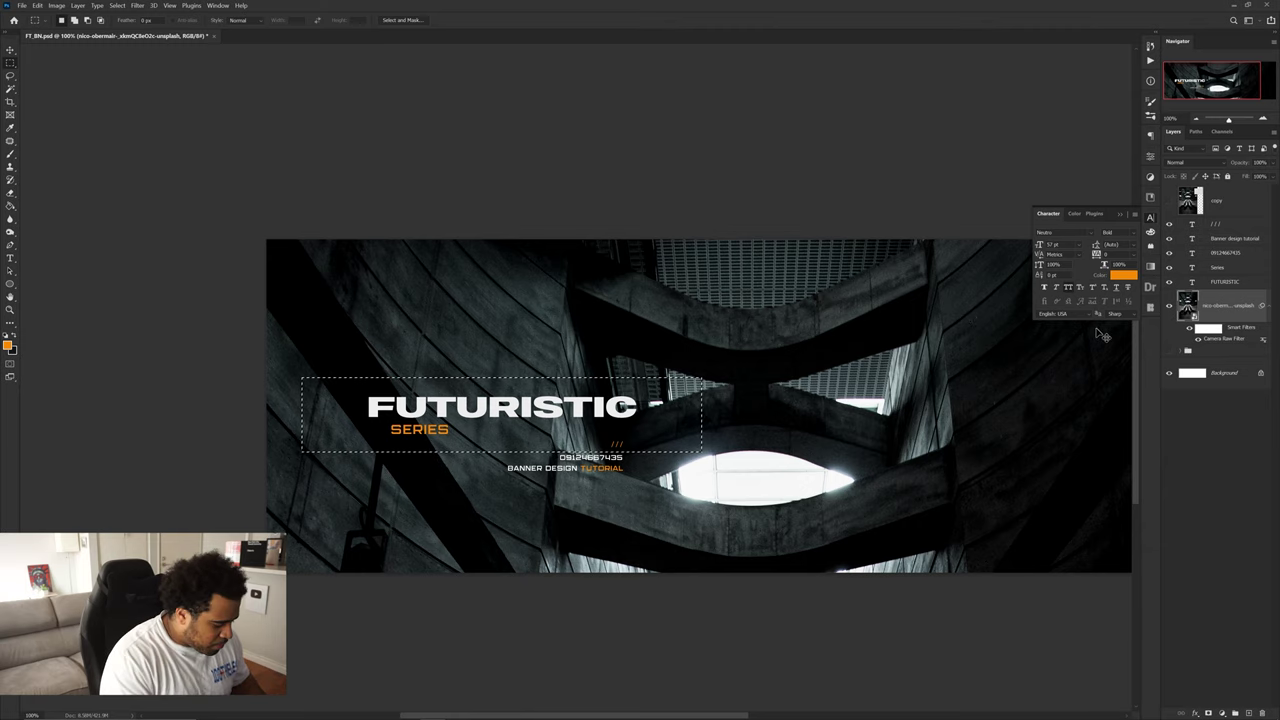
key("ctrl+shift+alt+n")
key("ctrl+BackSpace")
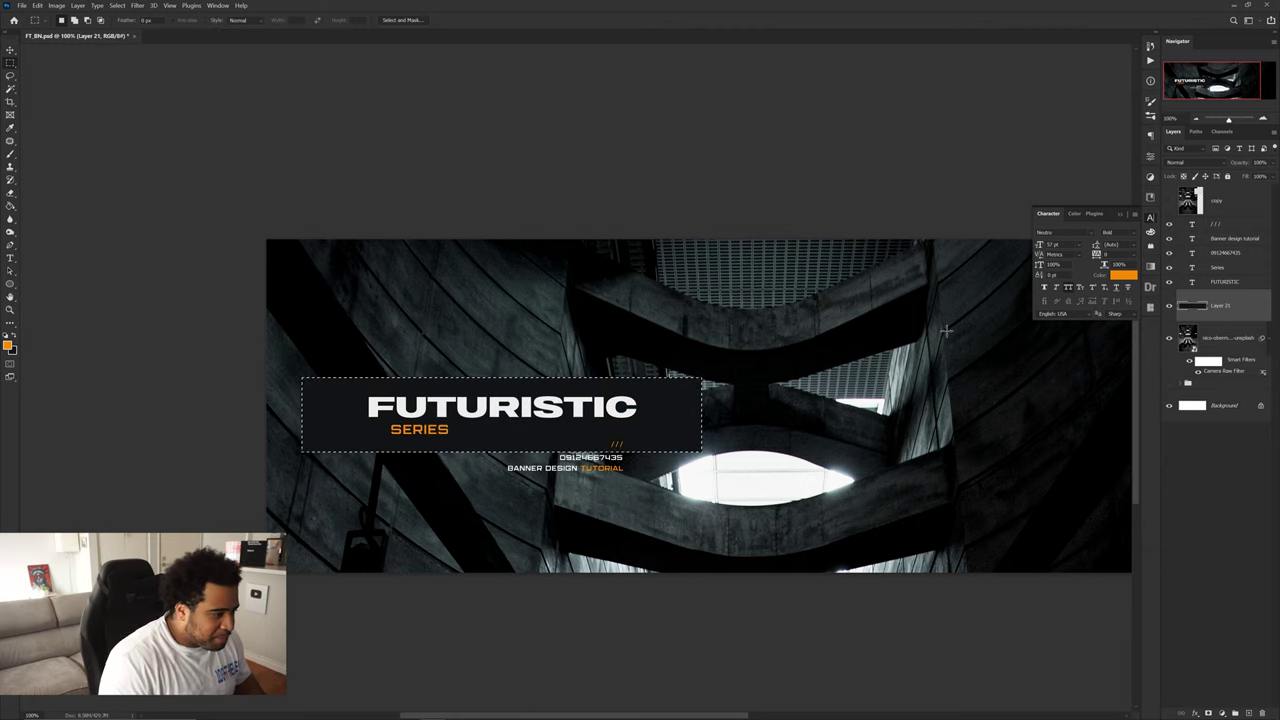
key("ctrl+d")
key("v")
- Set the dark rectangle layer's Fill to about 60%
scroll(456, 406, "up", 1)
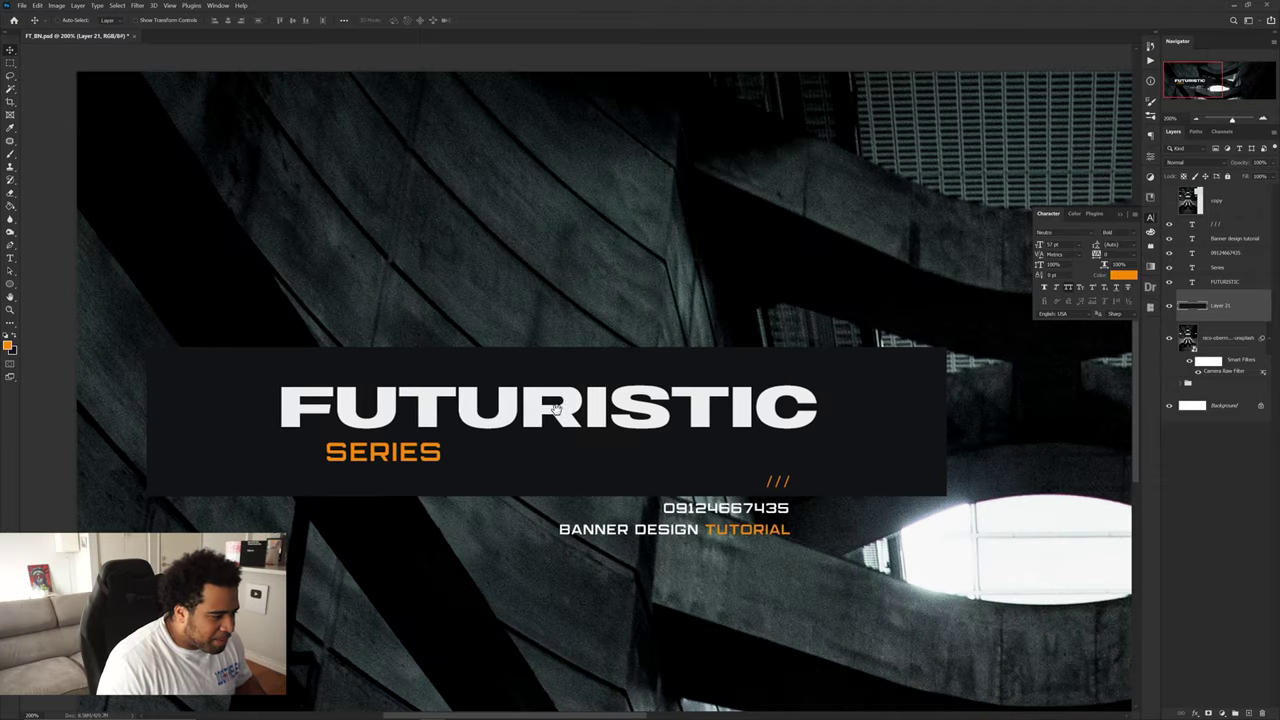
left_click_drag(556, 408, 560, 391)
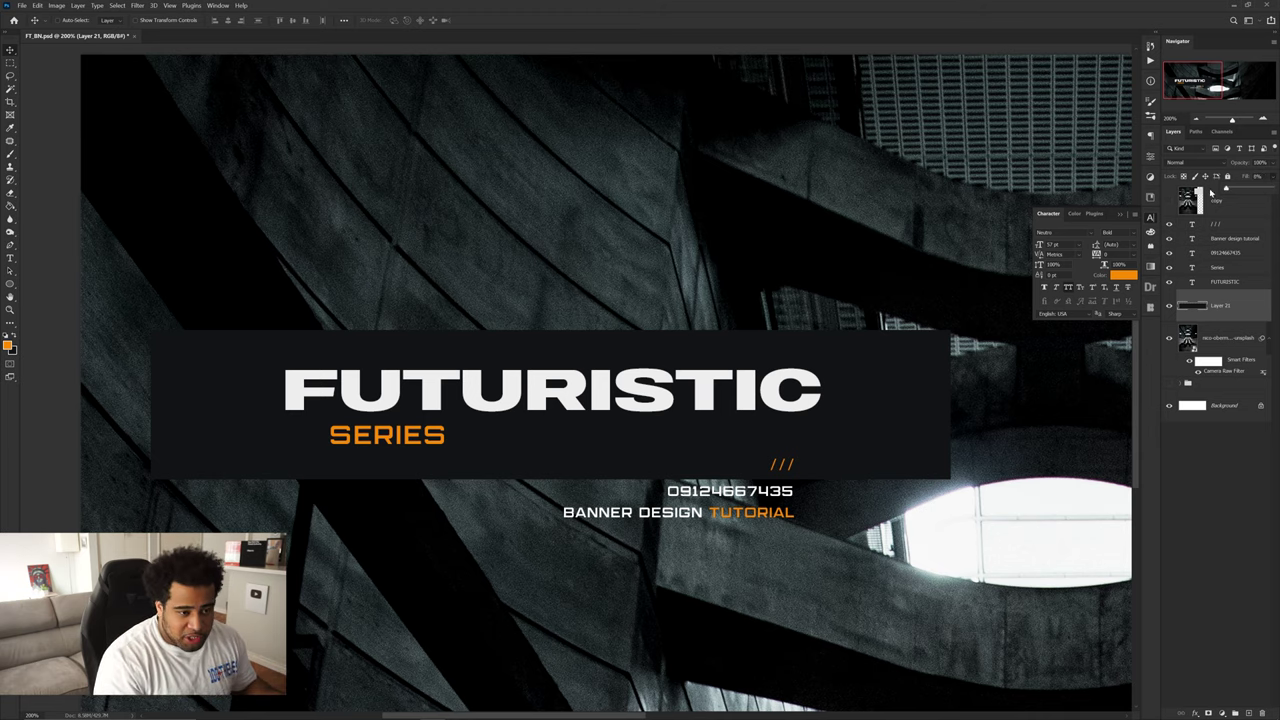
left_click_drag(1228, 190, 1226, 188)
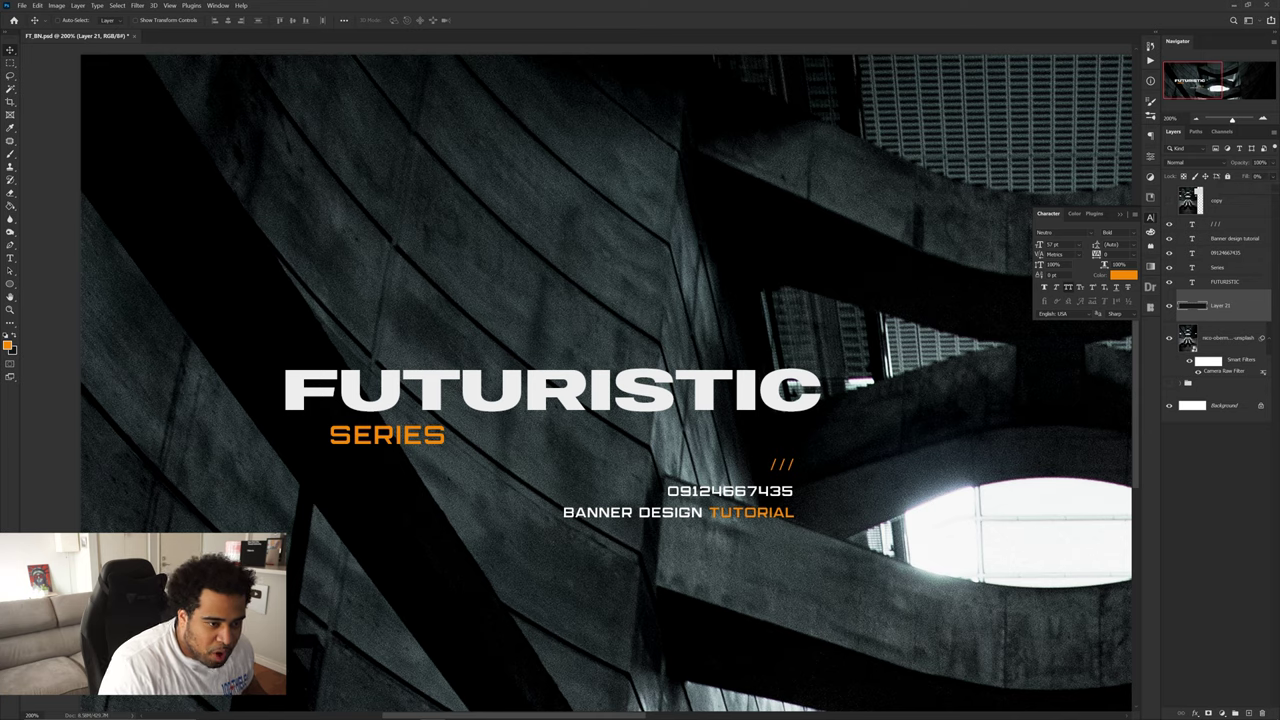
left_click(1254, 190)
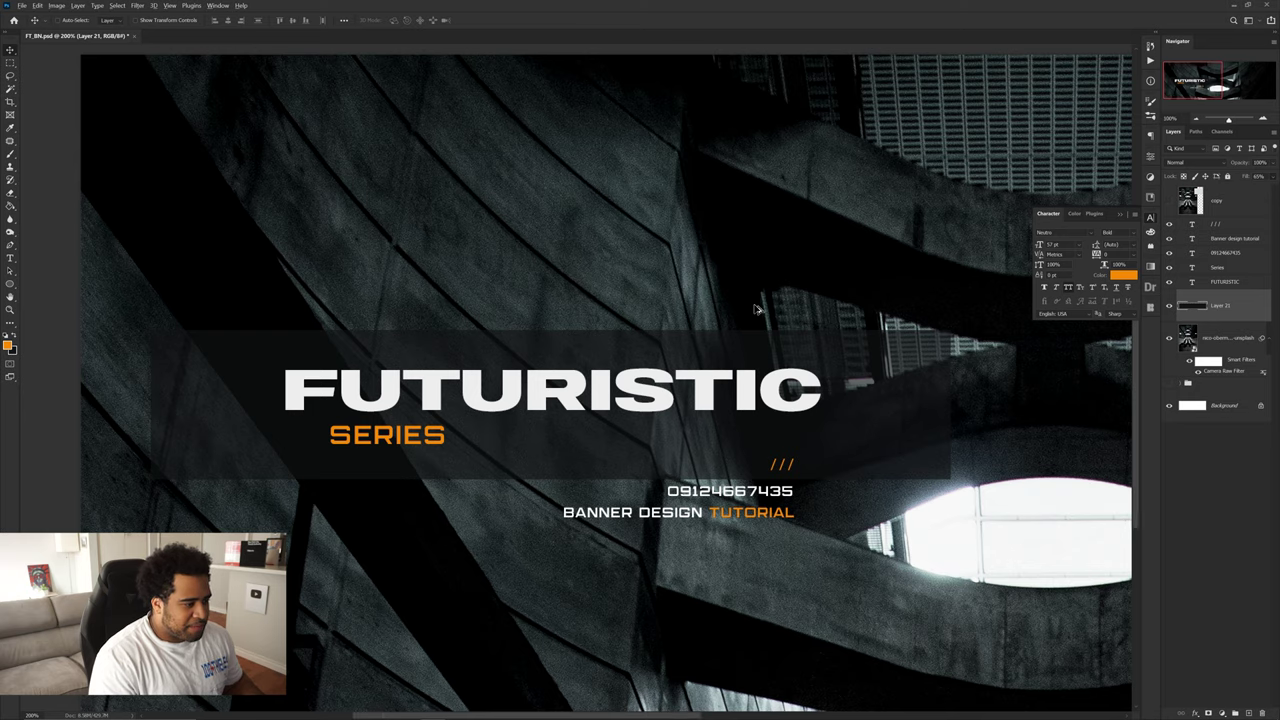
- Load the dark rectangle's shape from Layer 21 as a selection
scroll(600, 390, "down", 2)
scroll(600, 390, "up", 1)
scroll(600, 390, "up", 2)
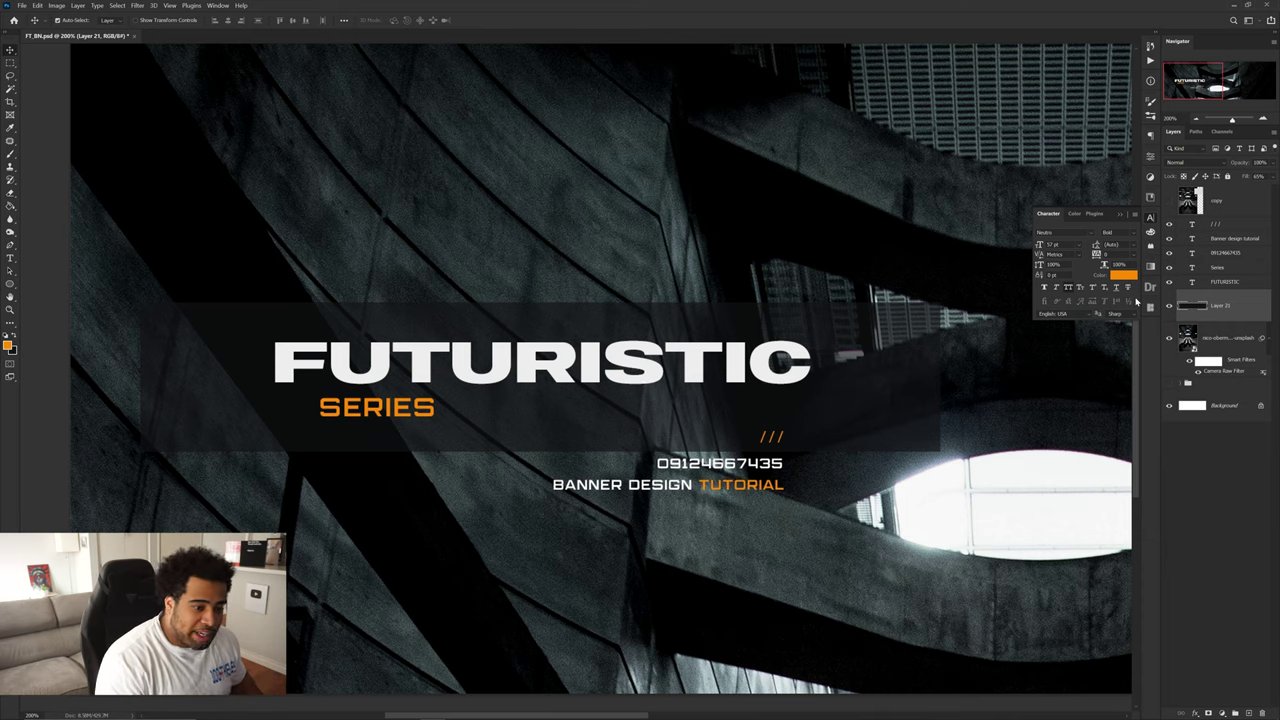
left_click(1191, 308, "ctrl")
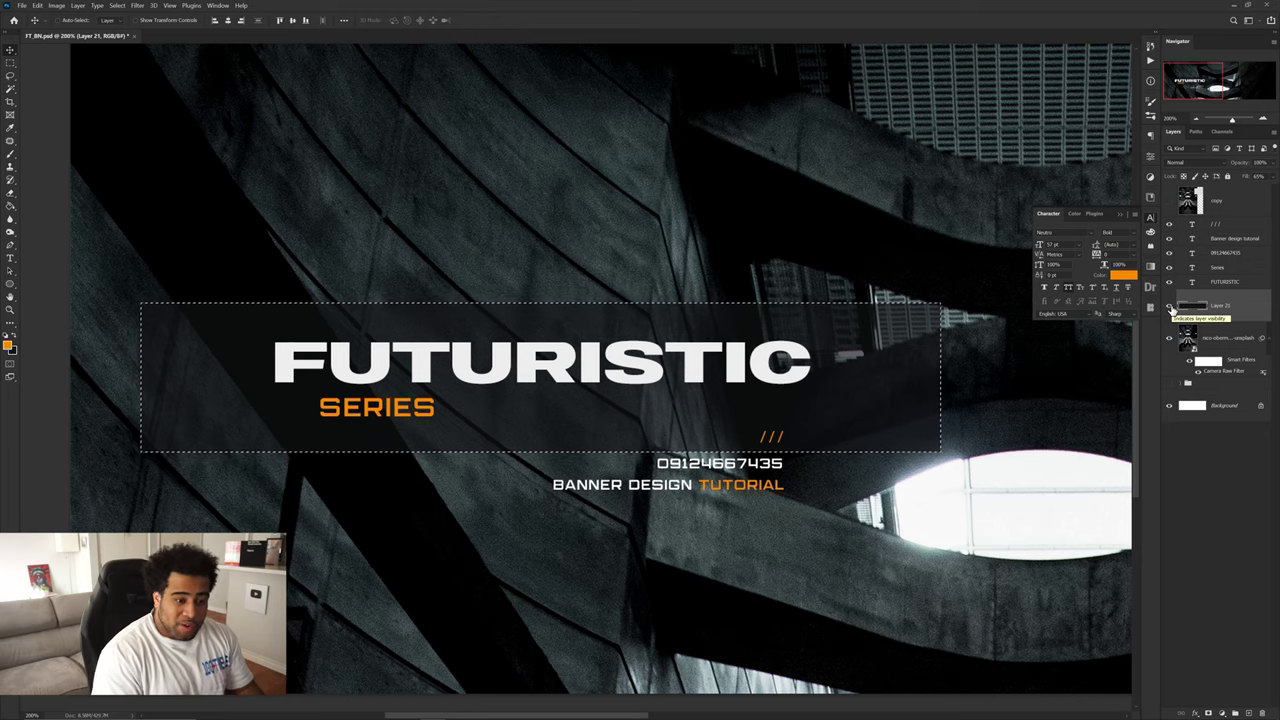
- Copy the selected photo area onto a new layer with Layer Via Copy
left_click(1210, 346)
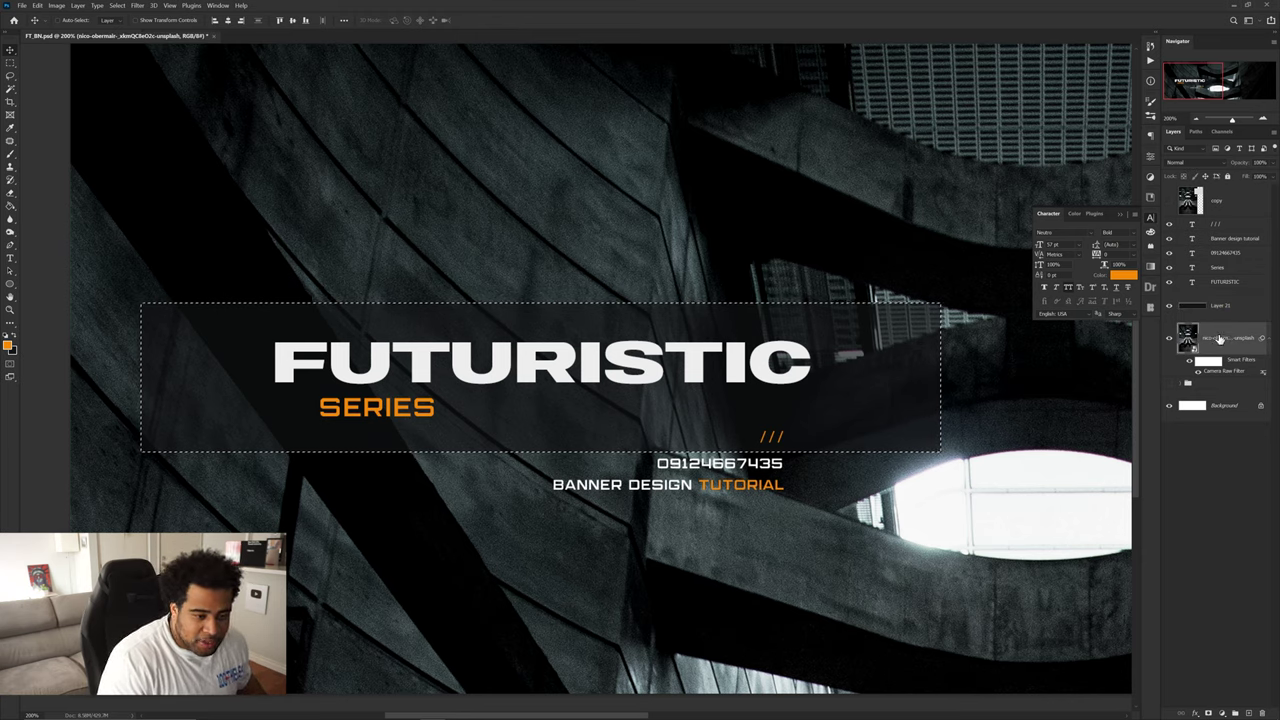
key("m")
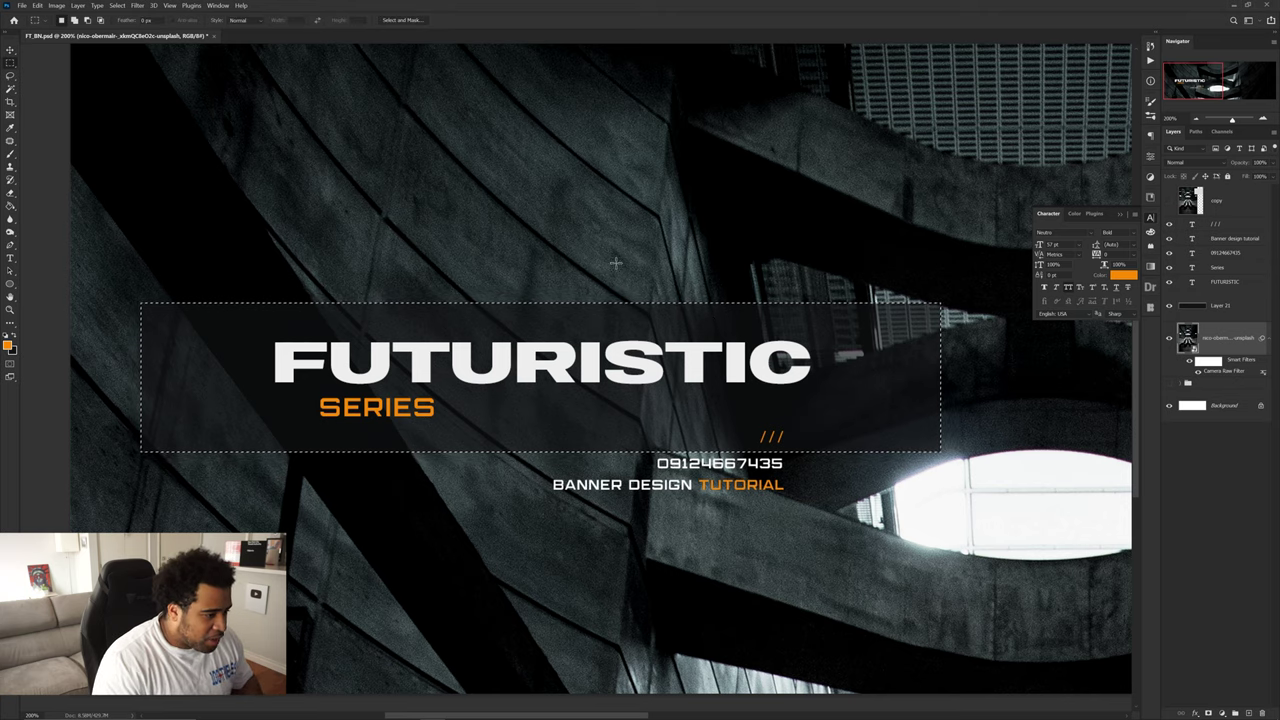
right_click(684, 369)
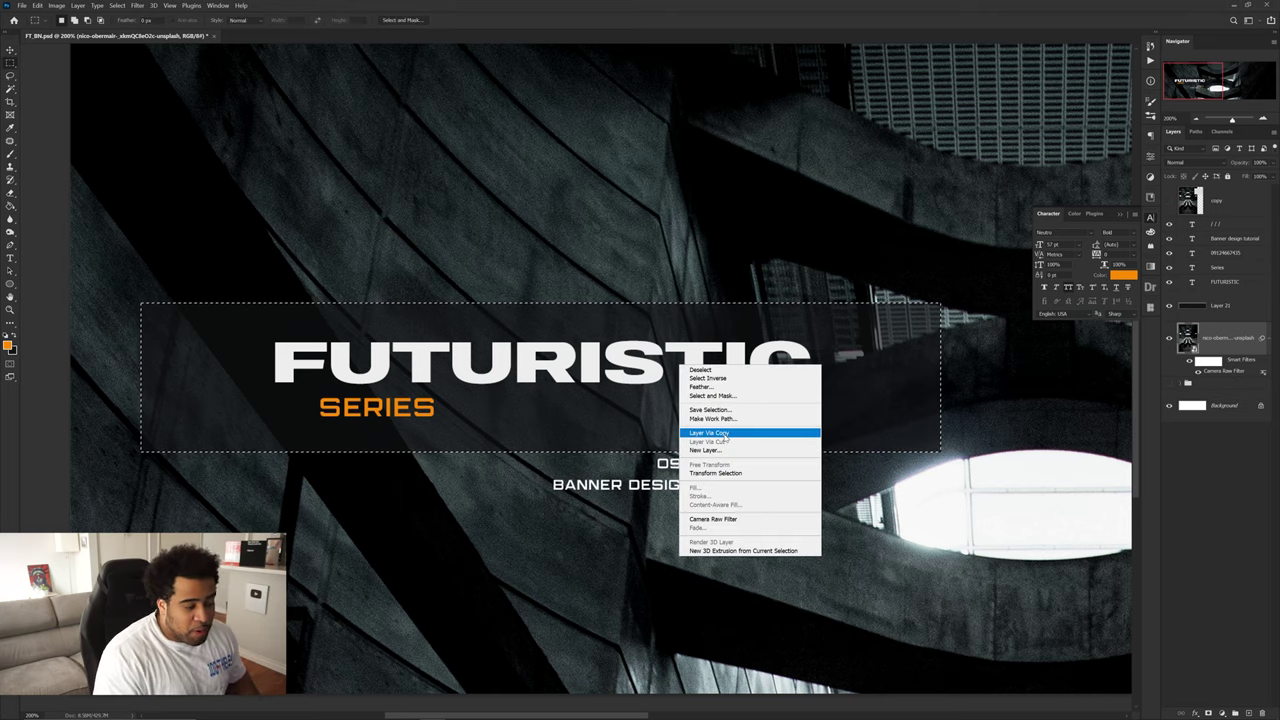
left_click(722, 434)
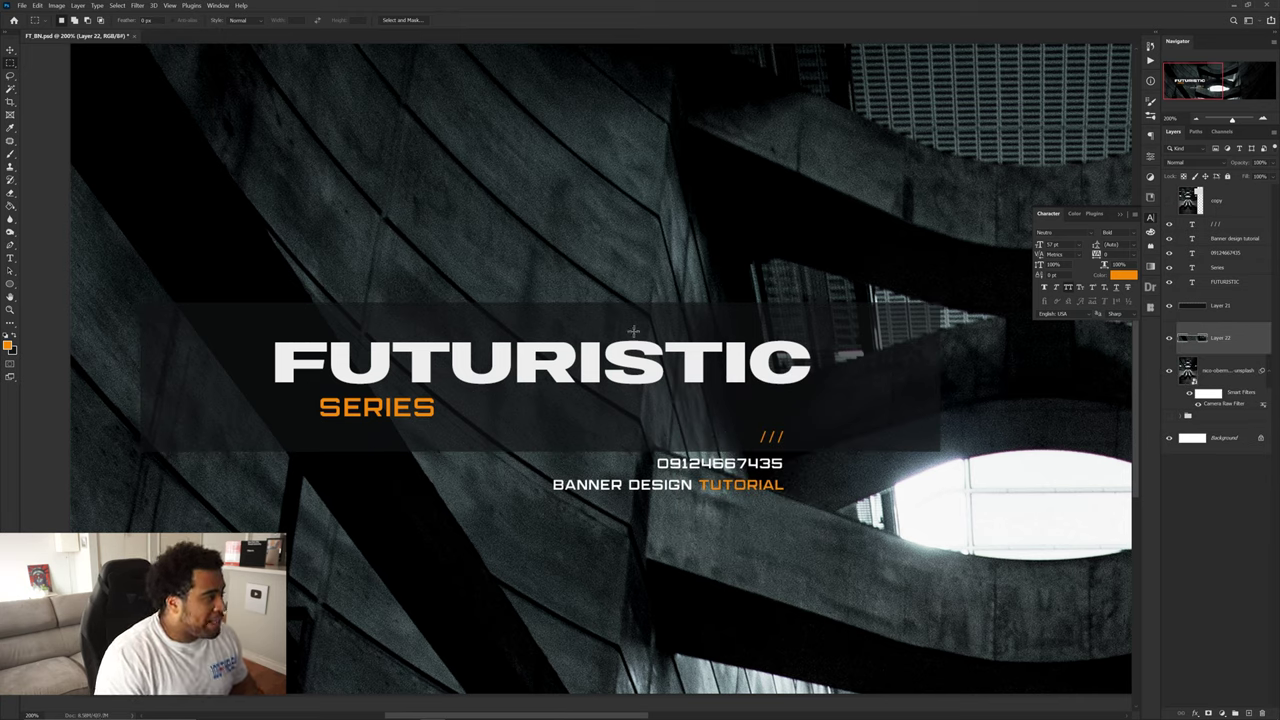
- Apply a 5-pixel Gaussian Blur to the copied photo layer
left_click(140, 6)
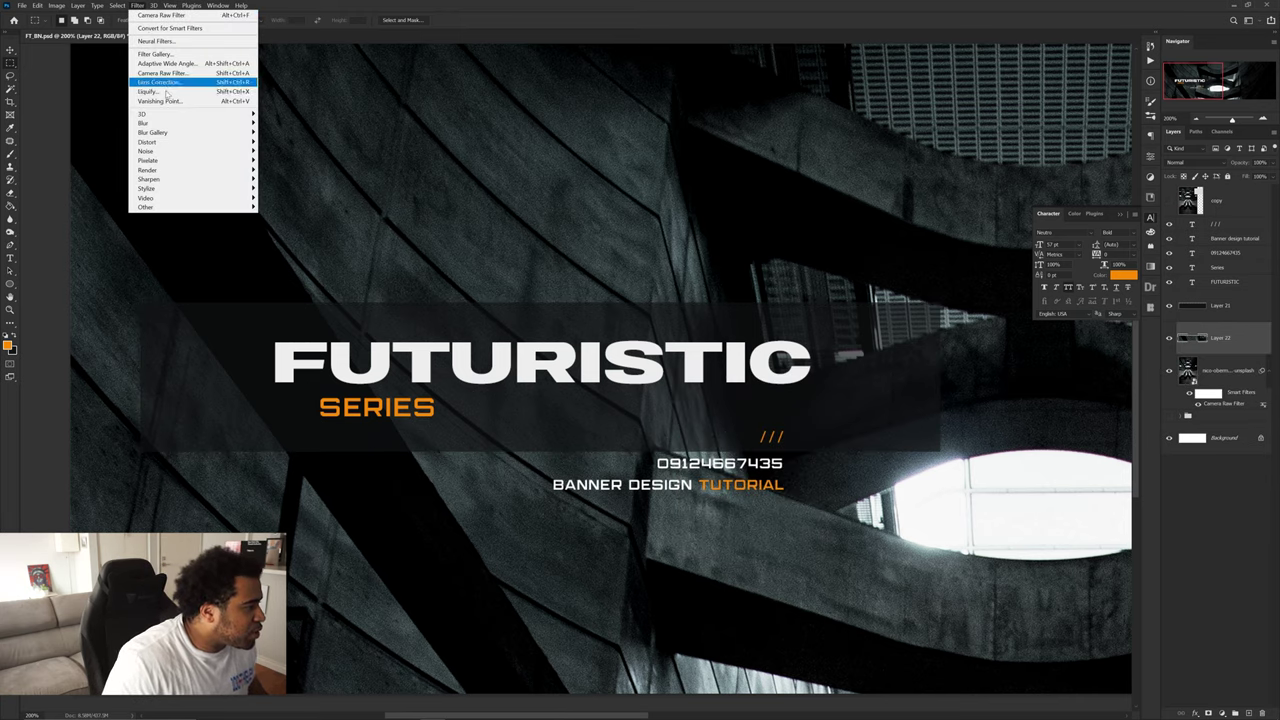
mouse_move(160, 123)
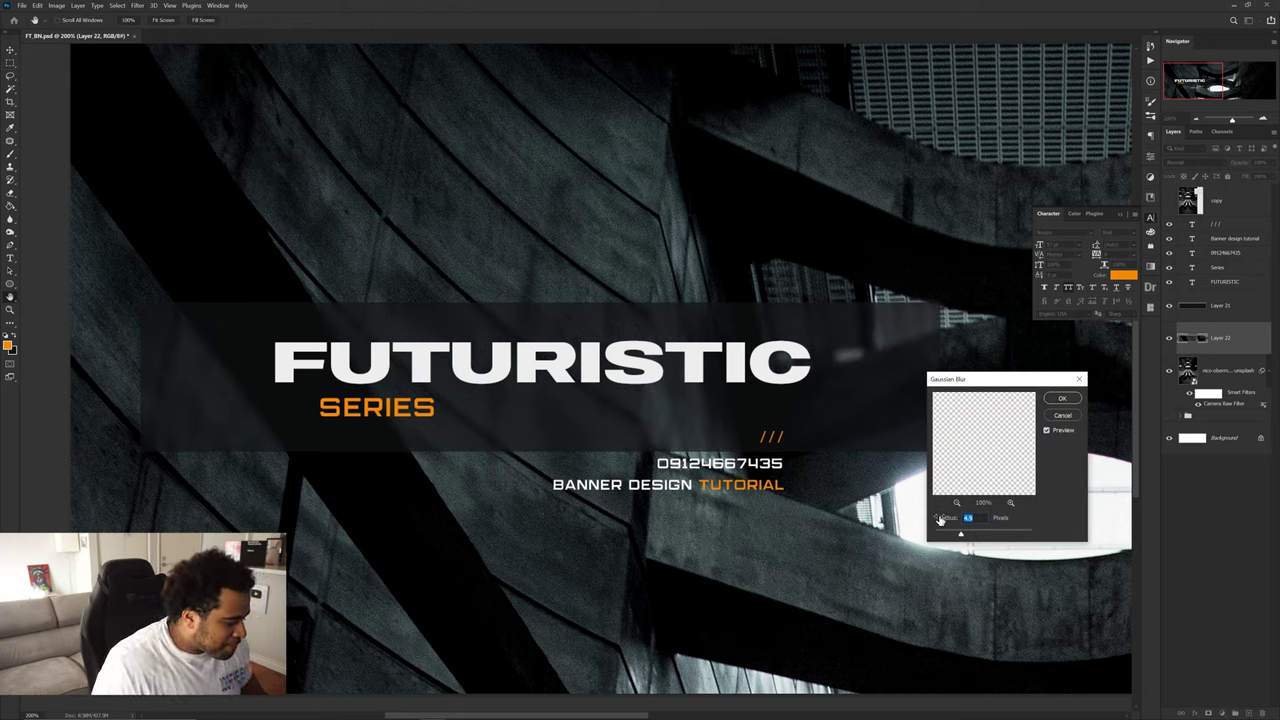
type("5")
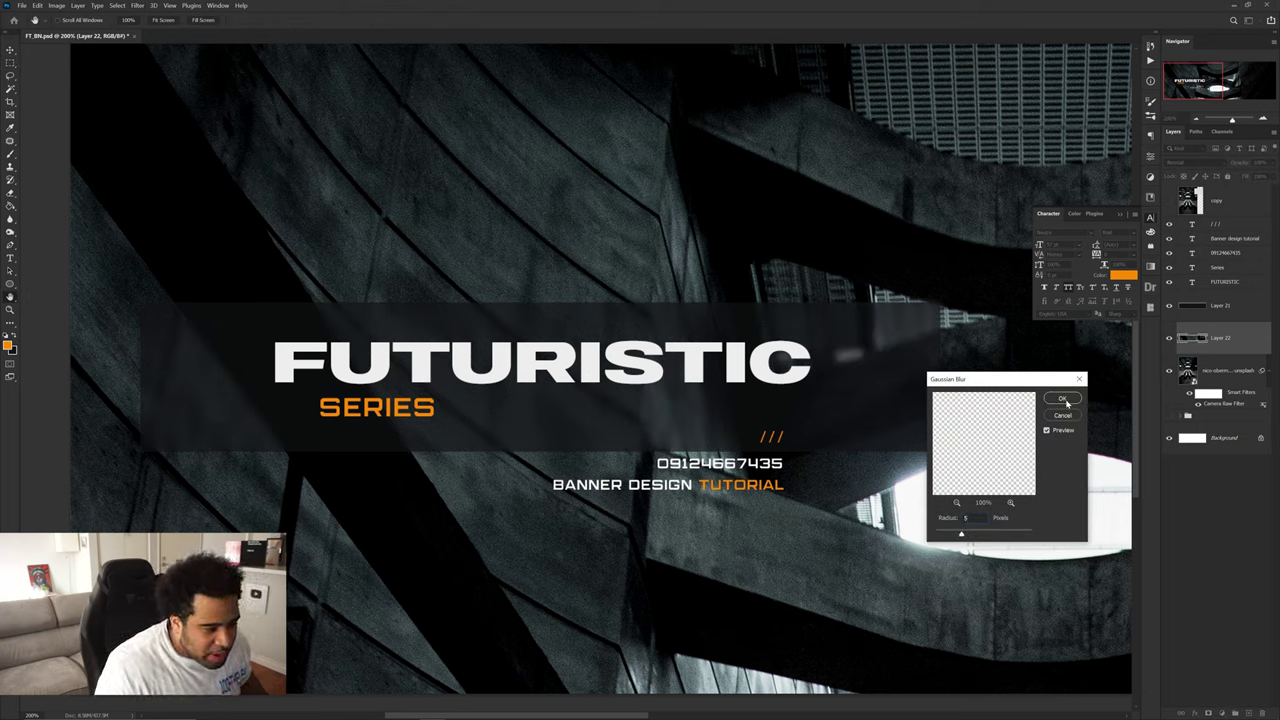
left_click(1062, 399)
- Select the banner rectangle layer, Layer 21
key("v")
left_click_drag(953, 370, 837, 381)
scroll(823, 461, "up", 2)
scroll(743, 393, "down", 6)
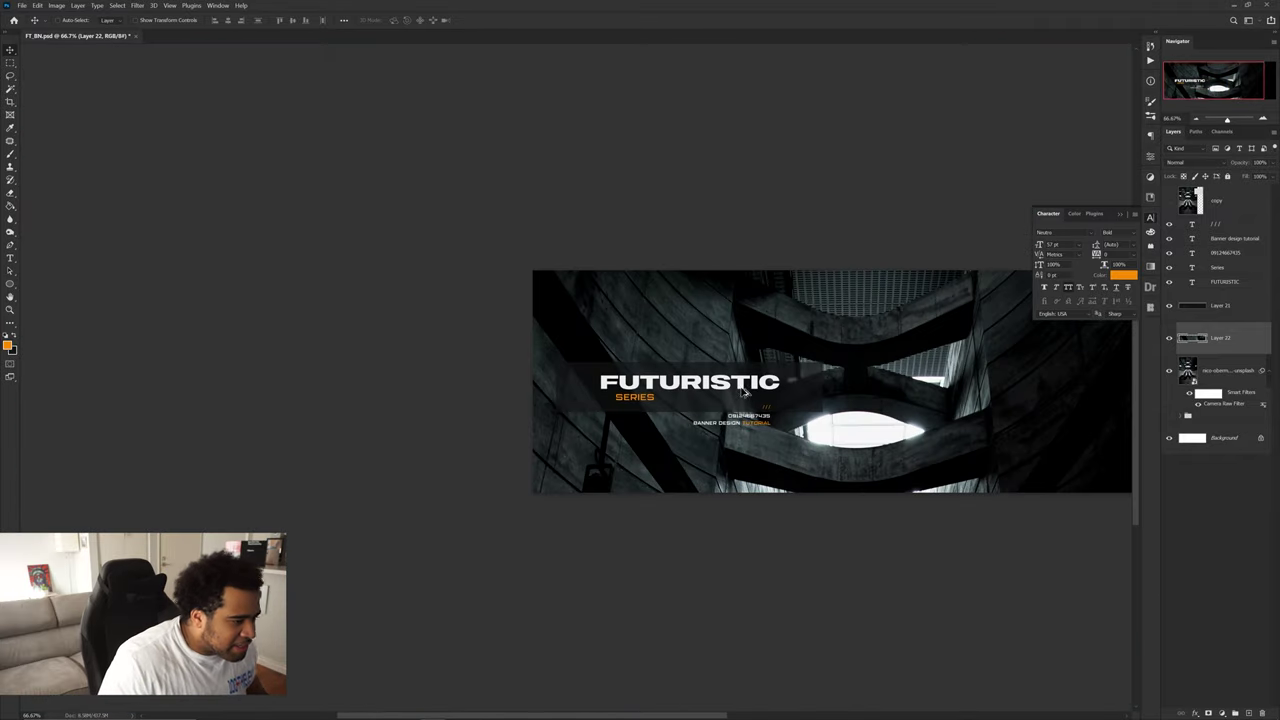
scroll(743, 393, "up", 6)
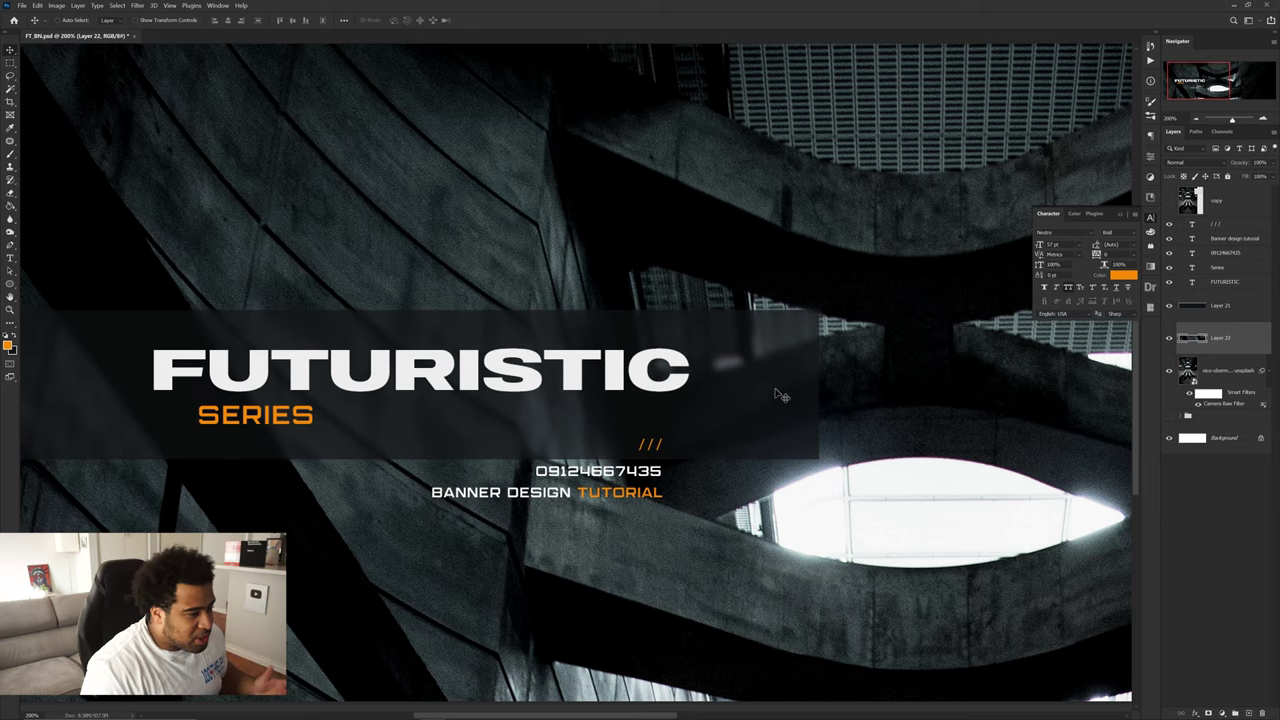
left_click(440, 330, "ctrl")
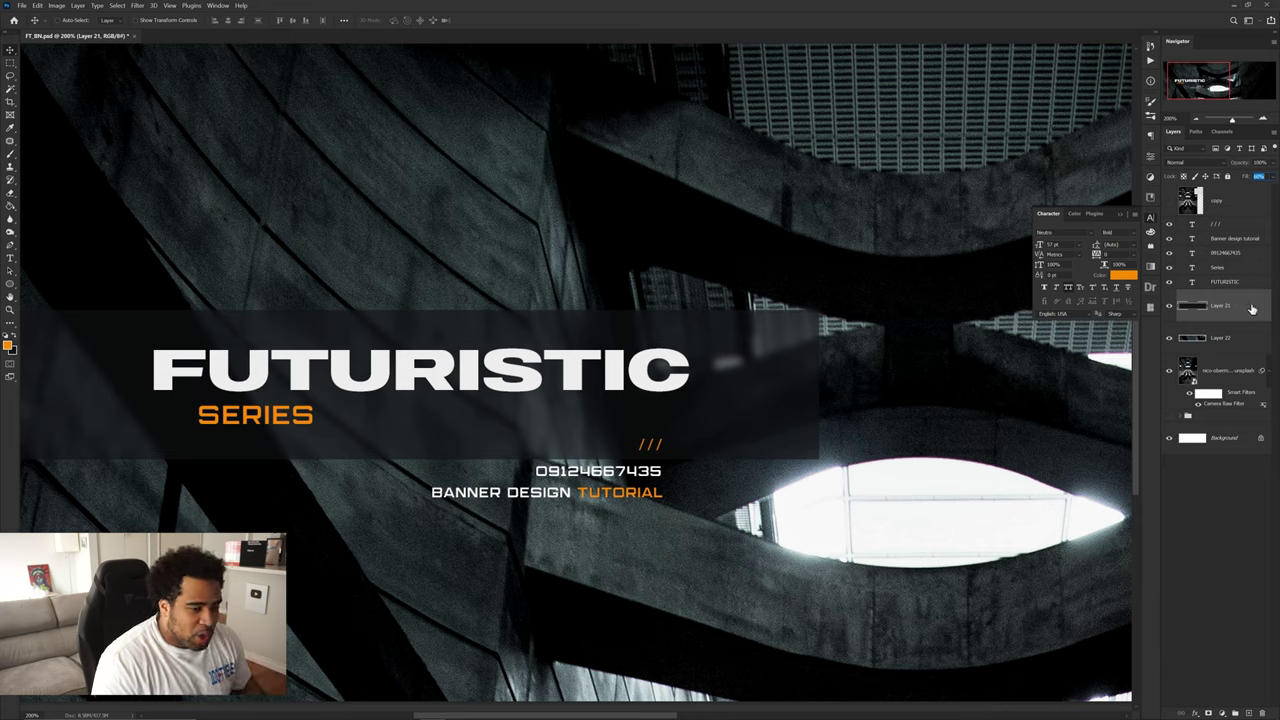
- Give Layer 21 a thin 1-px inside stroke in a dark teal-grey sampled from the photo
double_click(1251, 308)
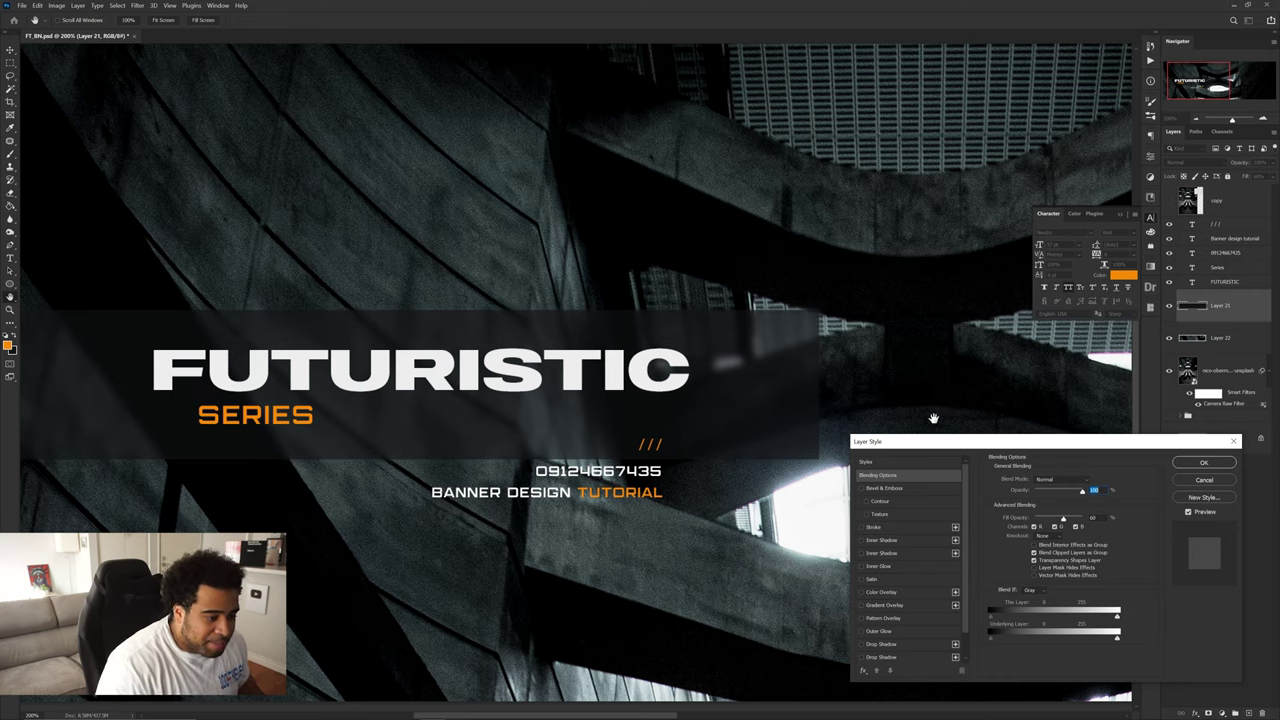
left_click_drag(921, 446, 822, 220)
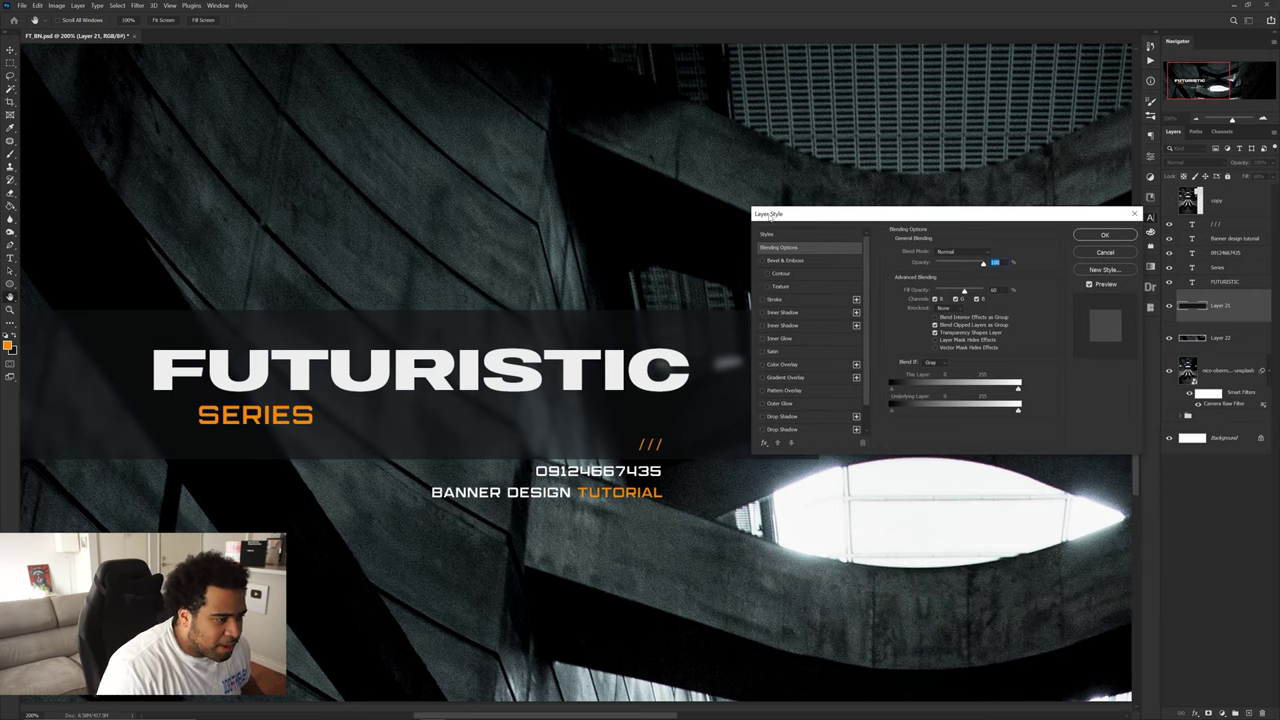
left_click(774, 300)
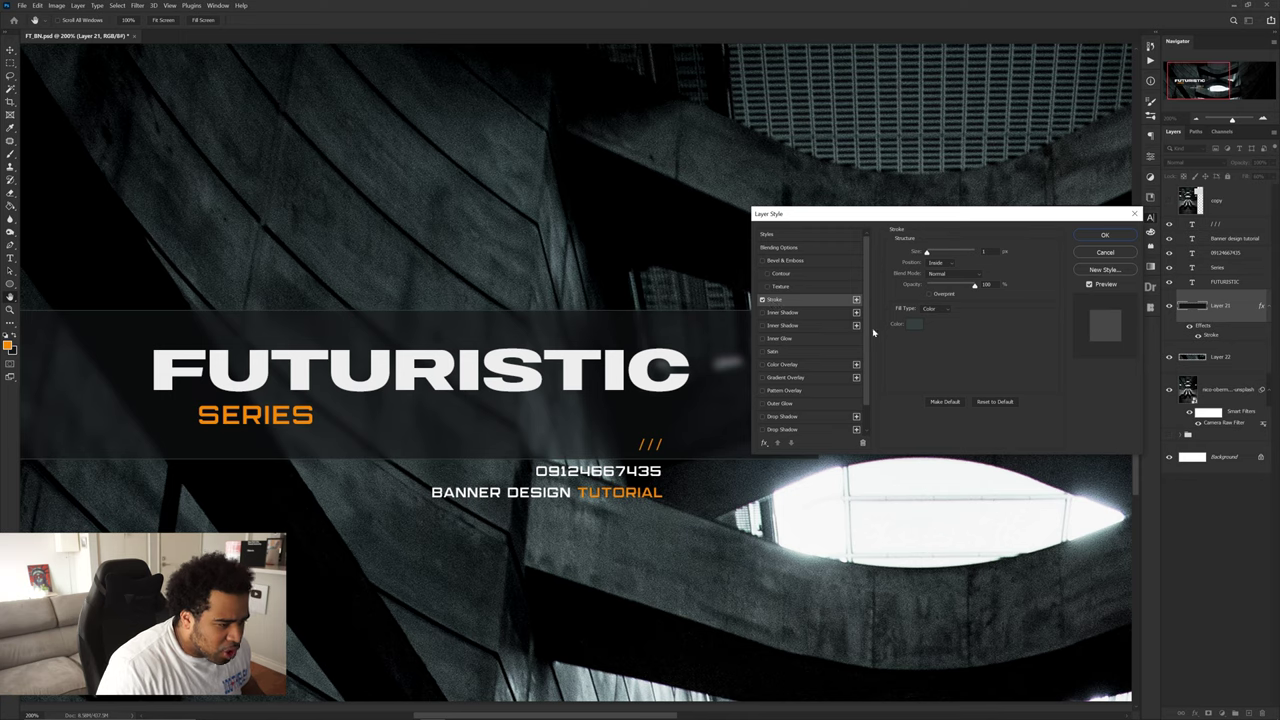
left_click(913, 325)
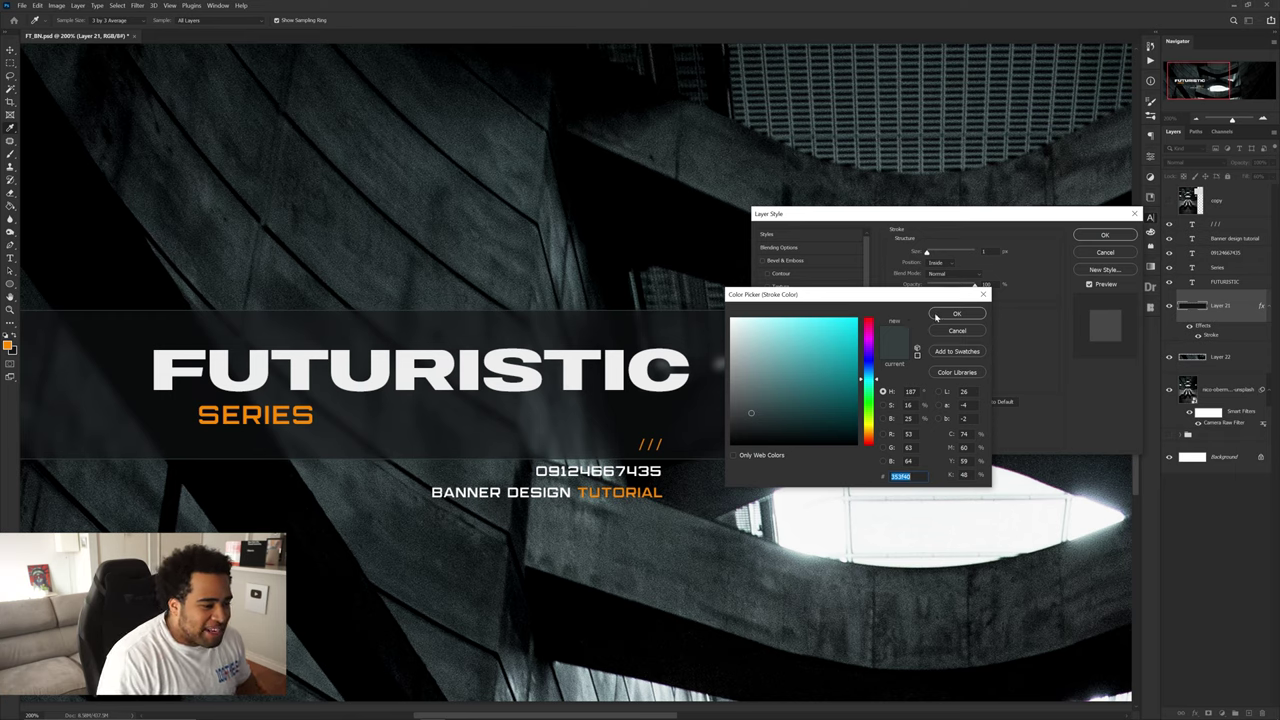
left_click(704, 173)
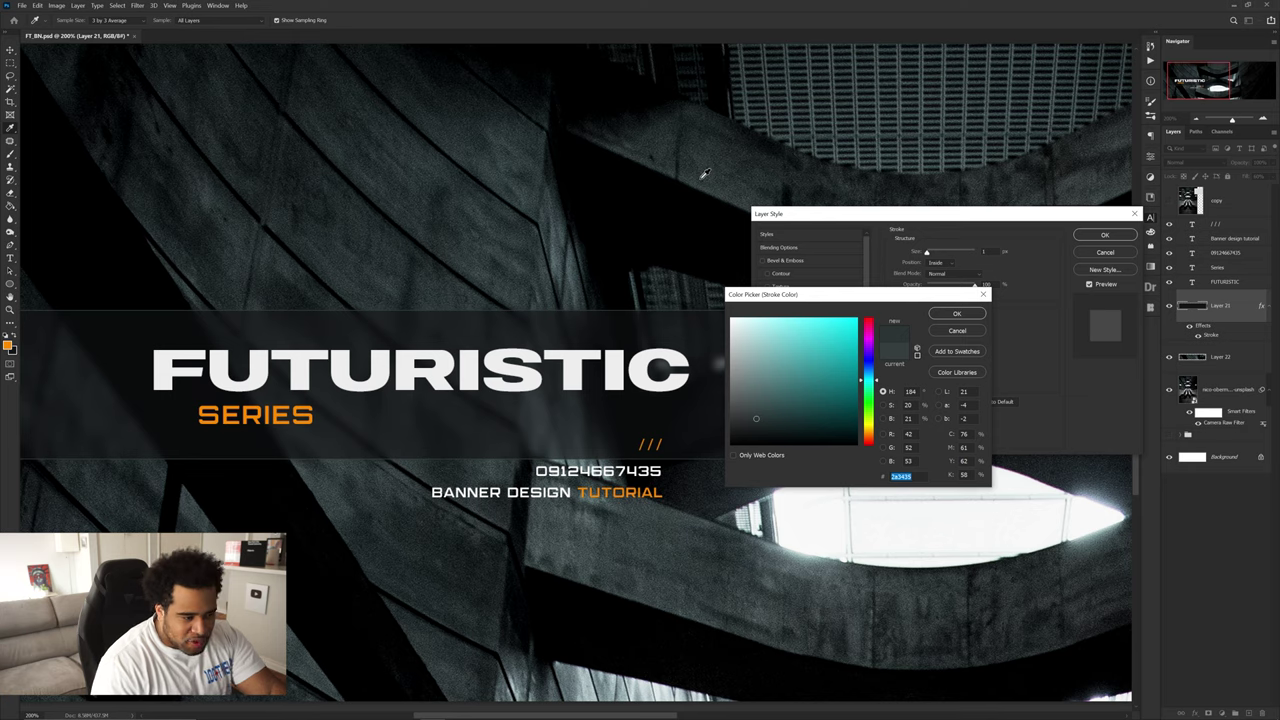
left_click_drag(754, 415, 745, 406)
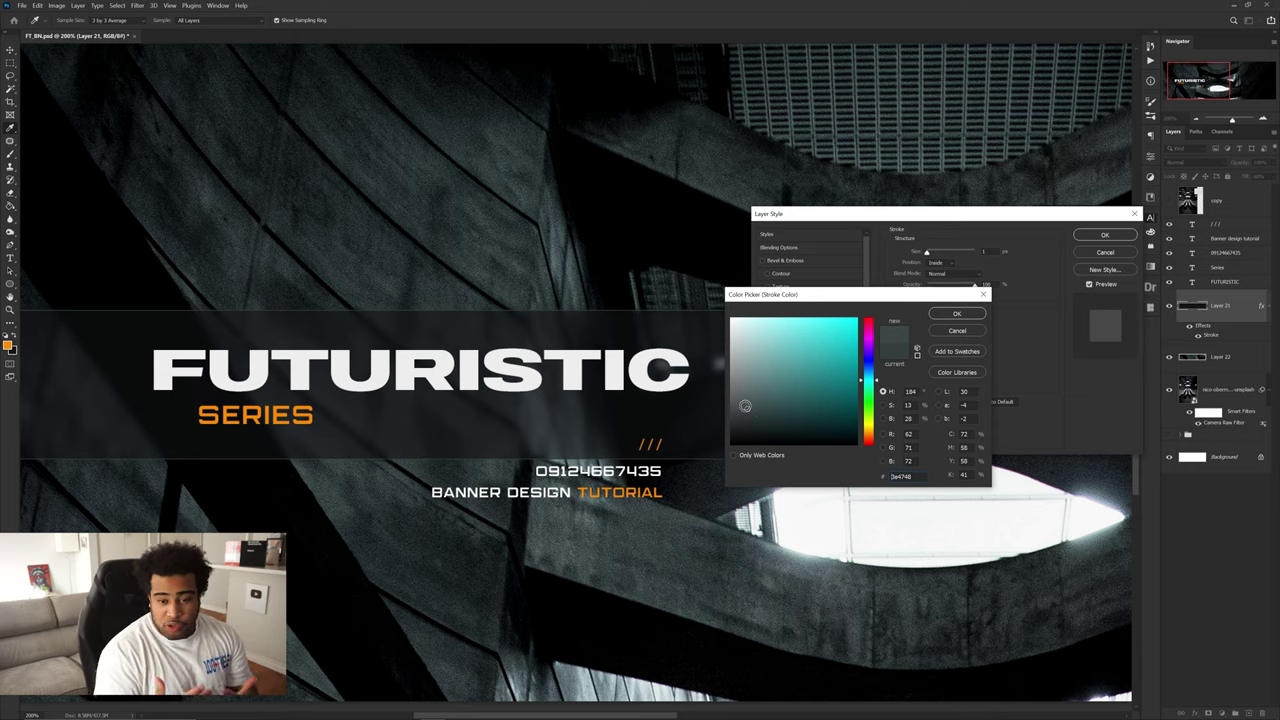
left_click(619, 170)
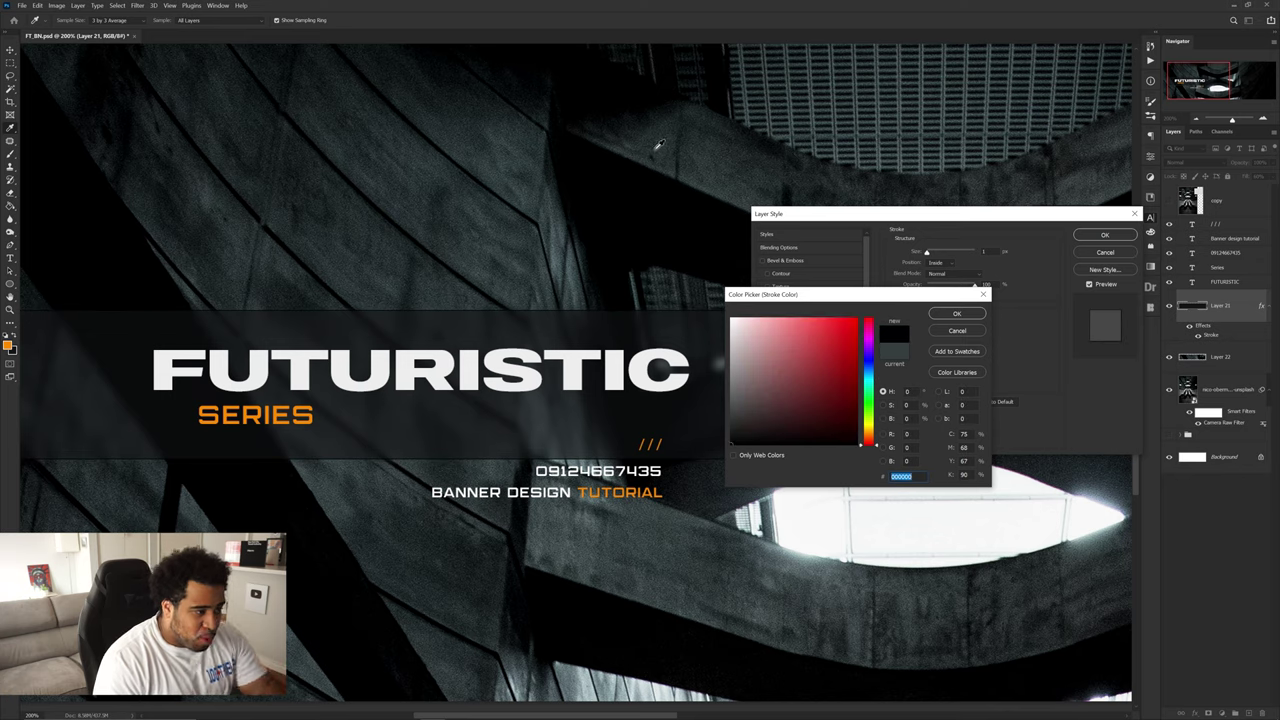
left_click(655, 139)
left_click_drag(762, 421, 750, 412)
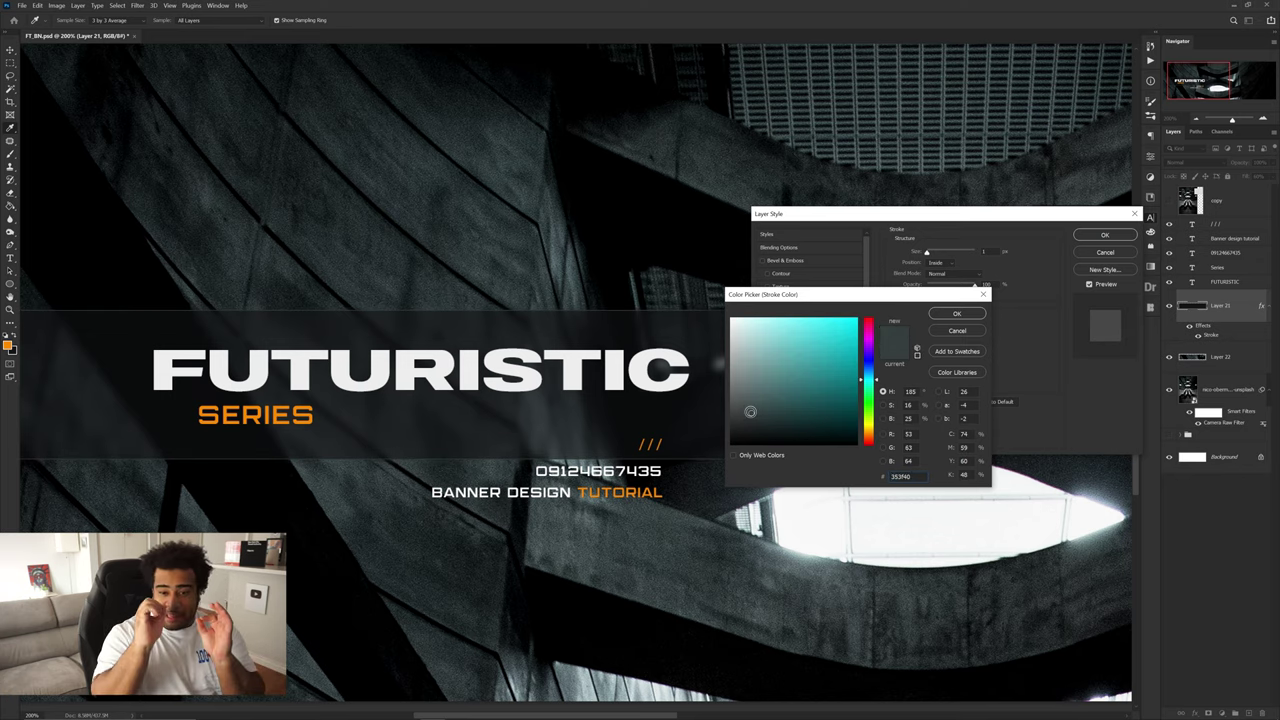
left_click(955, 314)
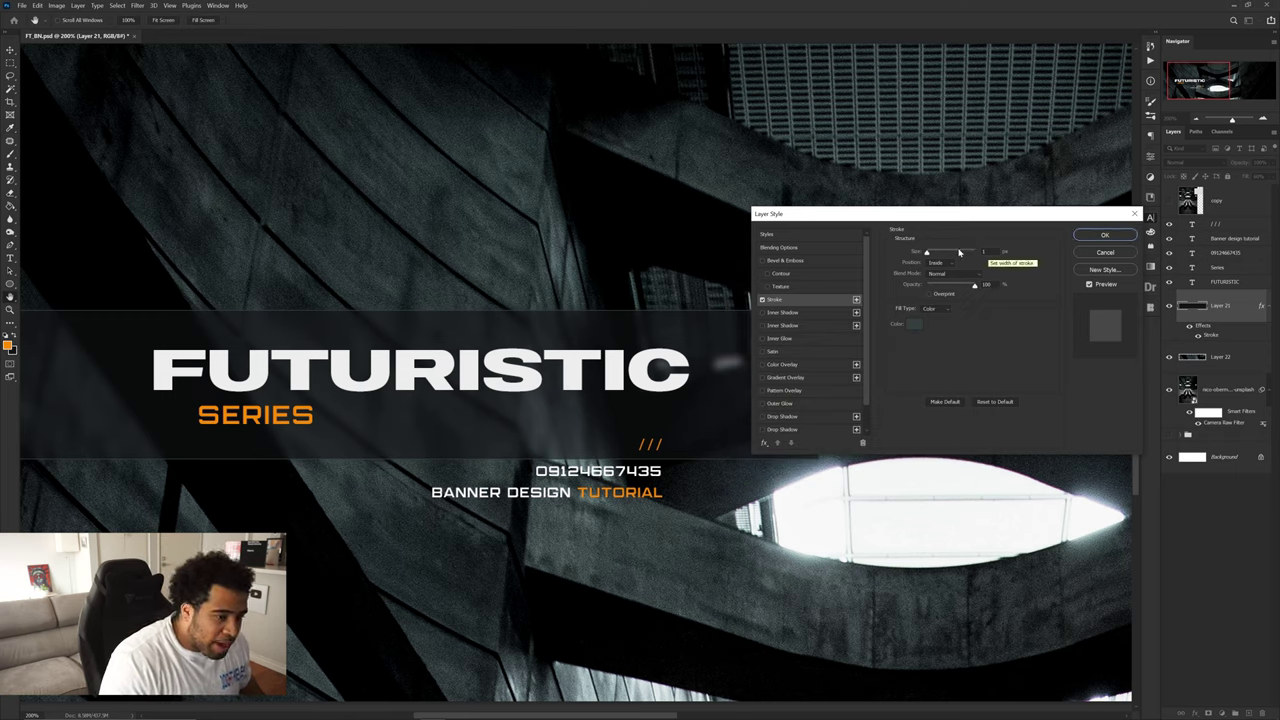
left_click(1112, 235)
key("ctrl+minus")
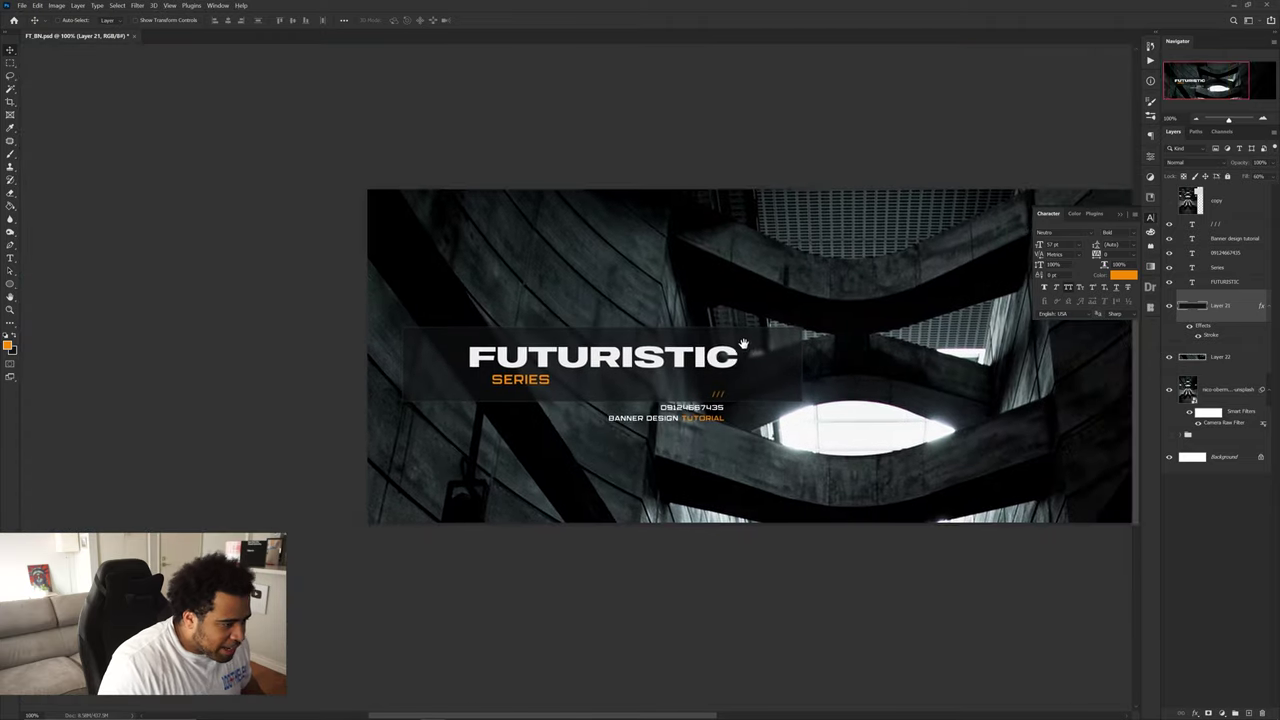
right_click(1225, 304)
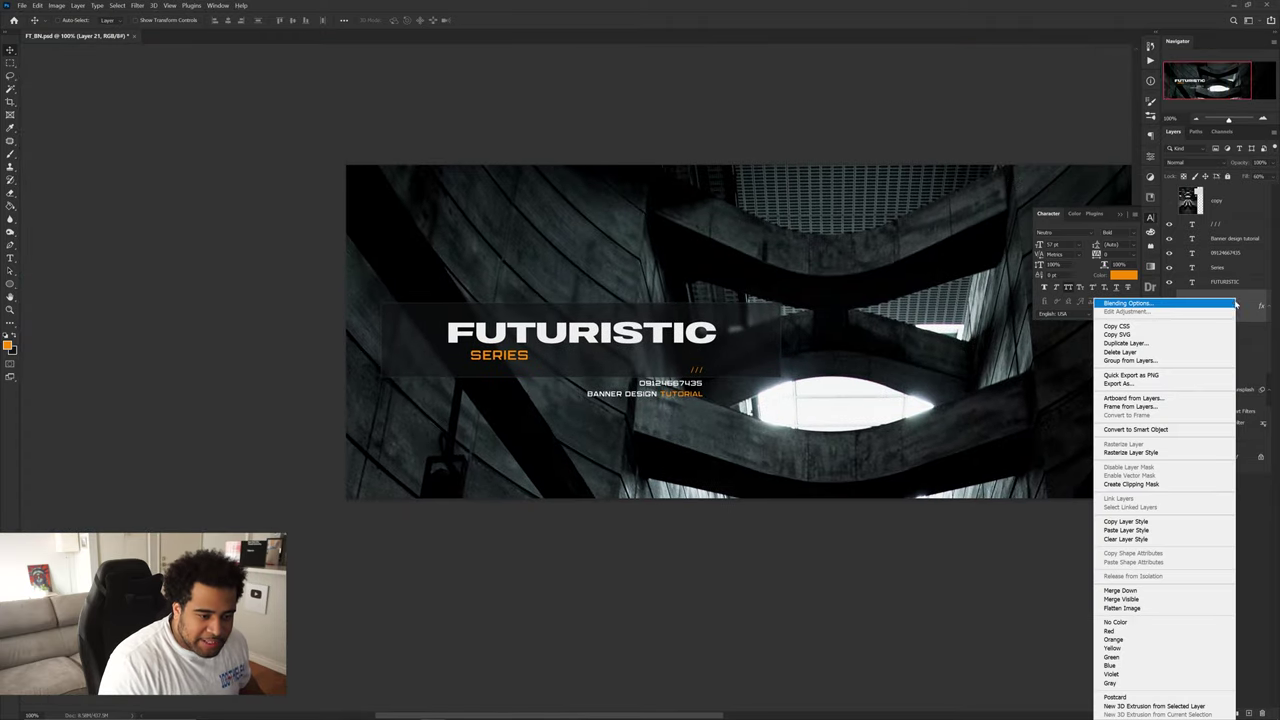
left_click(1135, 429)
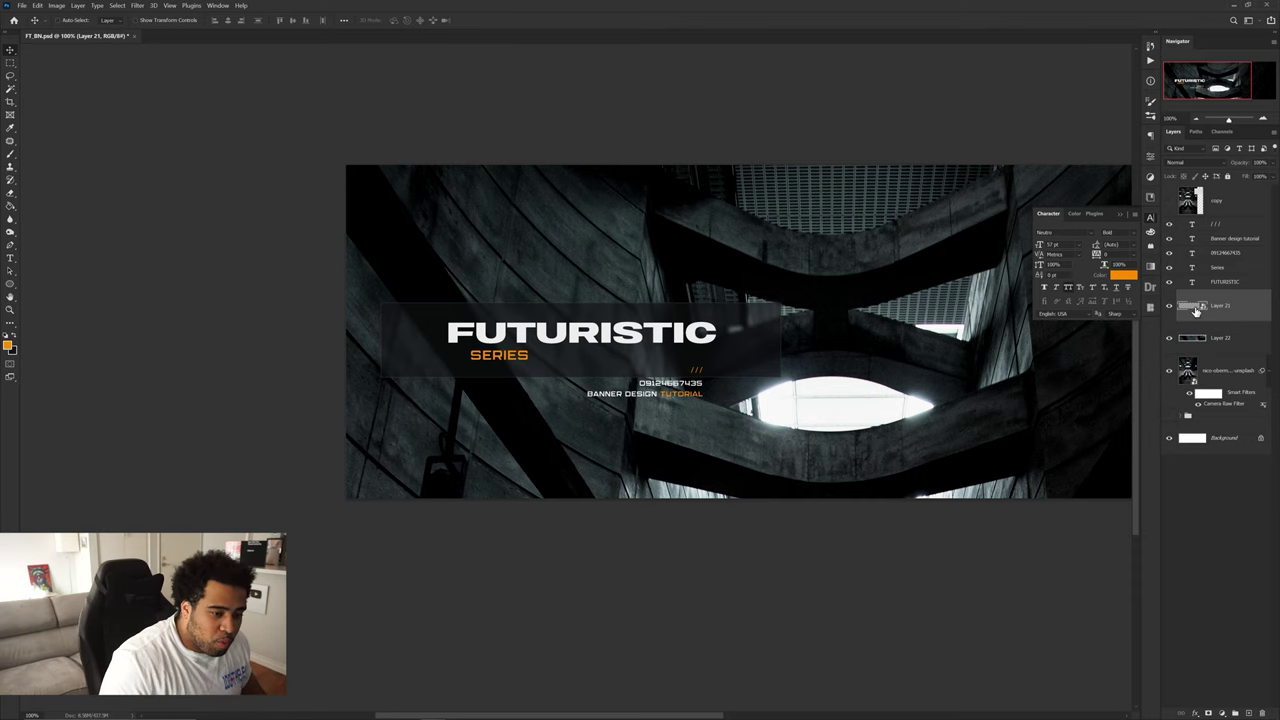
left_click(1208, 712)
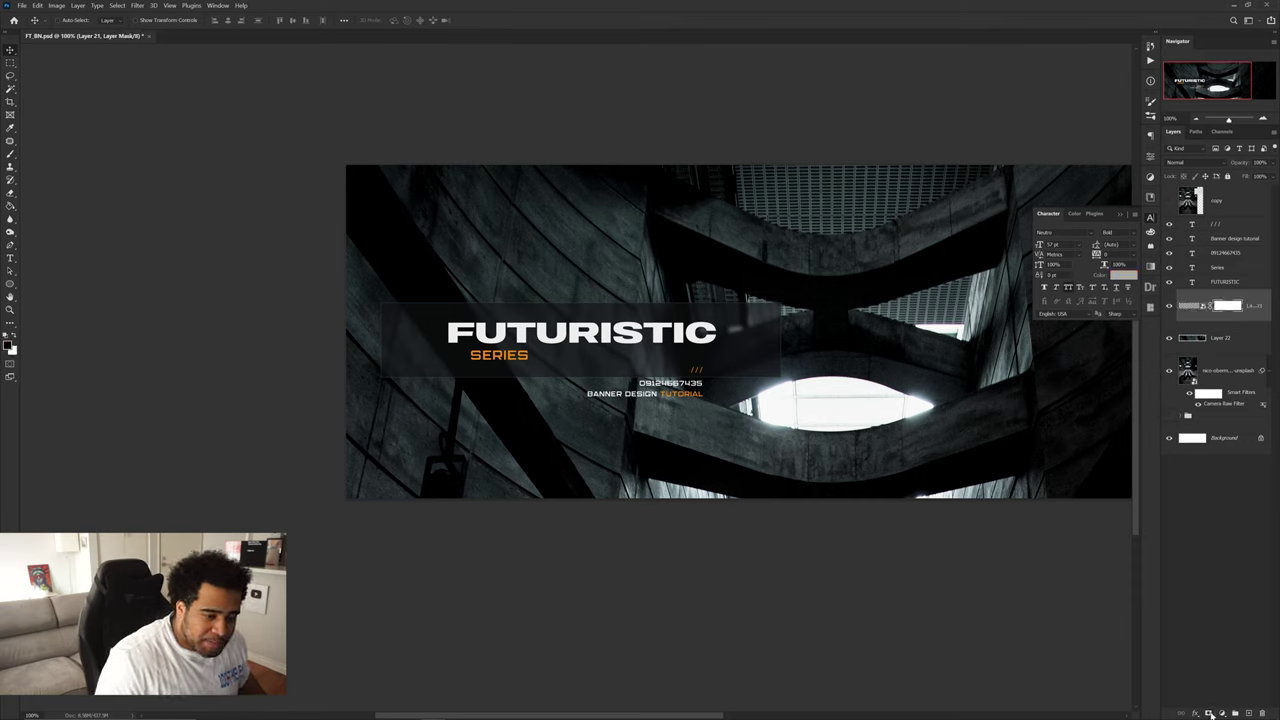
key("b")
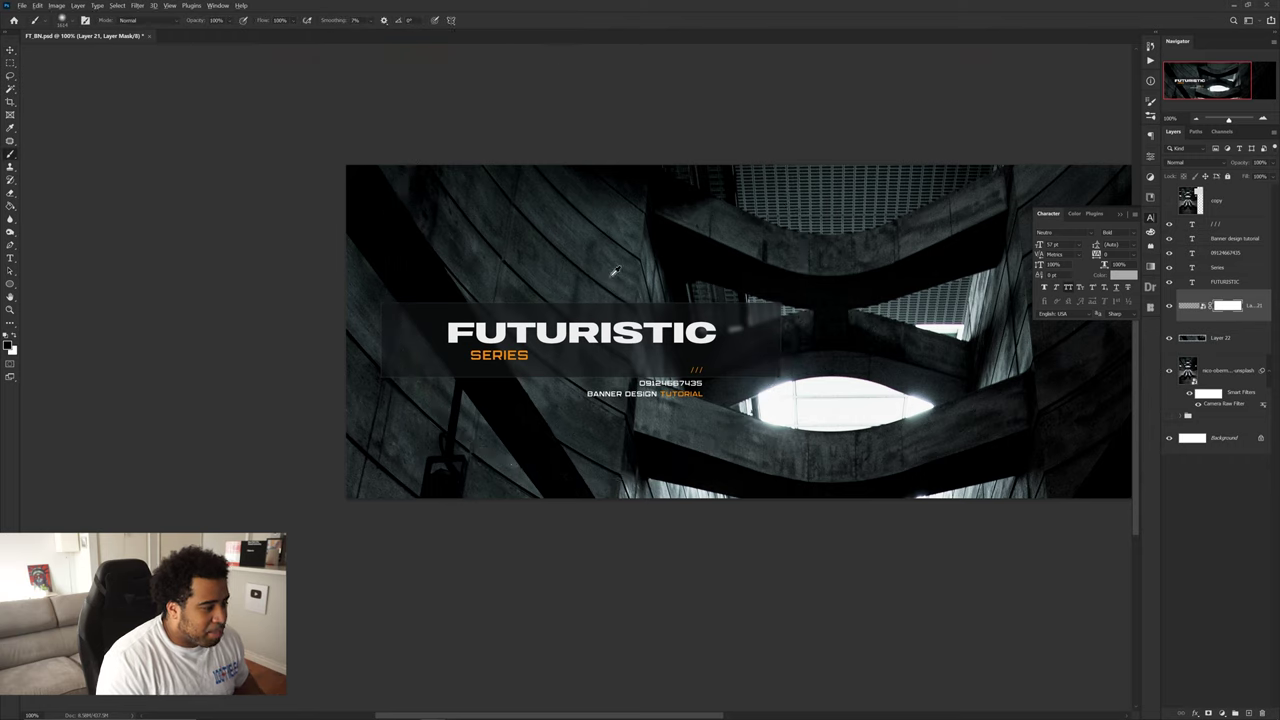
left_click_drag(647, 286, 580, 318)
right_click(655, 290)
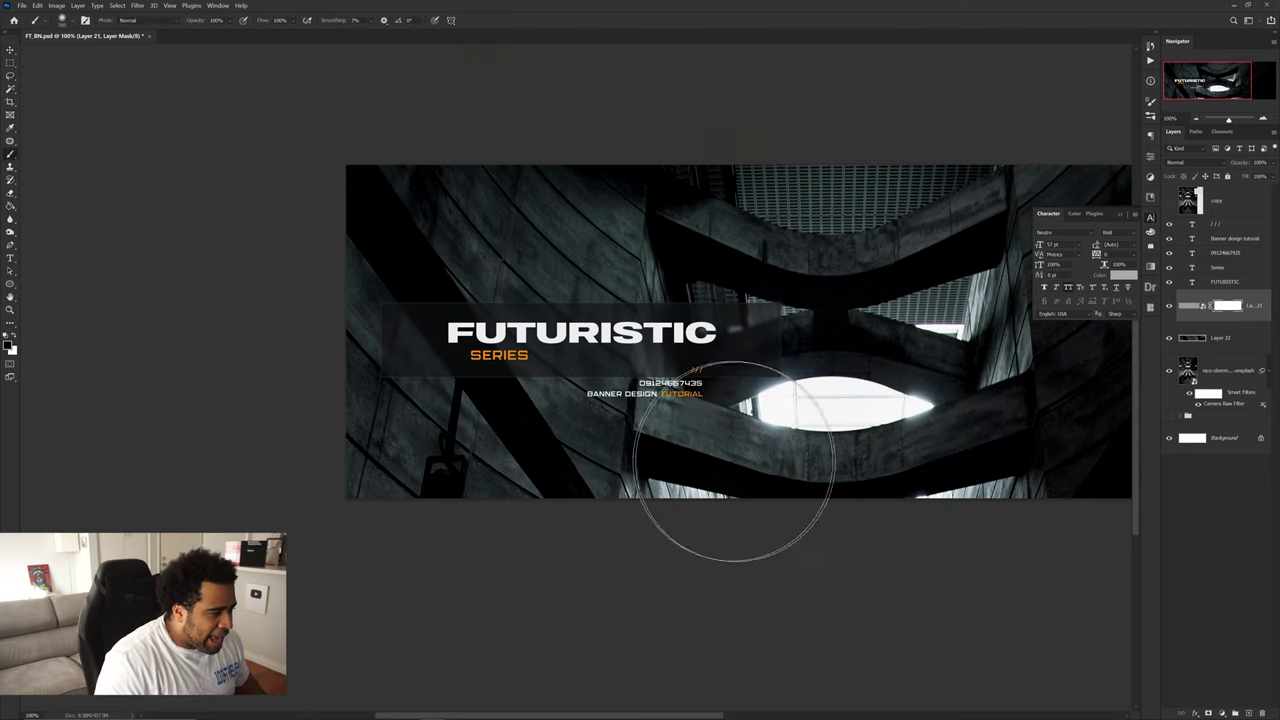
mouse_move(733, 462)
left_mouse_down()
mouse_move(814, 426)
mouse_move(671, 471)
mouse_move(370, 380)
left_mouse_up()
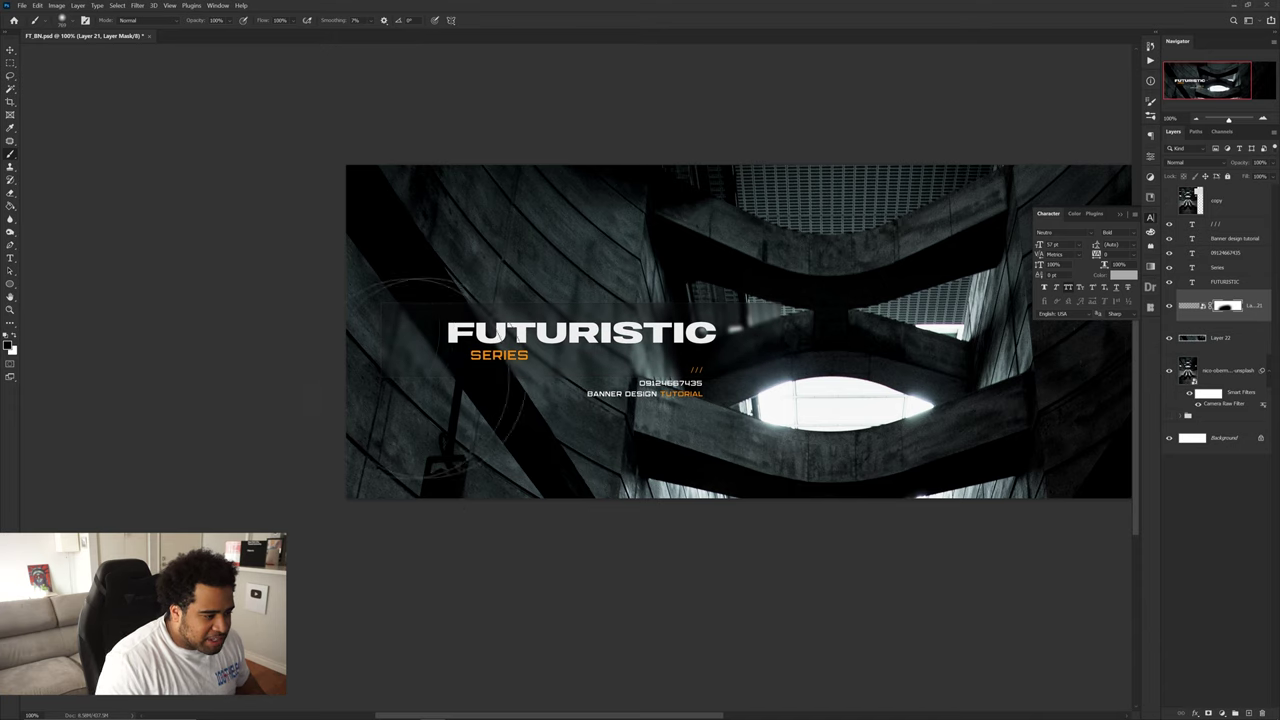
scroll(745, 400, "up", 4)
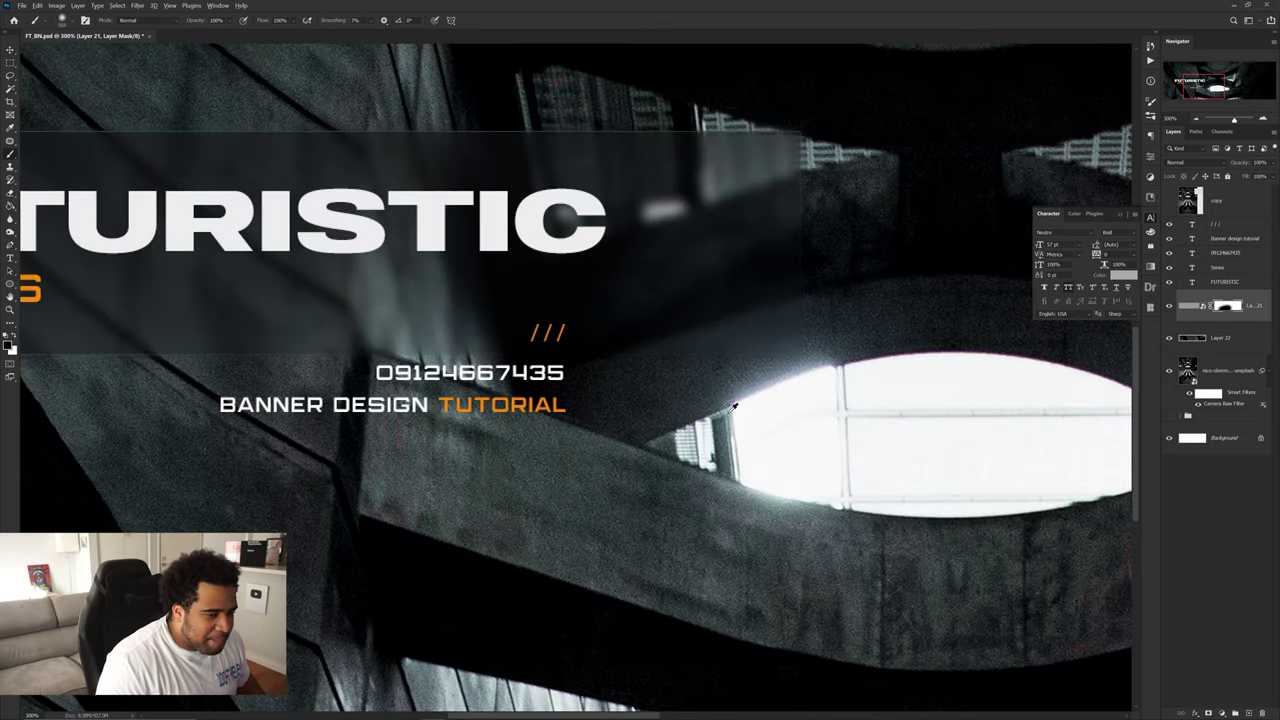
scroll(733, 405, "down", 3)
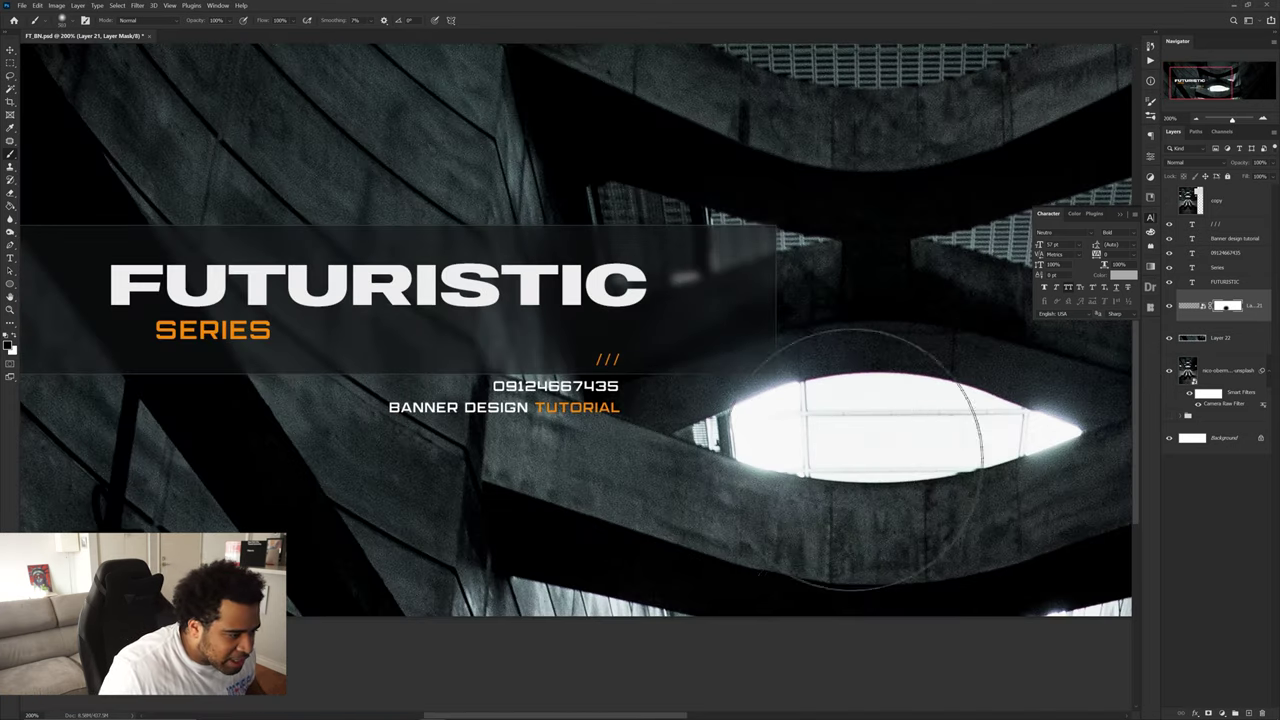
scroll(745, 385, "up", 2)
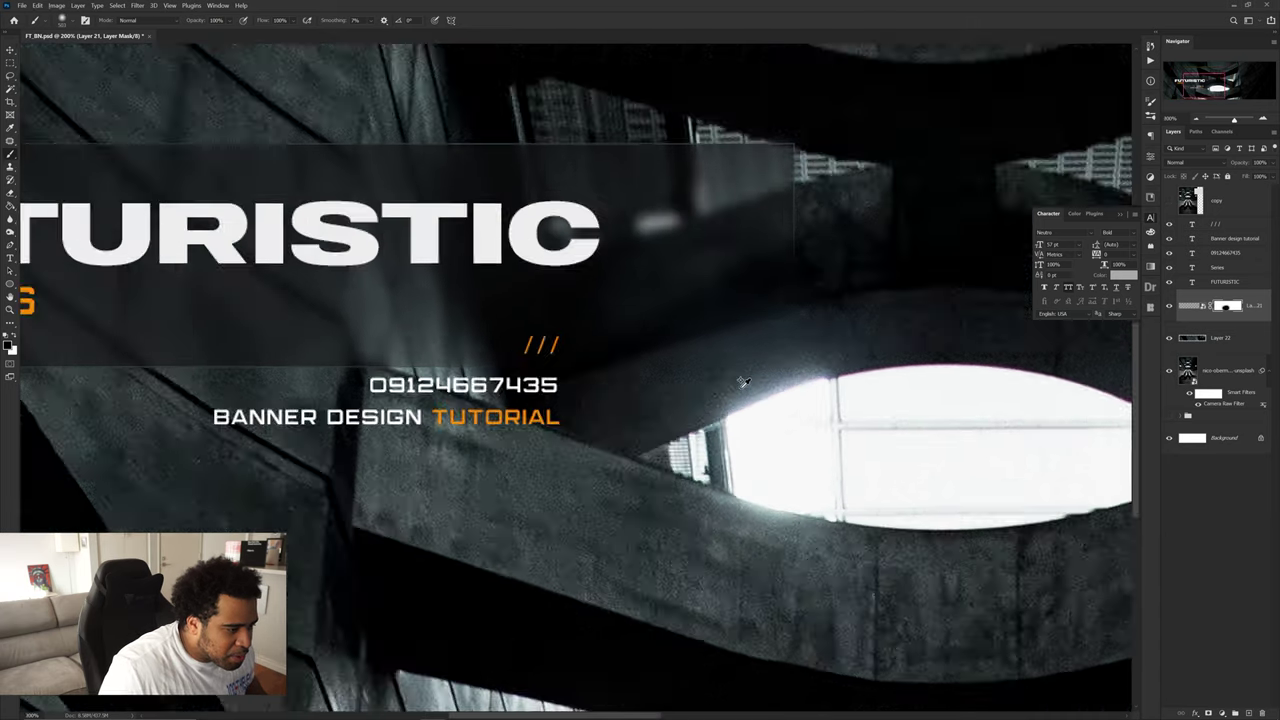
scroll(743, 382, "up", 1)
key("v")
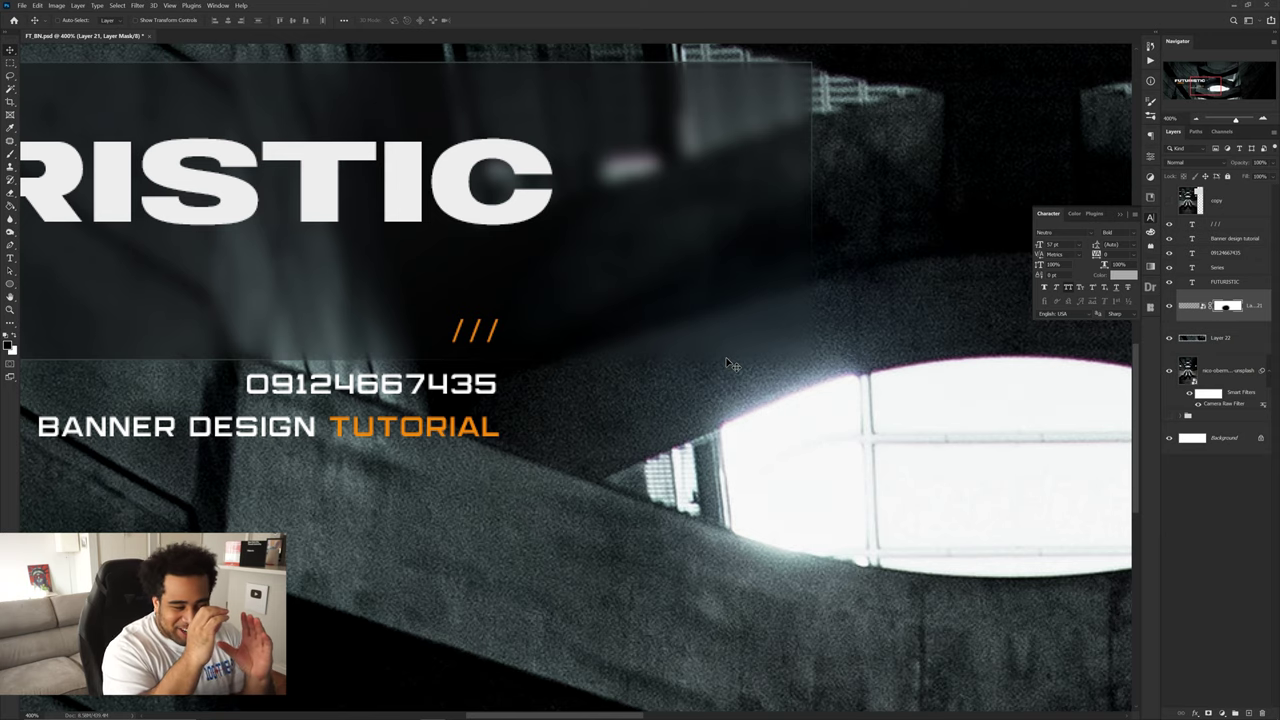
scroll(728, 358, "down", 4)
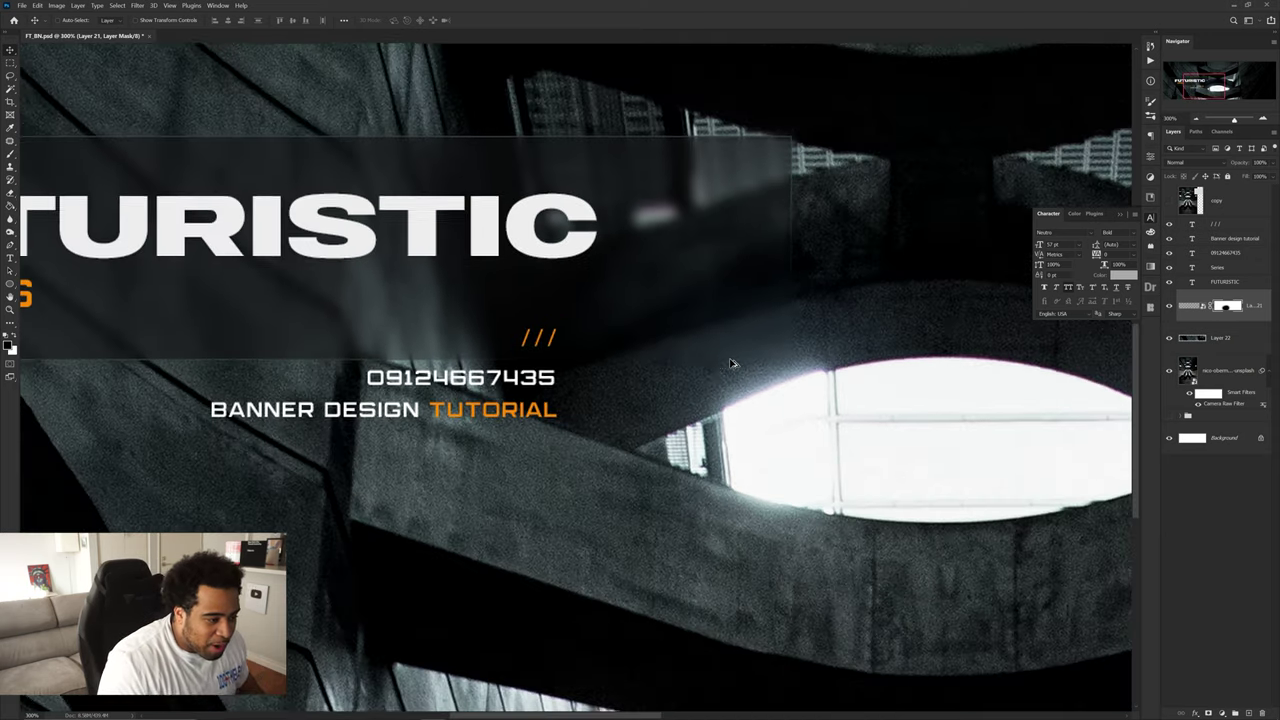
key("b")
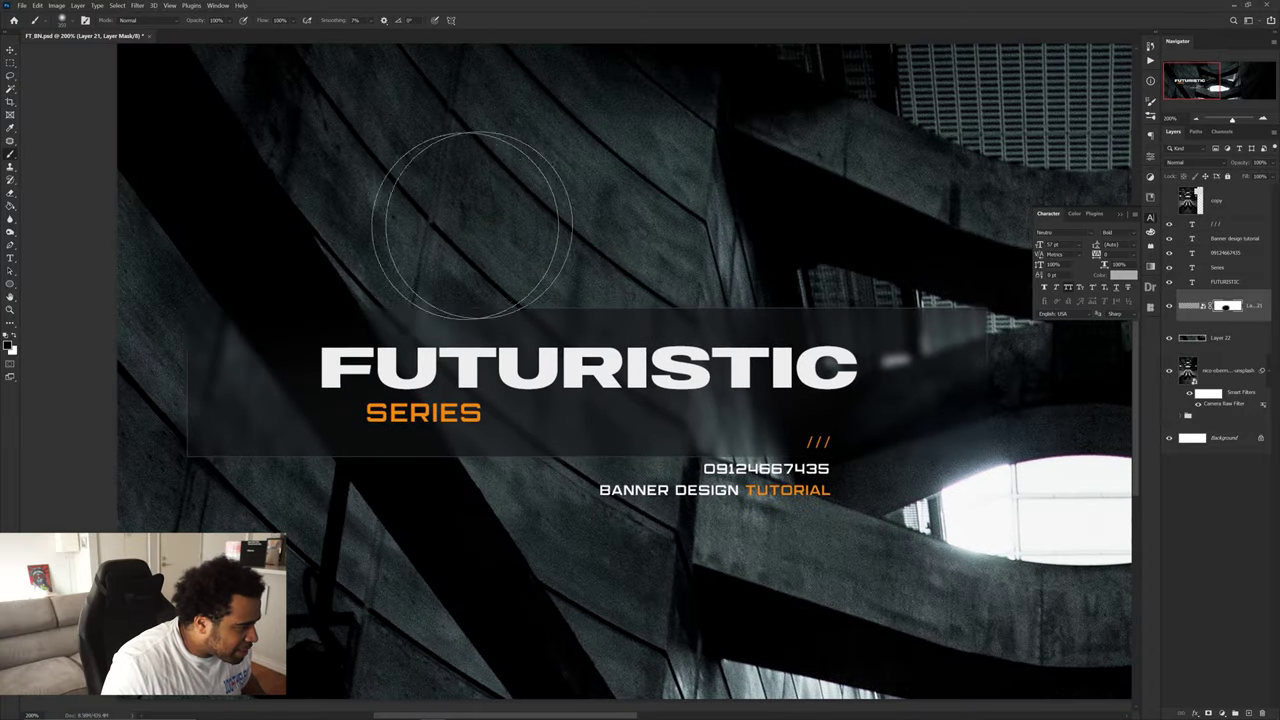
scroll(575, 262, "down", 3)
key("v")
left_click_drag(655, 275, 506, 300)
- Close the character settings and move the BANNER DESIGN TUTORIAL line down
left_click(1151, 199)
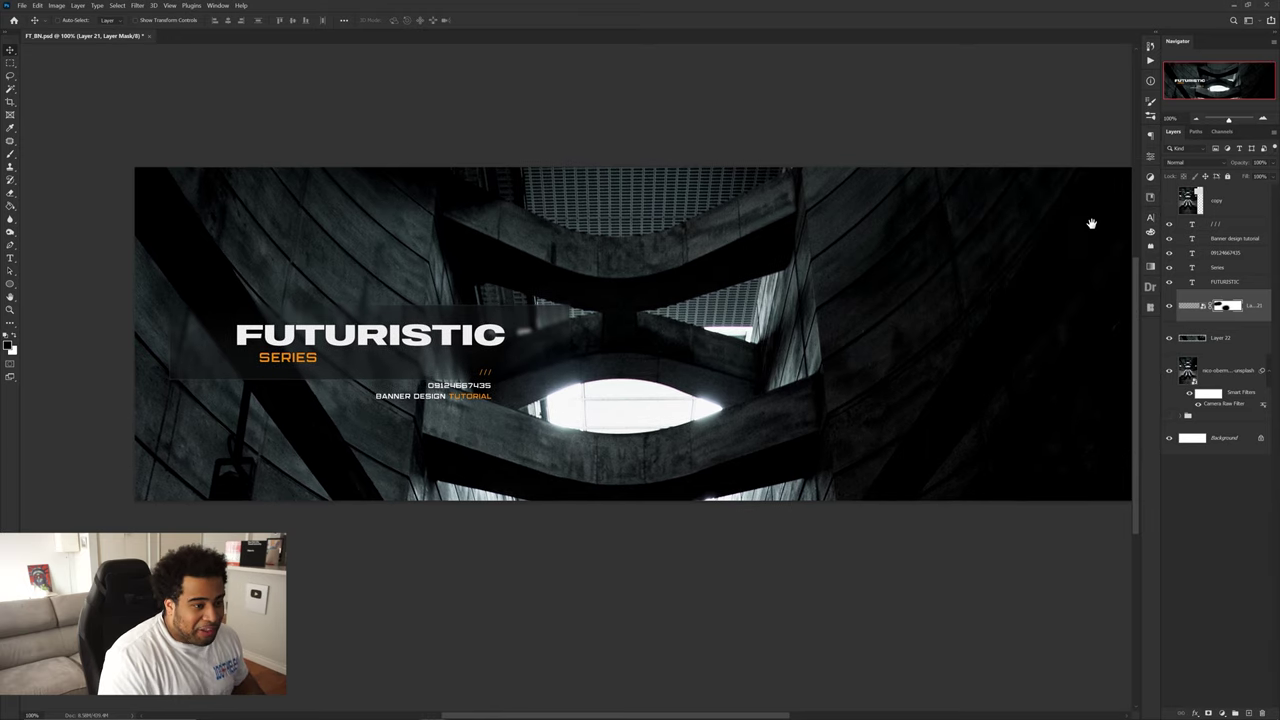
left_click_drag(913, 259, 885, 260)
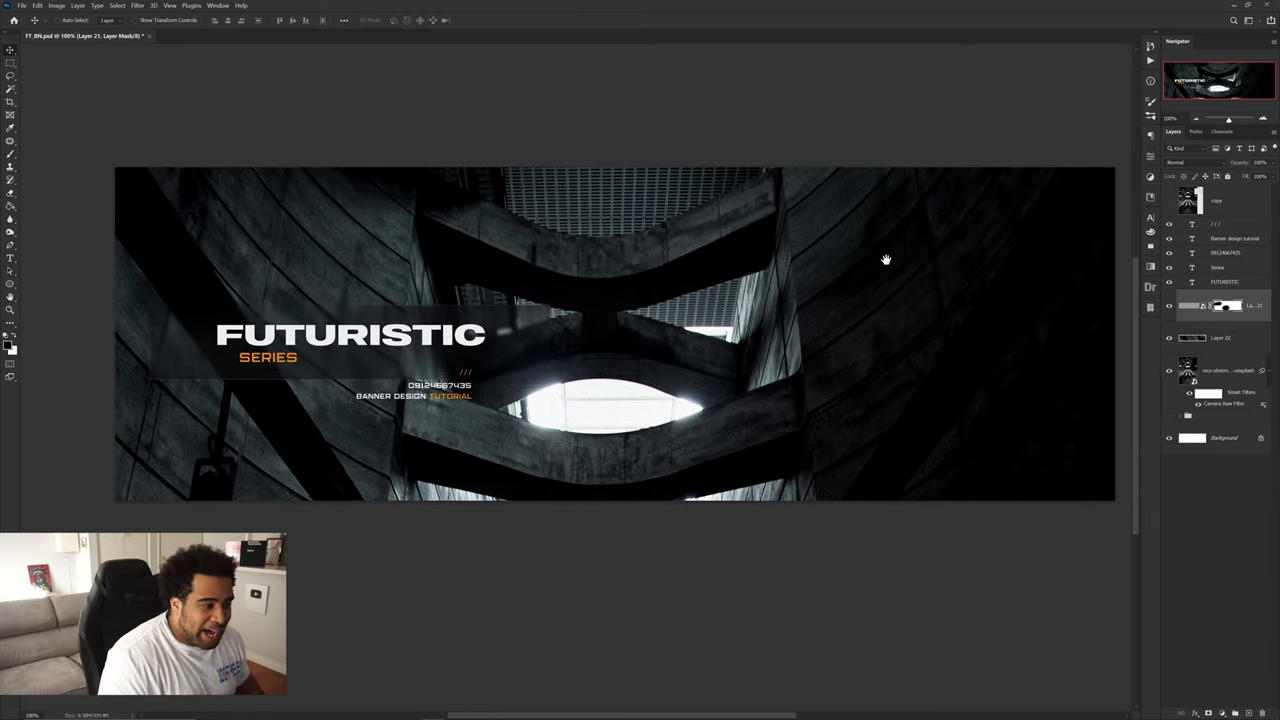
left_click_drag(415, 386, 443, 392)
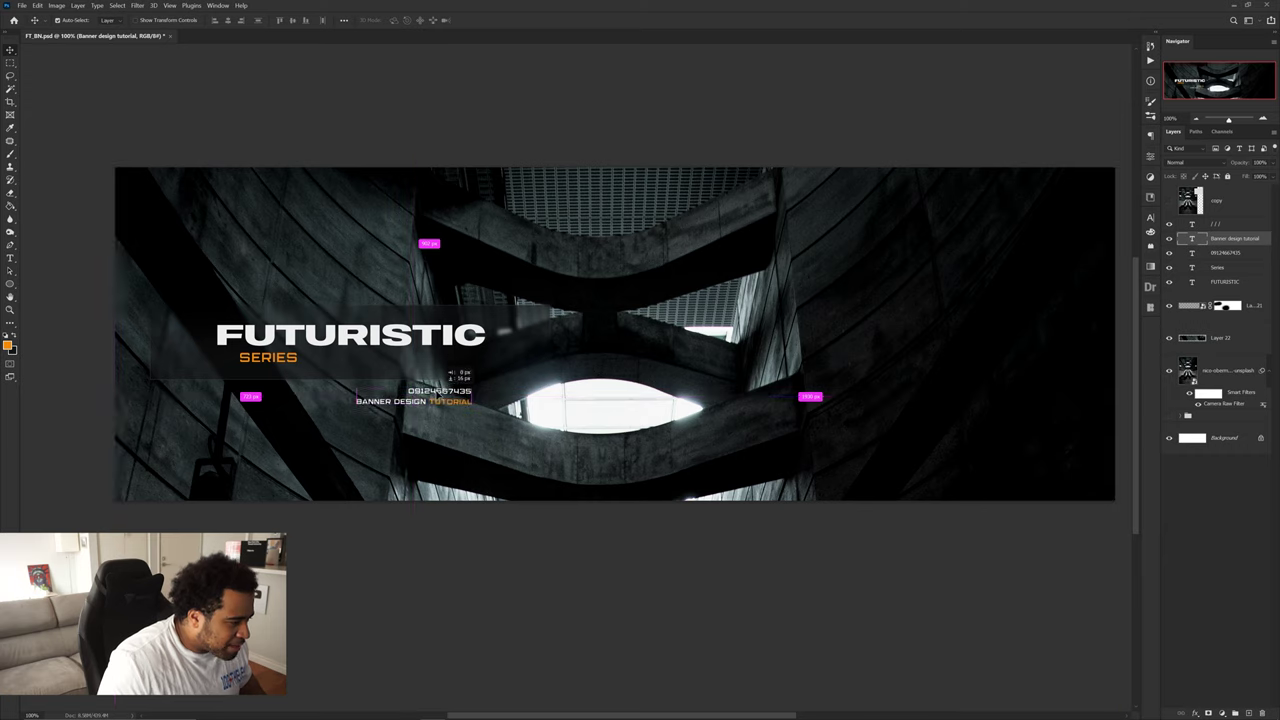
- Resize the number line and tutorial line to 4 pt and nudge them under the title
left_click(1225, 252, "shift")
left_click(1150, 217)
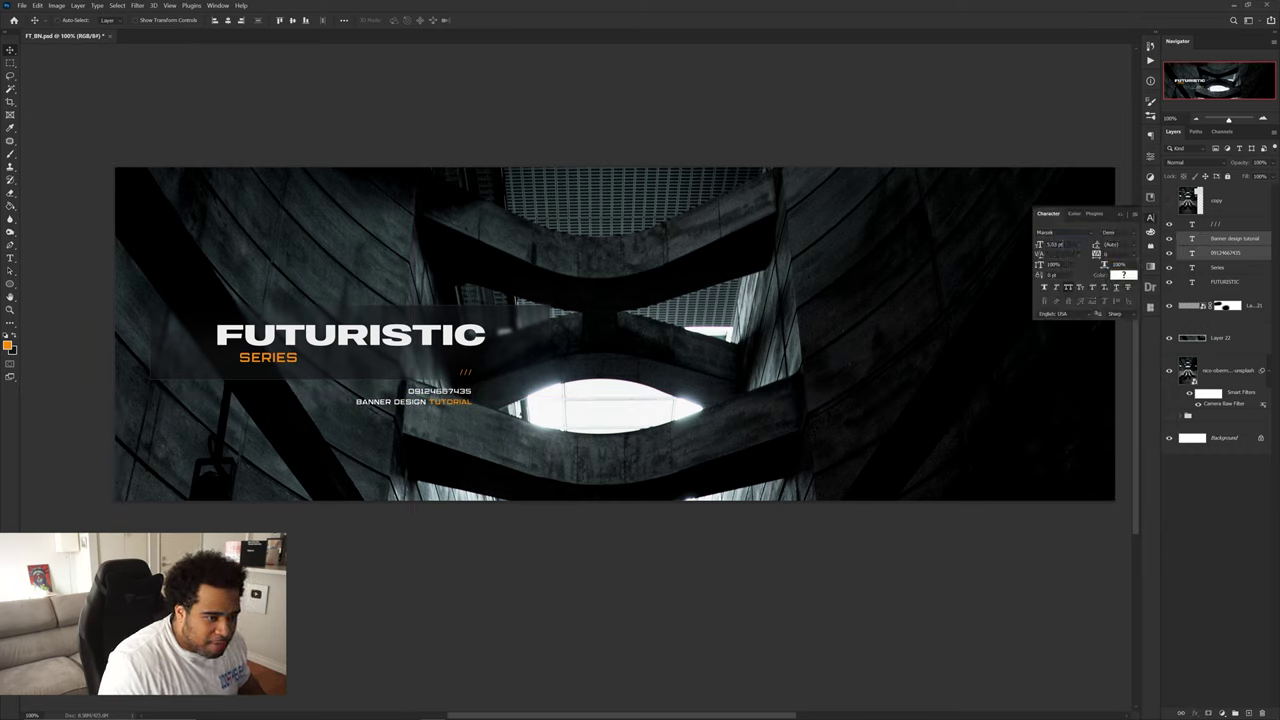
left_click(1062, 245)
type("4")
key("Return")
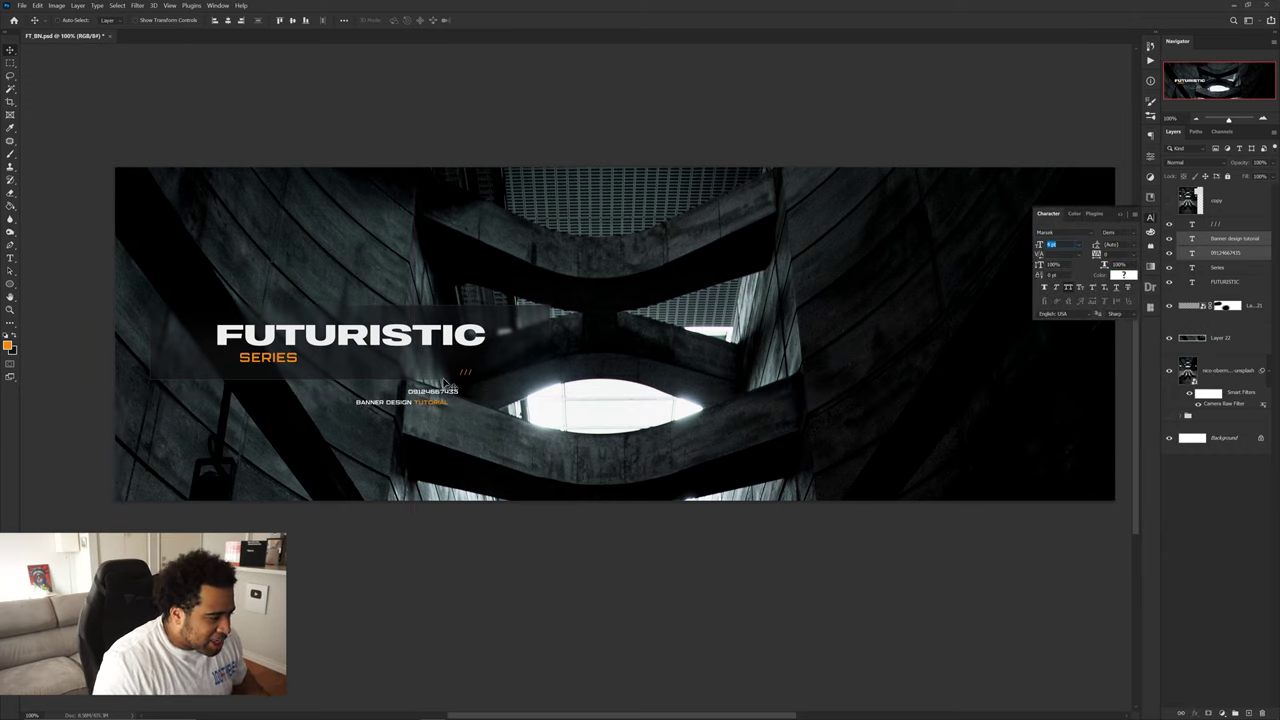
left_click_drag(442, 396, 466, 397)
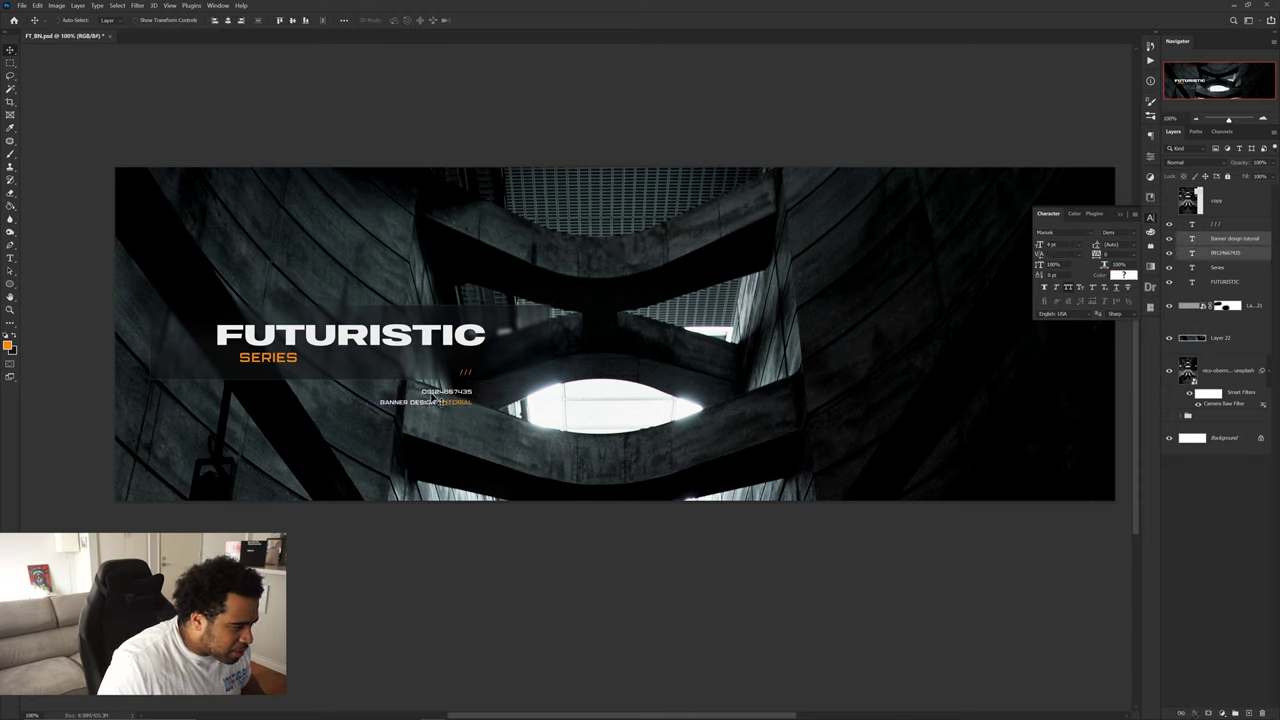
scroll(600, 400, "right", 2)
left_click(1169, 202)
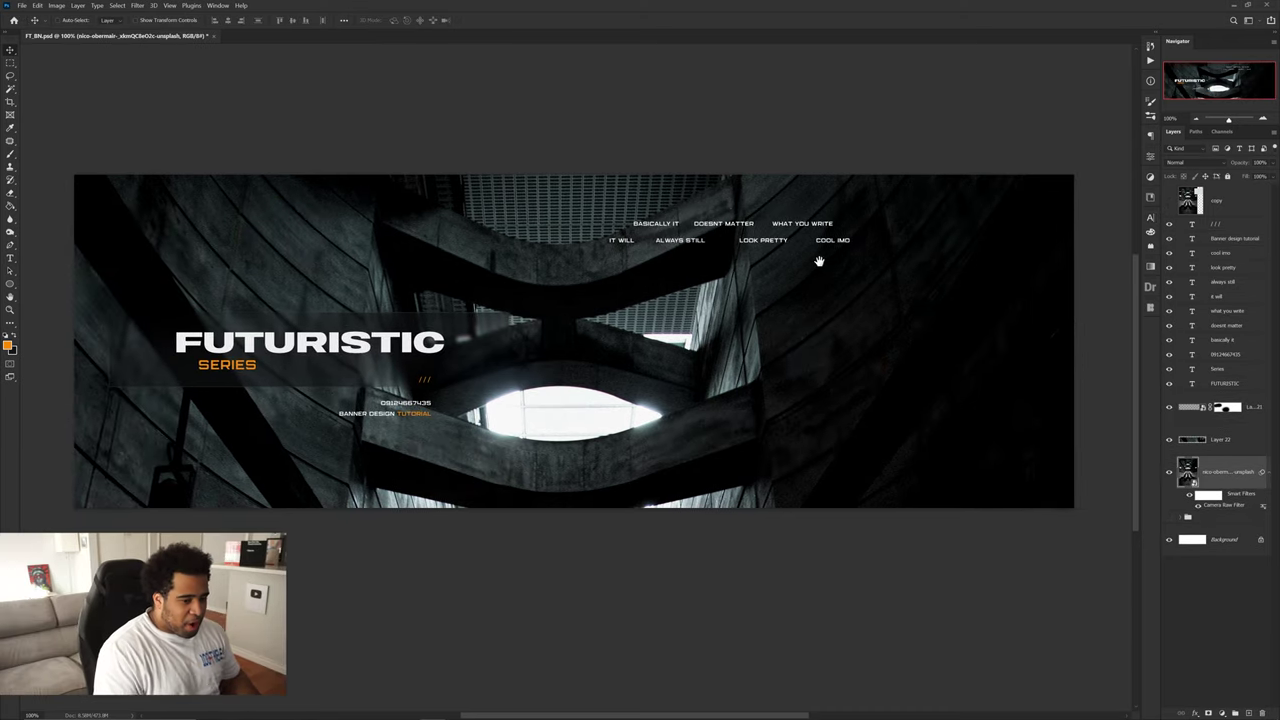
- Deselect all layers, then select the DOESNT MATTER text layer
left_click(709, 140)
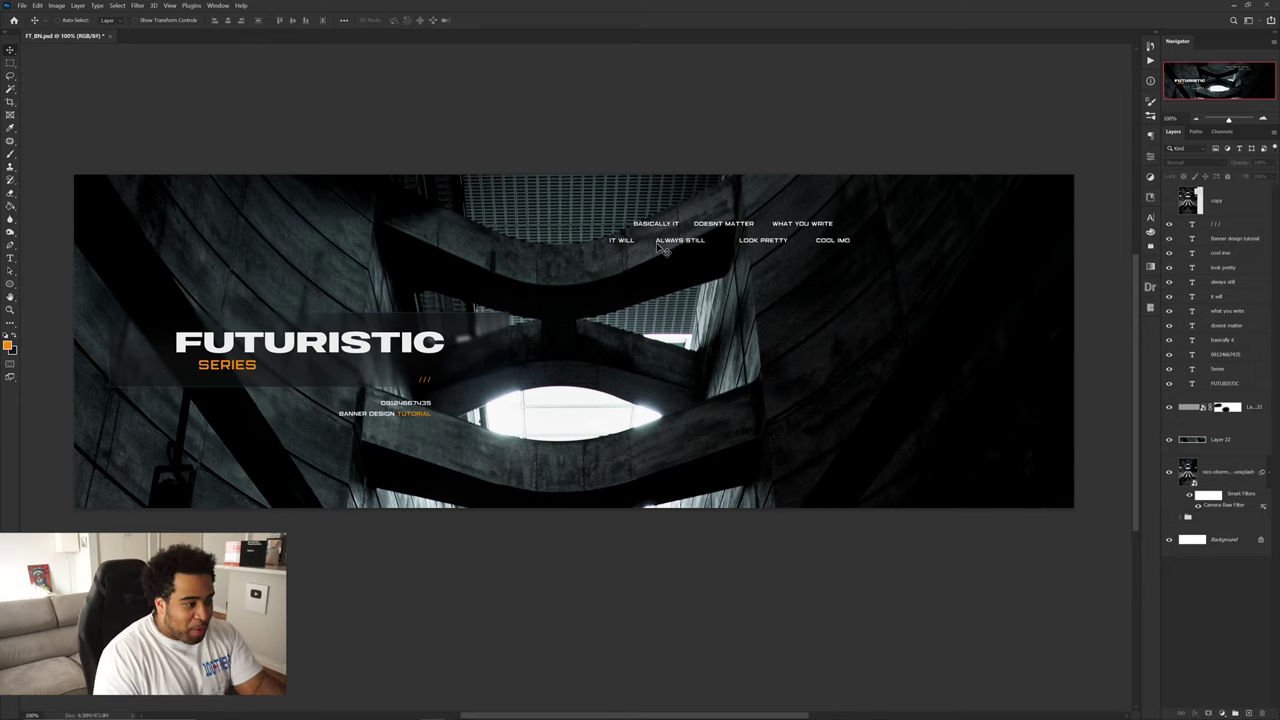
left_click(720, 226)
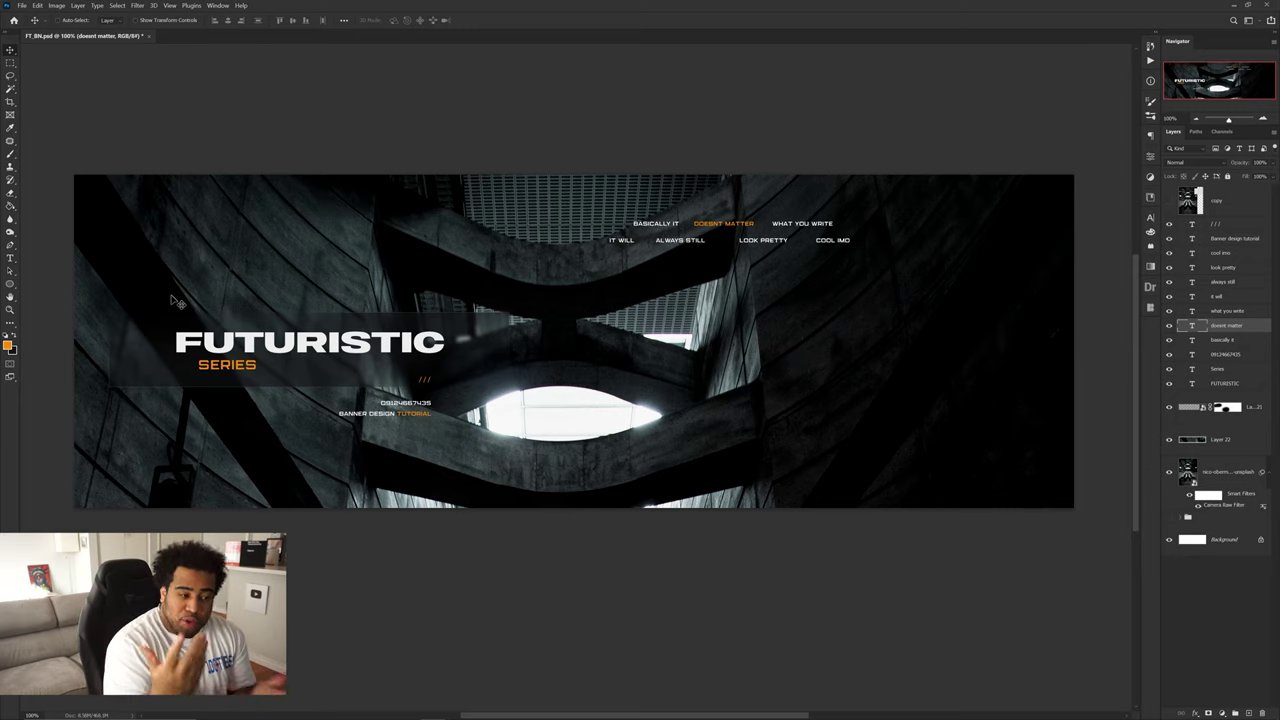
key("ctrl")
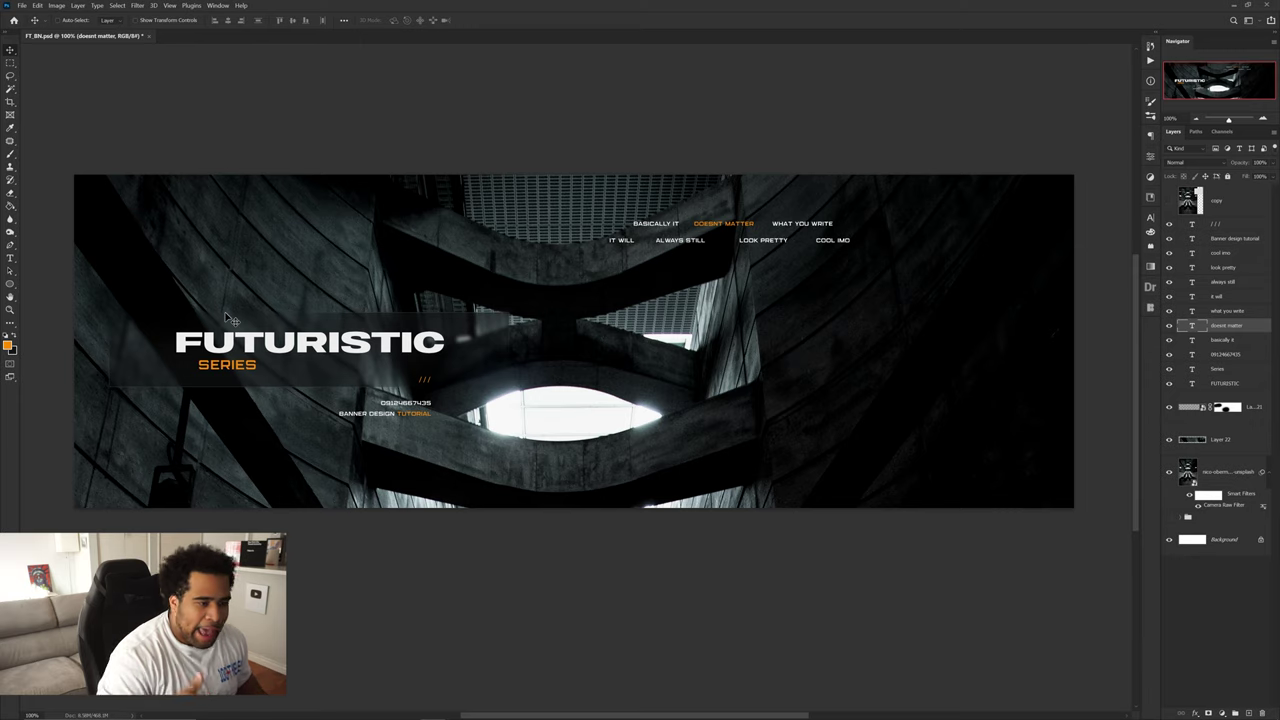
- Add a new layer above the / / / layer and set the background colour to light grey
left_click(1218, 224)
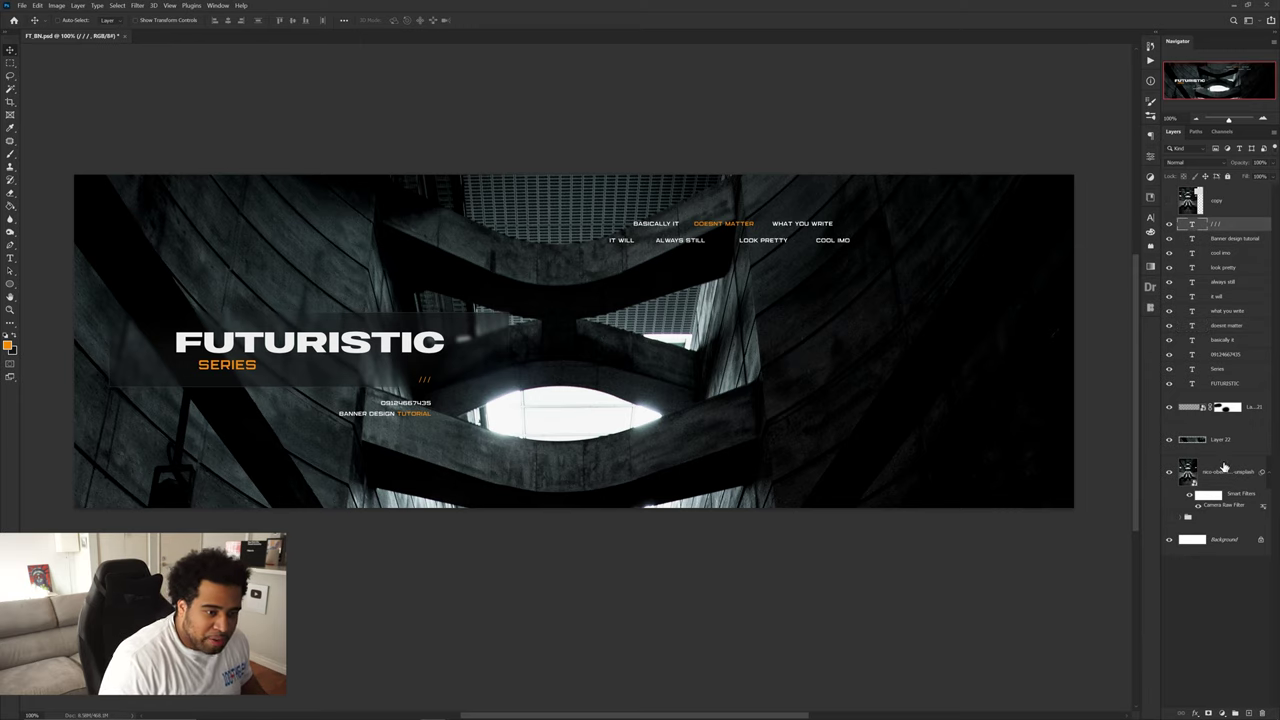
left_click(1248, 713)
key("m")
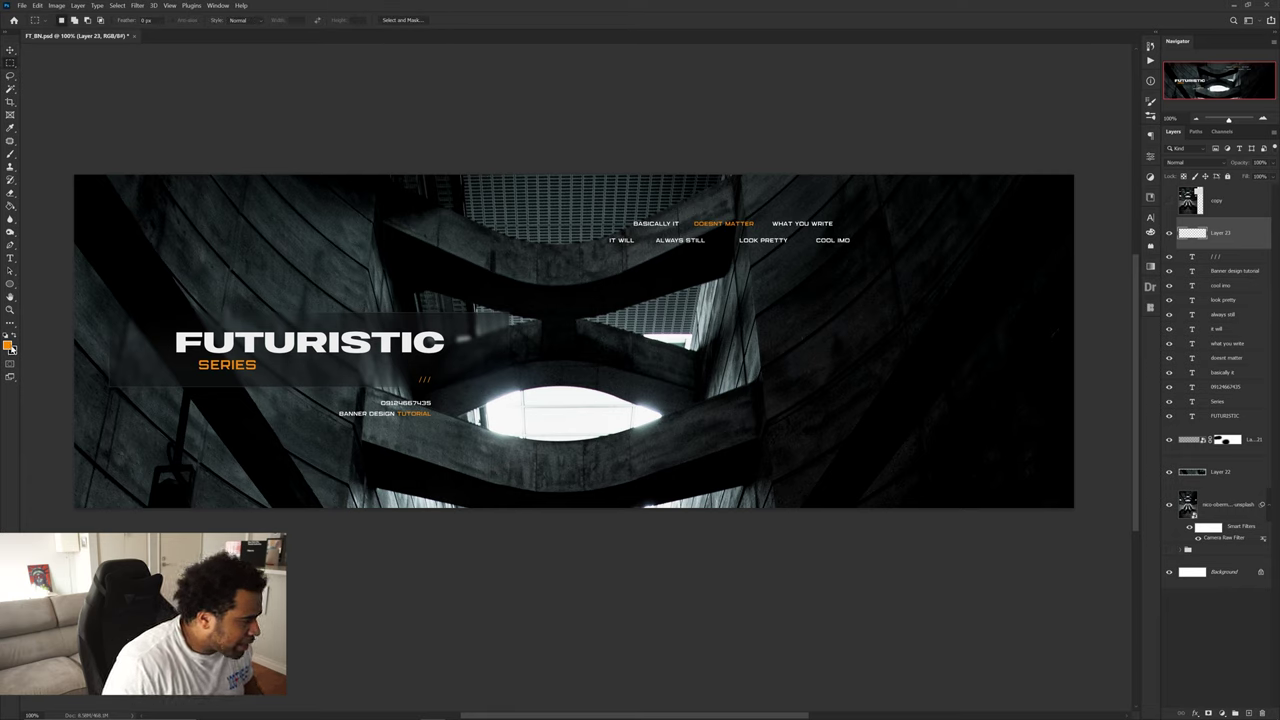
left_click(13, 350)
mouse_move(745, 338)
left_mouse_down()
mouse_move(723, 328)
mouse_move(736, 327)
left_mouse_up()
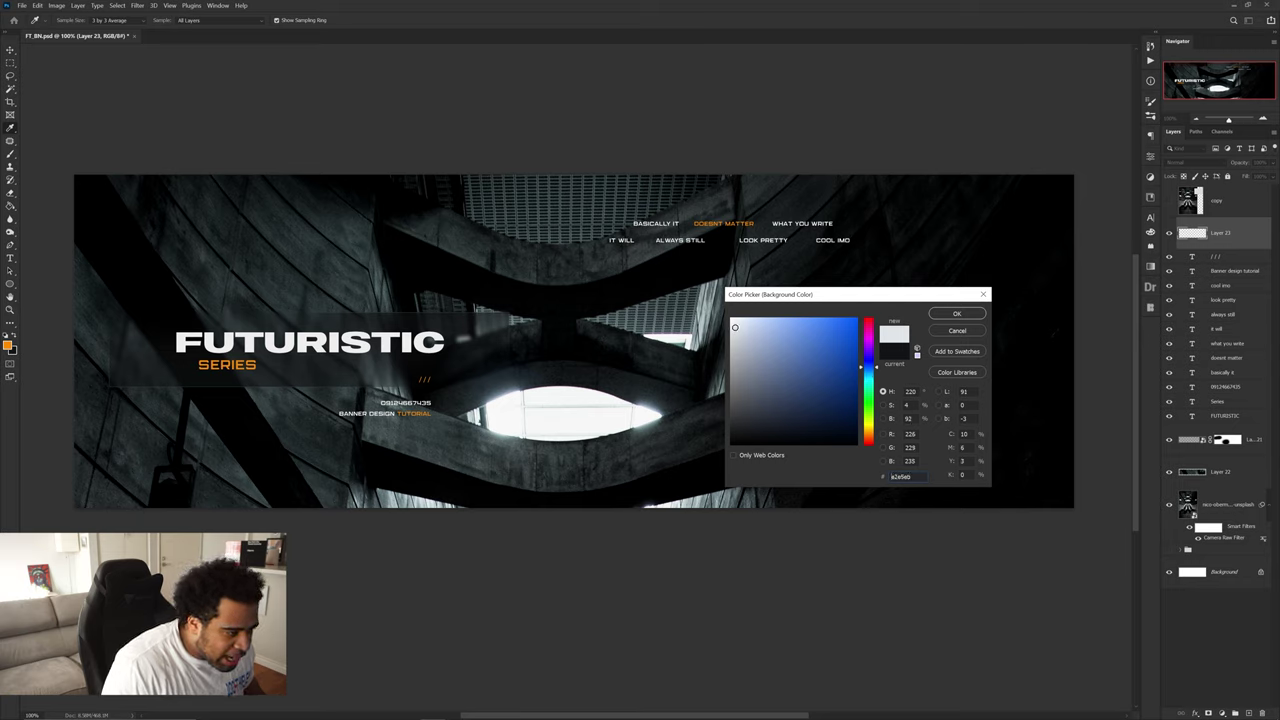
left_click(957, 313)
- Select a tall strip on the banner's right side, fill it pale blue-white, then deselect
key("m")
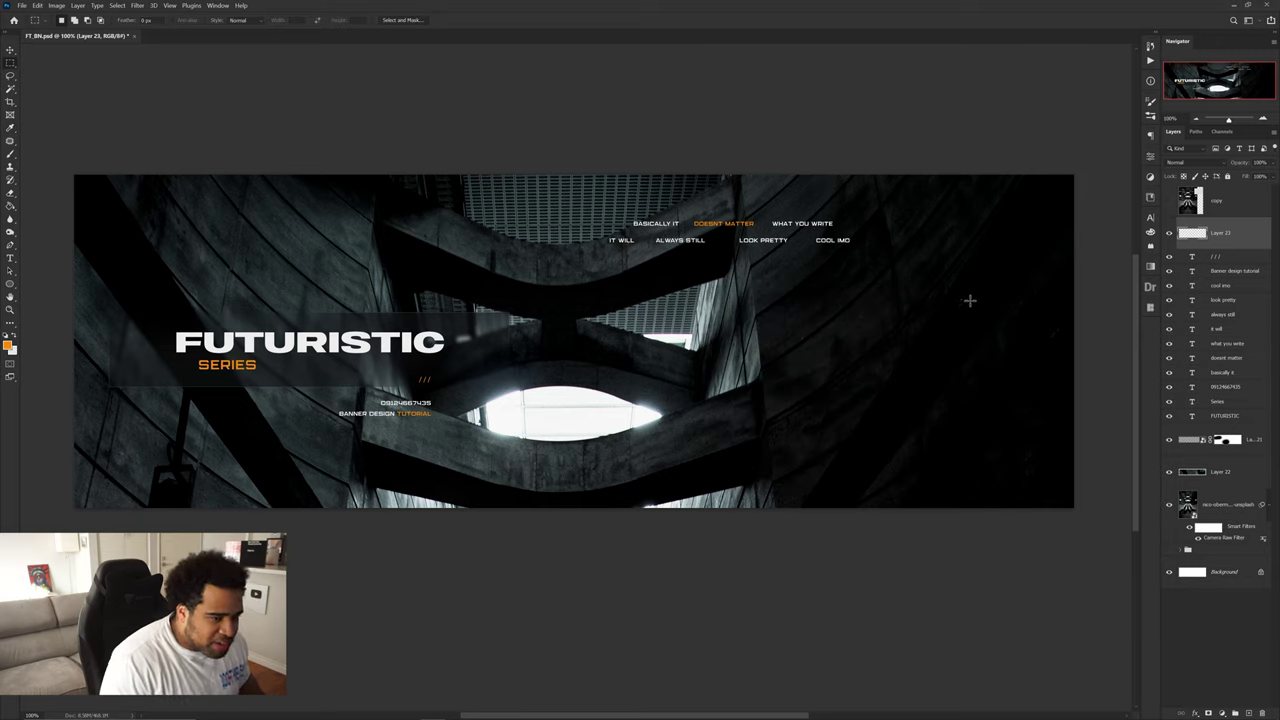
left_click_drag(1086, 199, 861, 541)
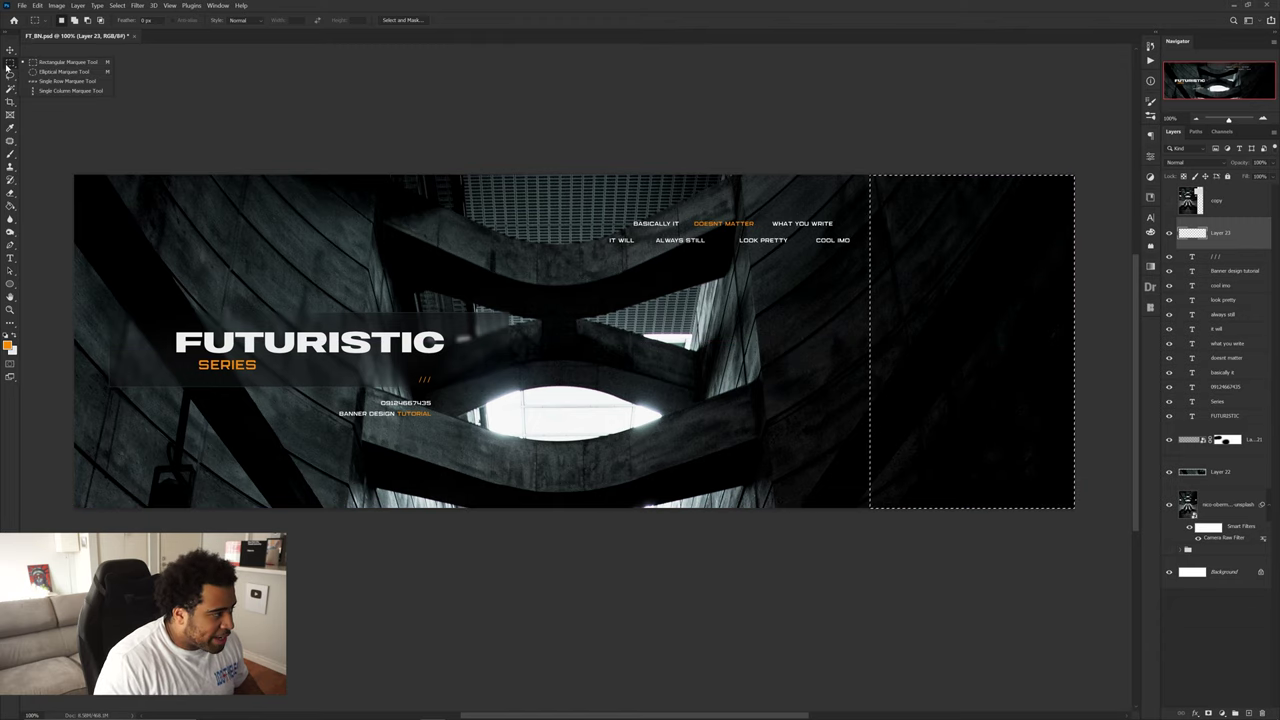
right_click(1005, 278)
left_click(1028, 396)
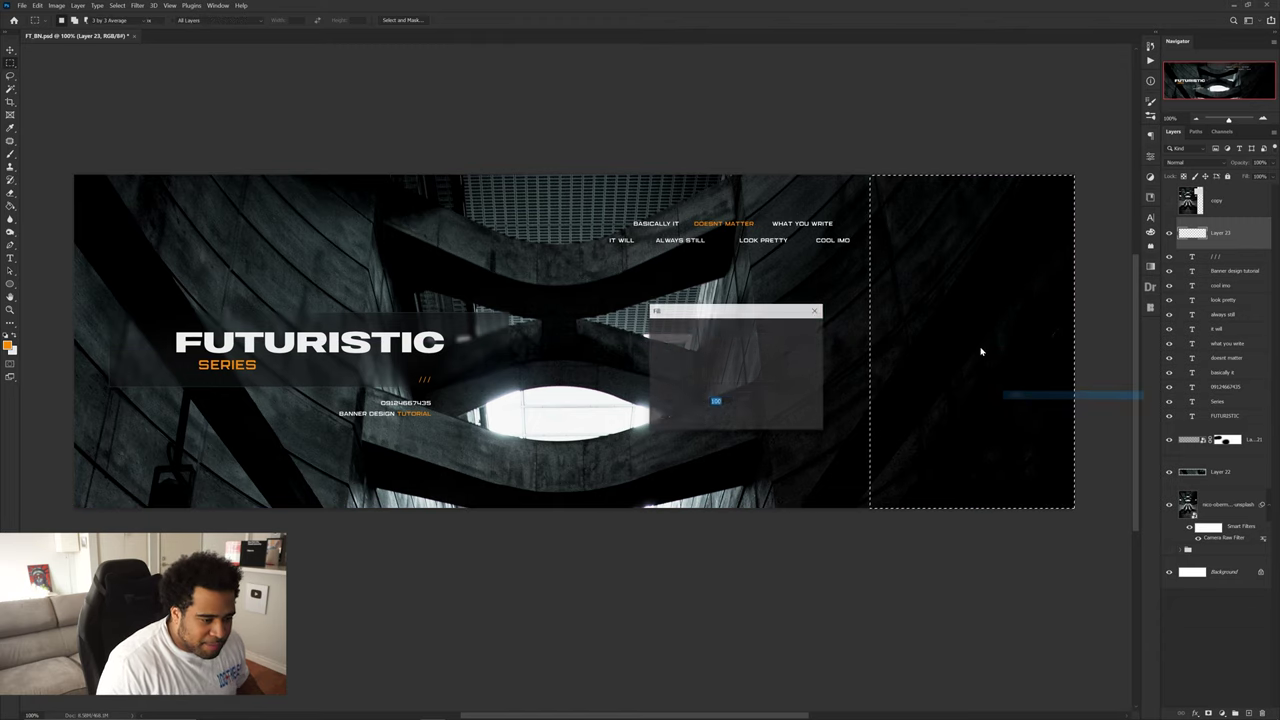
left_click(745, 328)
left_click(724, 356)
left_click_drag(752, 338, 737, 325)
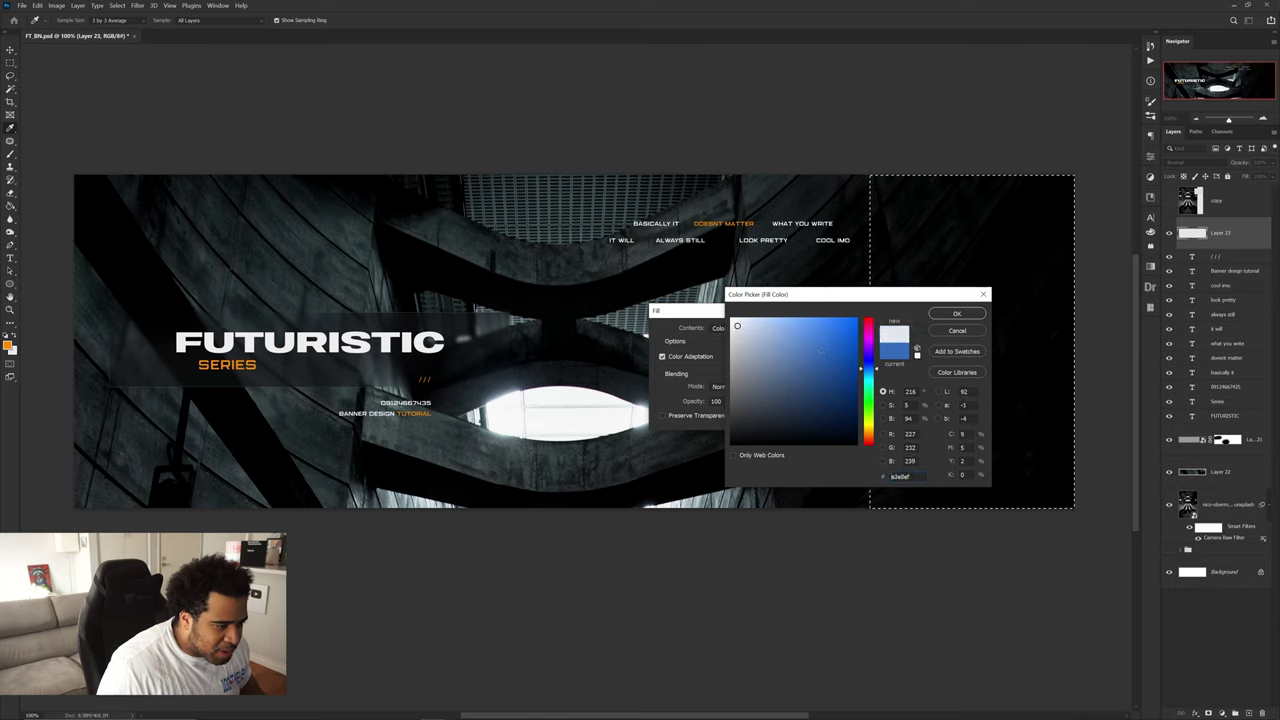
left_click(956, 313)
left_click(800, 320)
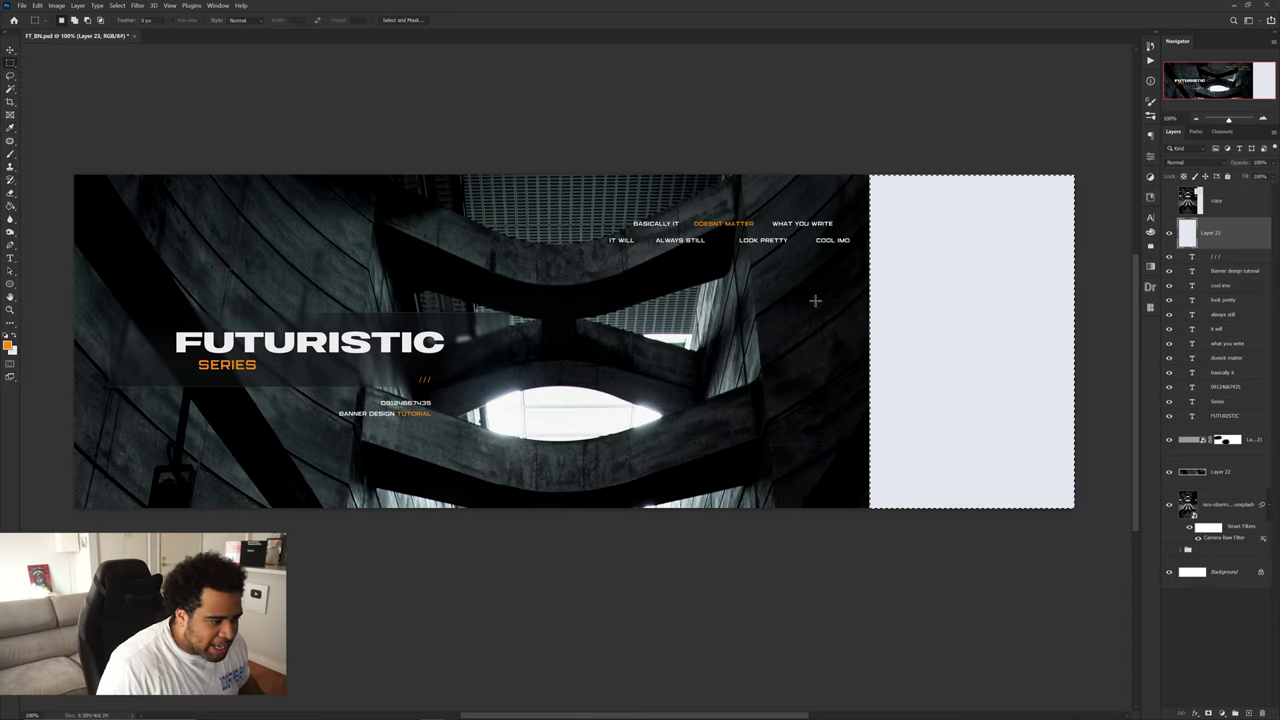
right_click(816, 278)
left_click(841, 285)
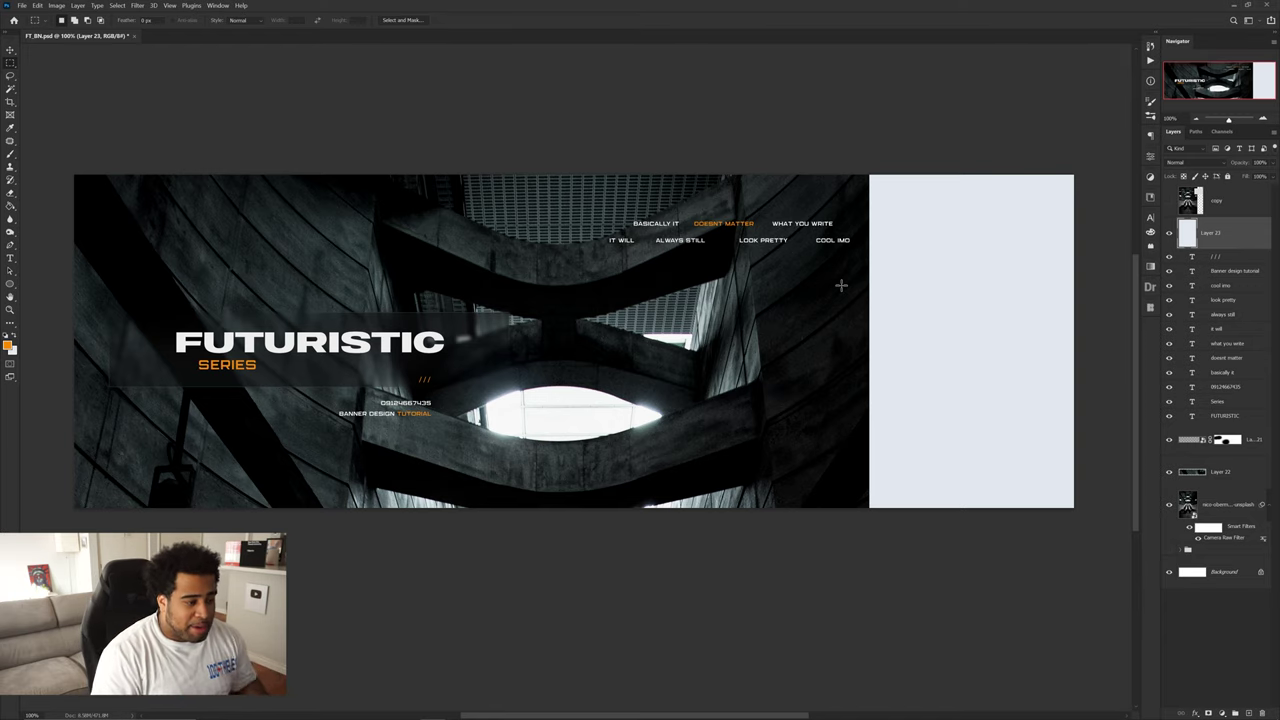
key("v")
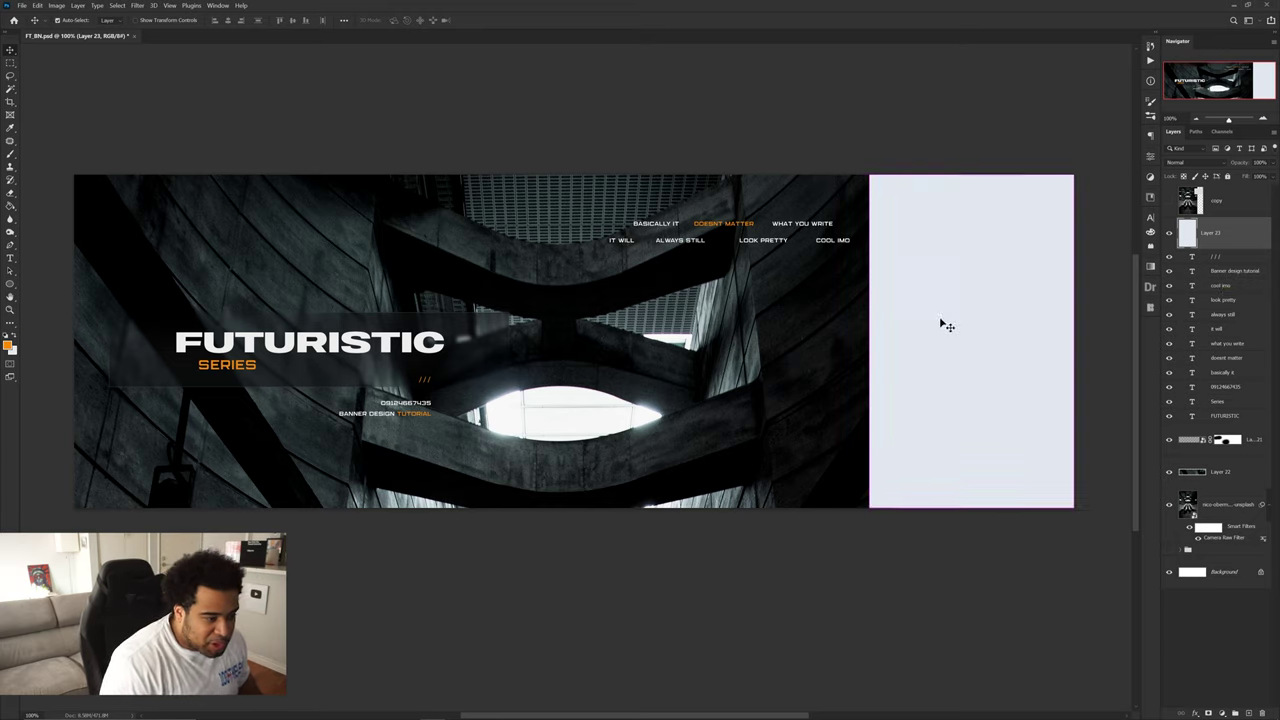
- Snap the pale panel to the right edge, then raise and slightly shrink the header words
left_click_drag(940, 323, 923, 223)
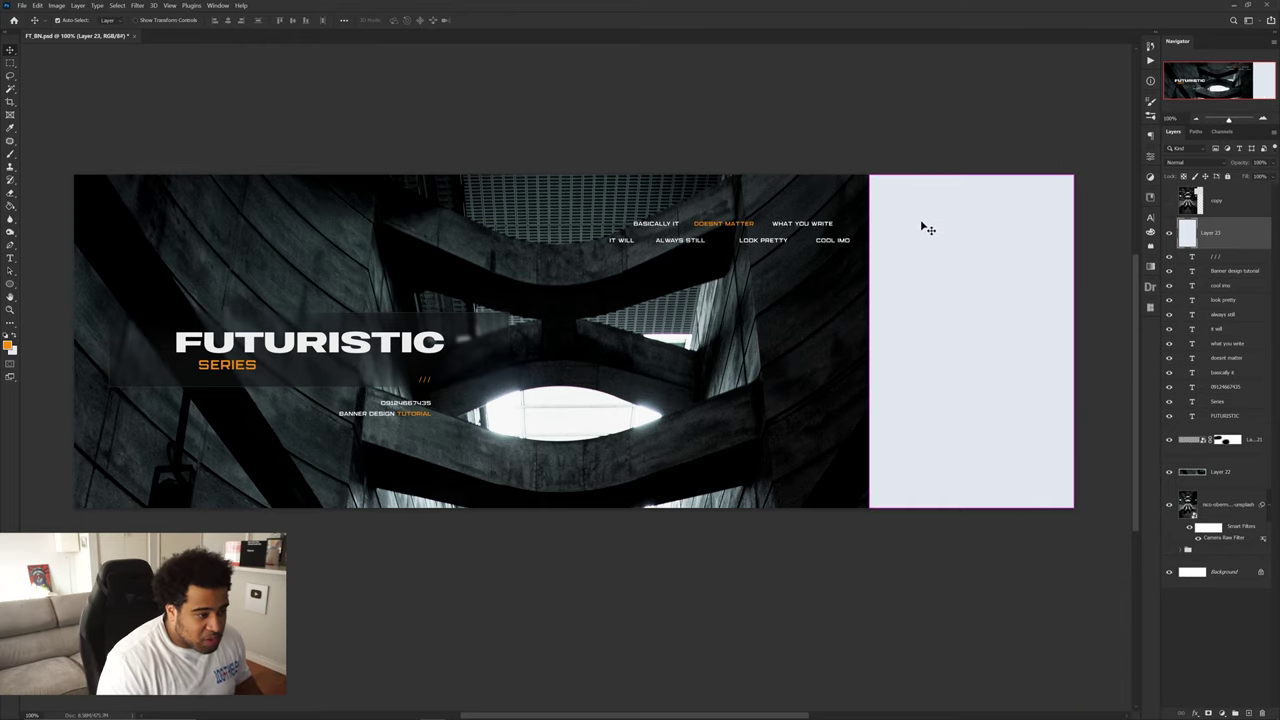
left_click(833, 244)
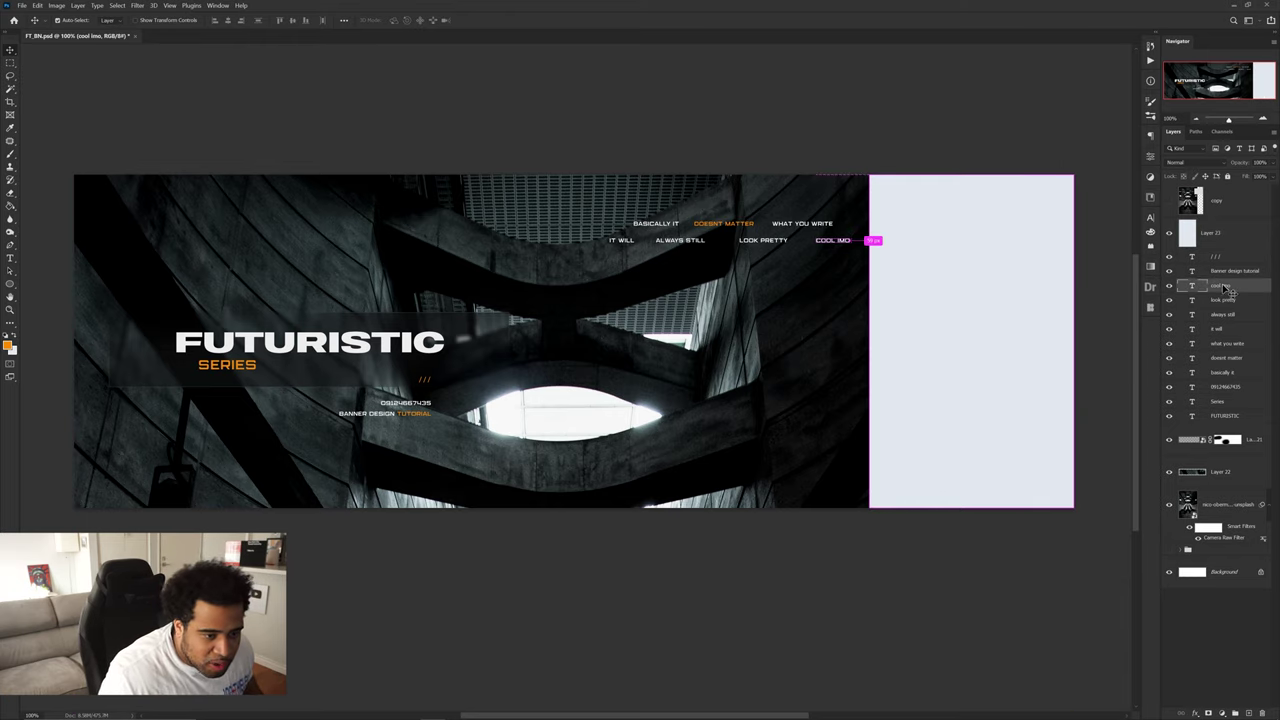
left_click(1229, 372, "shift")
key("ctrl+t")
left_click_drag(809, 230, 815, 228)
key("Return")
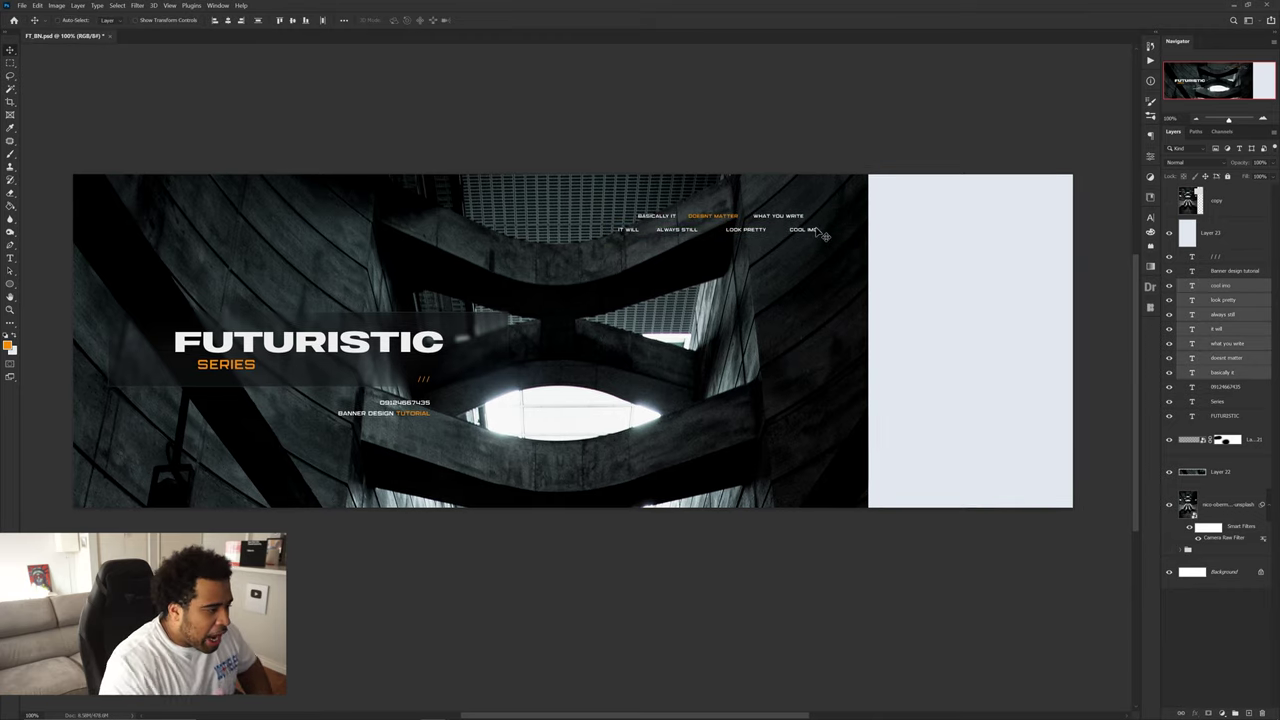
left_click(1202, 233)
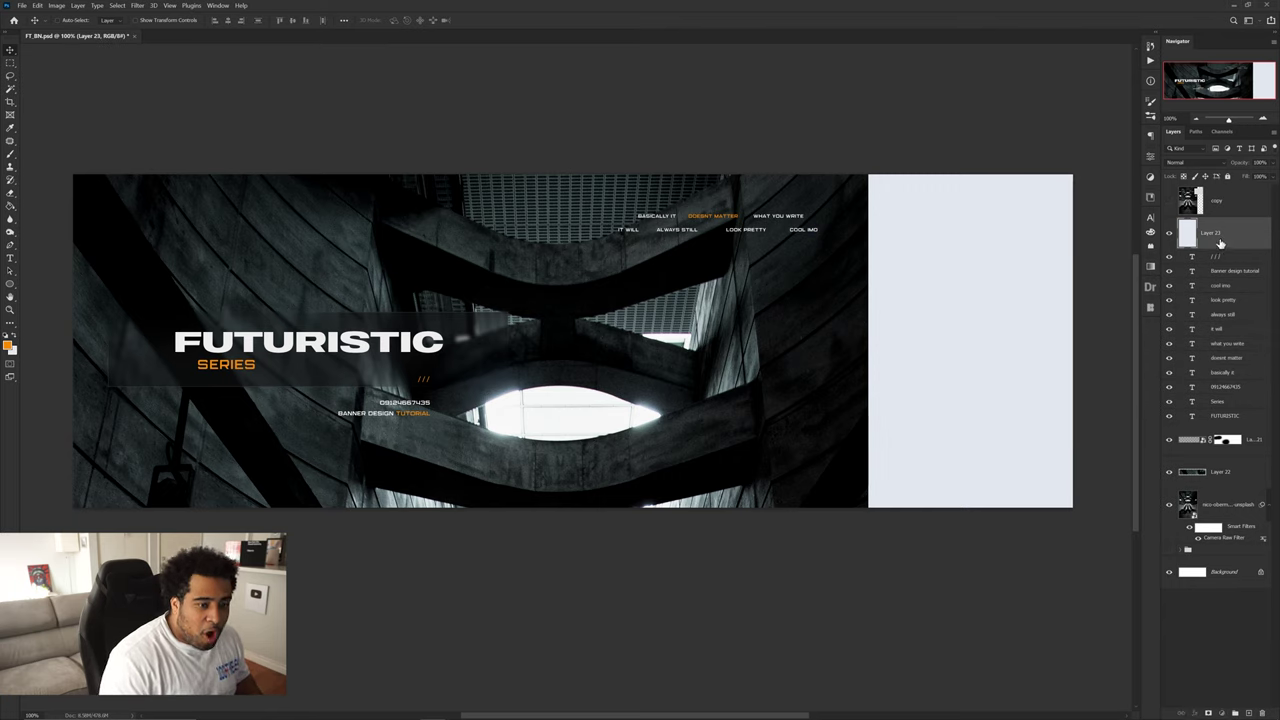
- Add Layer 24 as a clipping mask on the pale panel
left_click(1250, 712)
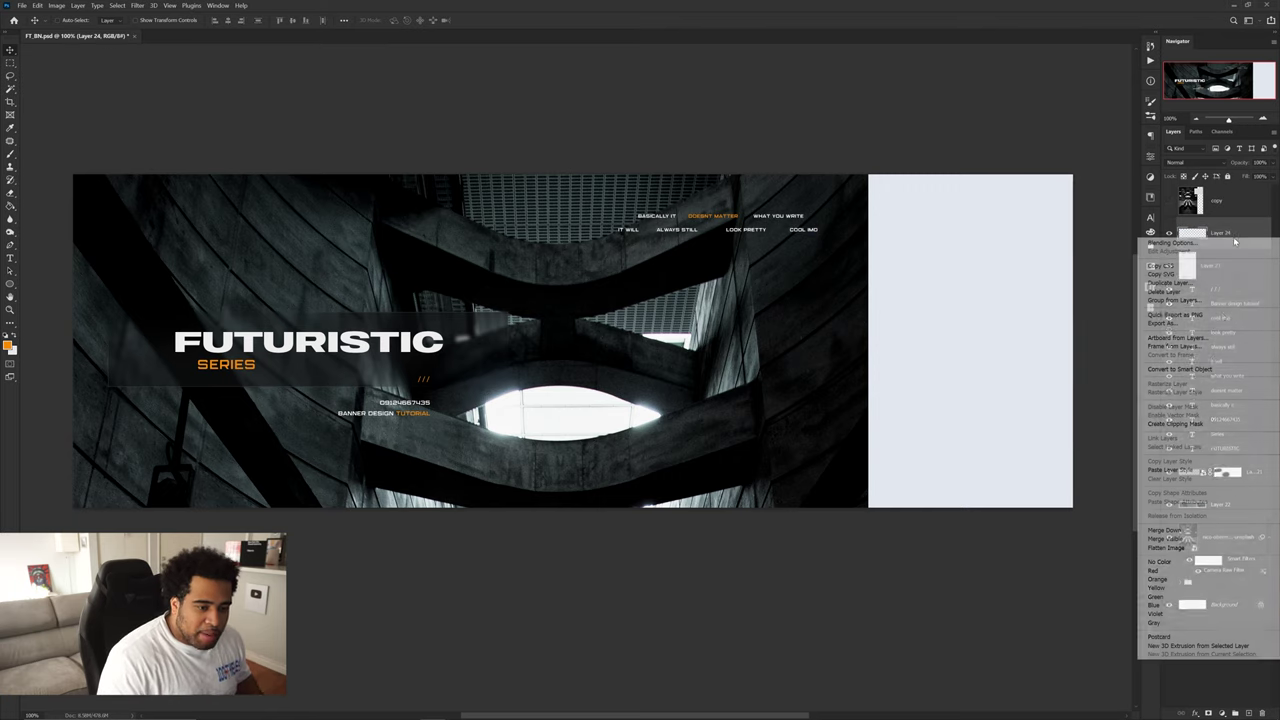
right_click(1214, 237)
left_click(1180, 424)
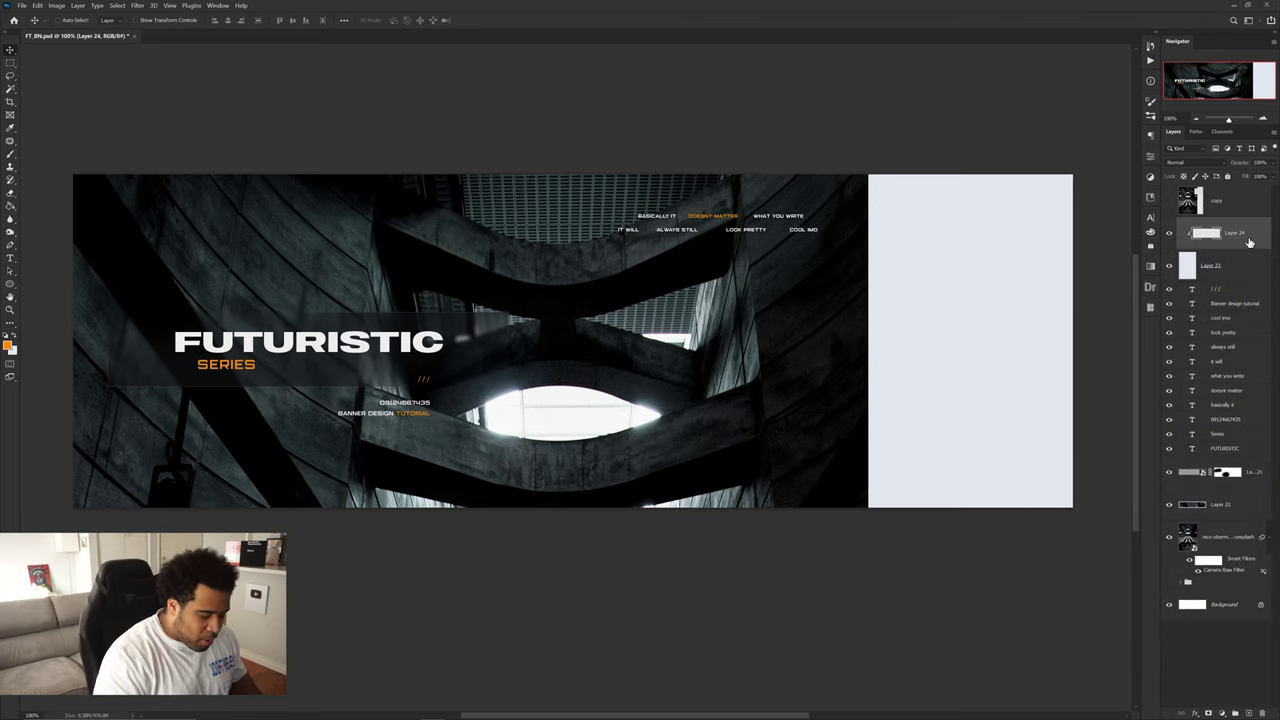
- Set the foreground to light grey #f0f0f0 and brush soft tones onto the clipped layer
left_click(9, 345)
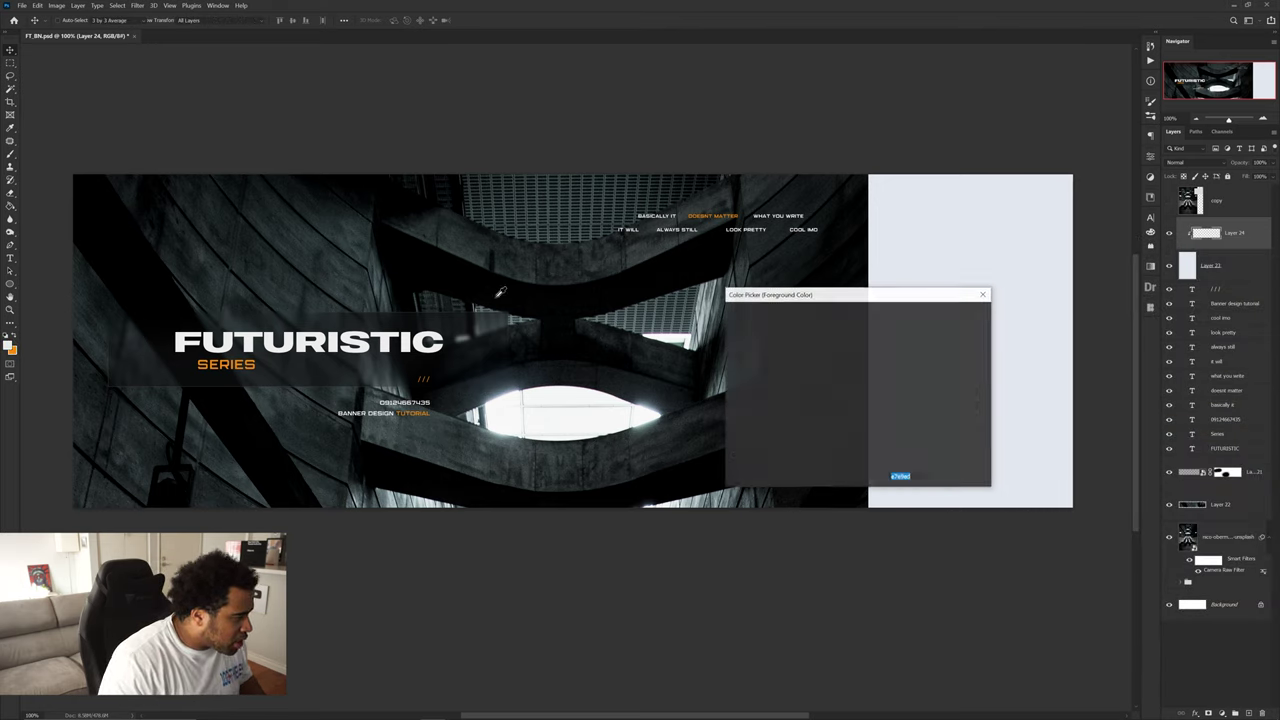
left_click_drag(761, 326, 719, 325)
left_click(955, 314)
key("b")
key("ctrl+minus")
left_click_drag(909, 341, 858, 341)
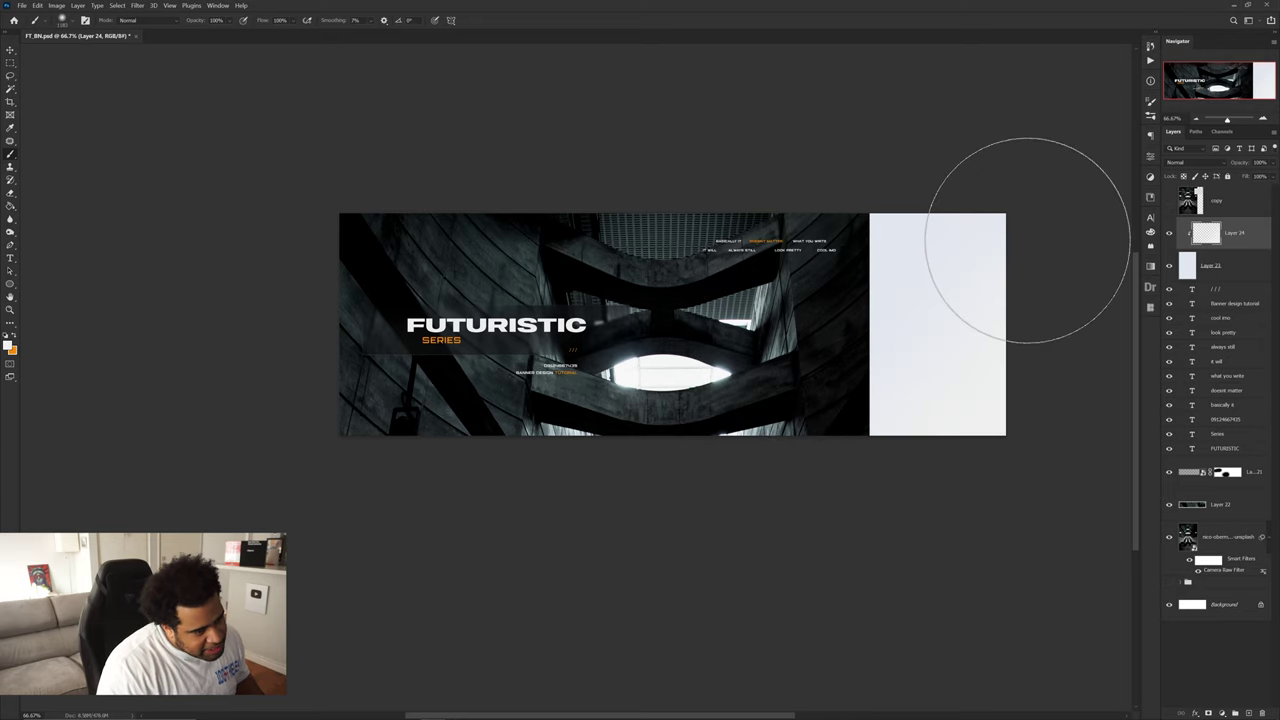
key("v")
scroll(1000, 310, "up", 1)
left_click_drag(1000, 310, 929, 325)
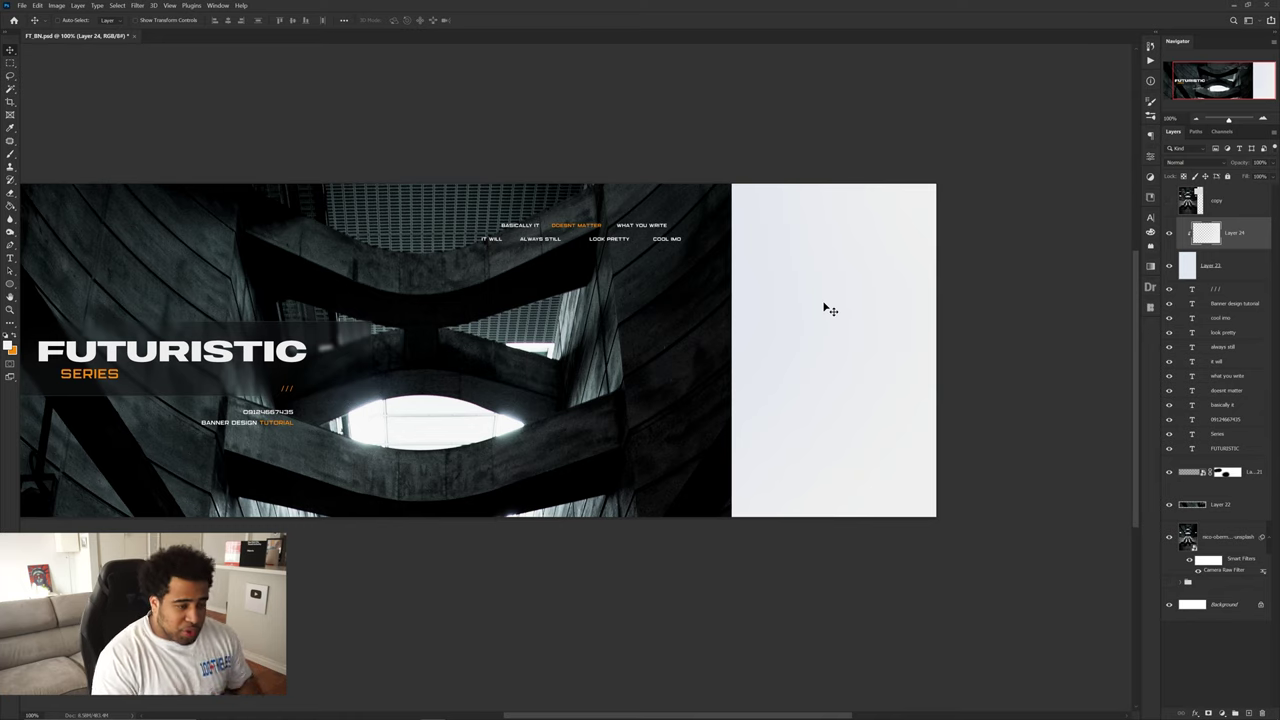
- Desaturate Layer 23 with Hue/Saturation at Saturation -80
left_click(1233, 271)
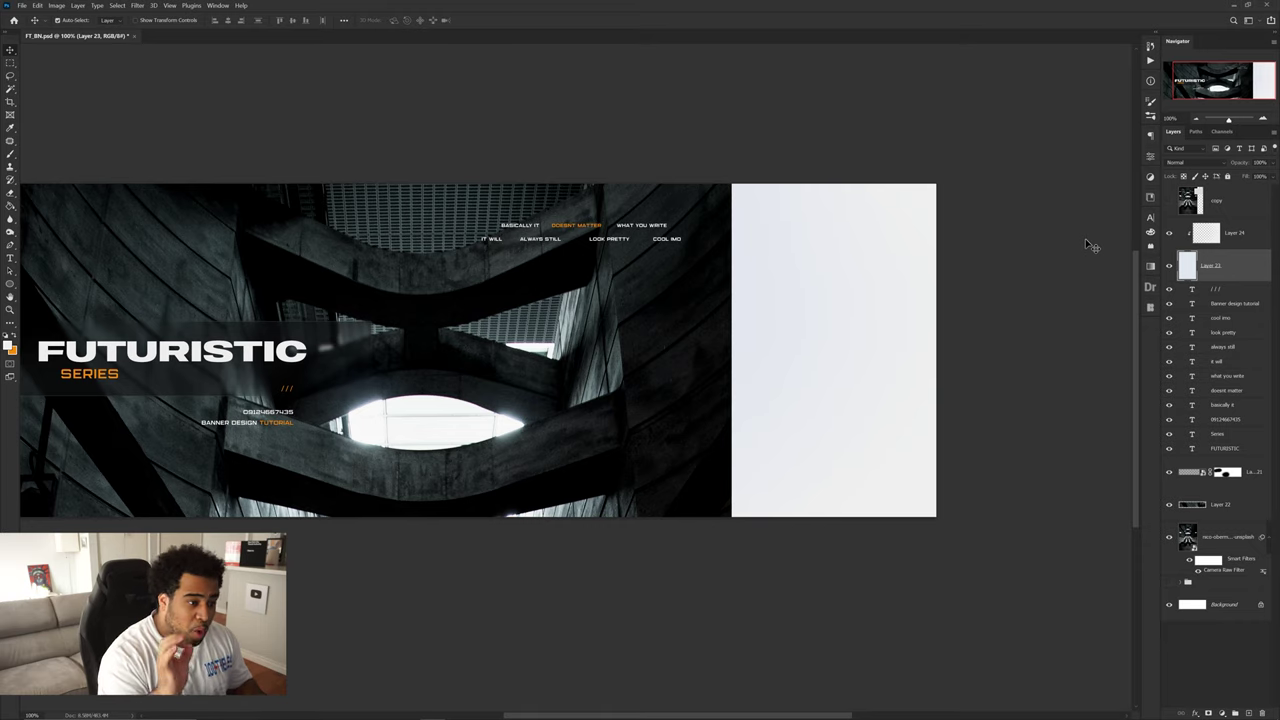
key("ctrl+u")
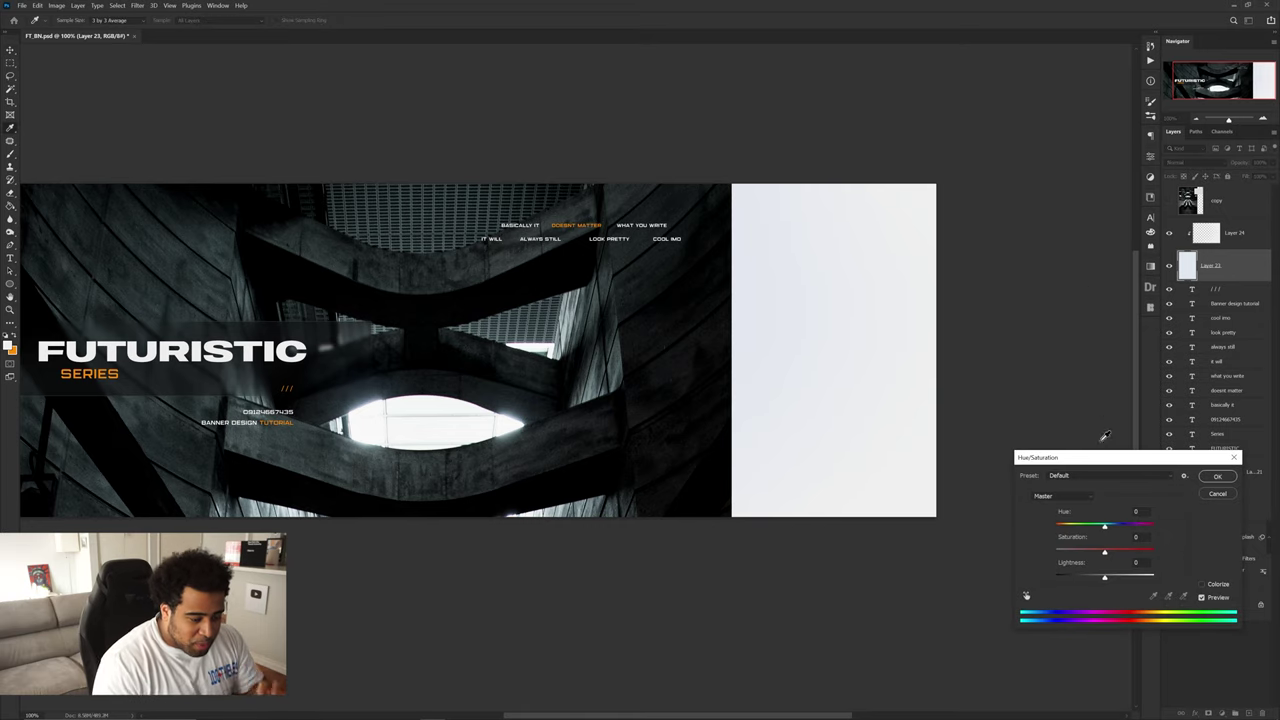
left_click_drag(1104, 554, 1081, 554)
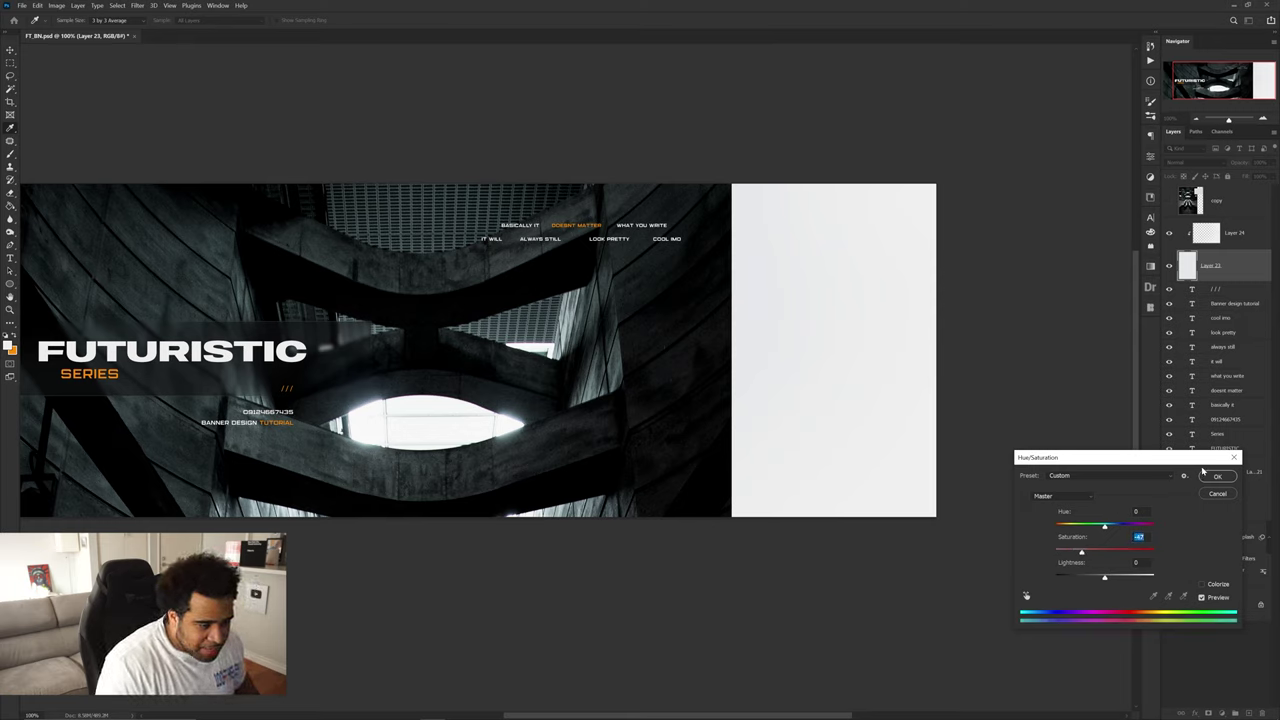
left_click(1205, 473)
key("v")
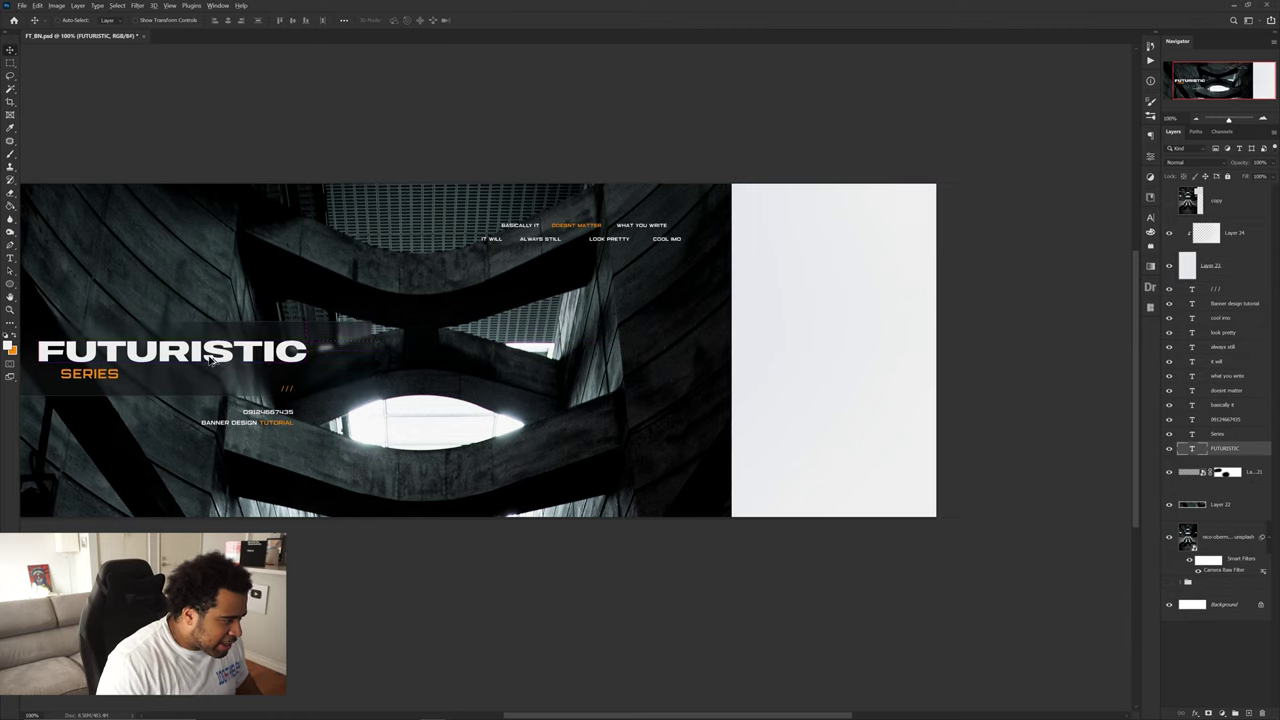
- Duplicate the FUTURISTIC title, move the copy to the top of the stack, and make it white
left_click_drag(284, 362, 836, 419)
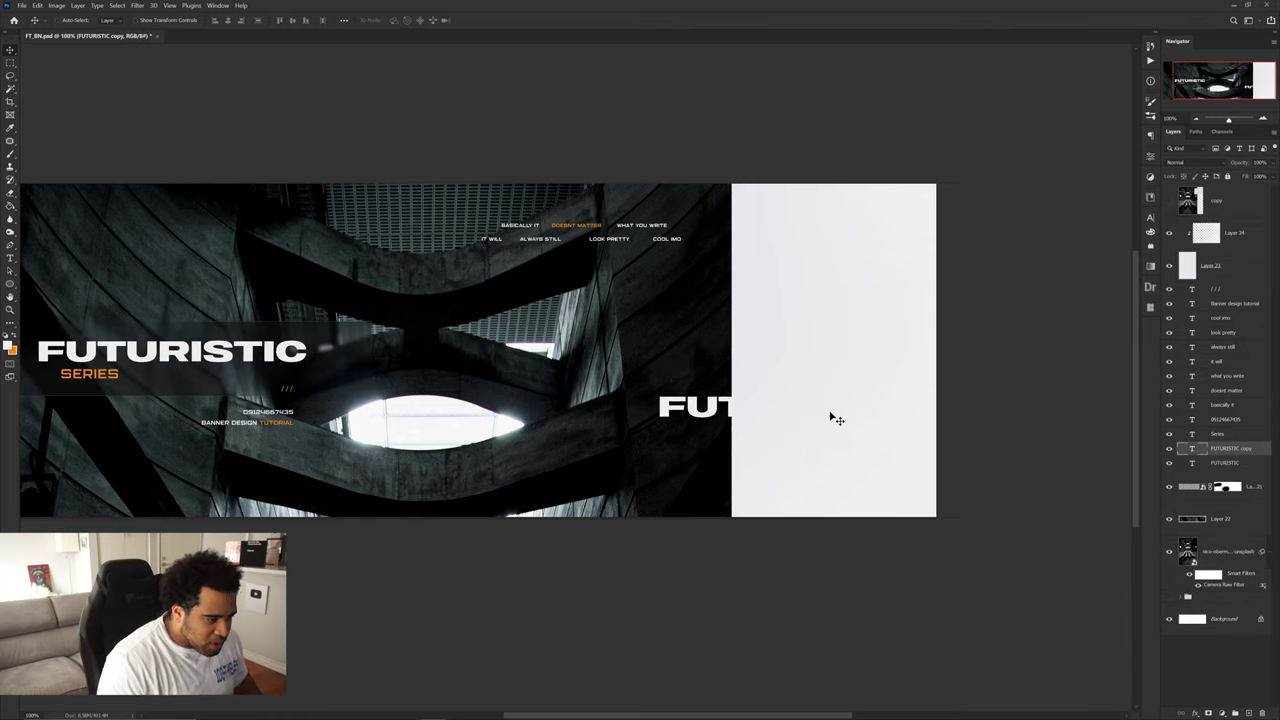
left_click_drag(1200, 452, 1150, 224)
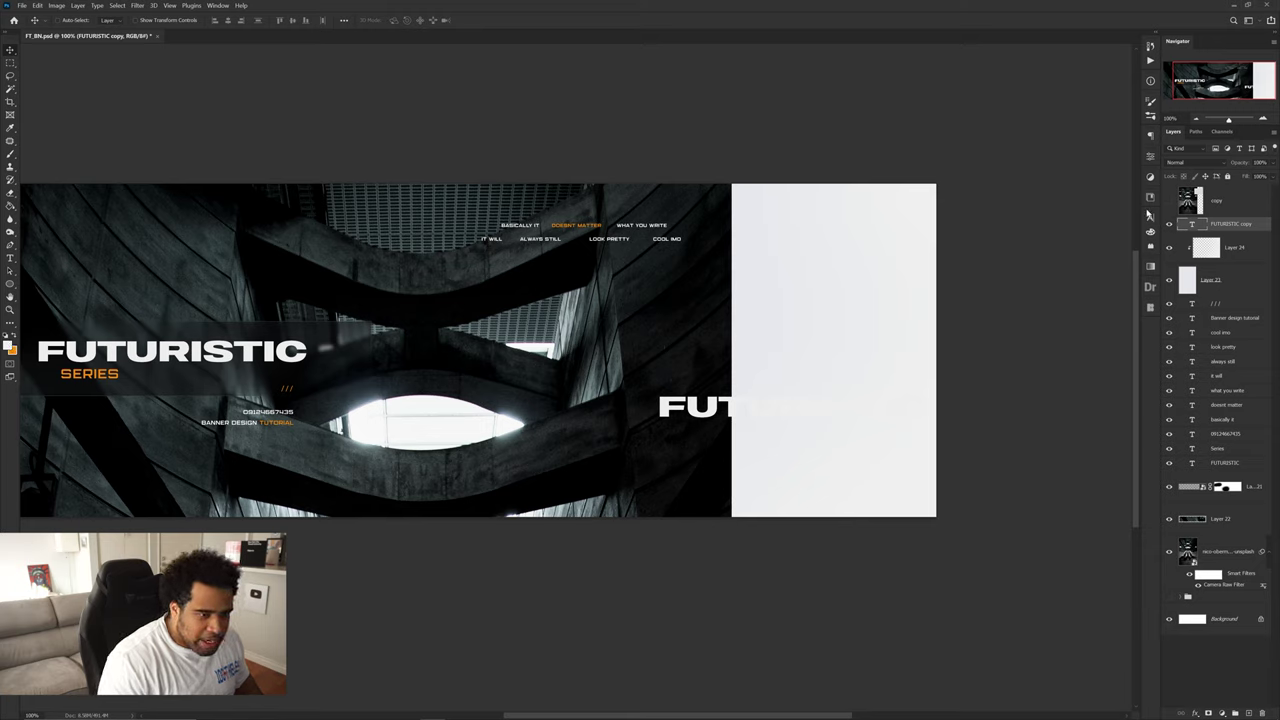
left_click(1150, 214)
left_click(1122, 275)
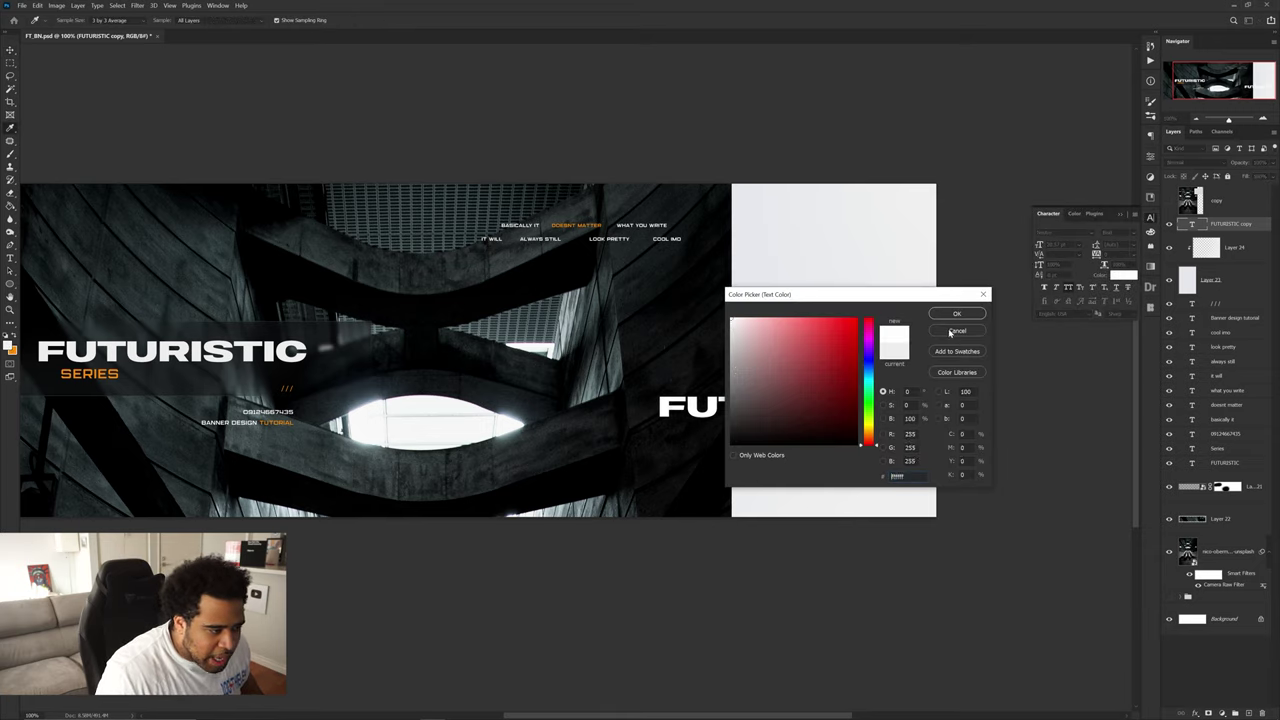
left_click(956, 313)
- Move the white copy onto the pale panel, retype it as DESIGN, and narrow it by half
left_click_drag(751, 407, 840, 415)
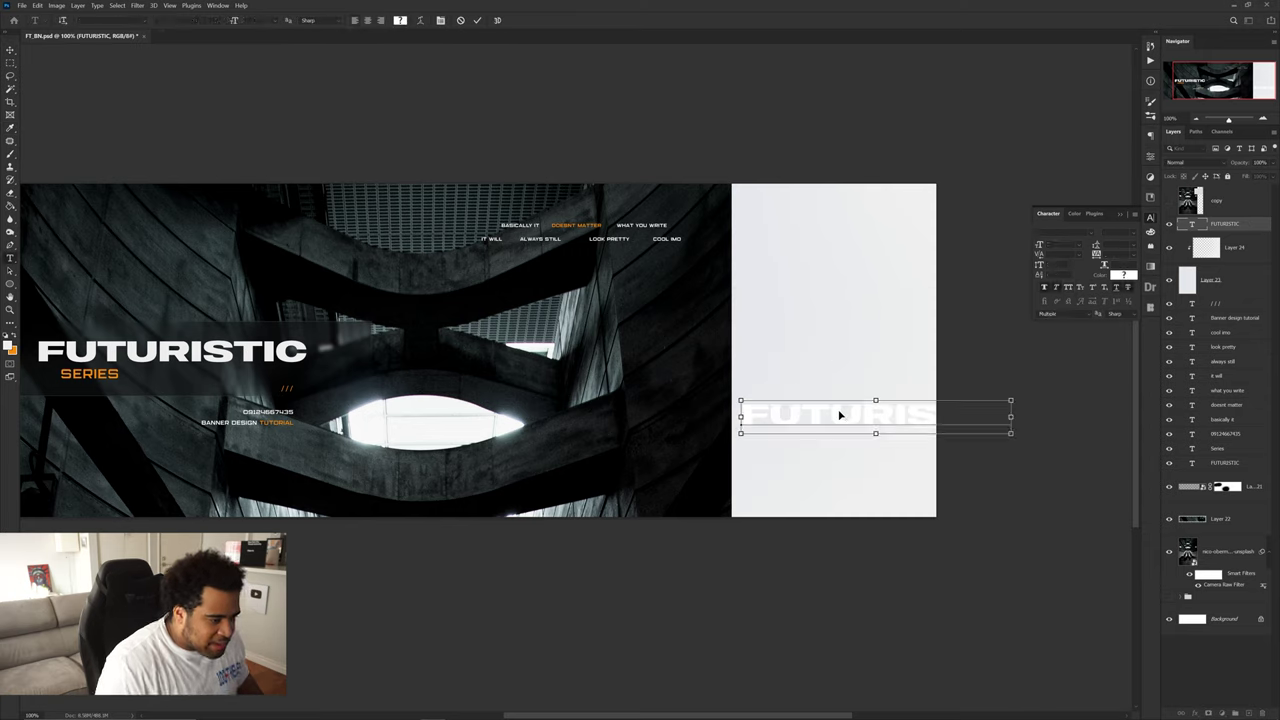
double_click(840, 415)
type("DESIGN")
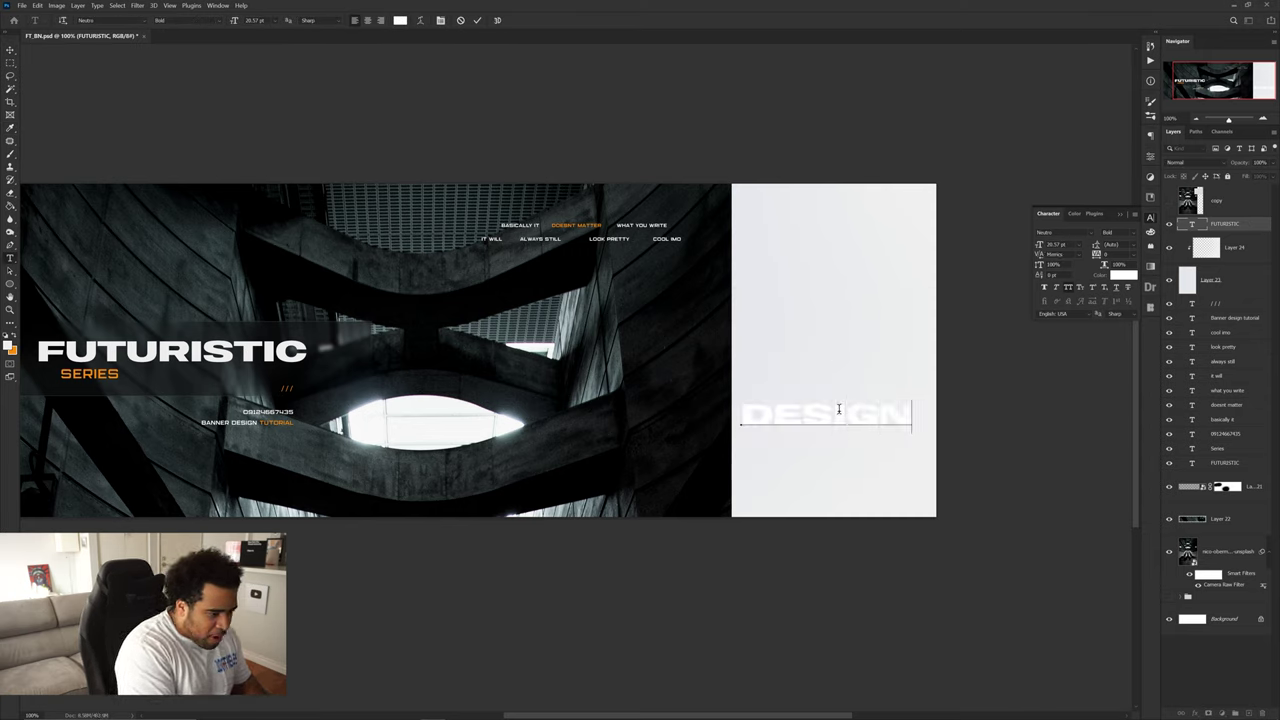
key("ctrl+Return")
key("ctrl+t")
left_click_drag(912, 419, 820, 434)
key("Return")
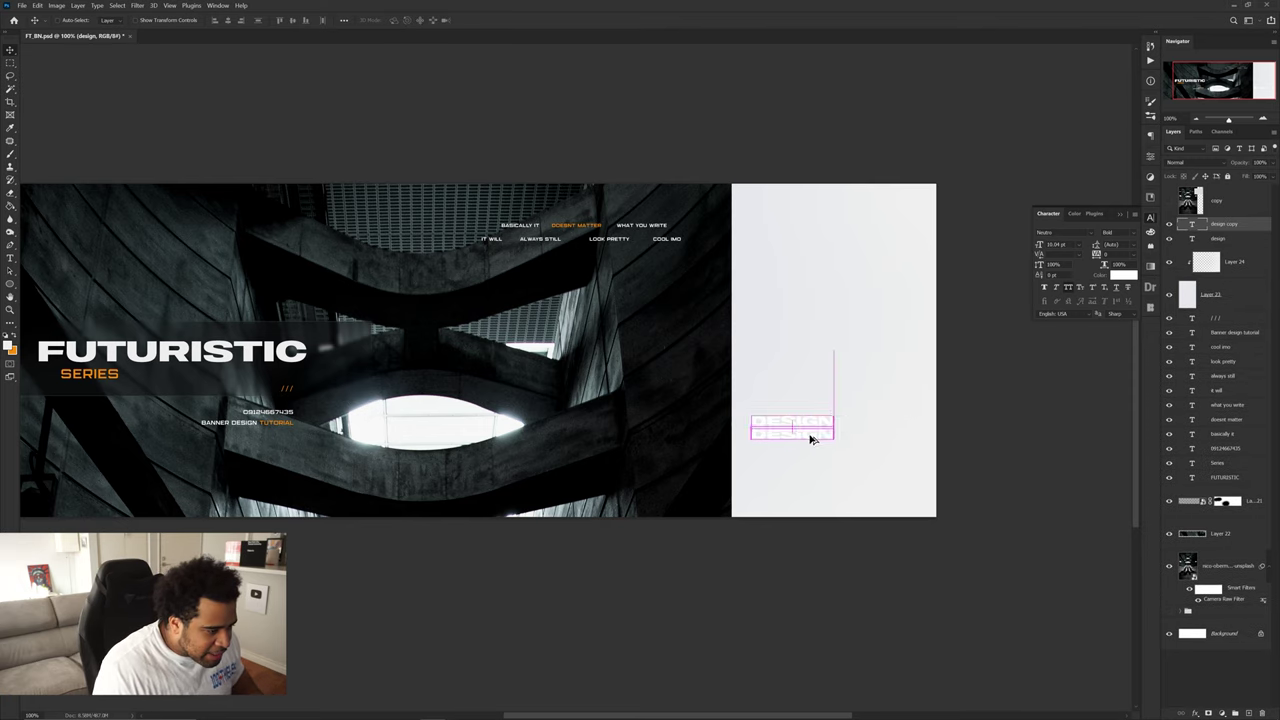
- Retype a duplicate of DESIGN as BANNER and narrow it
double_click(808, 434)
type("BANNER")
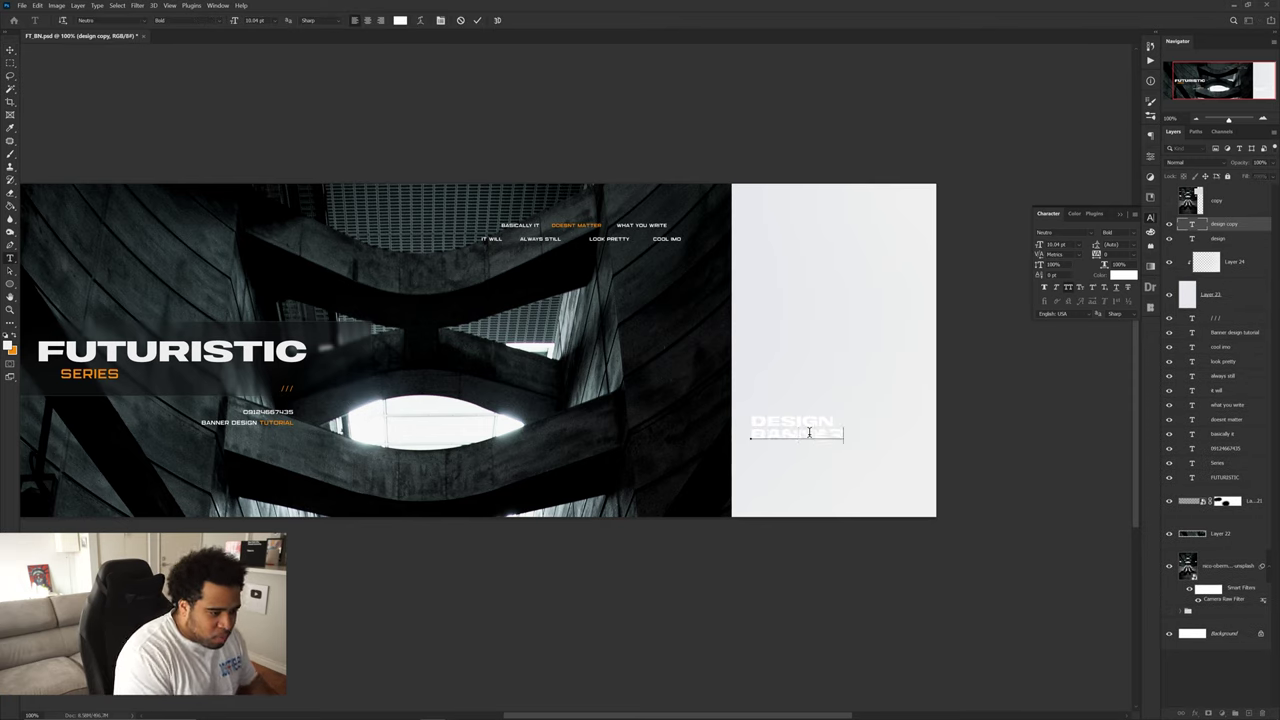
key("ctrl+Return")
key("ctrl+t")
left_click_drag(845, 434, 797, 434)
key("Return")
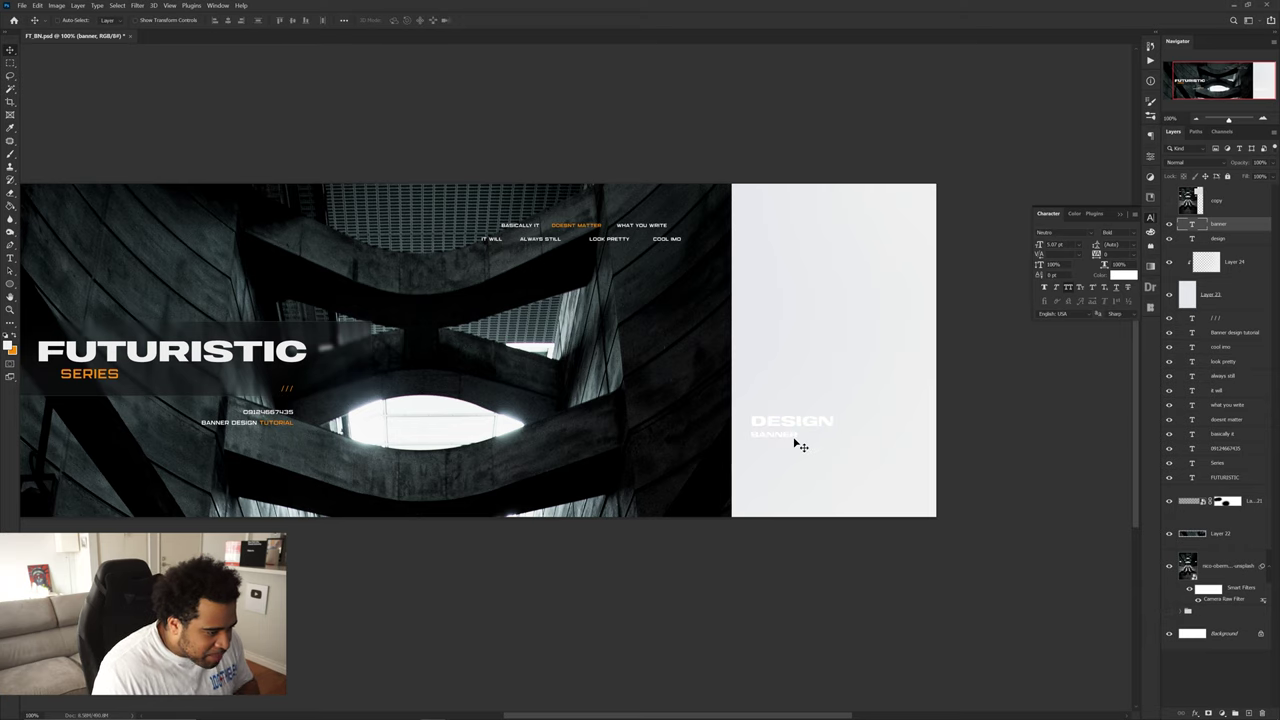
- Rotate DESIGN and BANNER -90° and place them along the panel's right edge
scroll(786, 431, "up", 2)
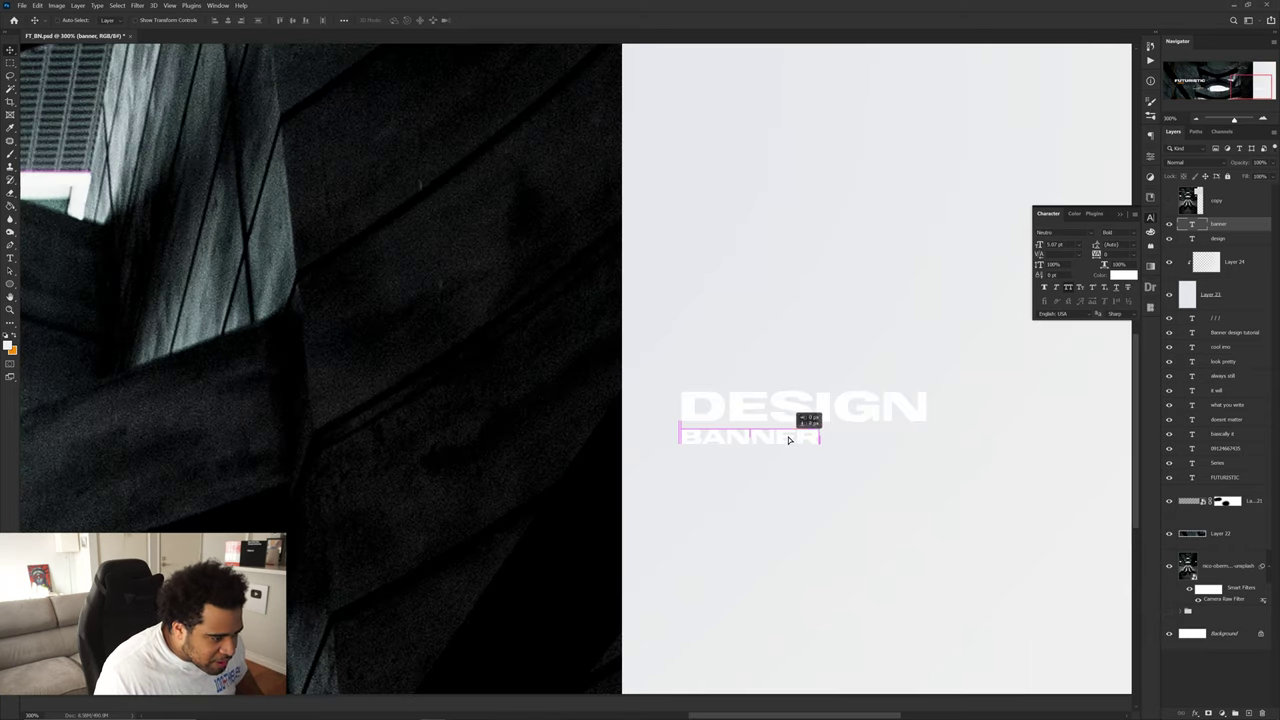
left_click_drag(797, 411, 809, 516)
scroll(809, 516, "down", 2)
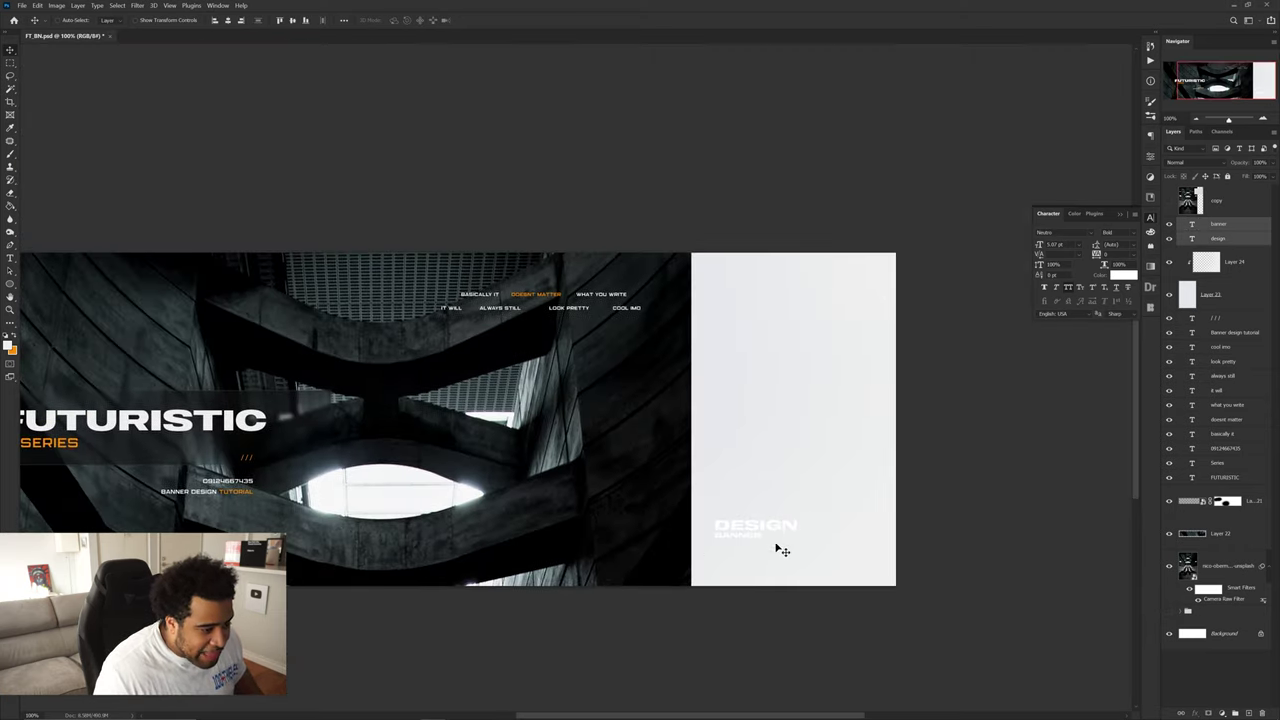
left_click_drag(786, 524, 751, 470)
key("ctrl+t")
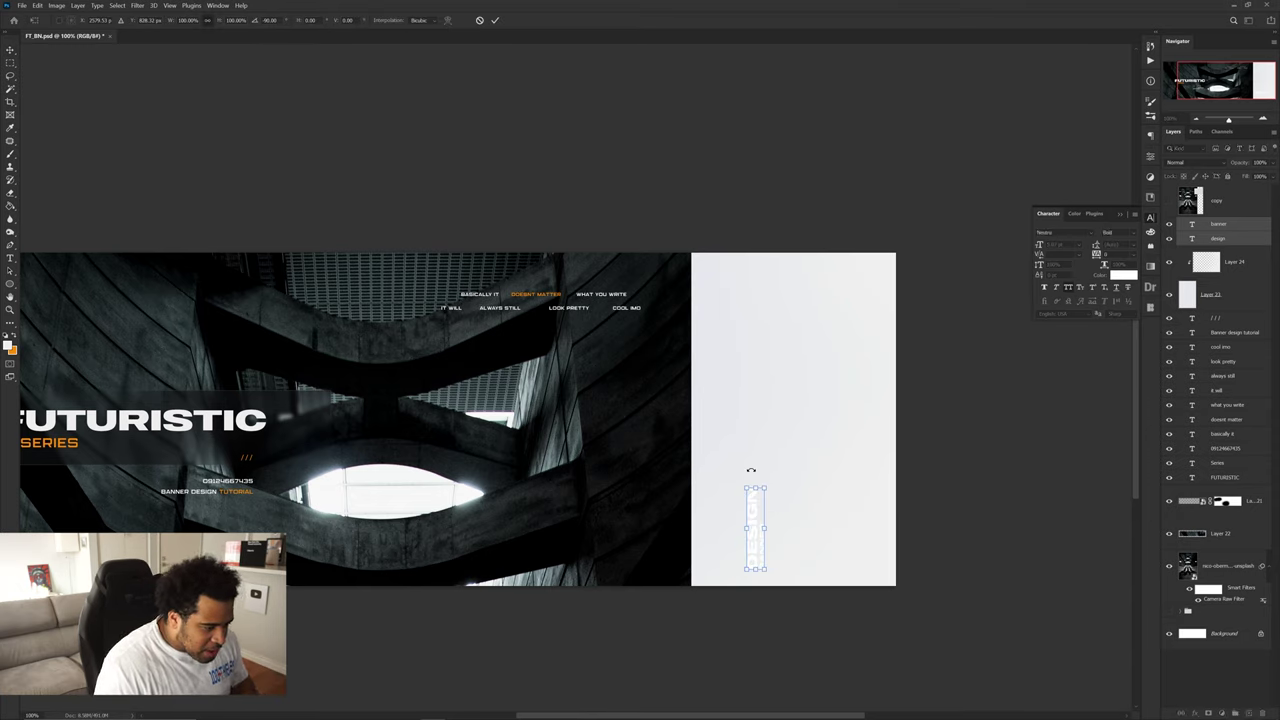
key("Return")
left_click_drag(777, 523, 887, 533)
scroll(880, 520, "left", 3)
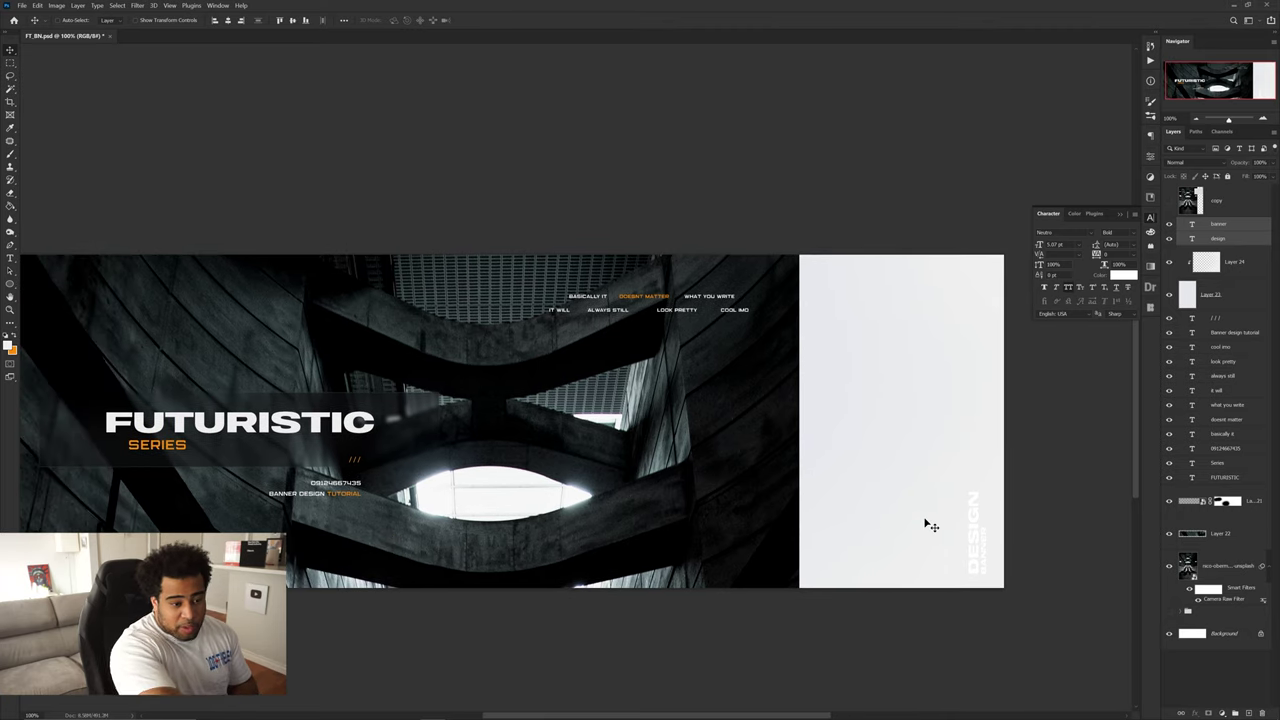
- Recentre the banner in view and close the Character panel
key("ctrl")
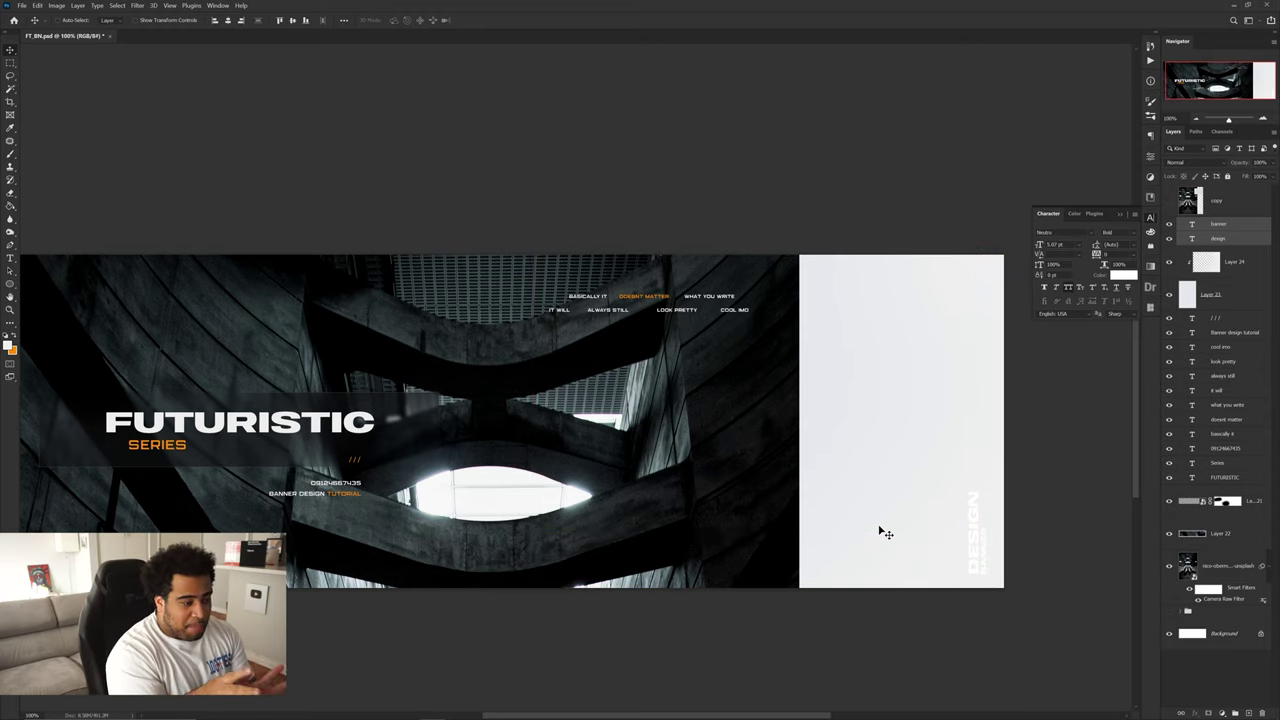
left_click_drag(730, 405, 766, 391)
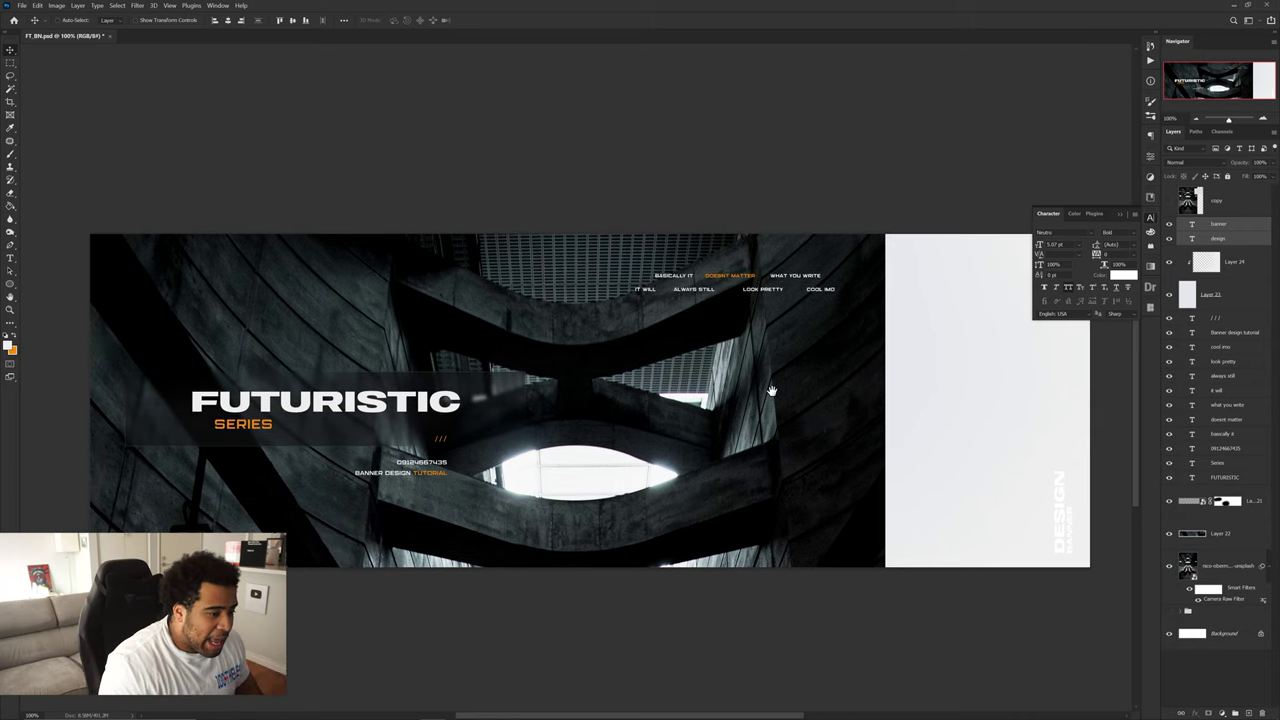
left_click(1150, 218)
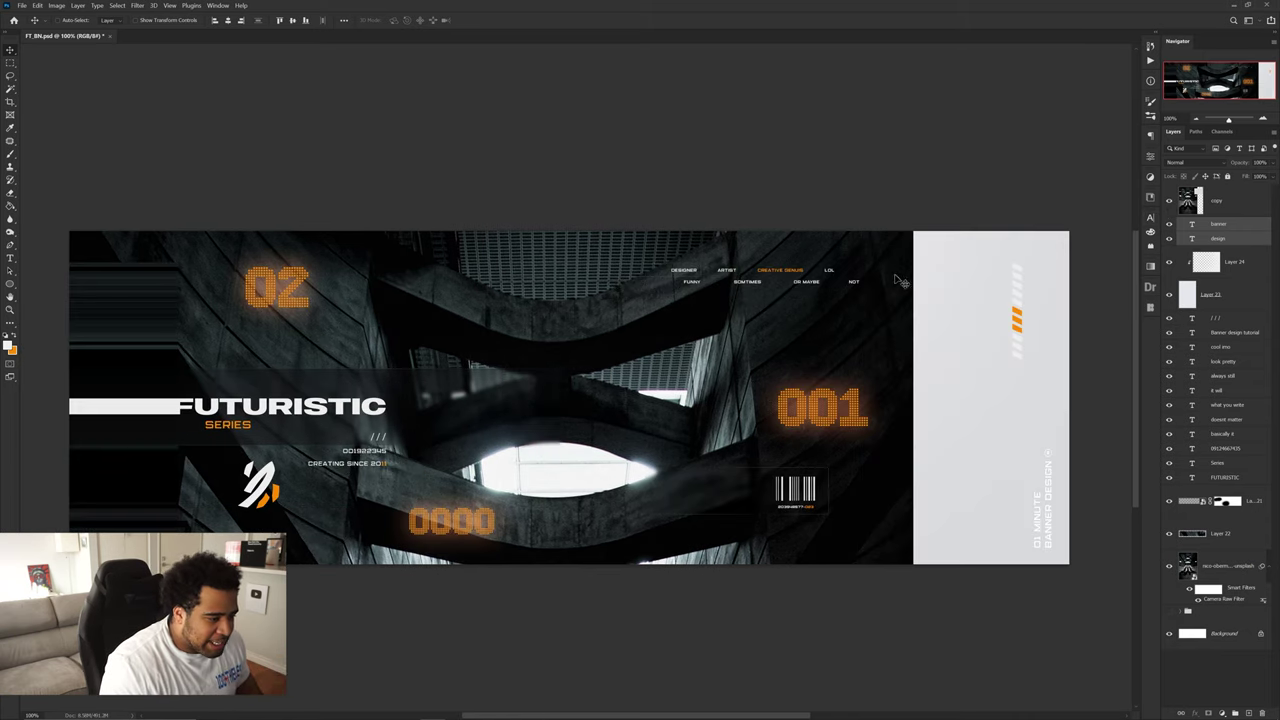
scroll(790, 497, "up", 4)
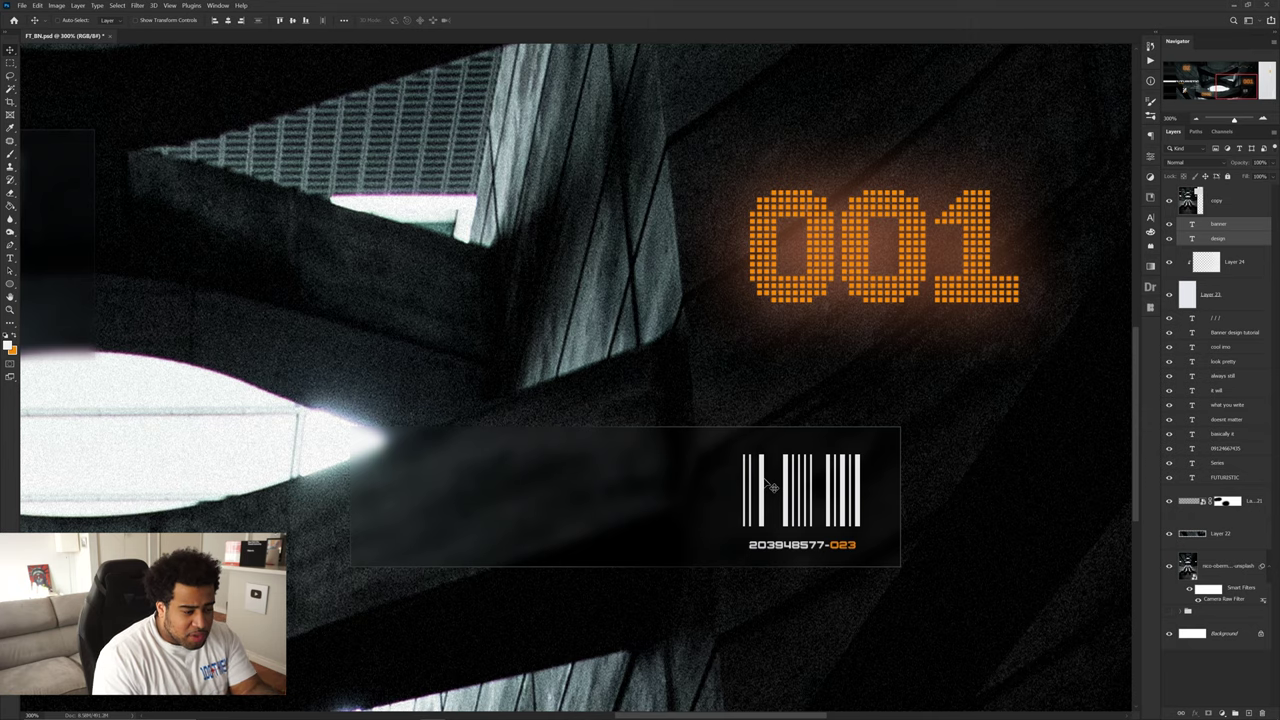
- Hide the reference design and fill a rectangular marquee white on a new layer as the first bar
left_click(1168, 201)
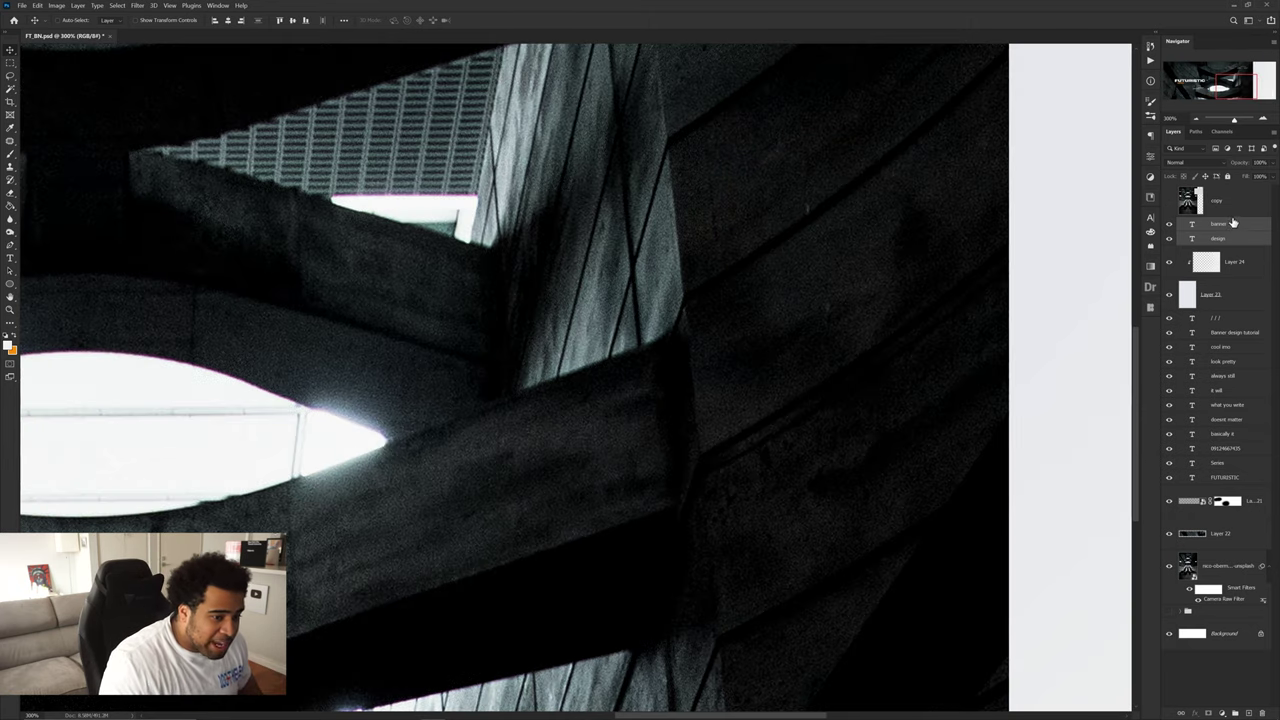
left_click(1250, 712)
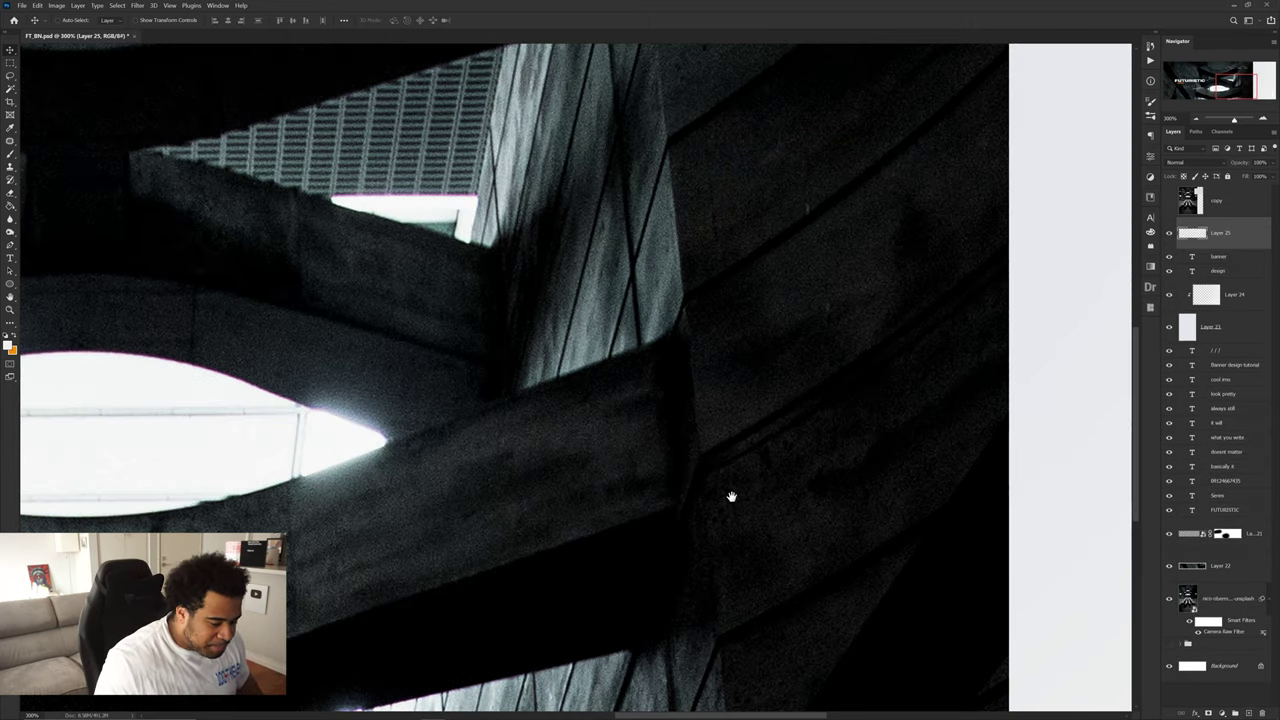
left_click_drag(731, 503, 766, 480)
key("m")
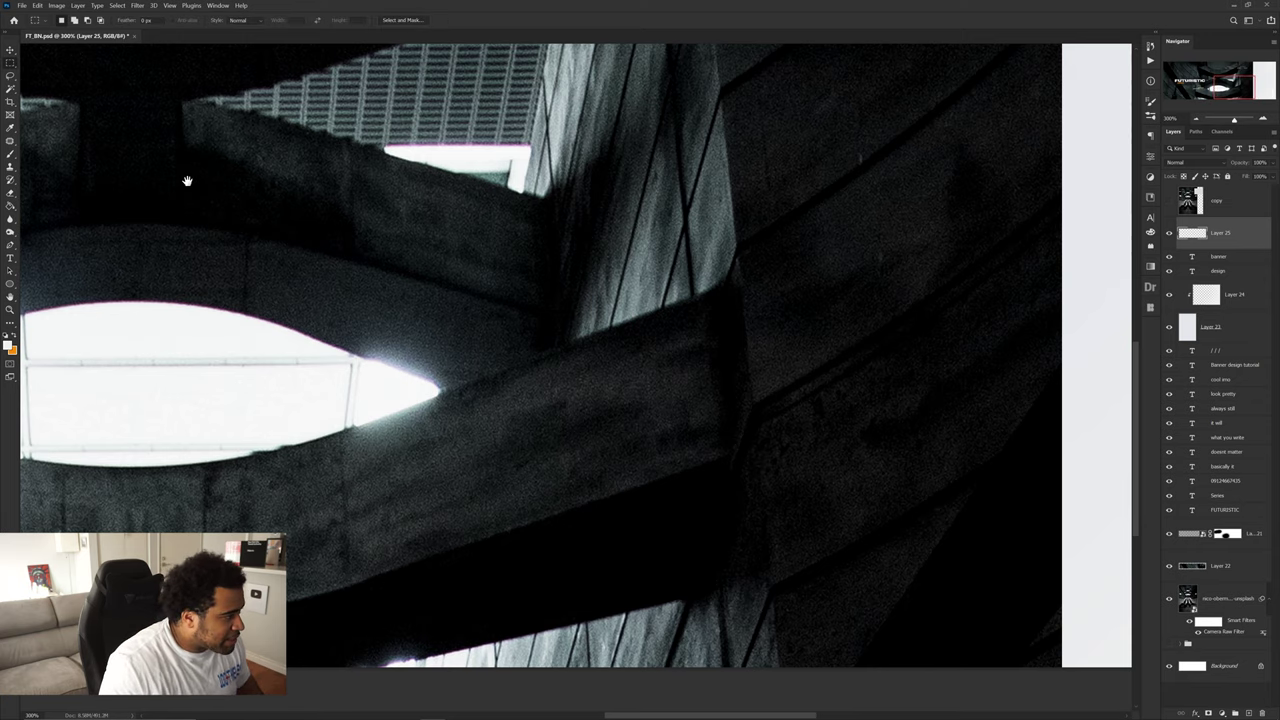
left_click_drag(451, 417, 549, 399)
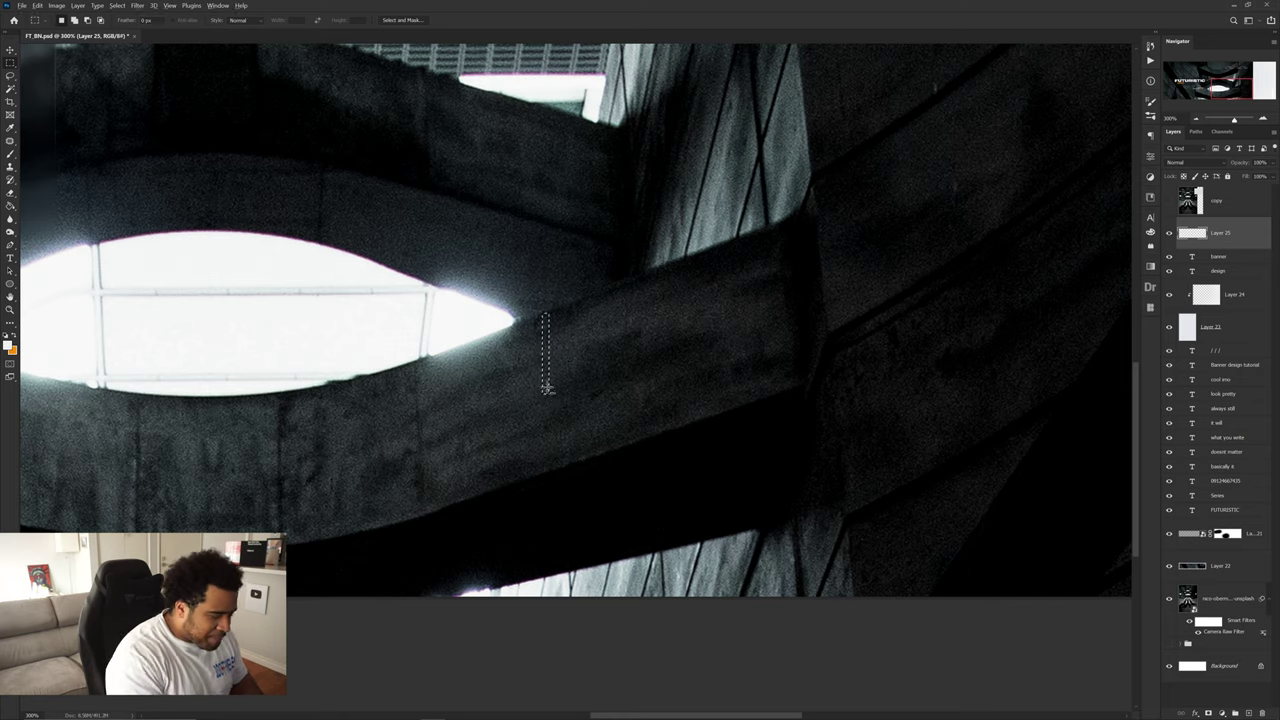
key("alt+BackSpace")
key("ctrl+d")
key("v")
- Duplicate the white bar beside it and narrow the copy into a thin bar
scroll(543, 344, "down", 4)
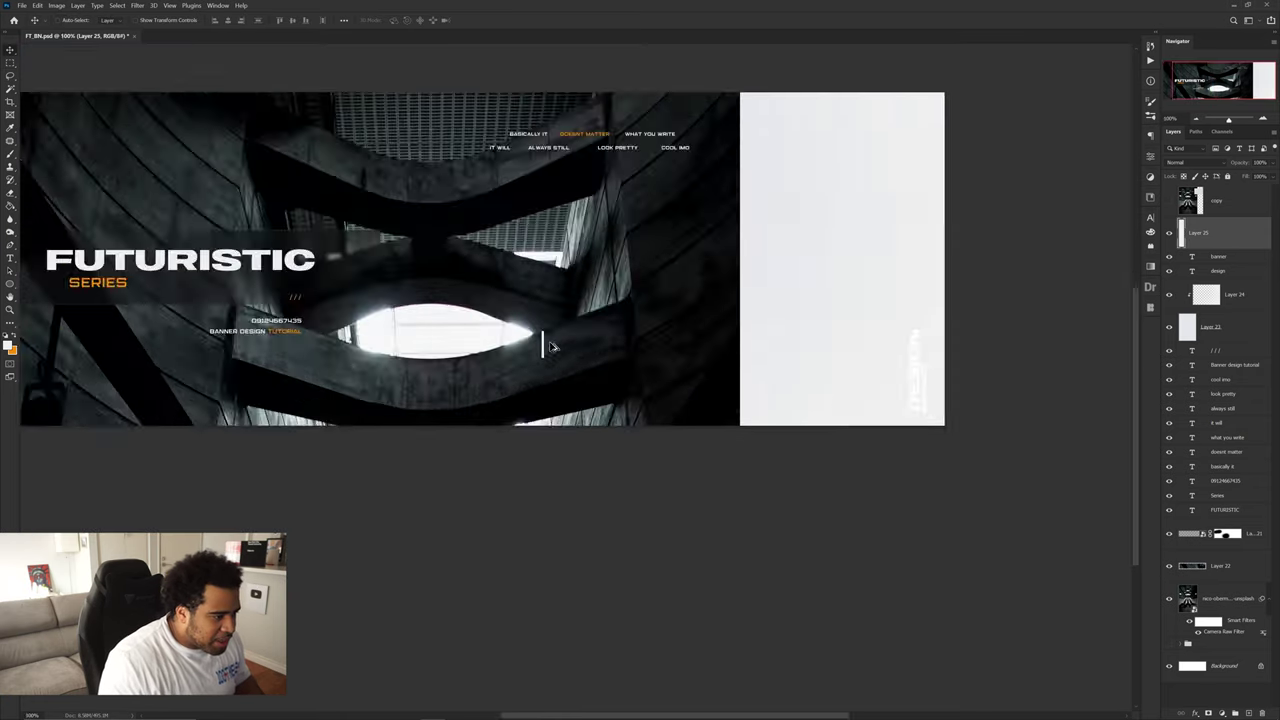
scroll(546, 340, "up", 8)
left_click_drag(552, 350, 570, 346)
key("ctrl+t")
scroll(570, 340, "up", 4)
scroll(570, 338, "up", 4)
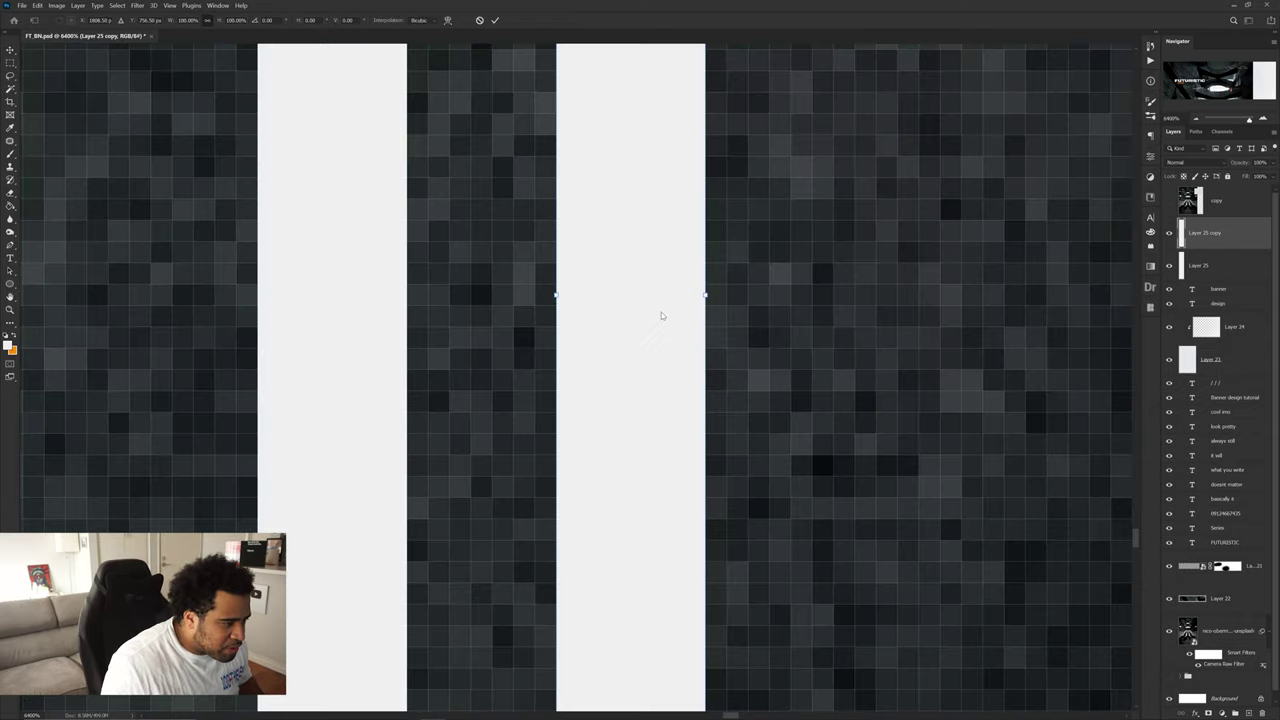
left_click_drag(705, 295, 563, 330)
key("Return")
scroll(625, 304, "down", 3)
- Copy the thick and thin bars further right to extend the barcode
left_click(589, 323, "shift")
scroll(563, 330, "down", 9)
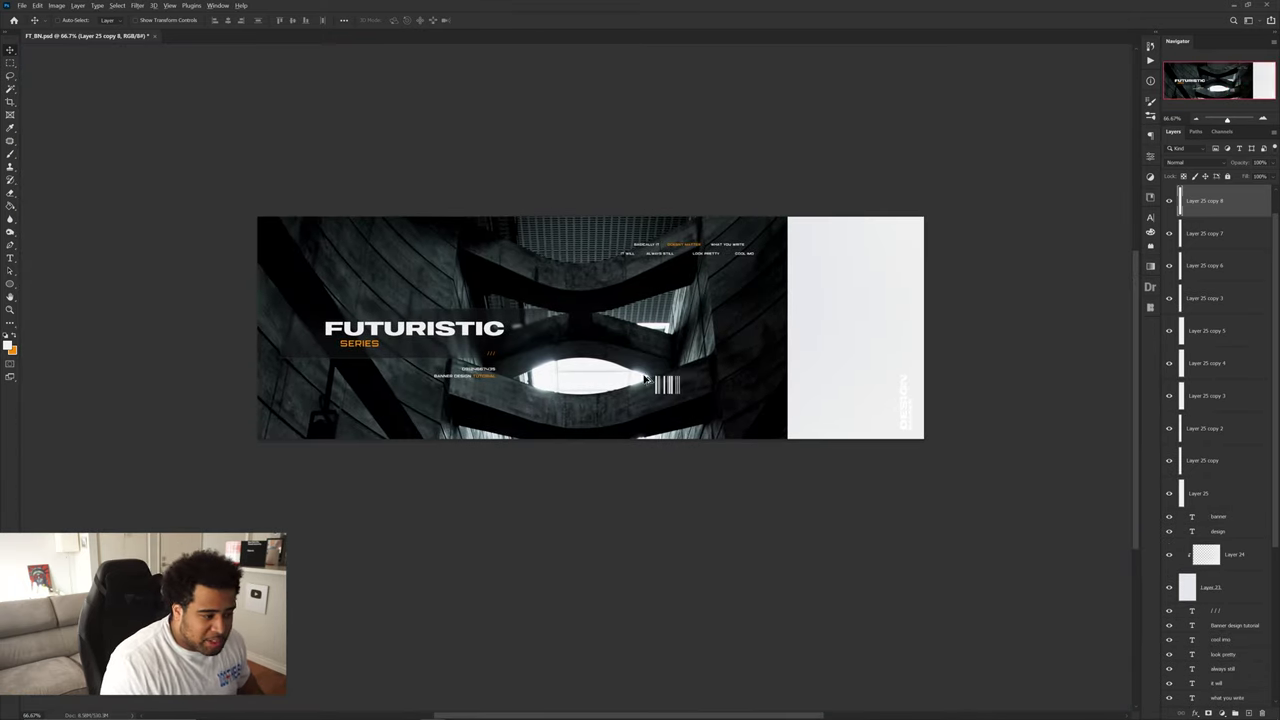
scroll(650, 375, "up", 8)
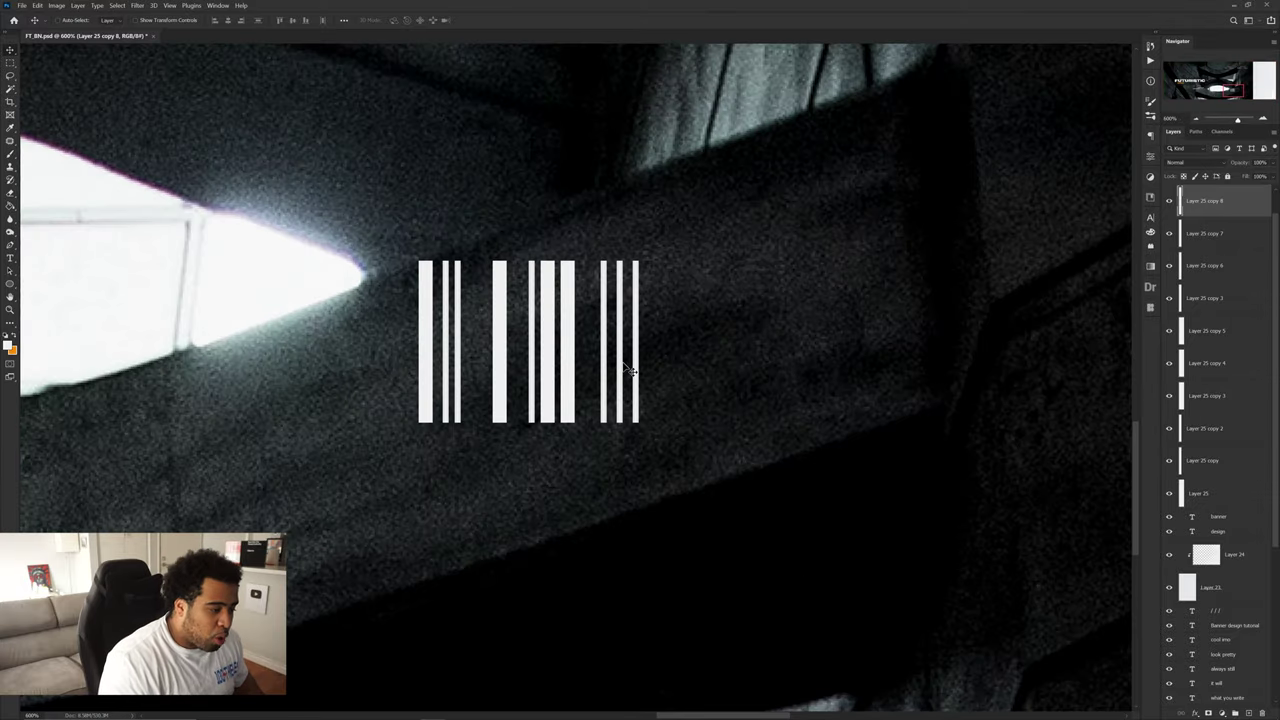
left_click_drag(586, 360, 730, 358)
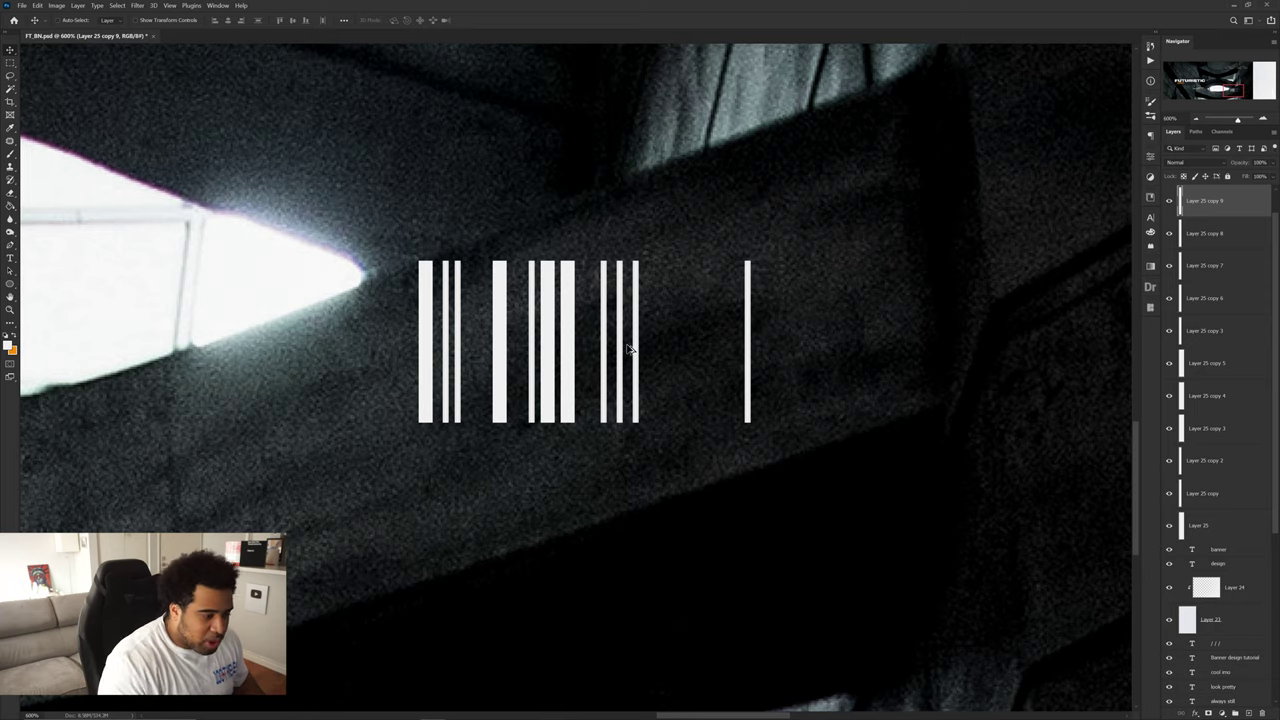
left_click_drag(630, 350, 919, 349)
left_click_drag(795, 357, 883, 362)
key("ctrl+z")
key("ctrl+z")
key("ctrl+z")
key("ctrl+z")
key("ctrl+z")
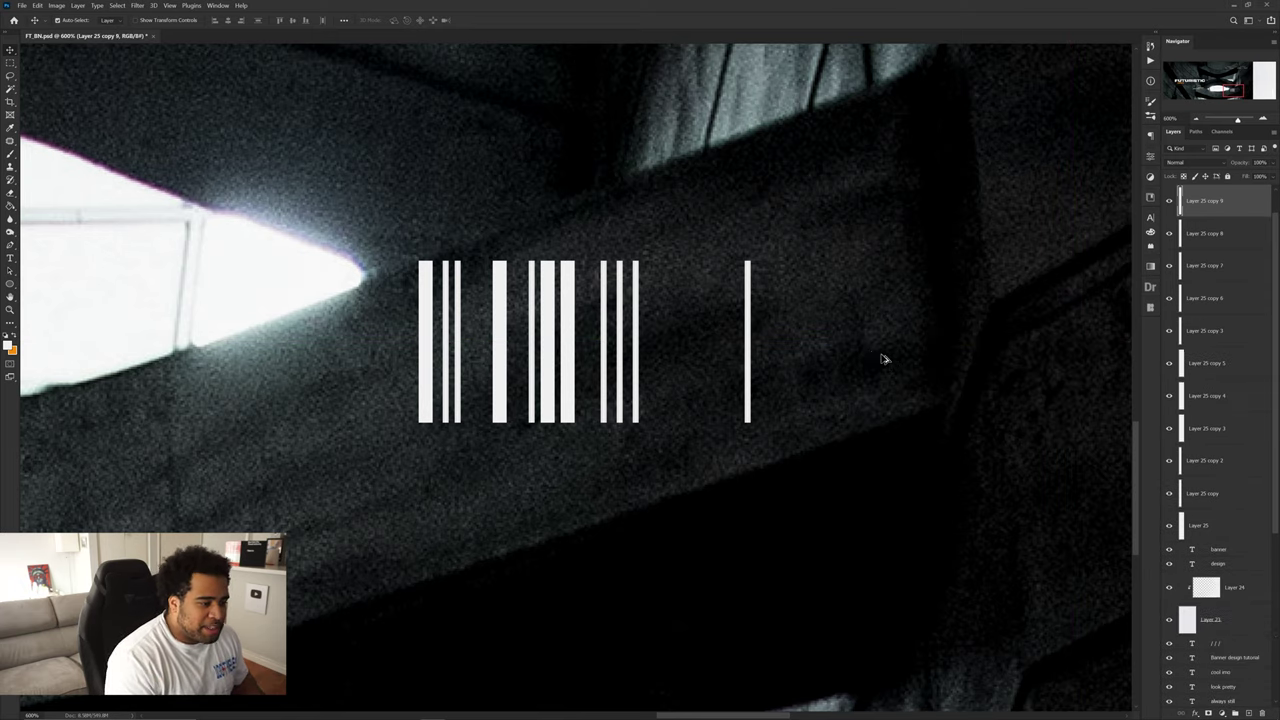
scroll(773, 362, "left", 2)
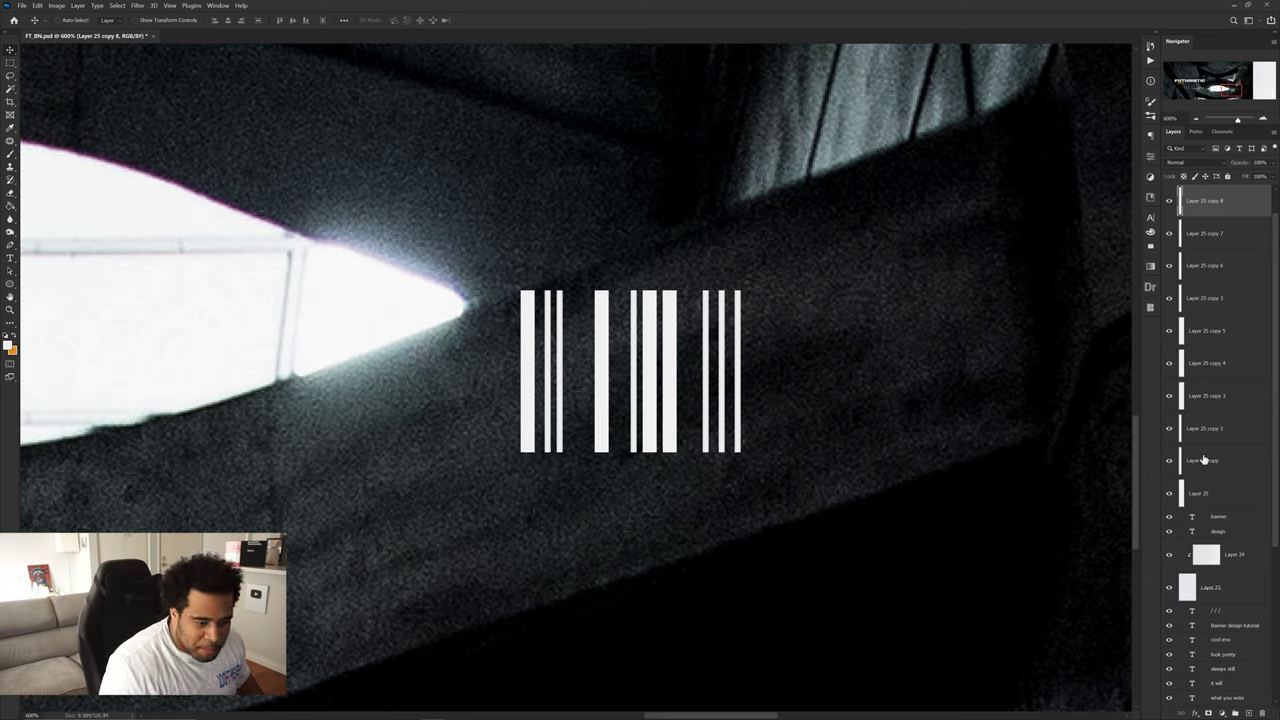
- Select all the bar layers and group them into Group 4
left_click(1203, 459, "shift")
left_click(1200, 495, "shift")
key("ctrl+g")
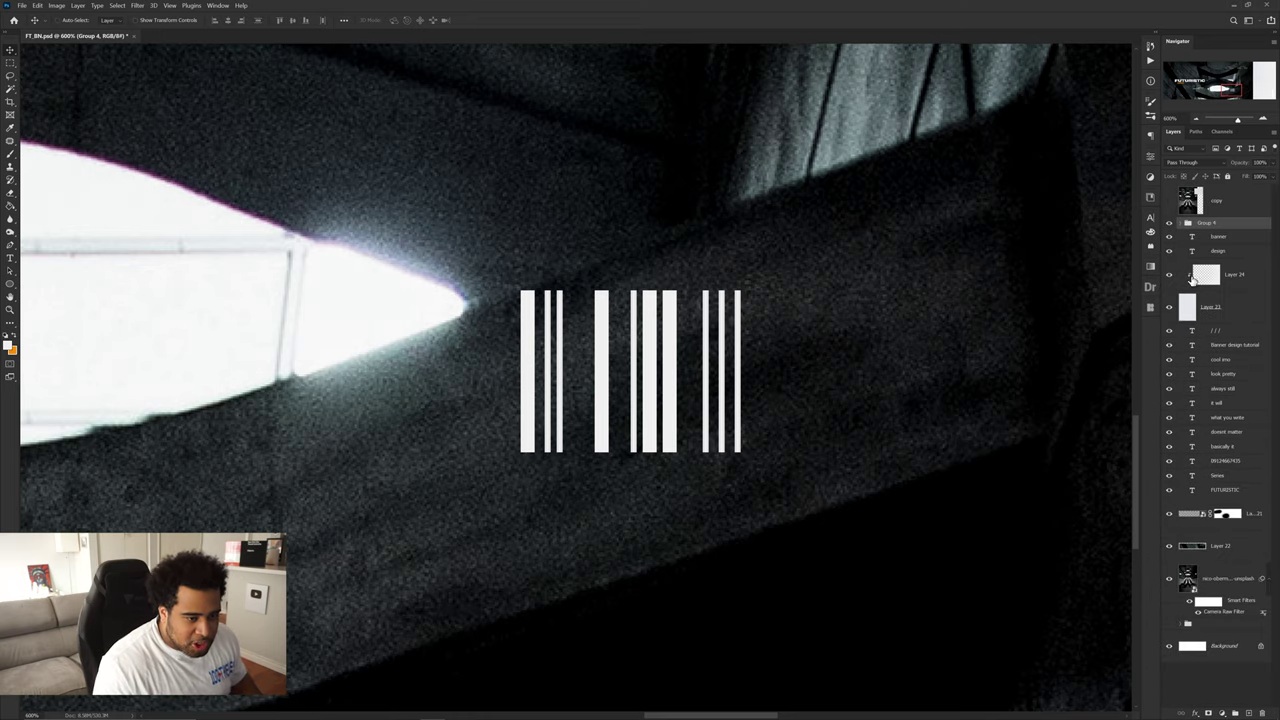
left_click_drag(1180, 222, 1200, 268)
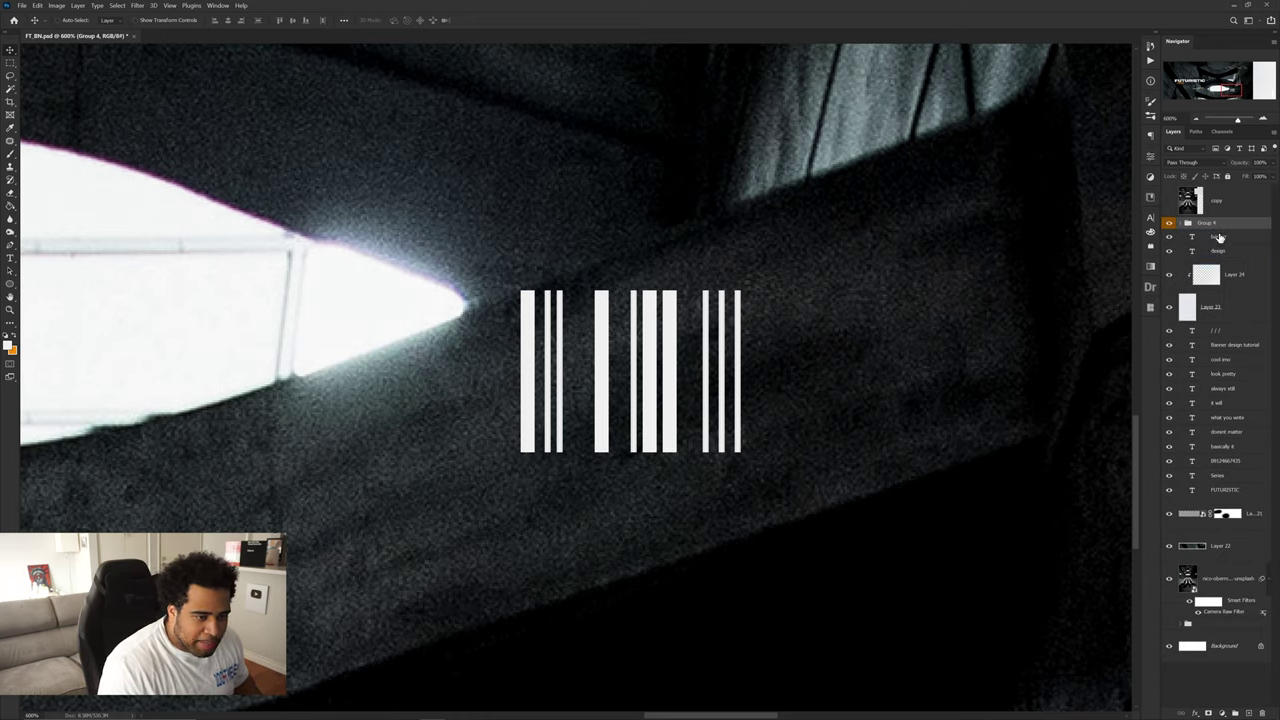
left_click(1219, 233)
- Duplicate the phone-number text under the barcode and replace it with the new number ending in '- 456'
scroll(700, 400, "down", 5)
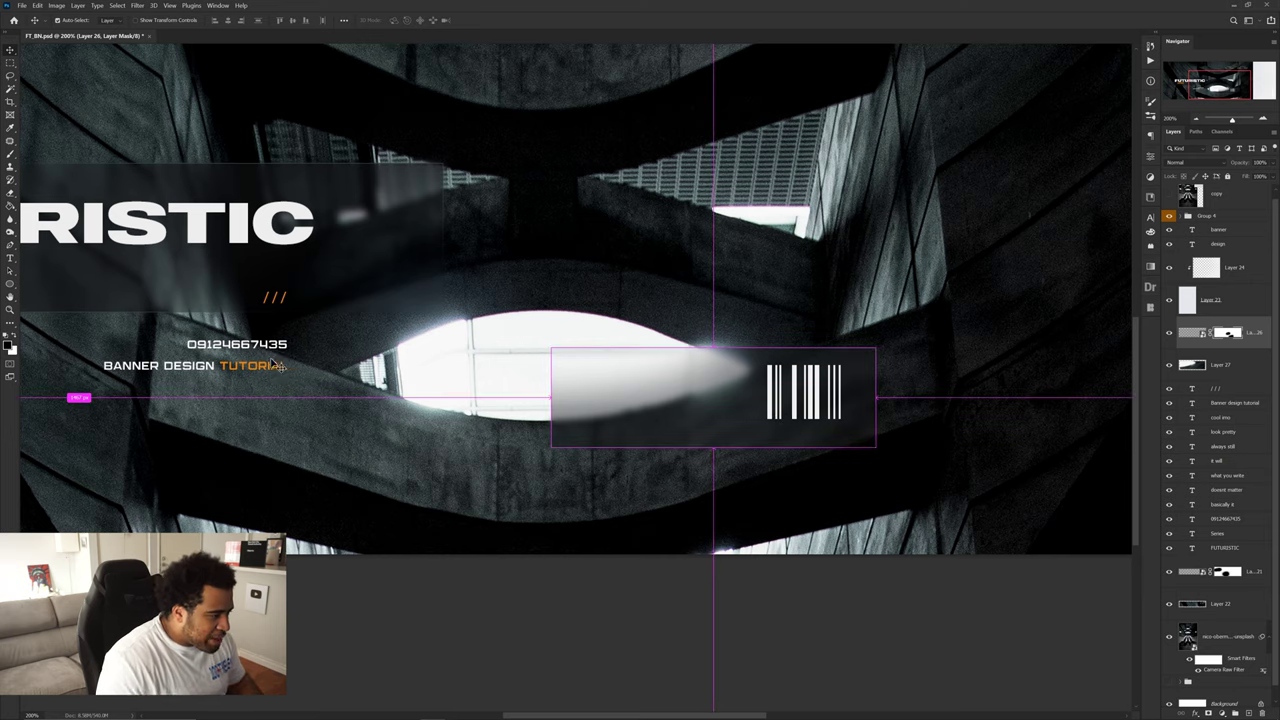
left_click(258, 345, "ctrl")
left_click_drag(805, 441, 806, 441)
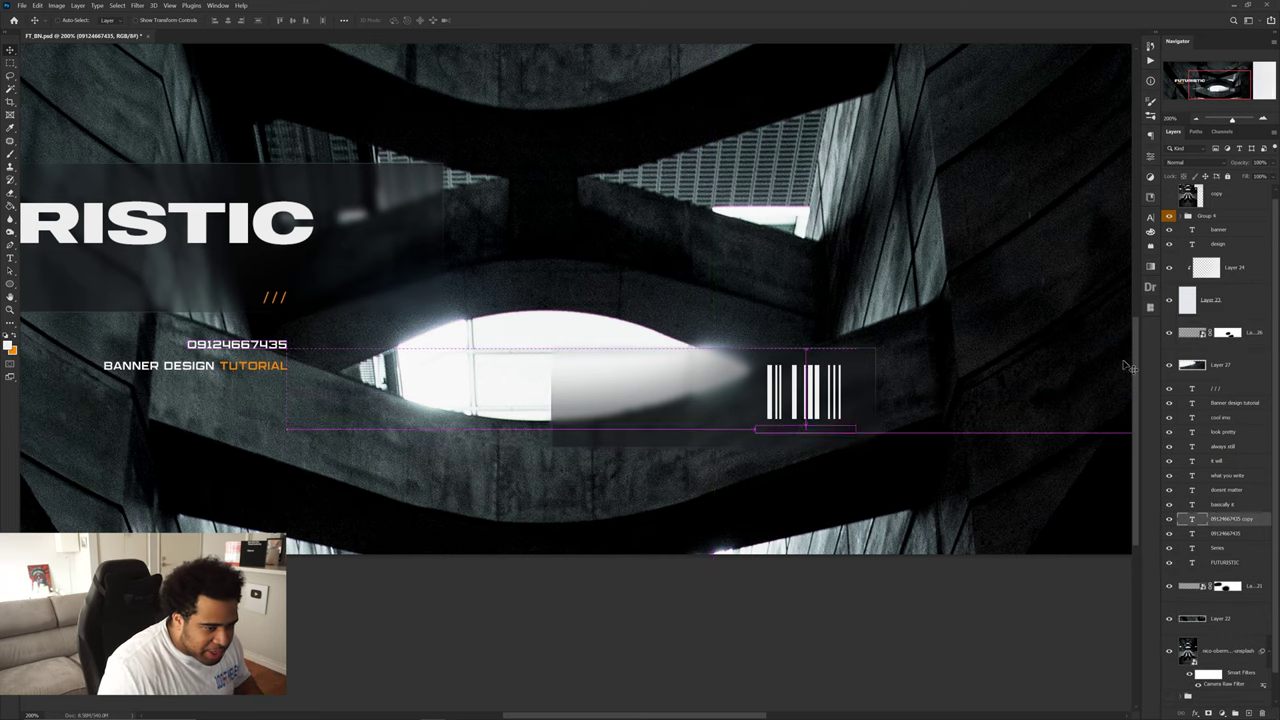
double_click(820, 428)
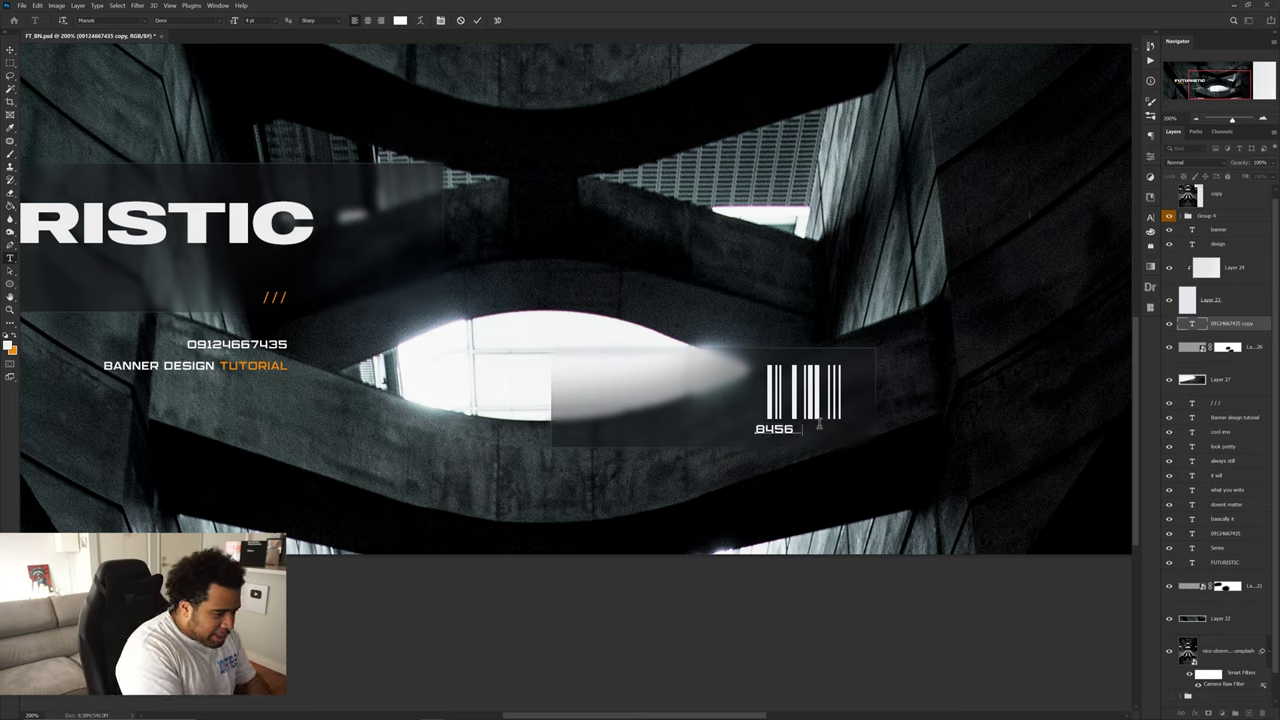
key("ctrl+a")
key("ctrl+Return")
- Nudge the new number line slightly right beneath the barcode
key("ctrl+t")
key("Return")
key("v")
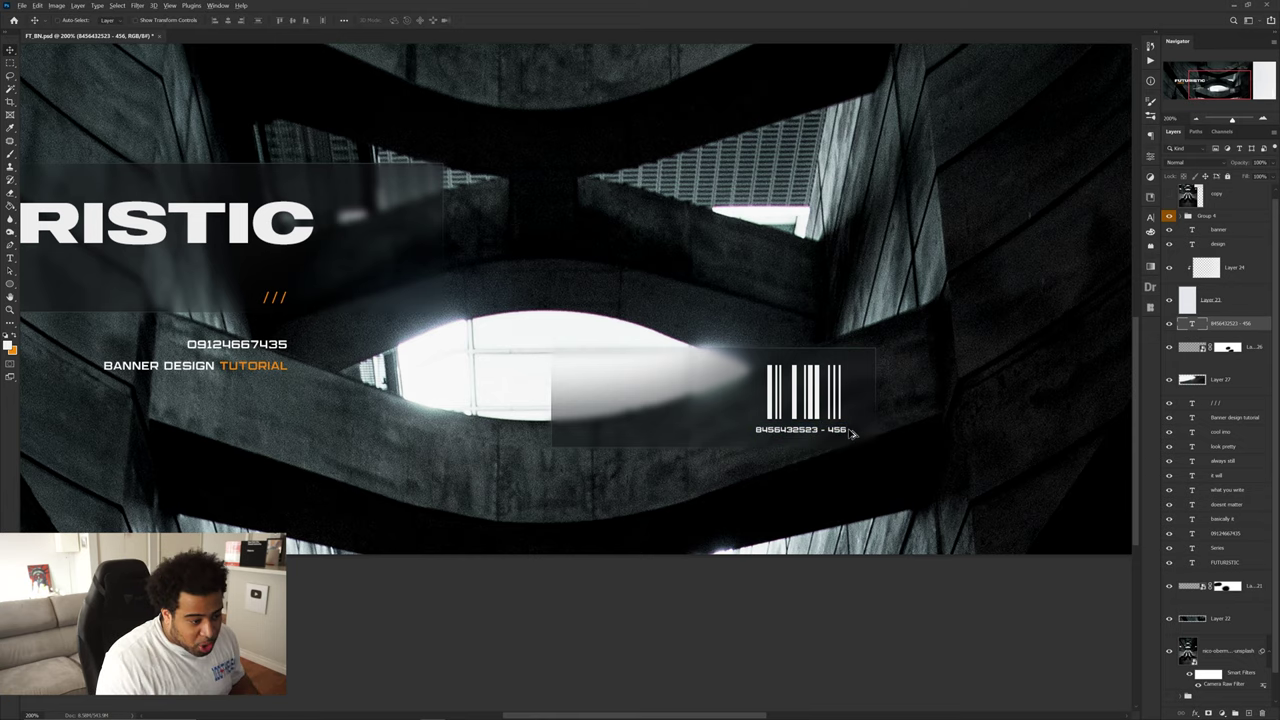
scroll(851, 428, "up", 2)
left_click_drag(818, 437, 873, 423)
- Recolour the '456' part of the number line orange
key("t")
left_click(400, 20)
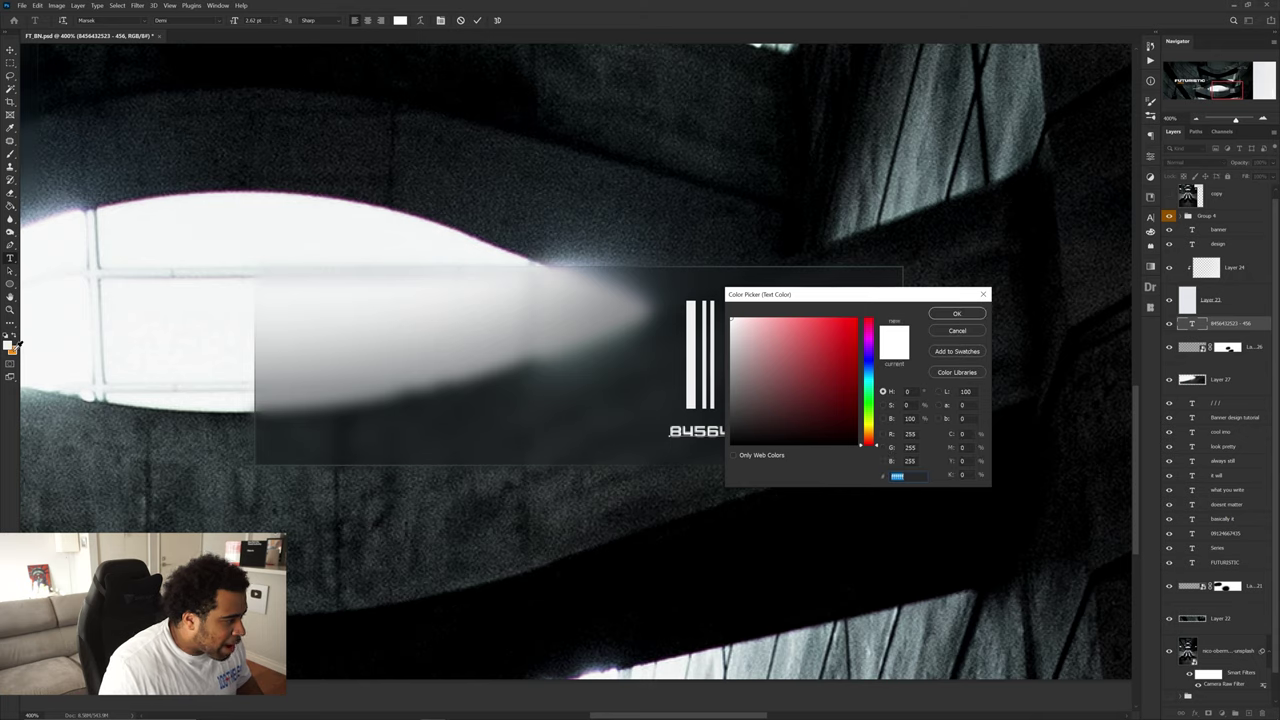
left_click(868, 432)
key("Return")
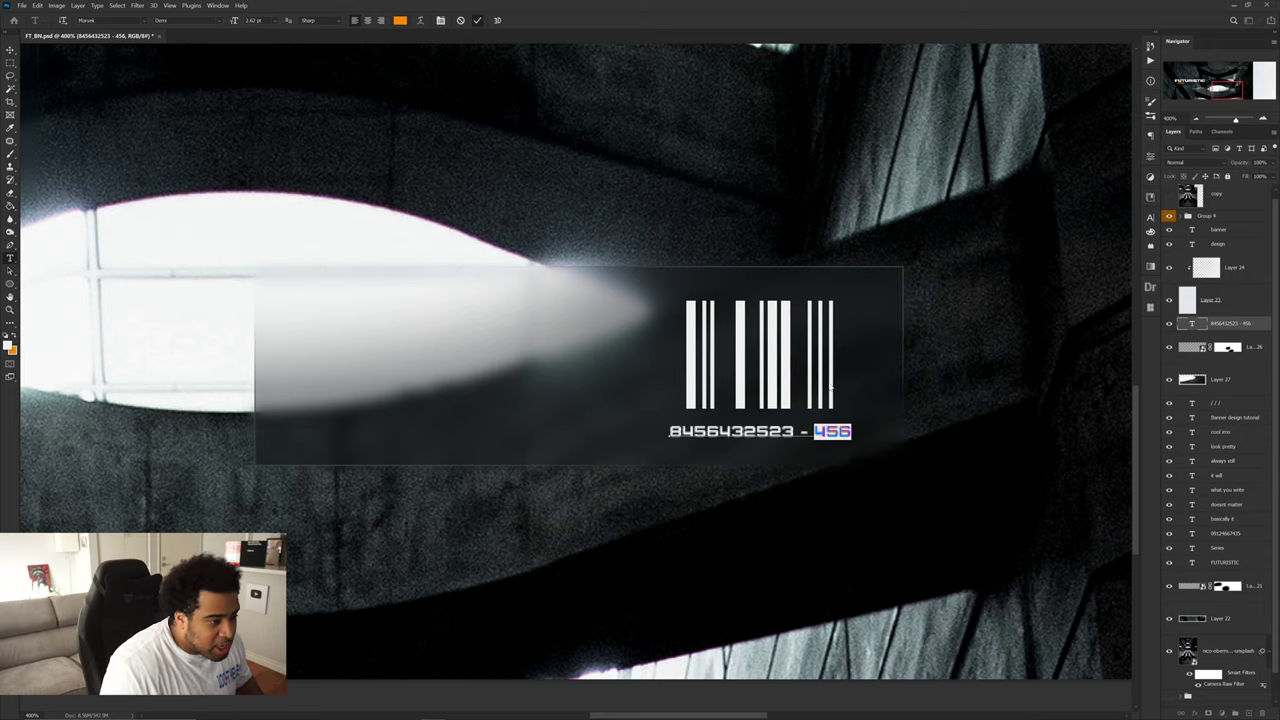
key("ctrl+Return")
key("v")
scroll(826, 380, "down", 5)
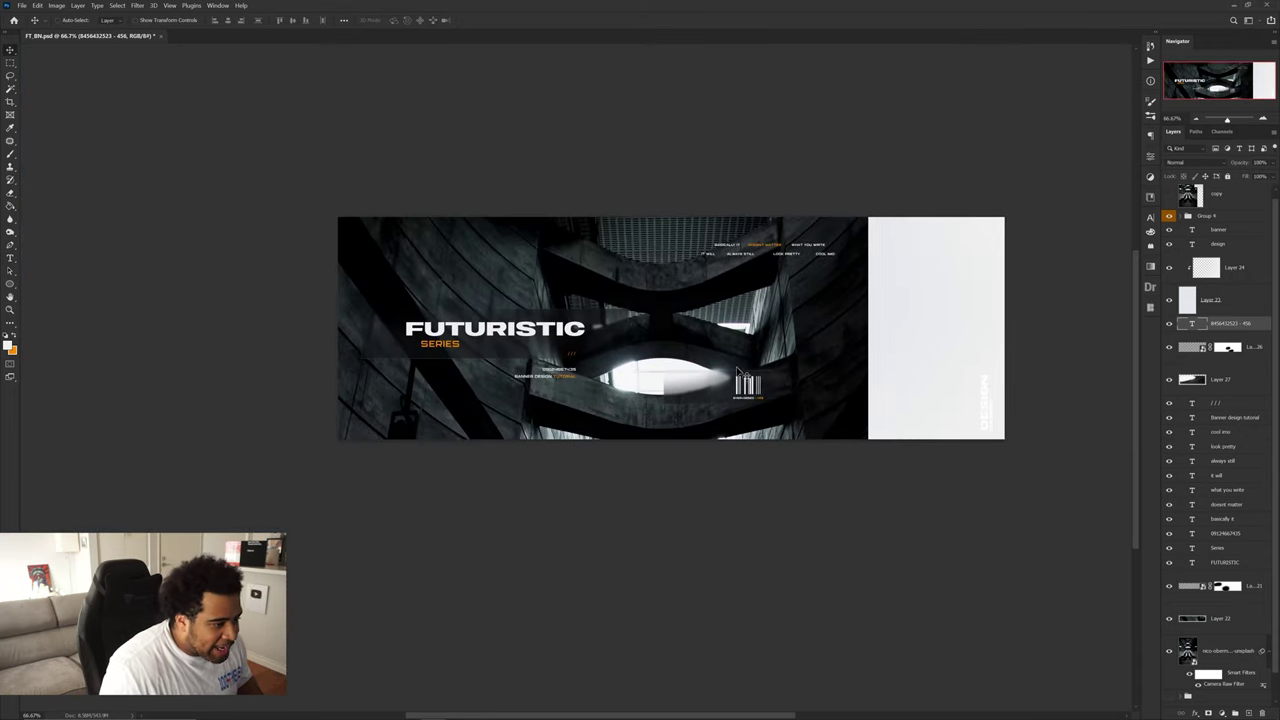
- Compare against the alternate 'copy' design, then stamp visible layers into a merged layer above Group 4
scroll(720, 374, "up", 1)
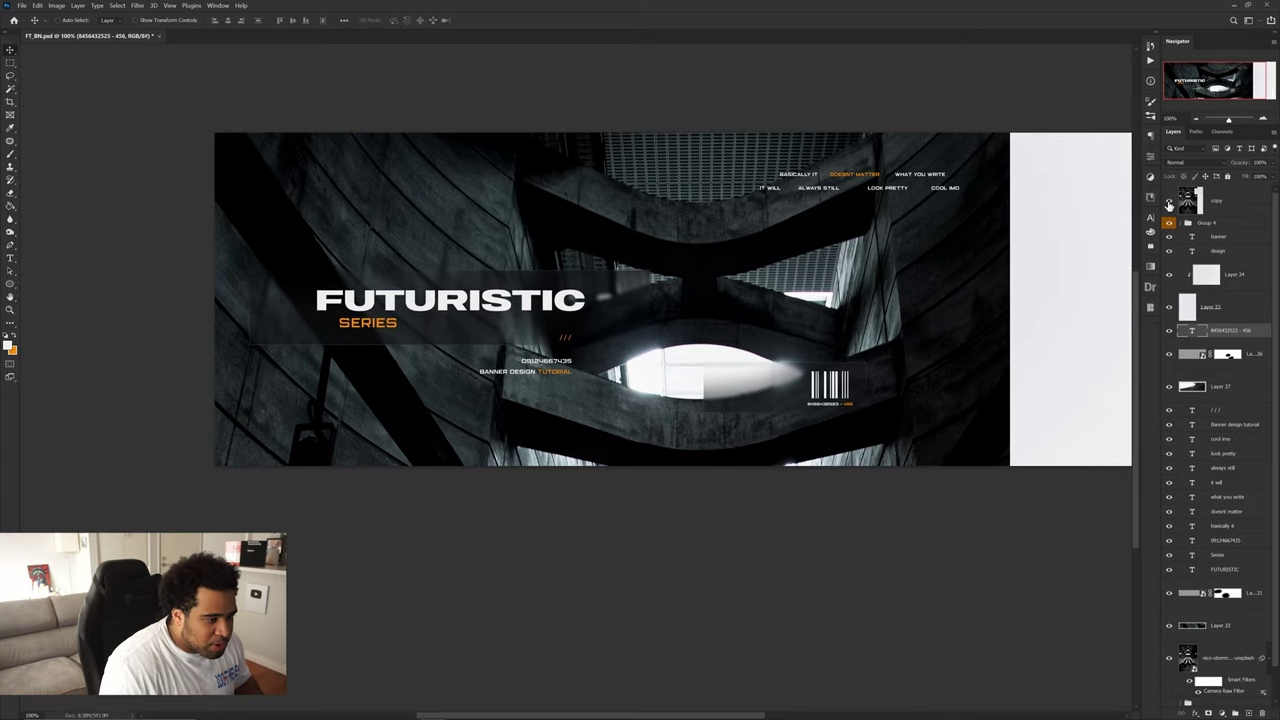
left_click(1169, 203)
left_click(1169, 203)
left_click_drag(864, 320, 836, 330)
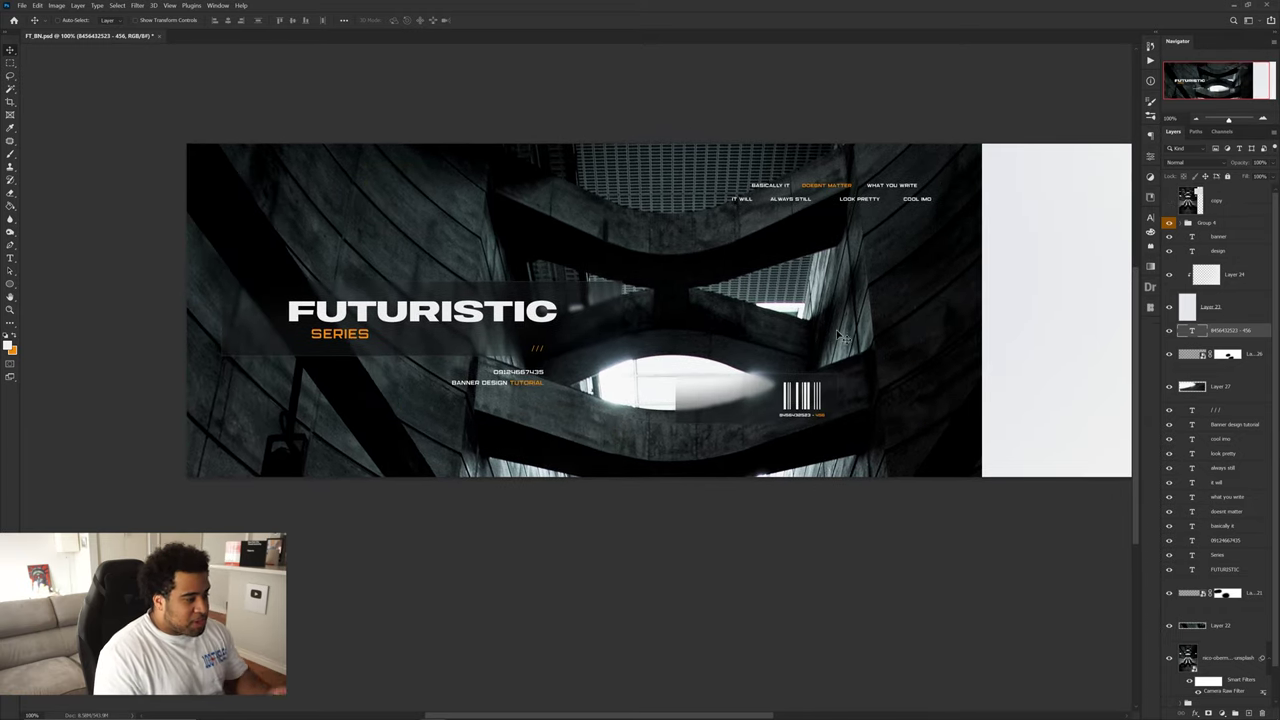
left_click(1169, 203)
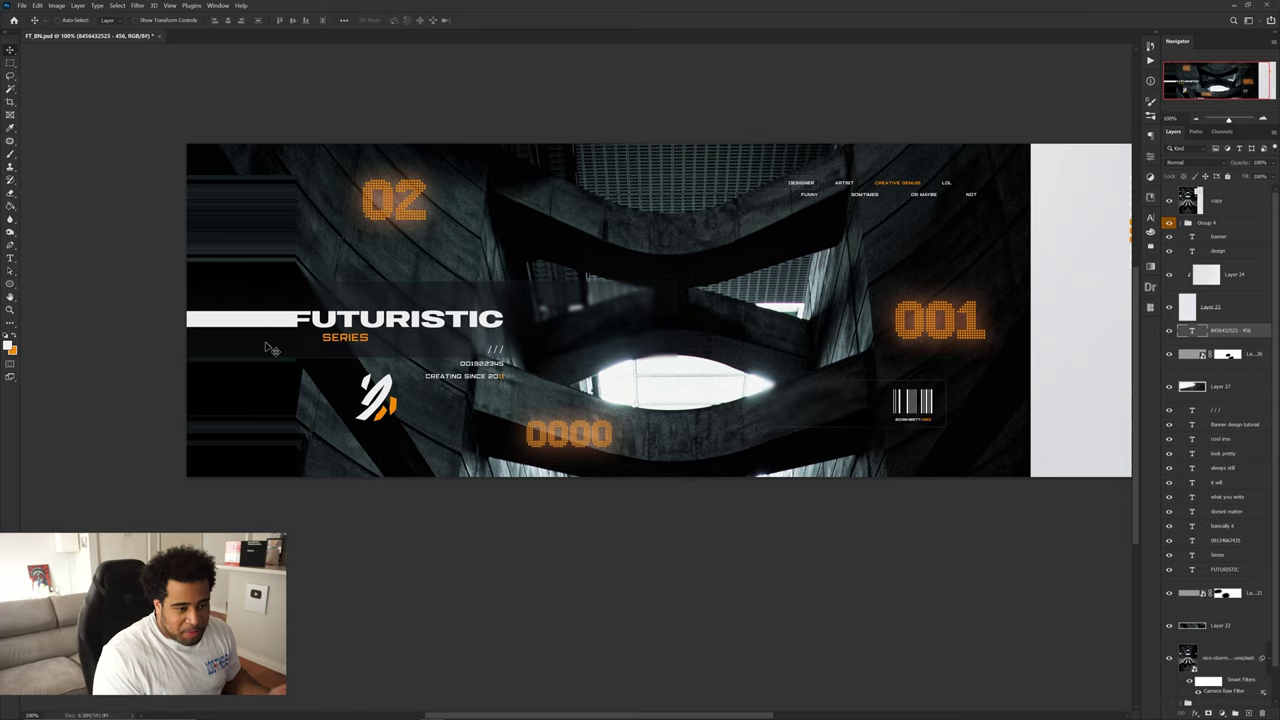
left_click(1168, 204)
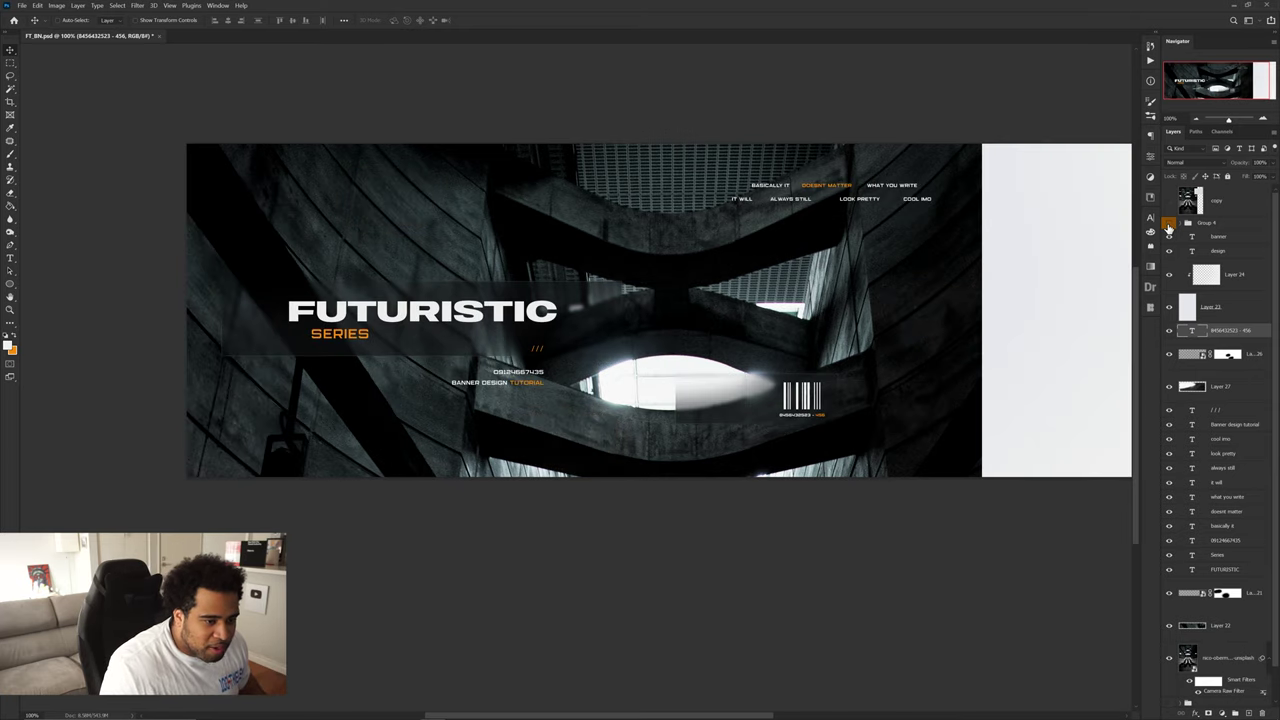
left_click(1202, 225)
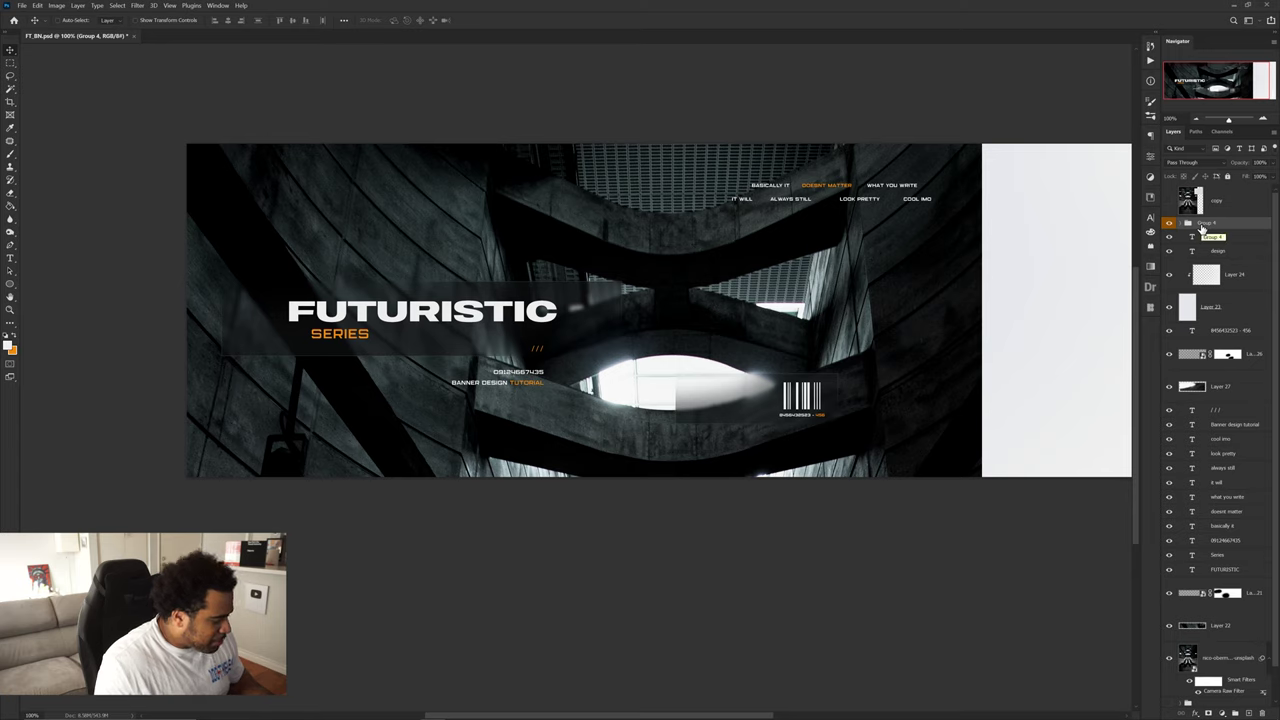
key("ctrl+shift+alt+e")
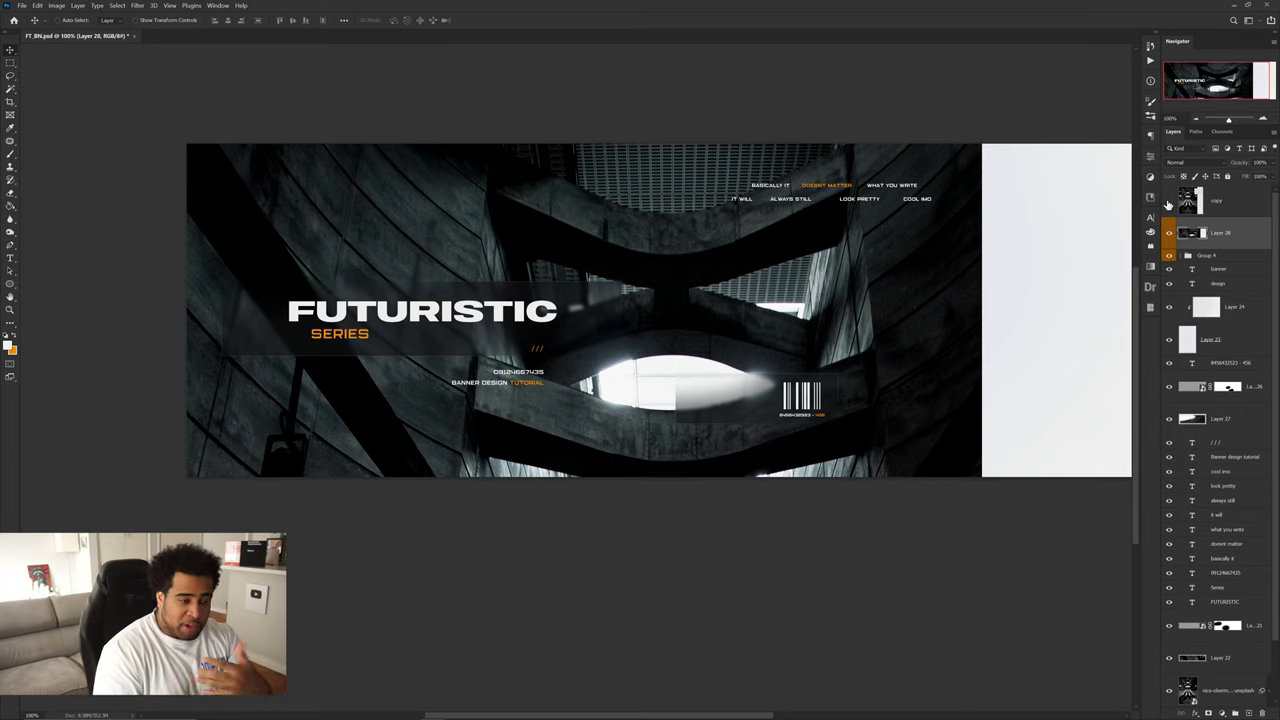
- Marquee-select a narrow strip along the banner's left edge on the merged layer
left_click_drag(632, 313, 850, 216)
key("ctrl+z")
scroll(814, 284, "left", 8)
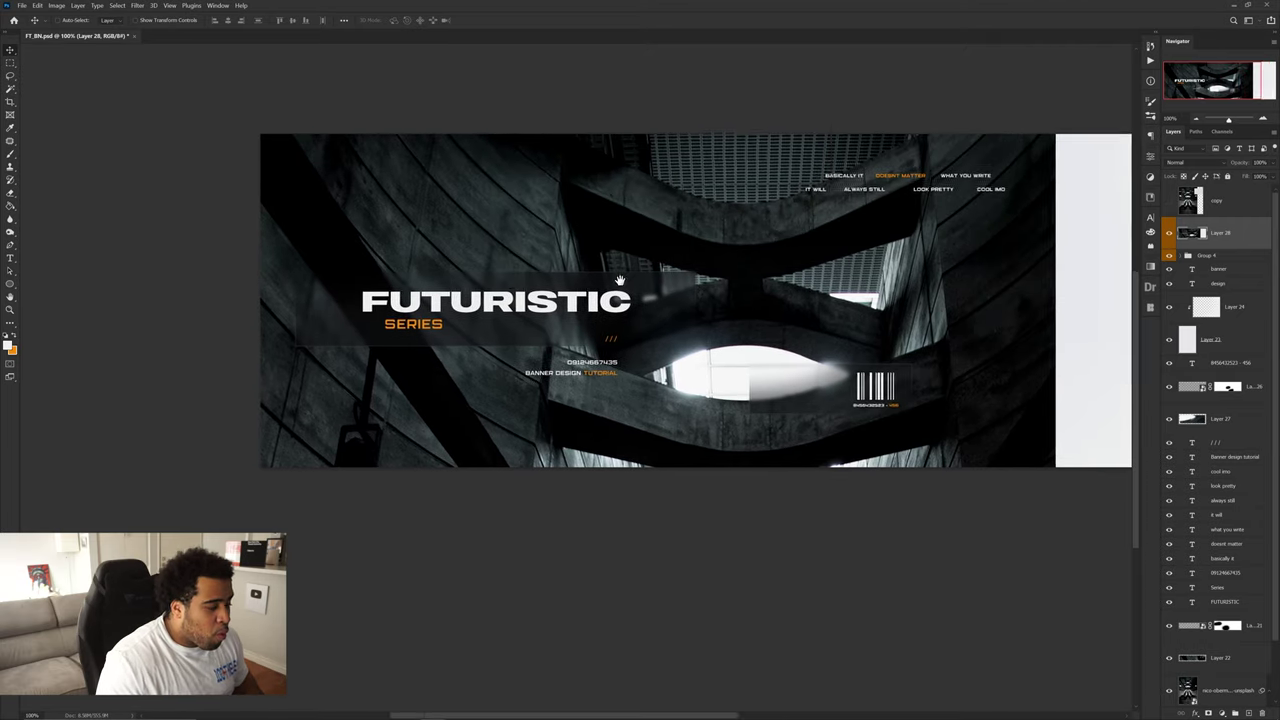
key("m")
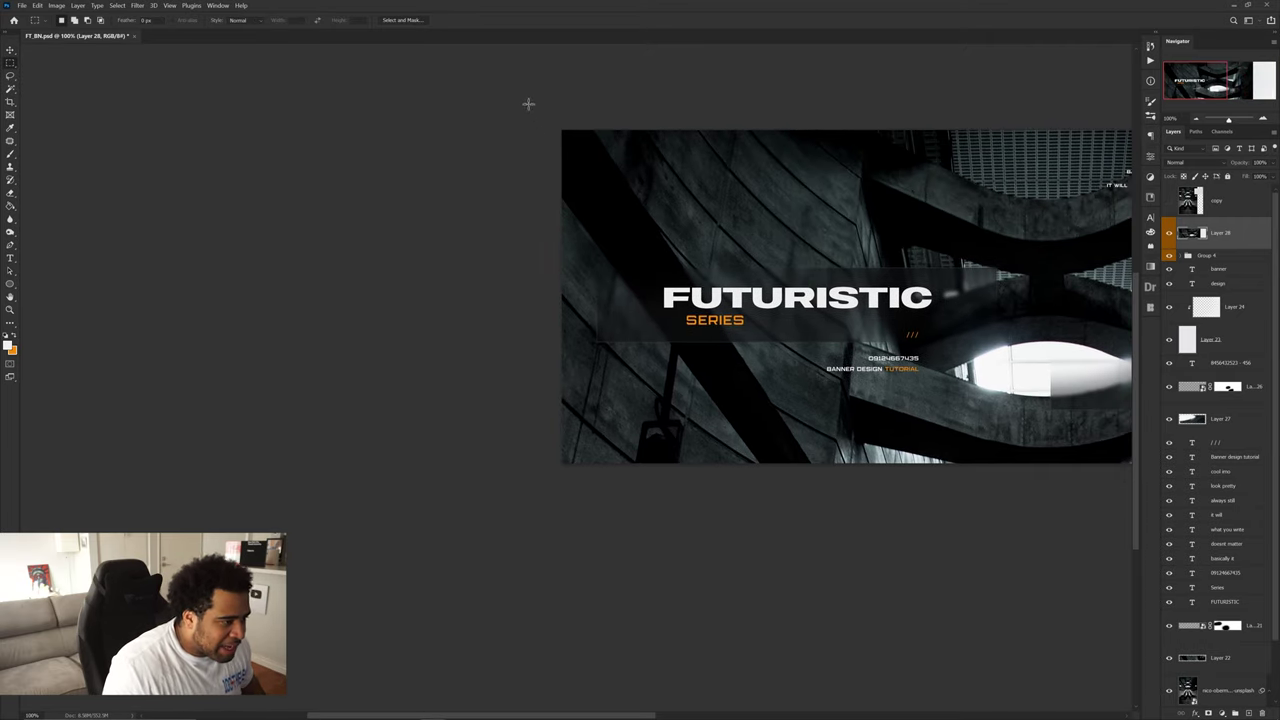
left_click_drag(528, 103, 658, 514)
left_click_drag(664, 515, 670, 514)
scroll(671, 300, "up", 3)
scroll(676, 305, "up", 2)
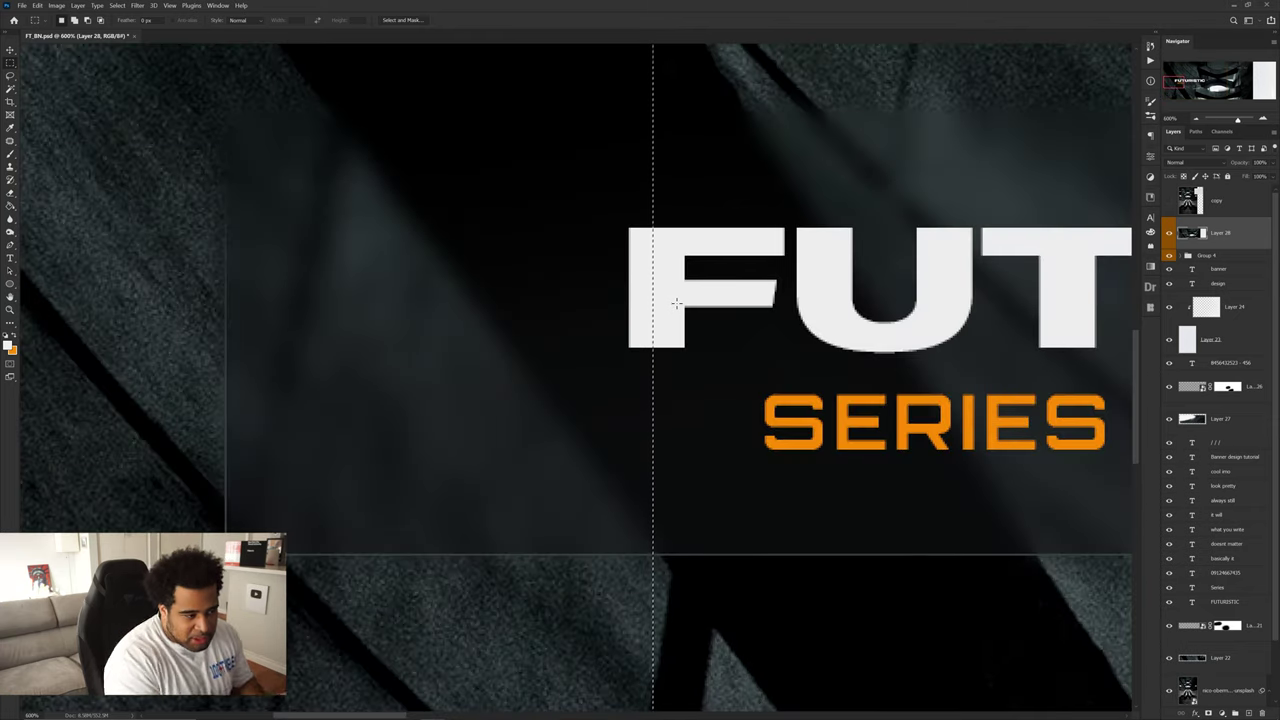
scroll(676, 305, "down", 6)
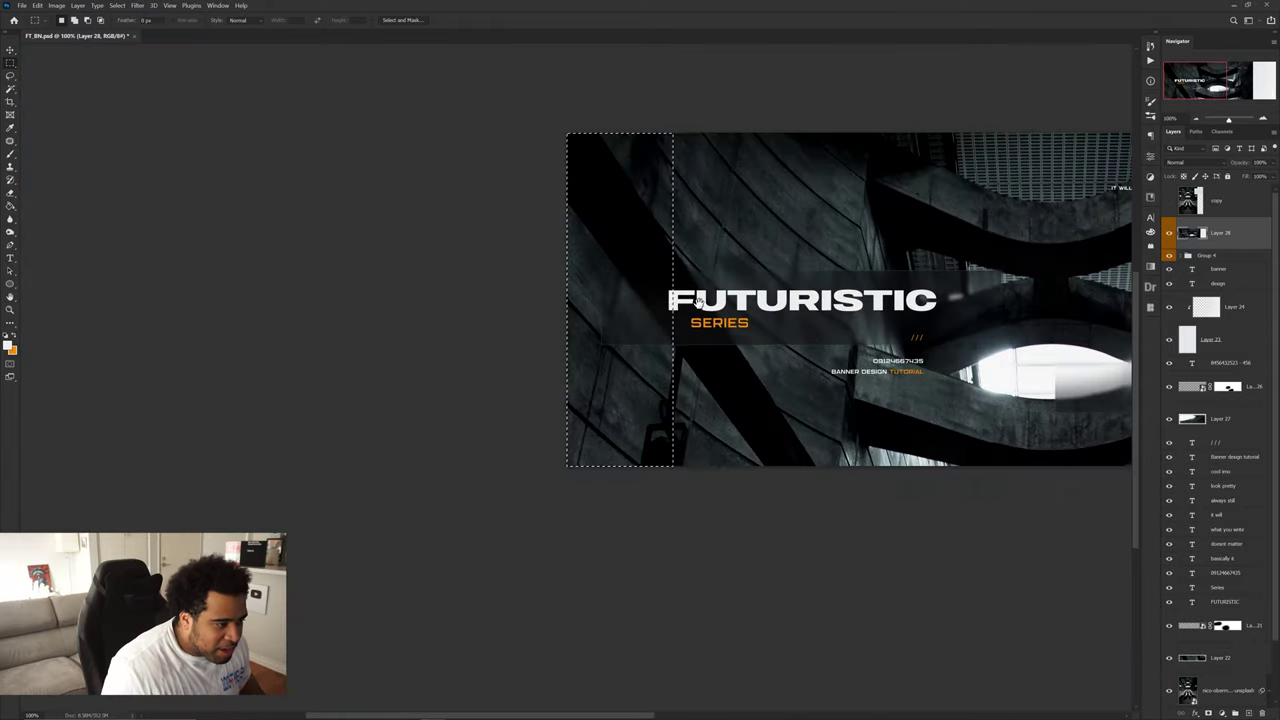
scroll(590, 306, "up", 1)
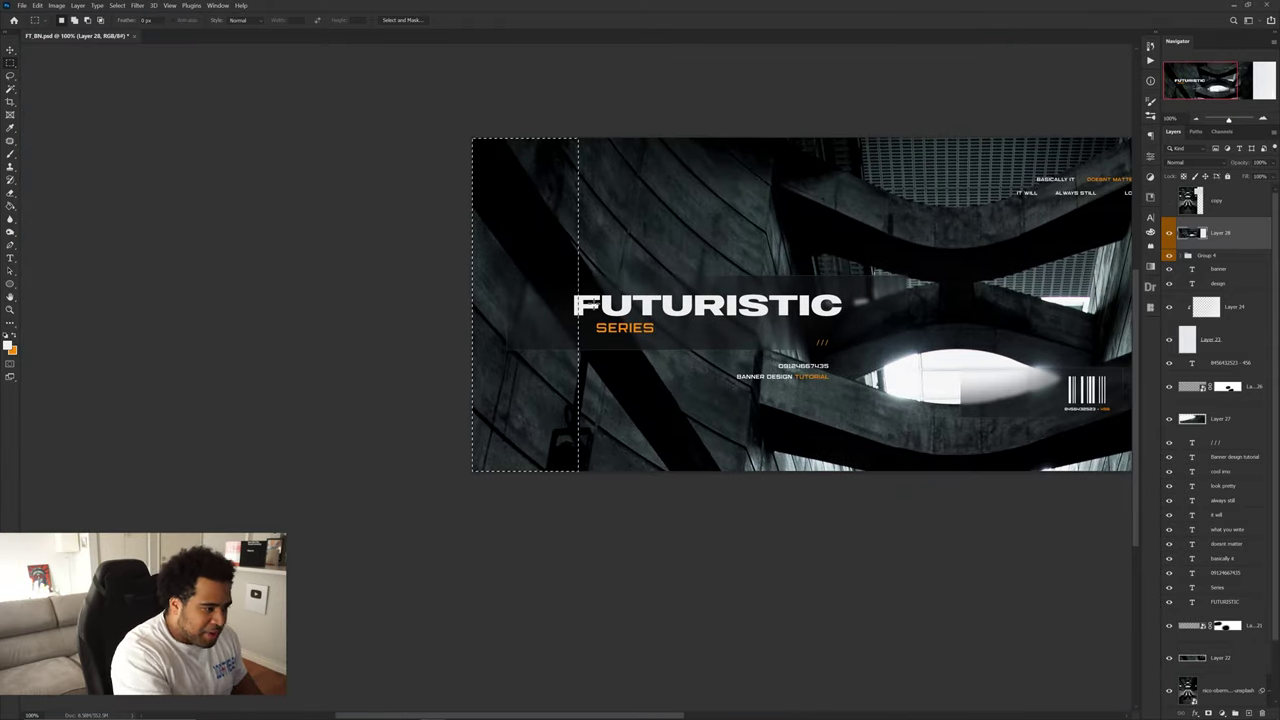
- Cut the strip onto its own new layer, Layer 29, with Layer Via Cut
right_click(566, 258)
left_click(634, 335)
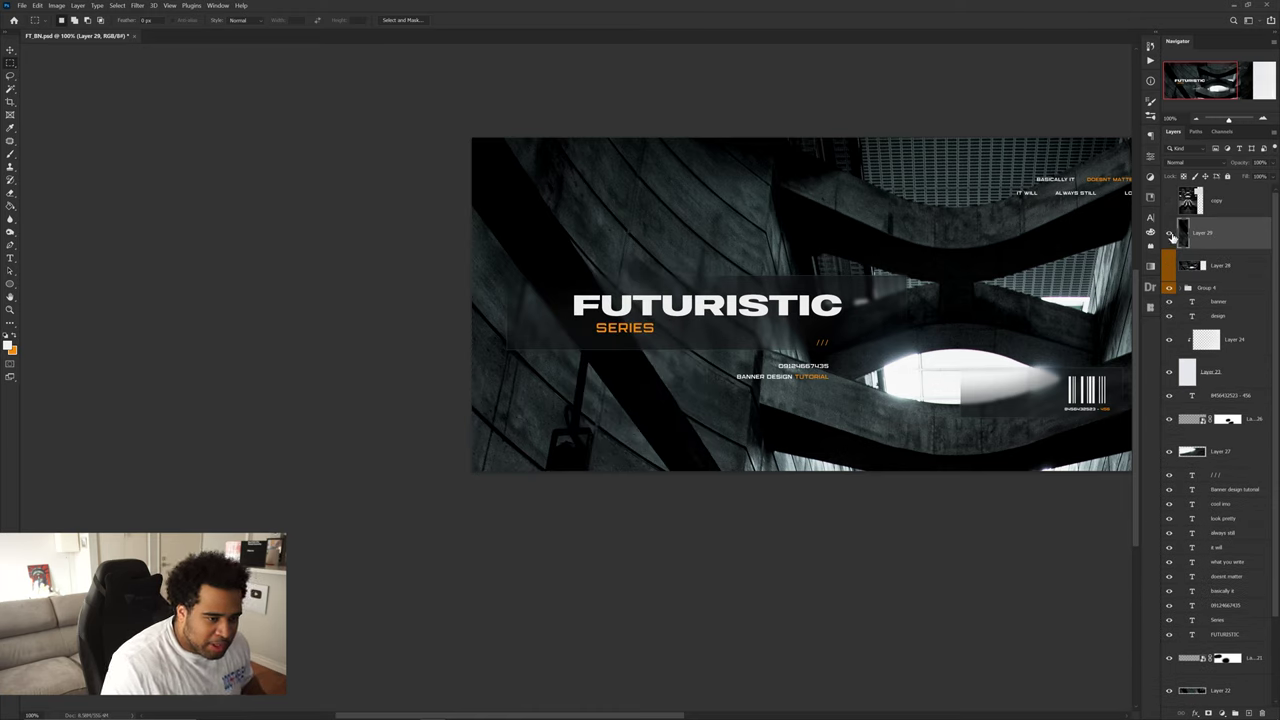
key("ctrl+t")
left_click_drag(581, 301, 816, 355)
key("ctrl+z")
key("Escape")
- Free-transform Layer 29, dragging its left edge far left into long pixel streaks, and commit
scroll(716, 360, "down", 3)
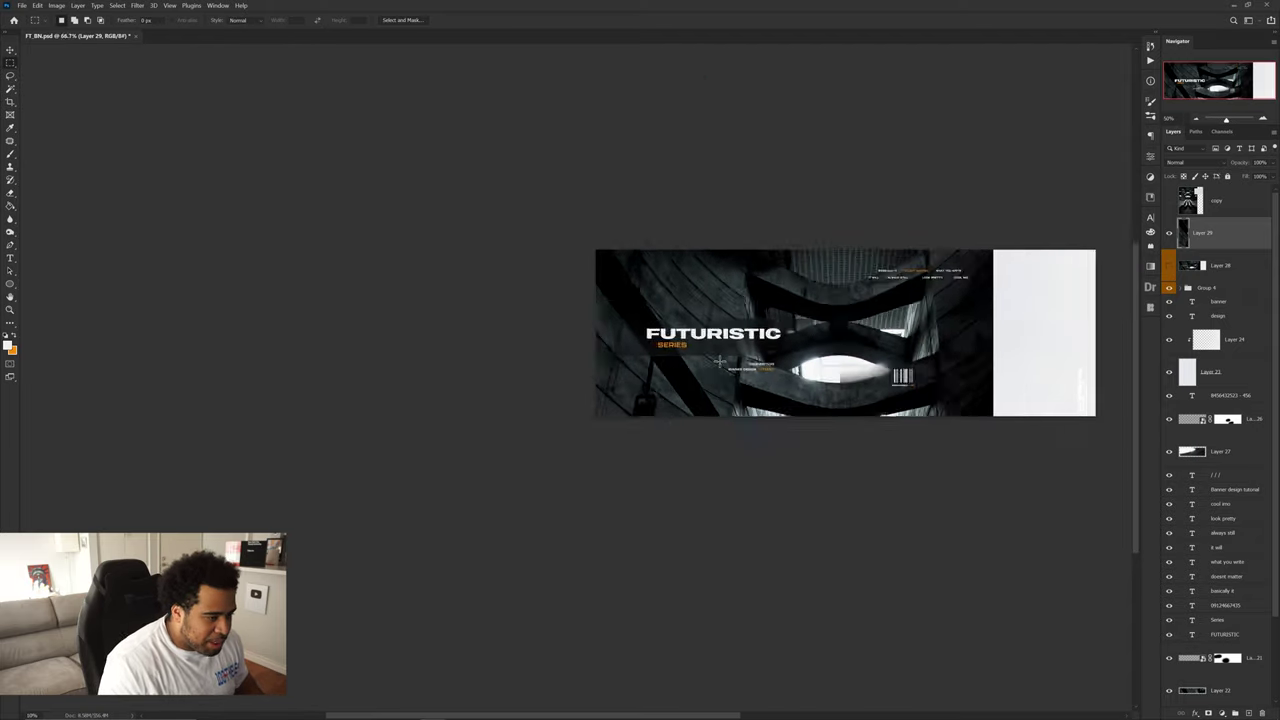
key("ctrl+t")
scroll(750, 370, "left", 2)
scroll(780, 383, "down", 2)
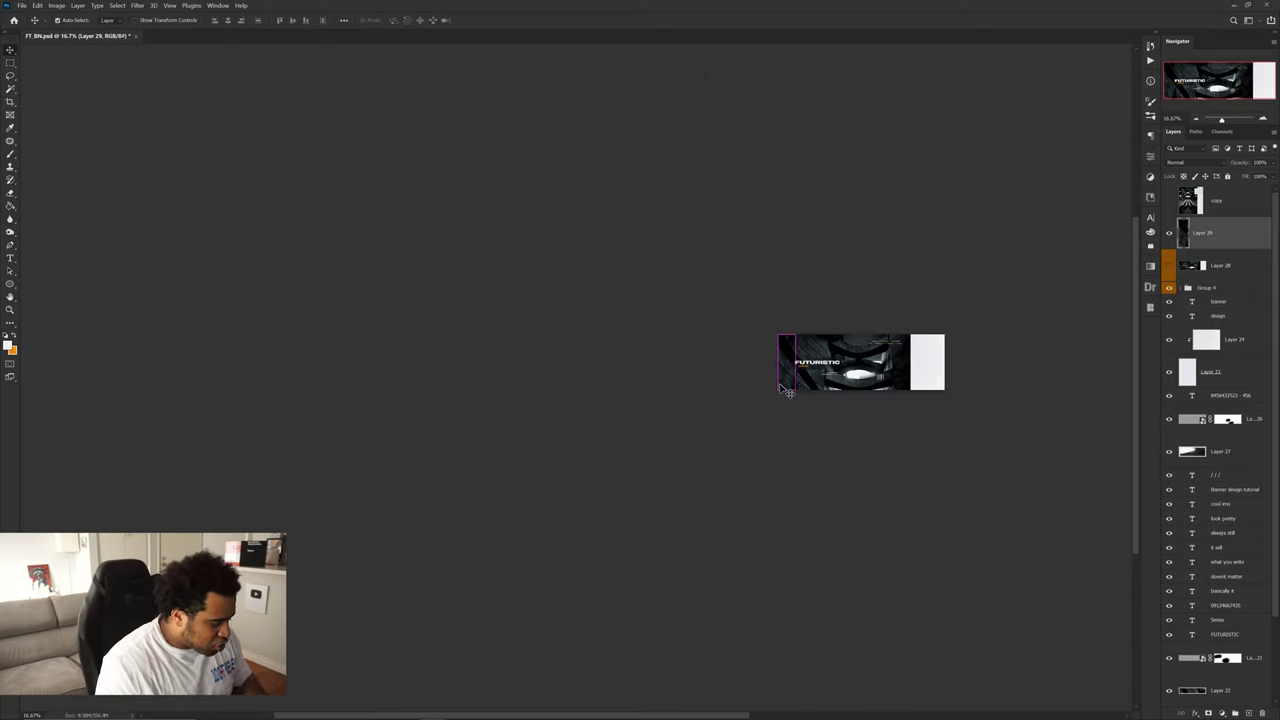
scroll(780, 383, "down", 7)
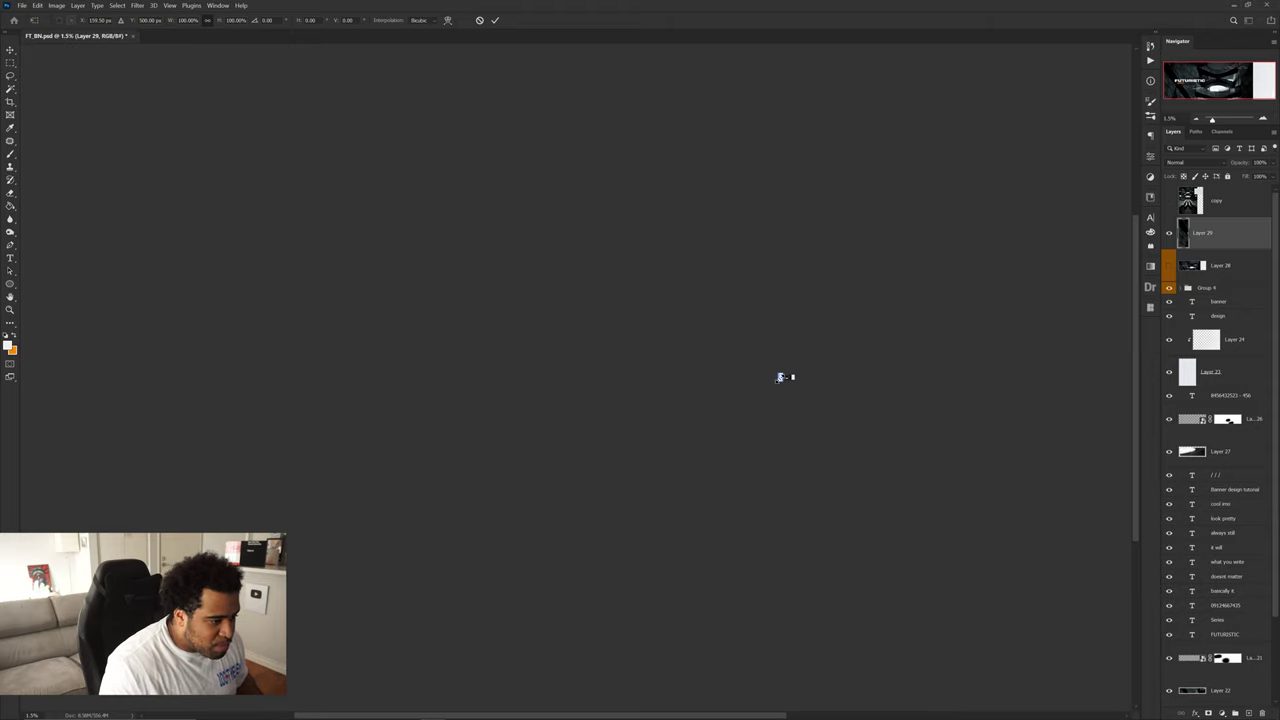
scroll(779, 376, "up", 6)
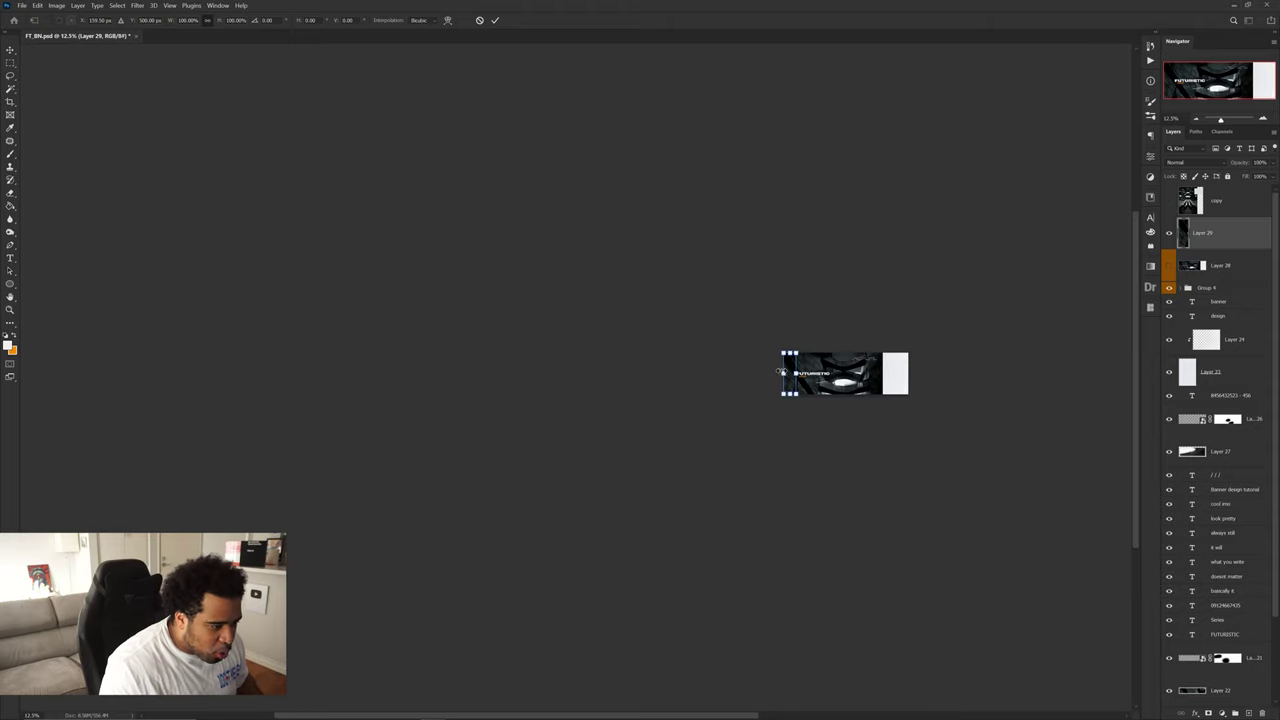
left_click_drag(783, 373, 577, 370)
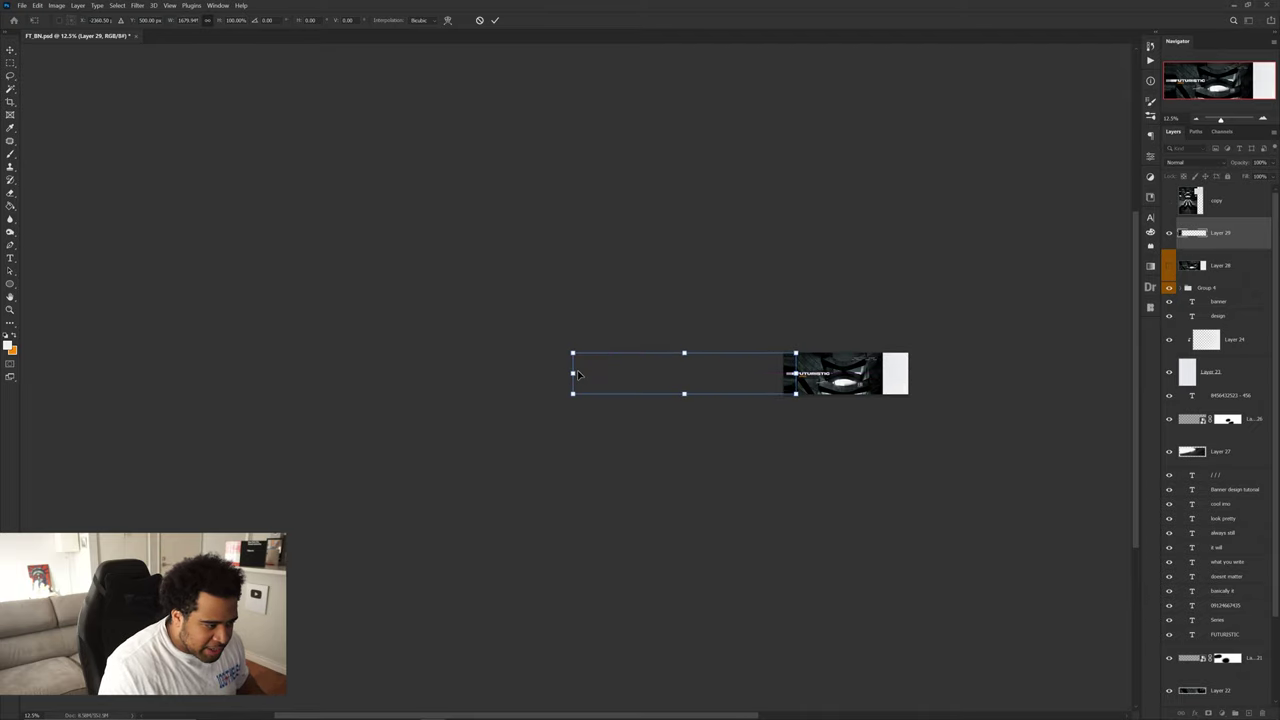
scroll(577, 373, "down", 7)
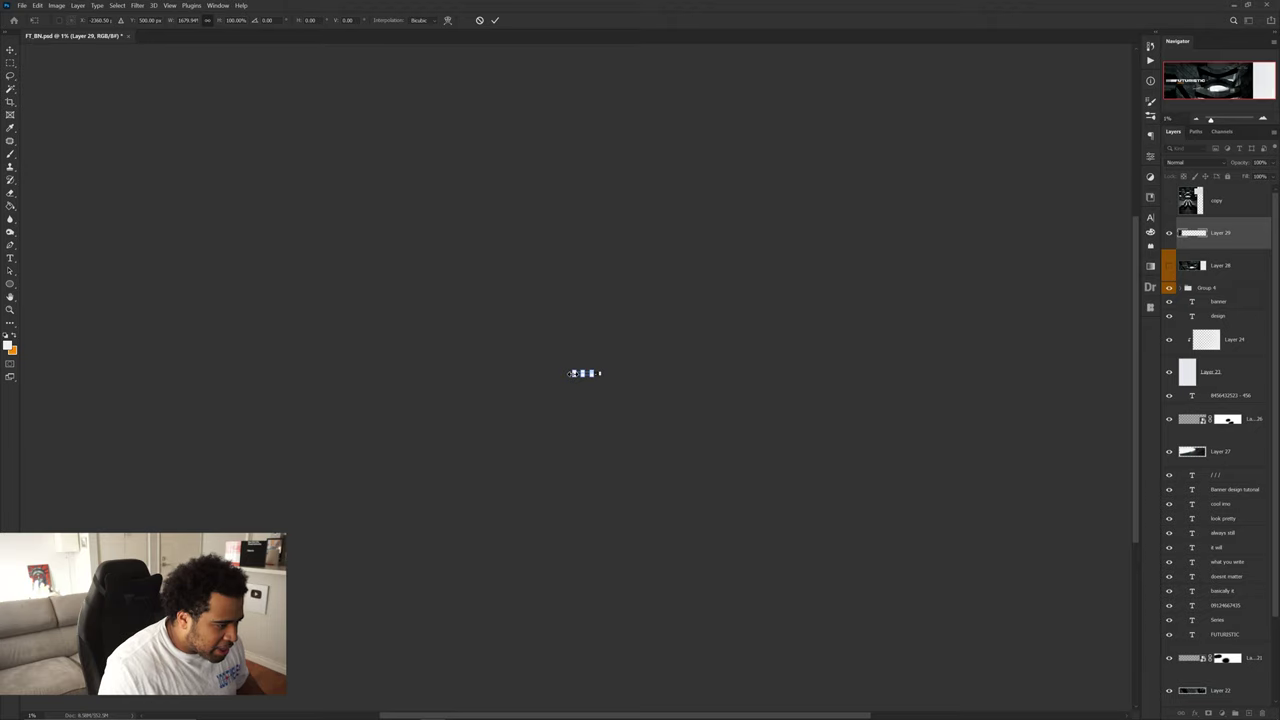
left_click_drag(571, 373, 241, 373)
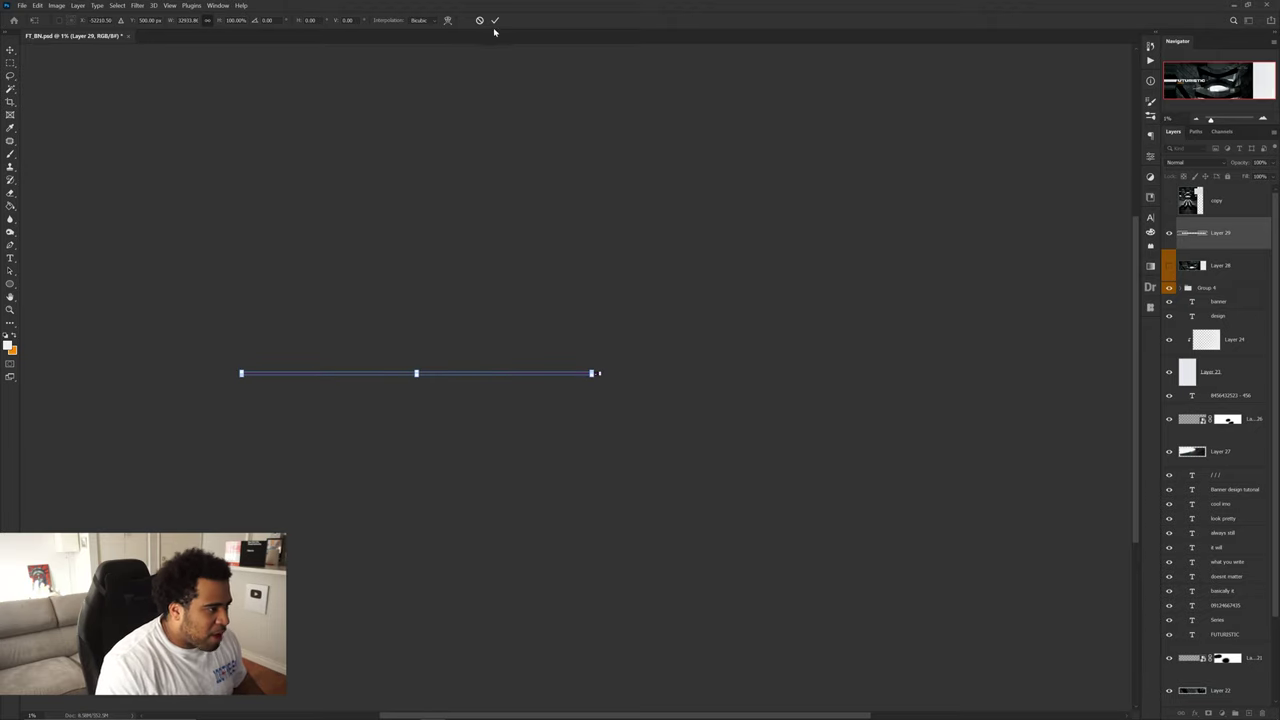
left_click(494, 20)
scroll(588, 370, "up", 8)
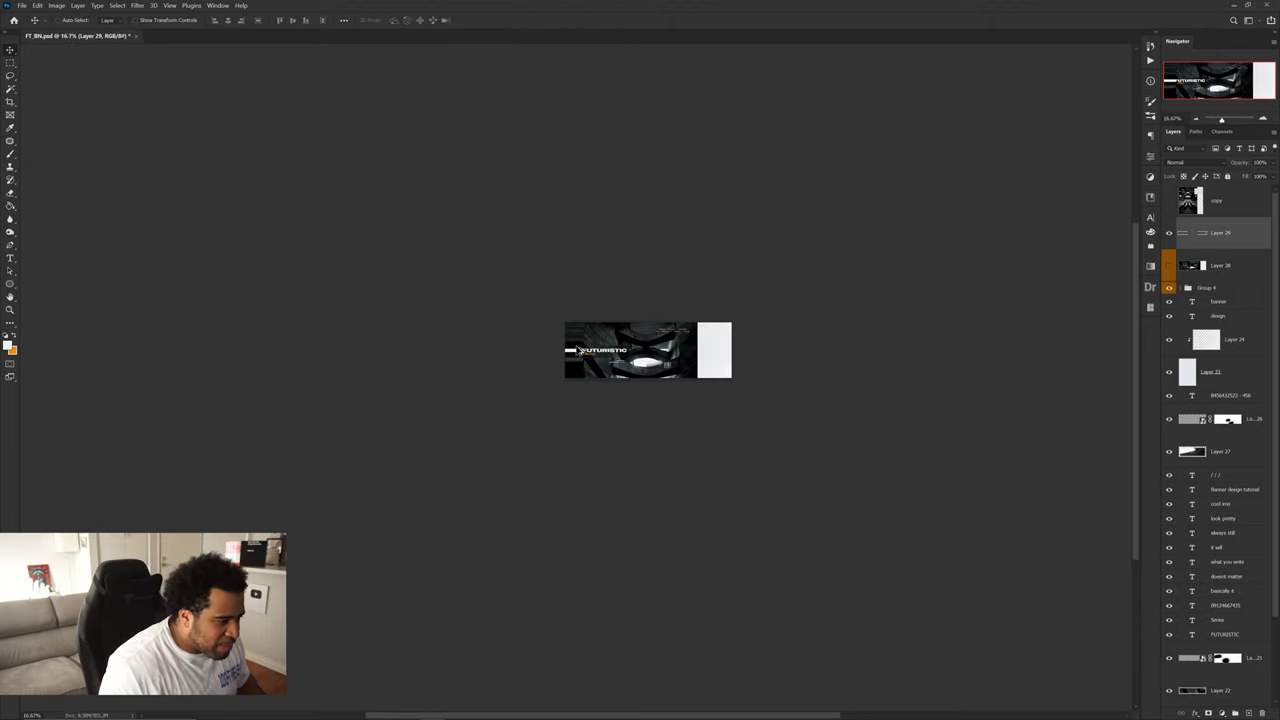
scroll(578, 349, "up", 5)
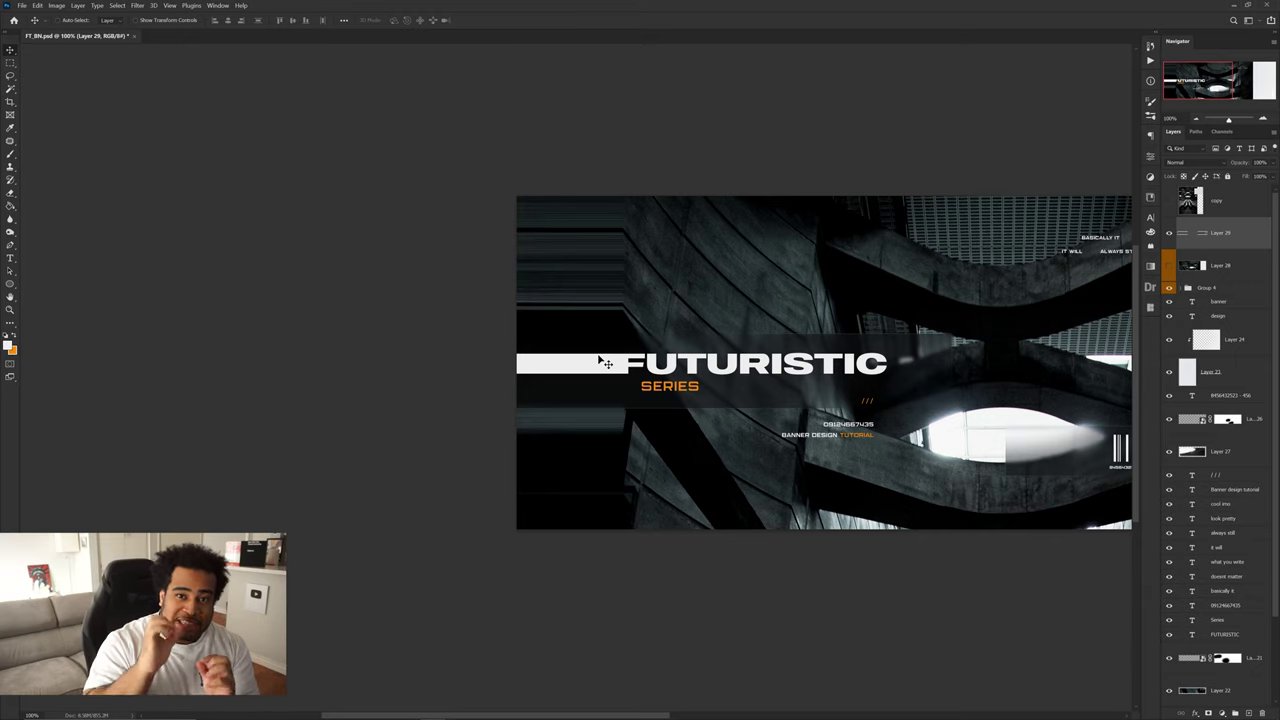
- Copy the streaked left strip of the banner to a new layer with Layer via Copy
key("m")
left_click_drag(690, 197, 505, 556)
right_click(13, 62)
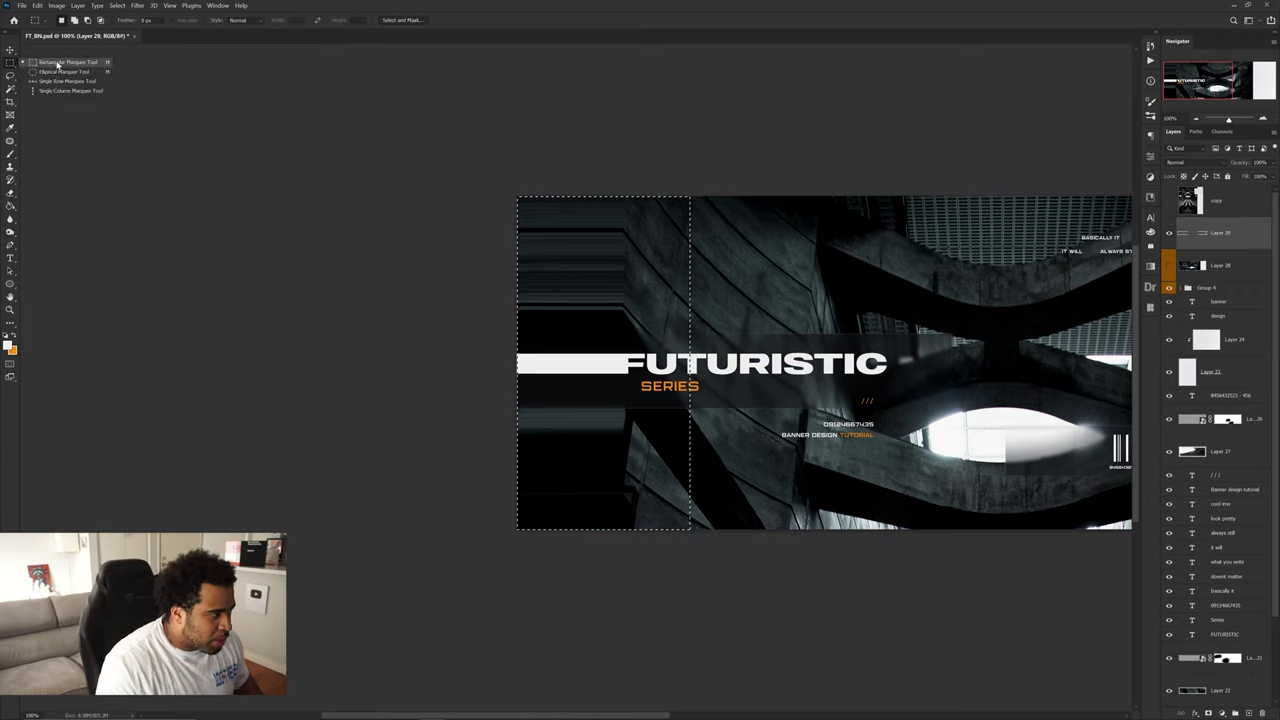
left_click(60, 63)
left_click_drag(770, 134, 450, 576)
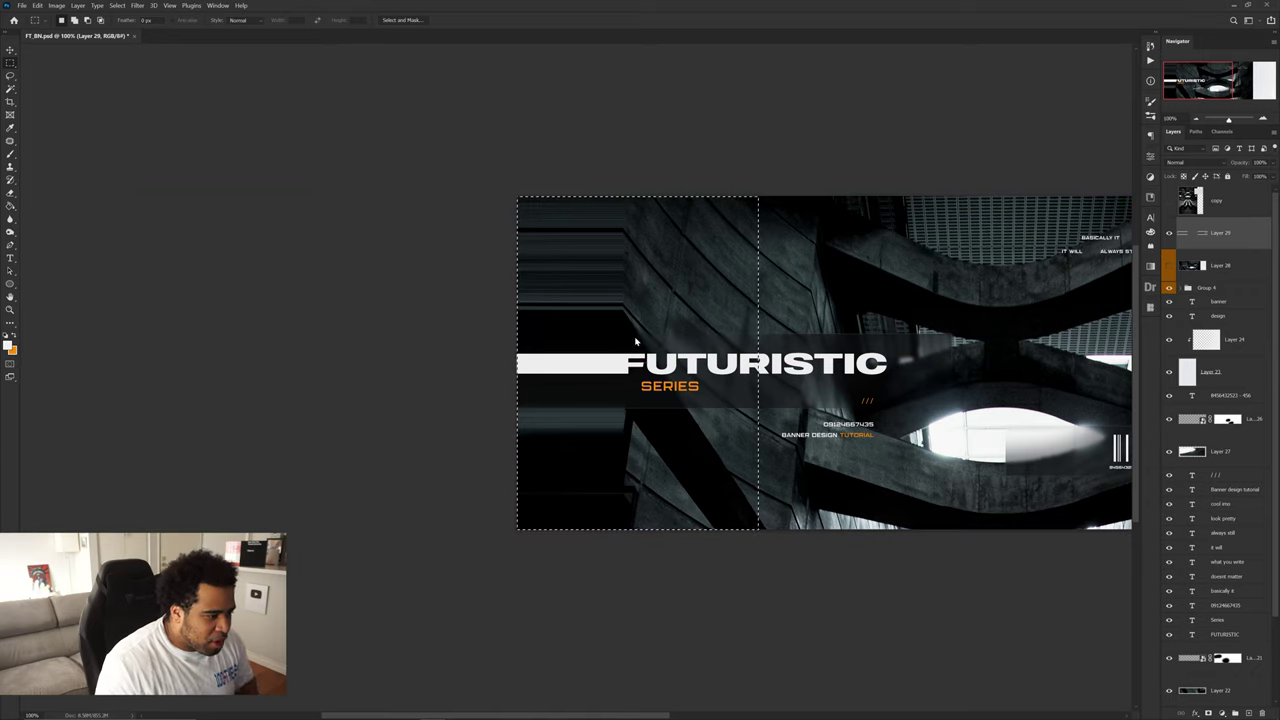
right_click(634, 334)
left_click(690, 415)
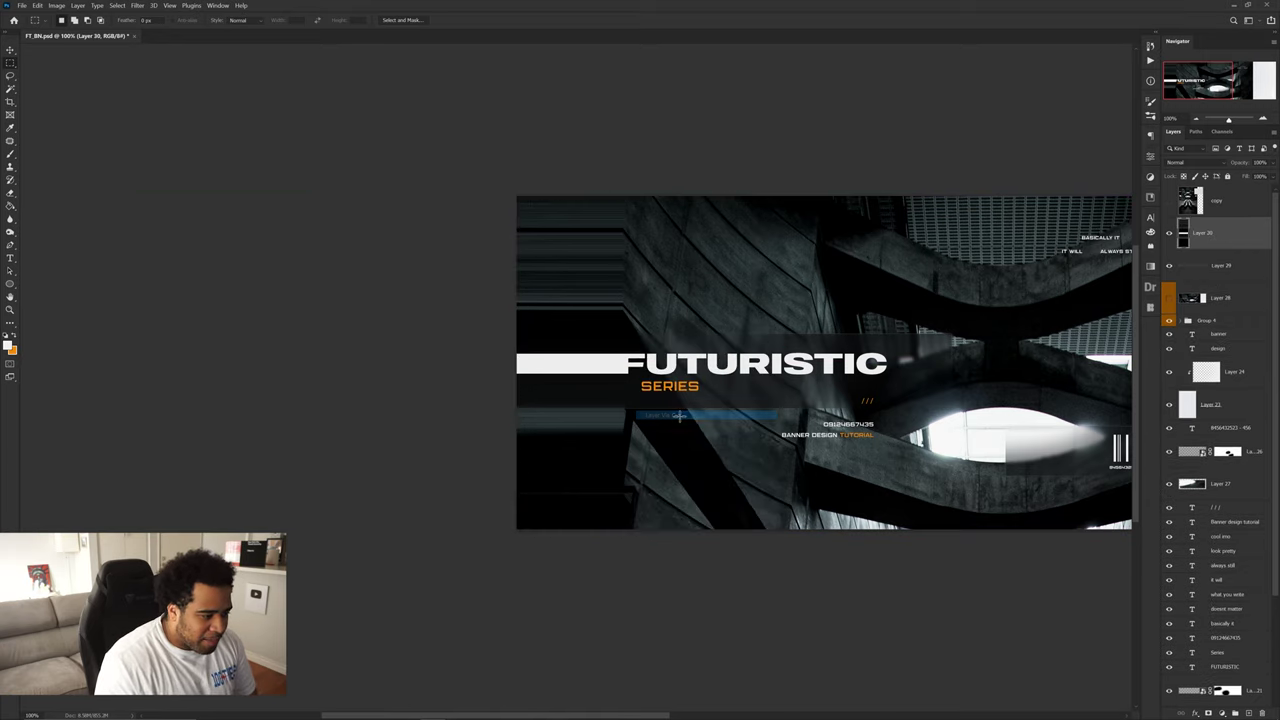
- Delete the oversized stretched Layer 29
left_click(1225, 272)
key("ctrl+t")
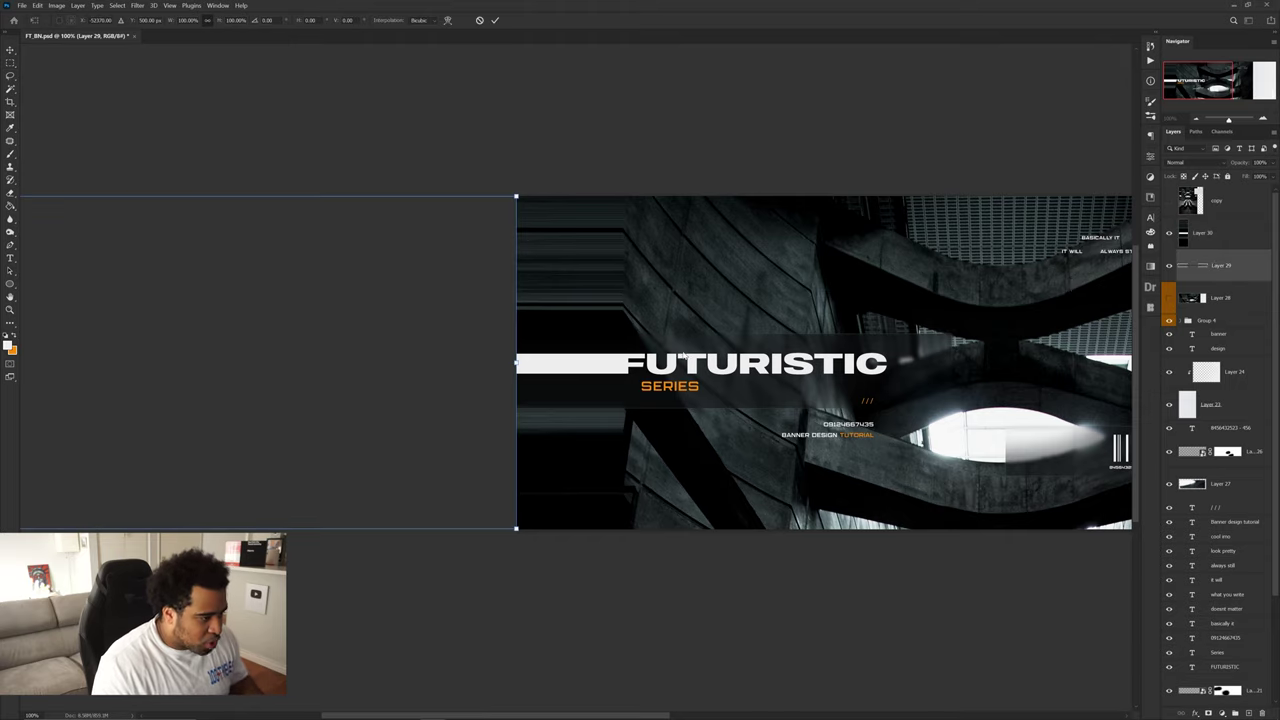
scroll(531, 340, "down", 5)
scroll(531, 340, "up", 2)
key("Escape")
key("Delete")
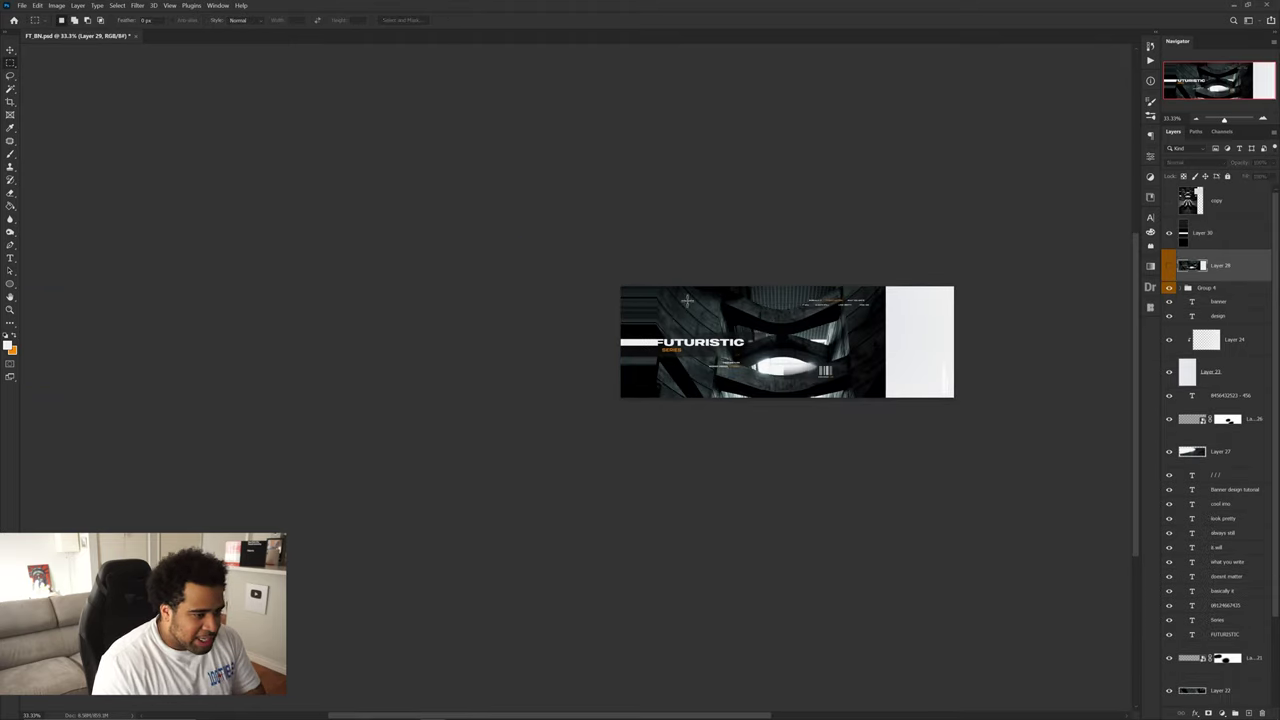
- Toggle the copied strip's visibility to check the streak effect
left_click(1172, 232)
left_click(1172, 232)
scroll(767, 329, "up", 2)
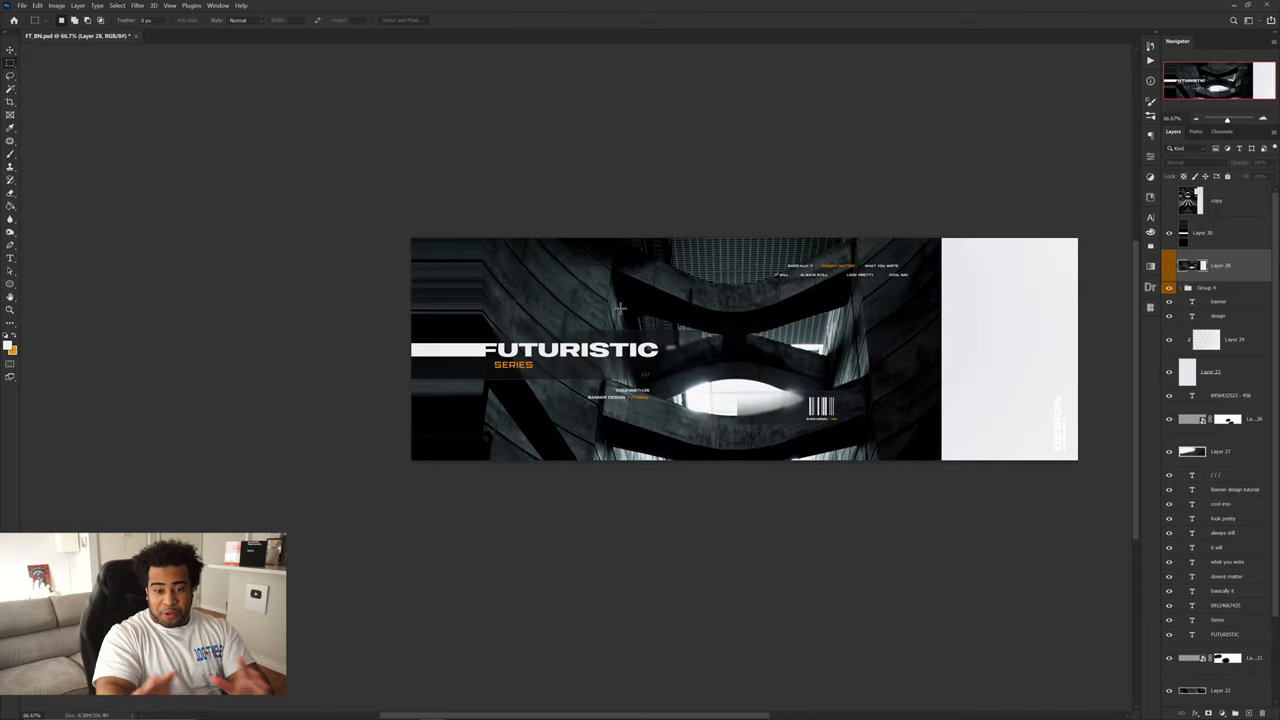
key("v")
scroll(701, 323, "up", 2)
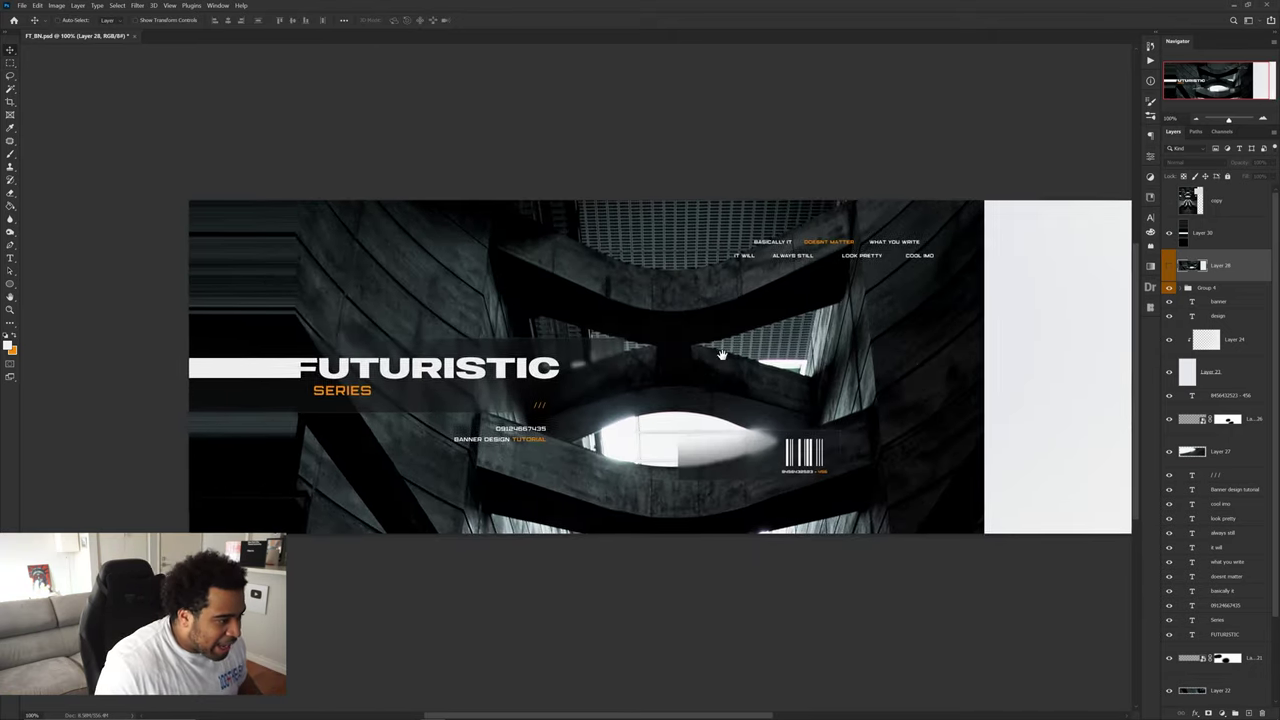
scroll(707, 331, "up", 2)
scroll(759, 345, "down", 2)
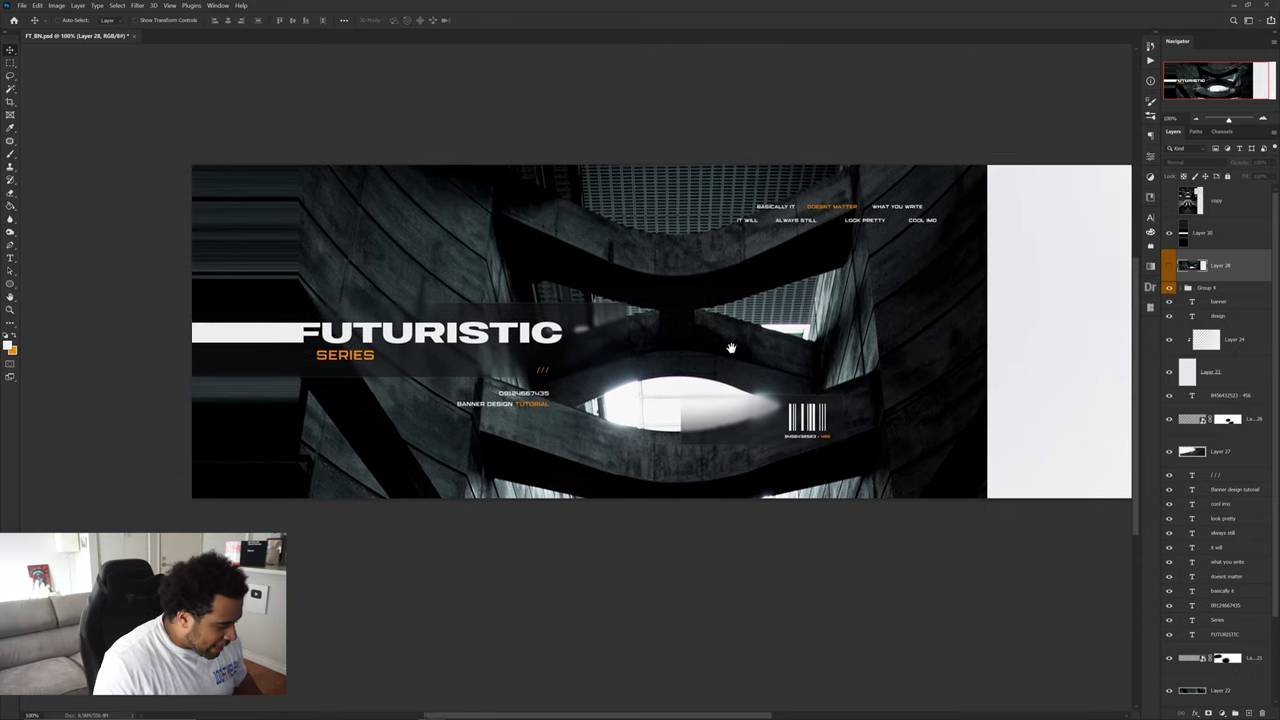
key("t")
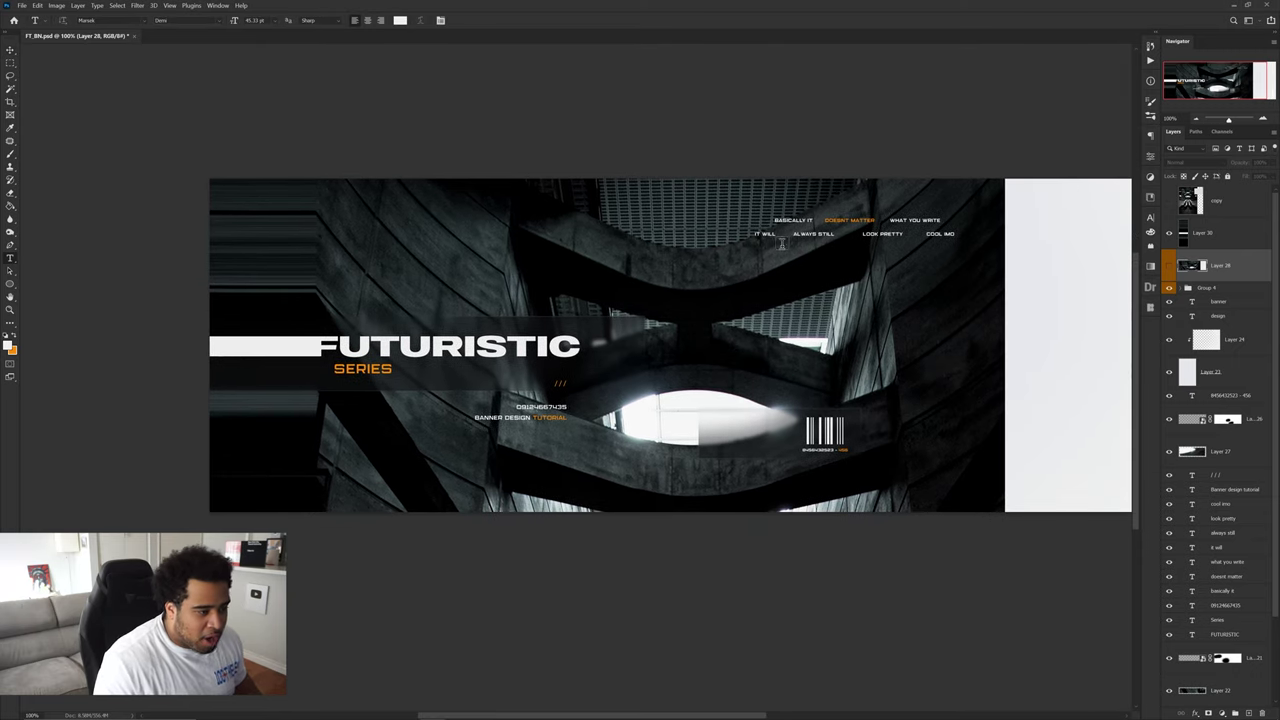
- Add an orange '01' in The Led Display St font near the banner's upper middle
left_click(764, 318)
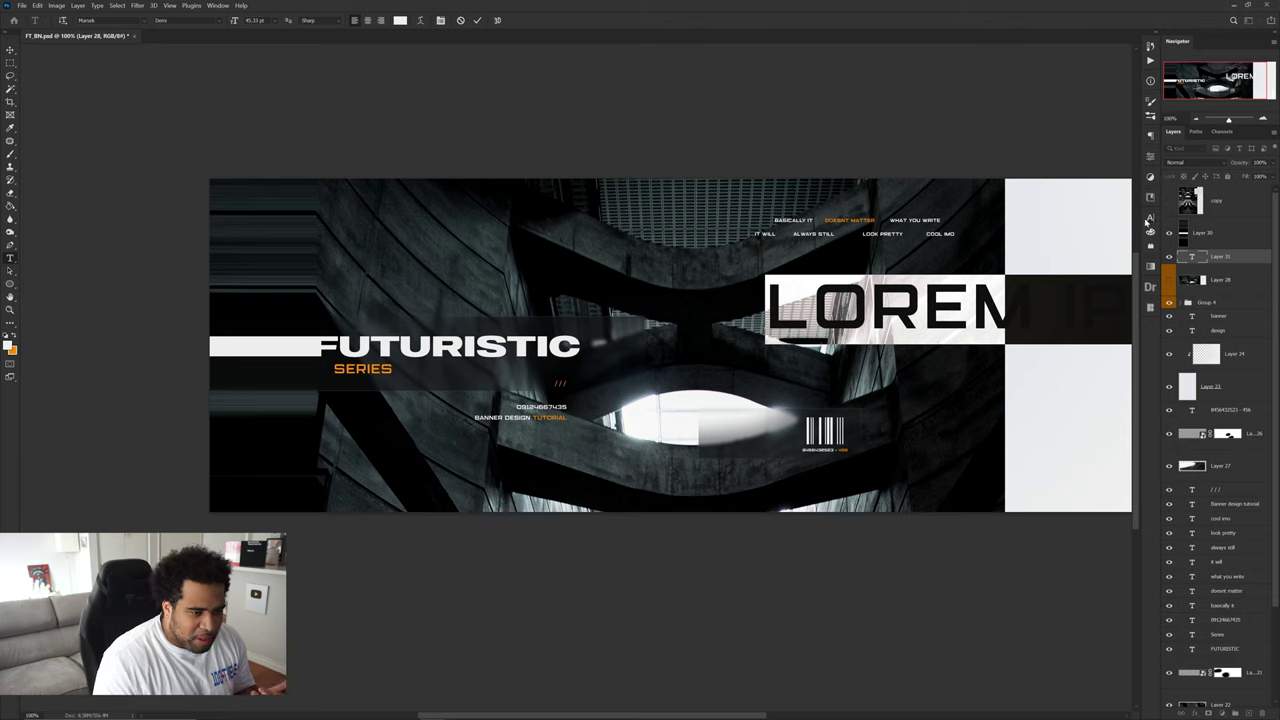
left_click(1149, 218)
type("k")
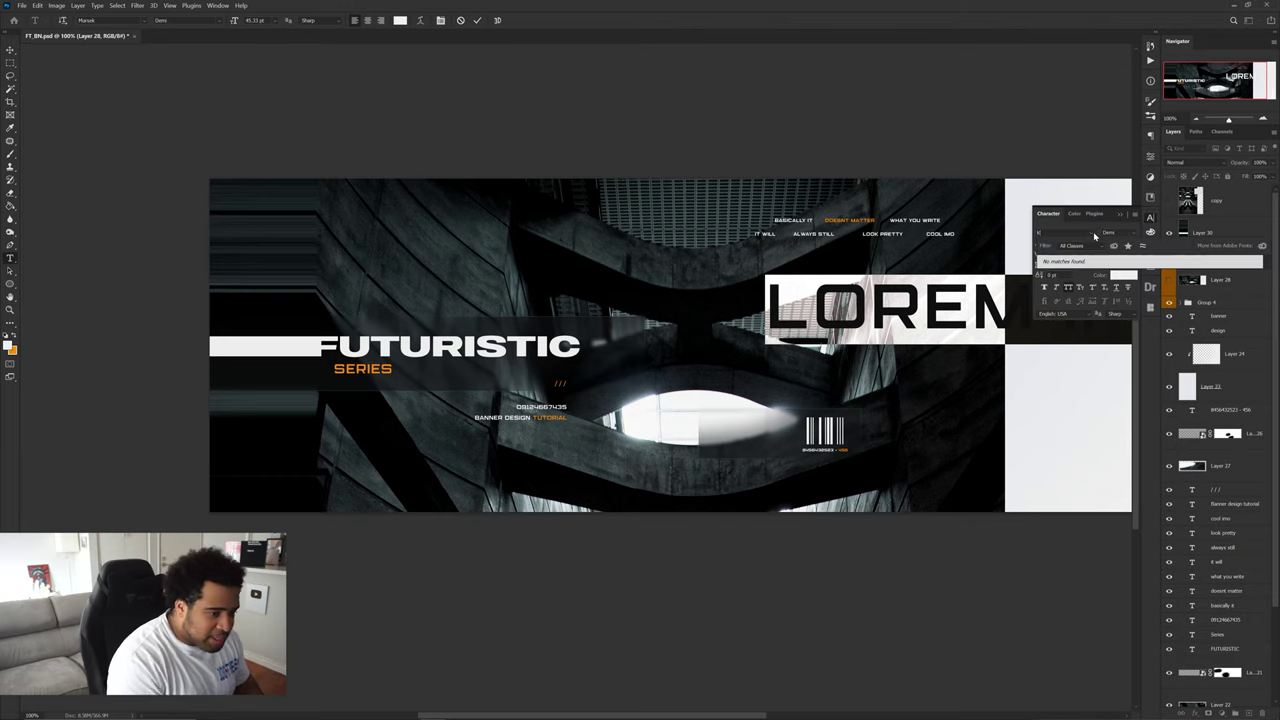
type("d")
key("BackSpace")
key("BackSpace")
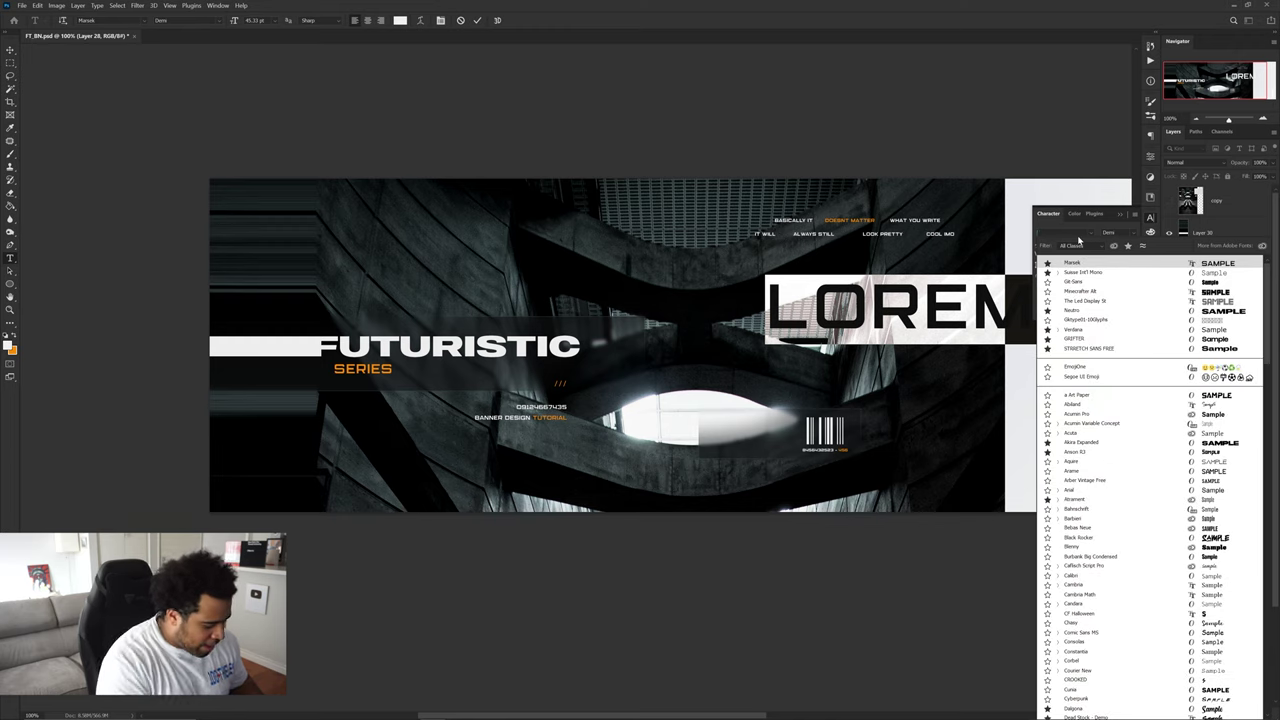
type("l")
key("BackSpace")
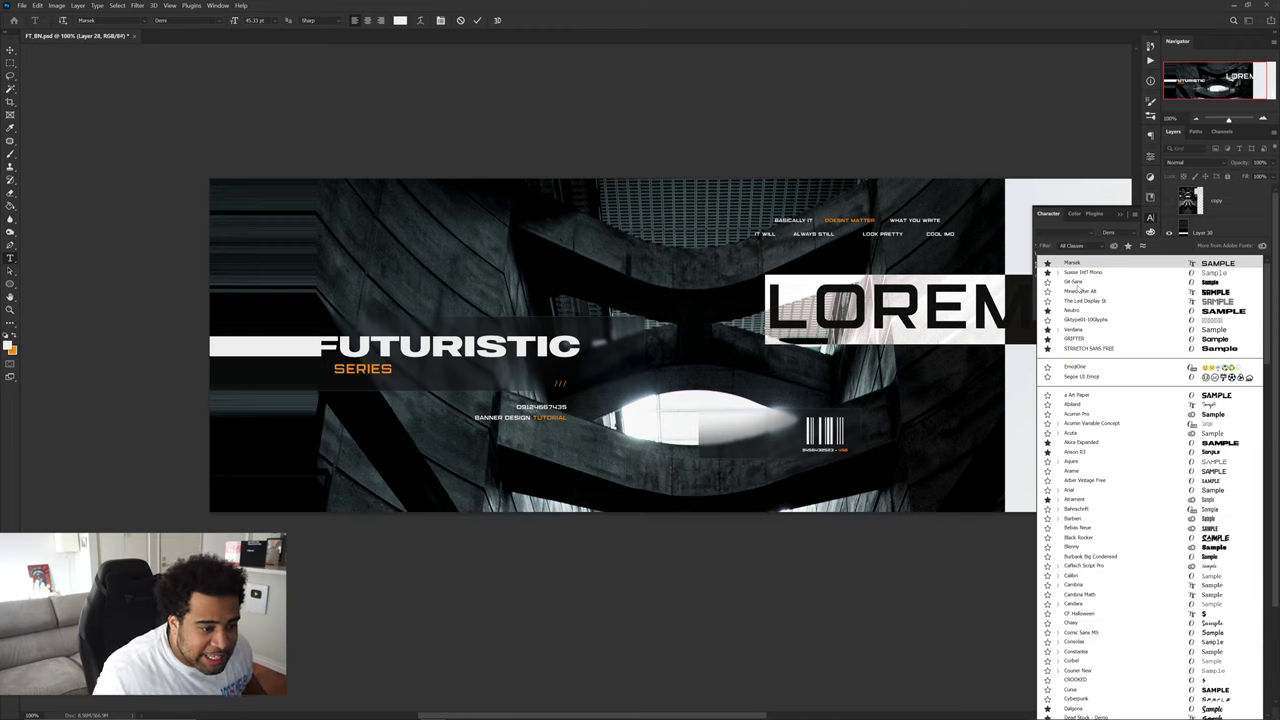
left_click(1079, 283)
key("Down")
key("Down")
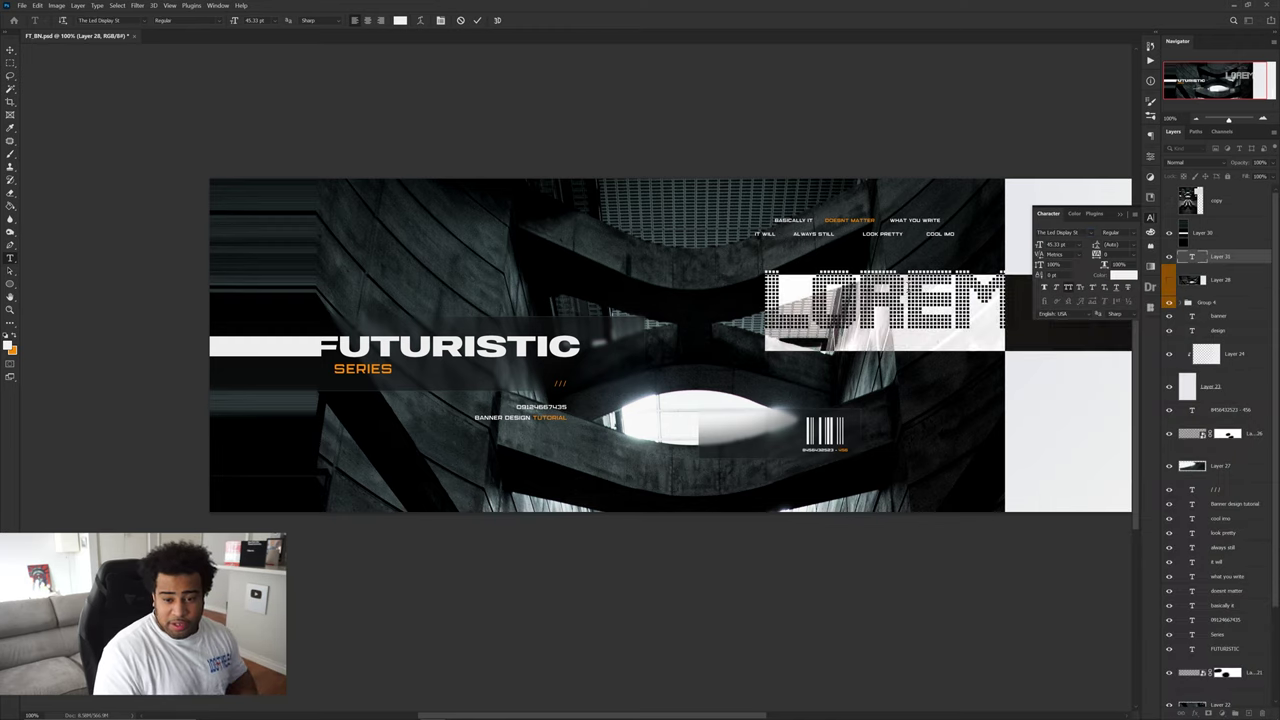
type("01")
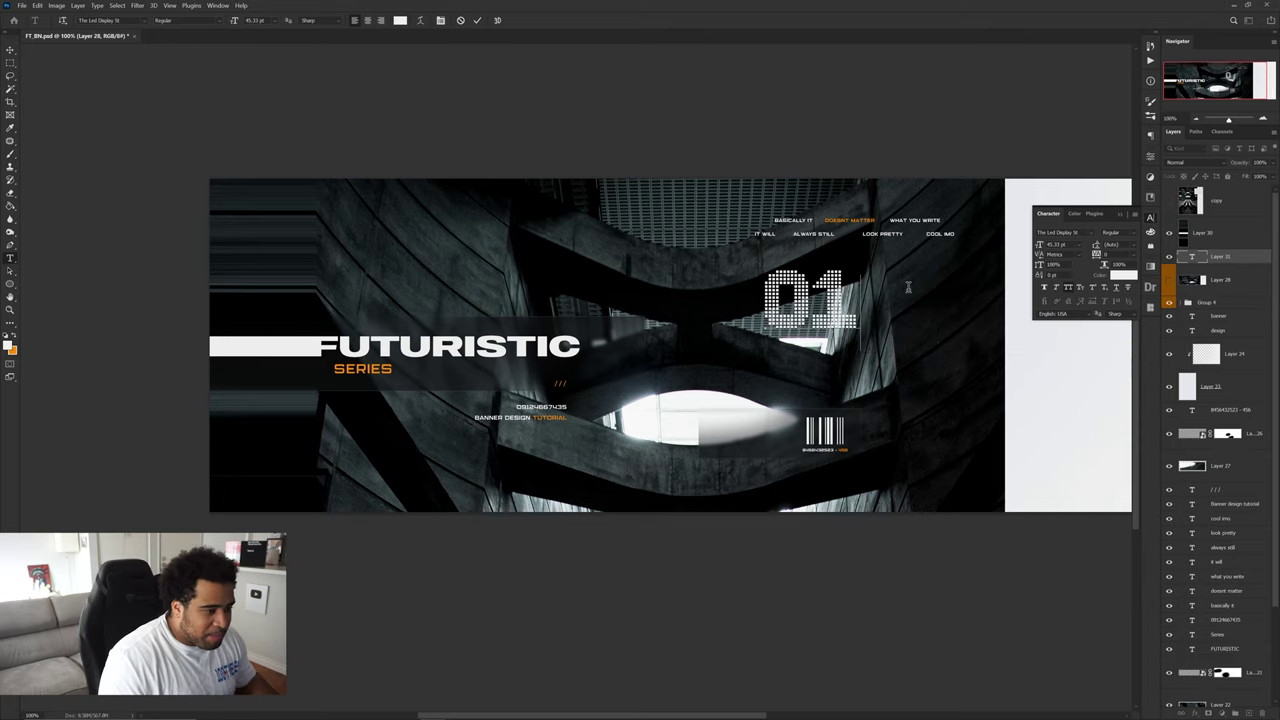
key("ctrl+Return")
key("v")
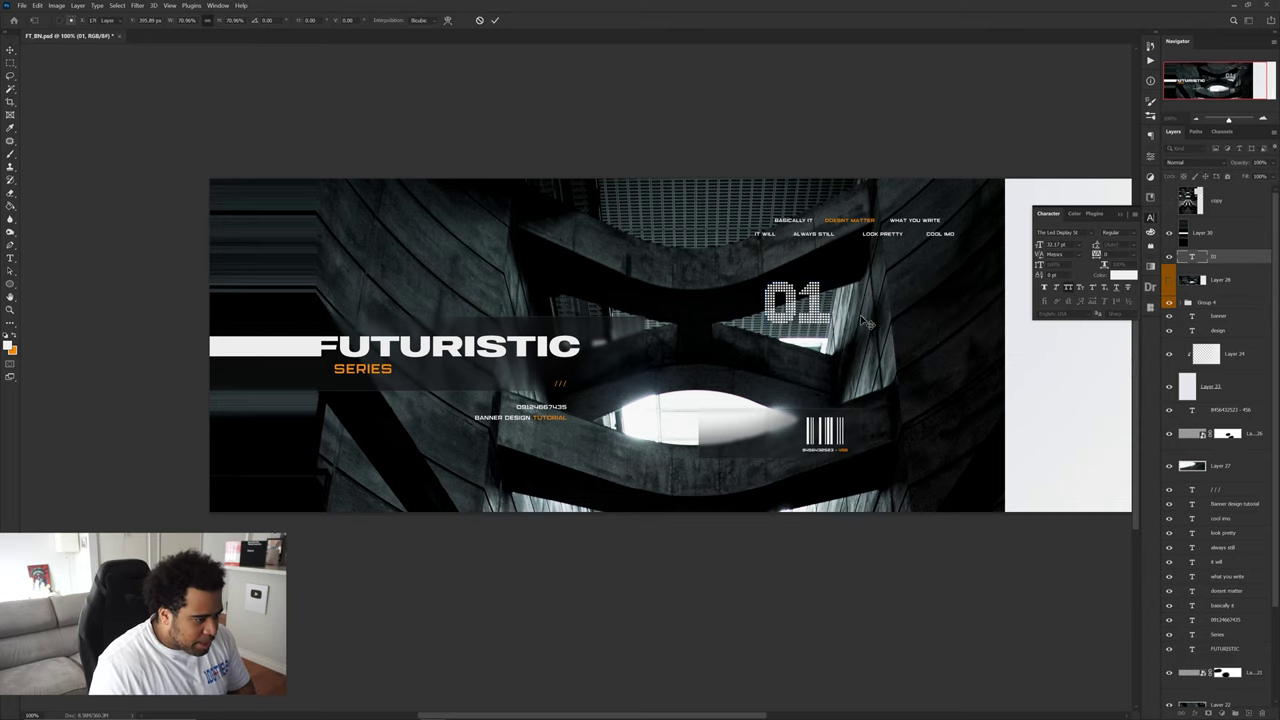
left_click_drag(866, 312, 930, 358)
key("ctrl+BackSpace")
- Make copies reading '009' and '100', shrinking '100' and placing it at the lower left
double_click(868, 340)
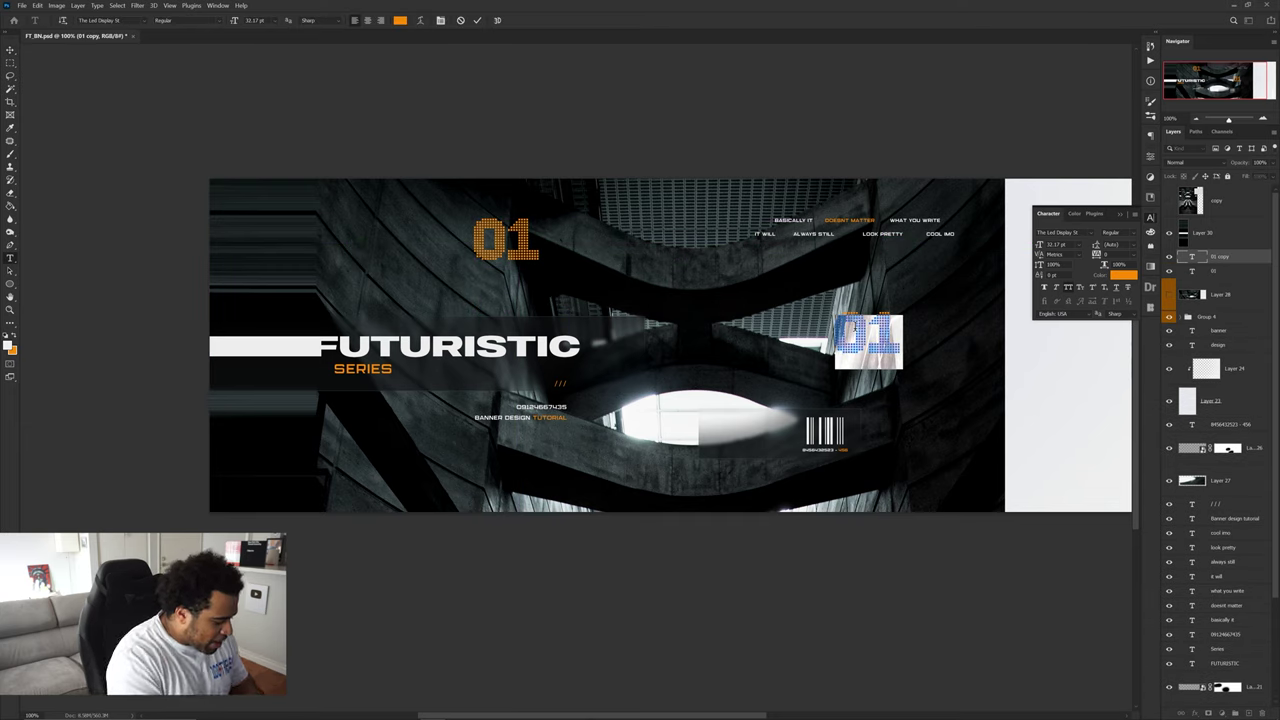
type("009")
key("ctrl+Return")
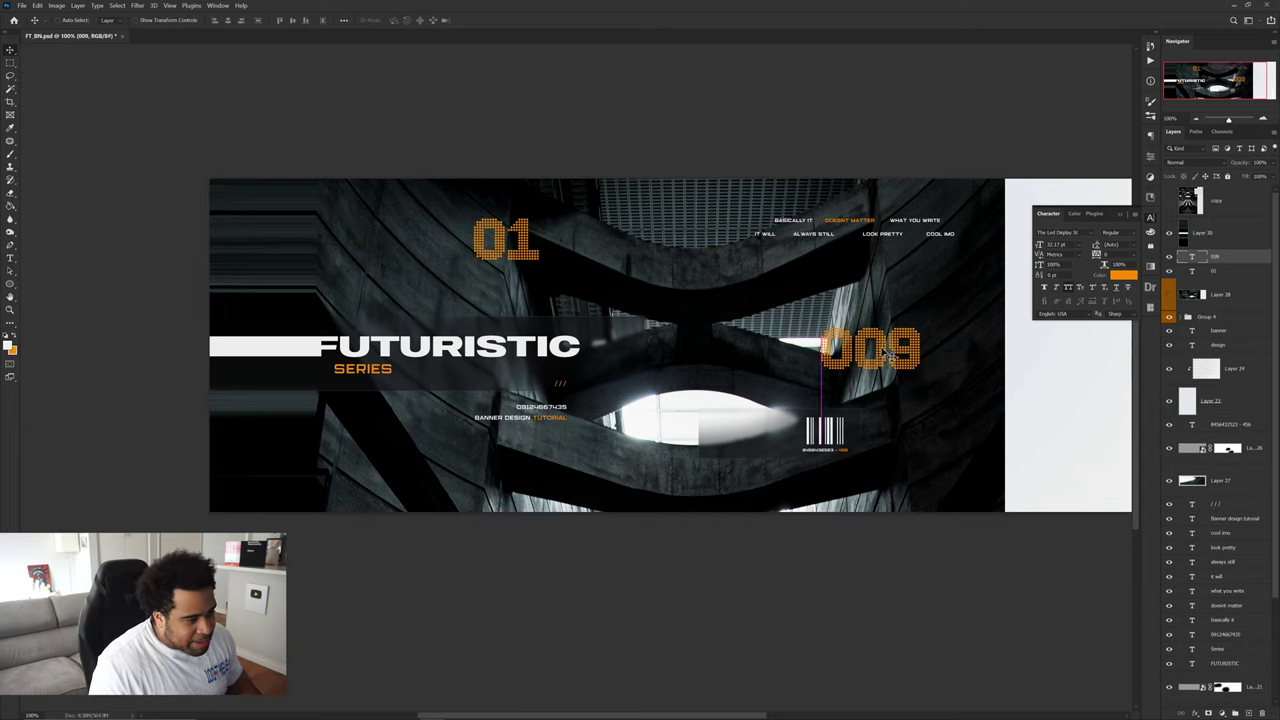
left_click_drag(888, 355, 549, 487, "alt")
double_click(549, 487)
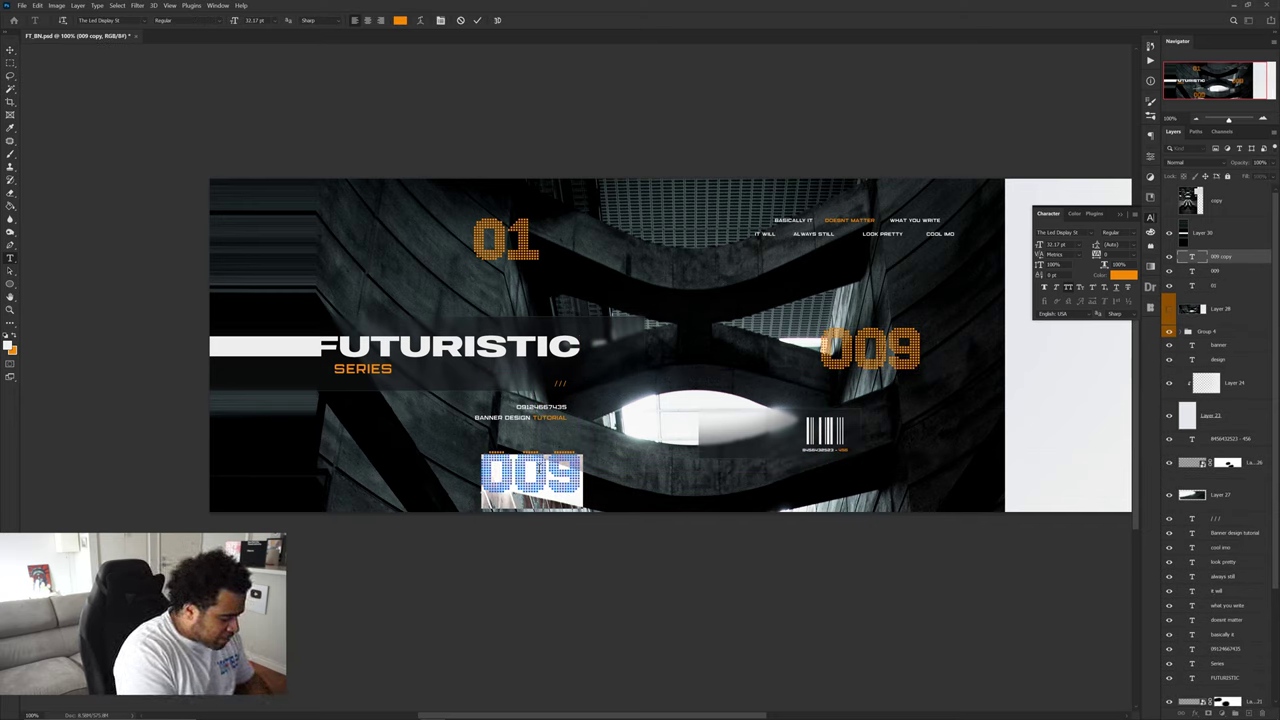
type("0")
key("BackSpace")
type("100")
key("ctrl+Return")
key("ctrl+t")
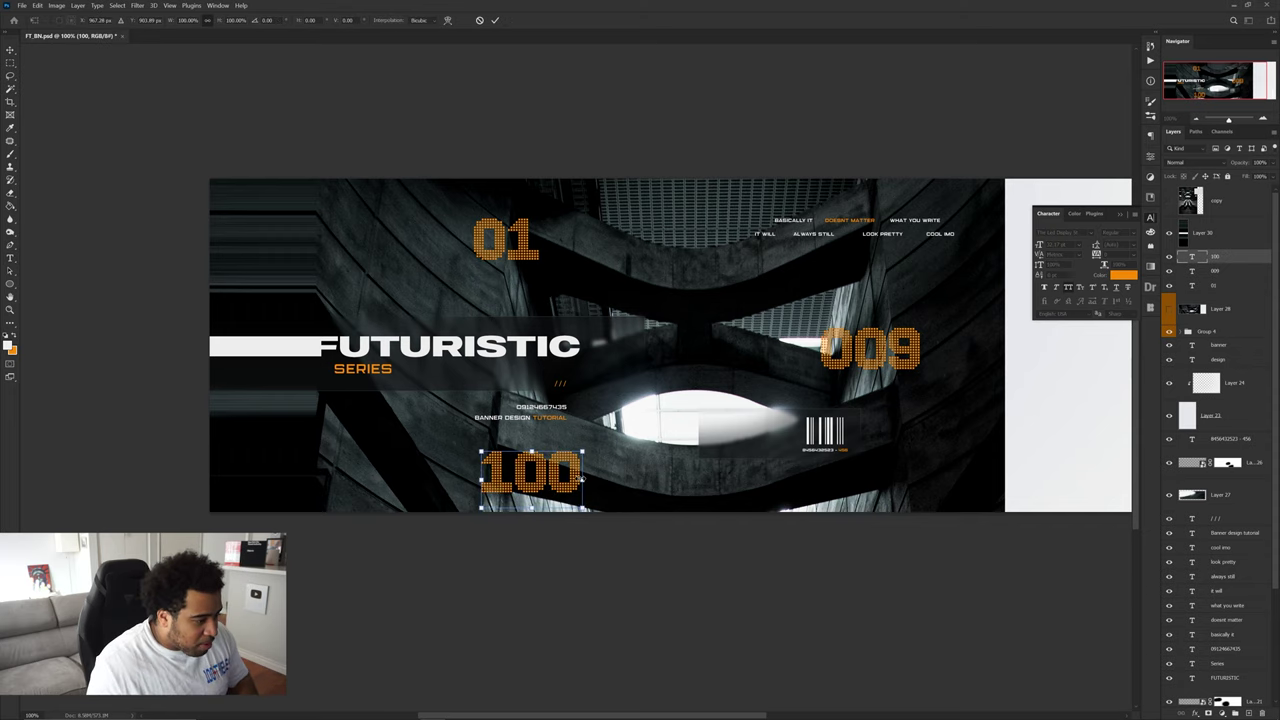
left_click_drag(581, 478, 432, 468)
key("Return")
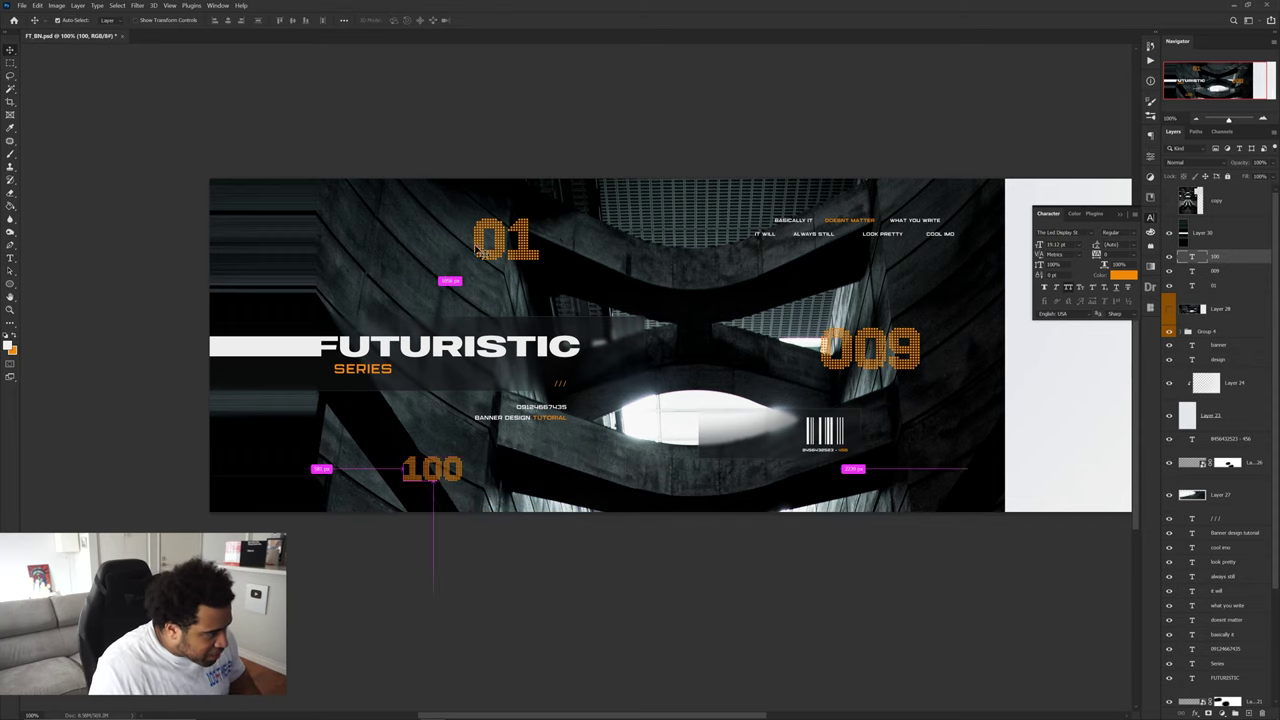
- Narrow the '01' number and nudge '009' up and left
left_click(480, 250)
key("ctrl+t")
left_click_drag(540, 248, 530, 240)
key("Return")
left_click_drag(826, 350, 820, 345)
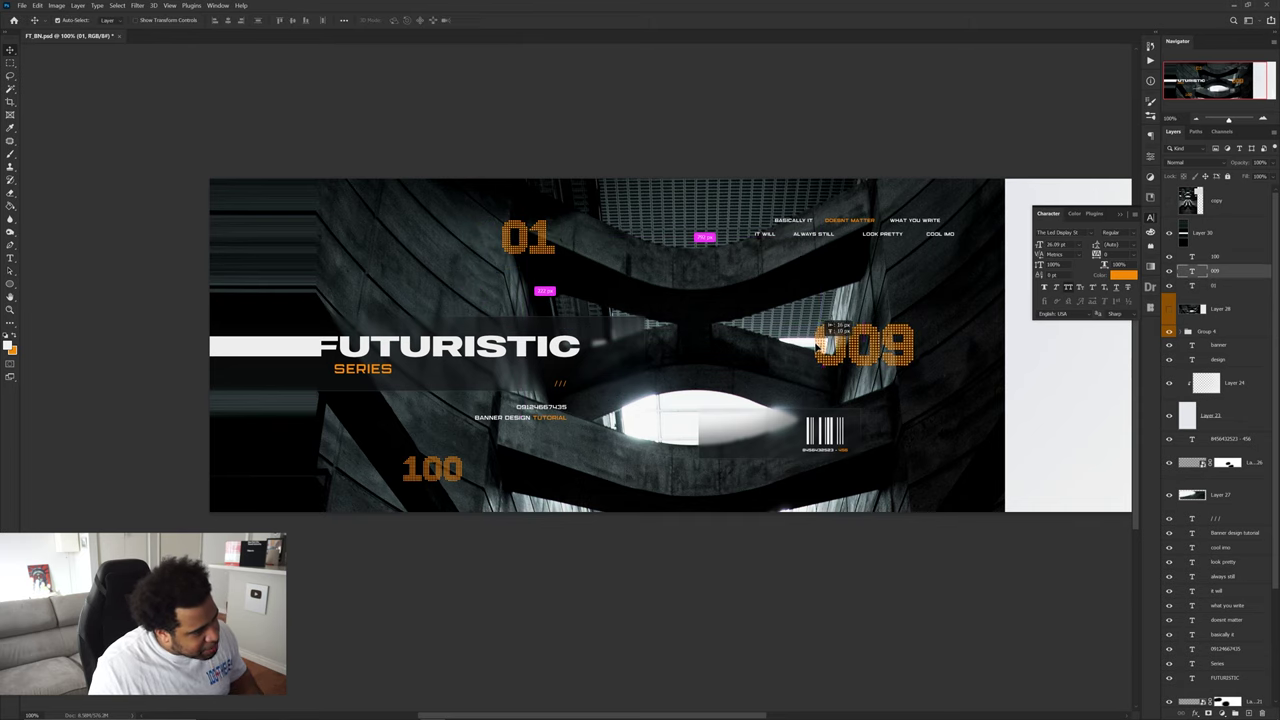
scroll(535, 240, "up", 5)
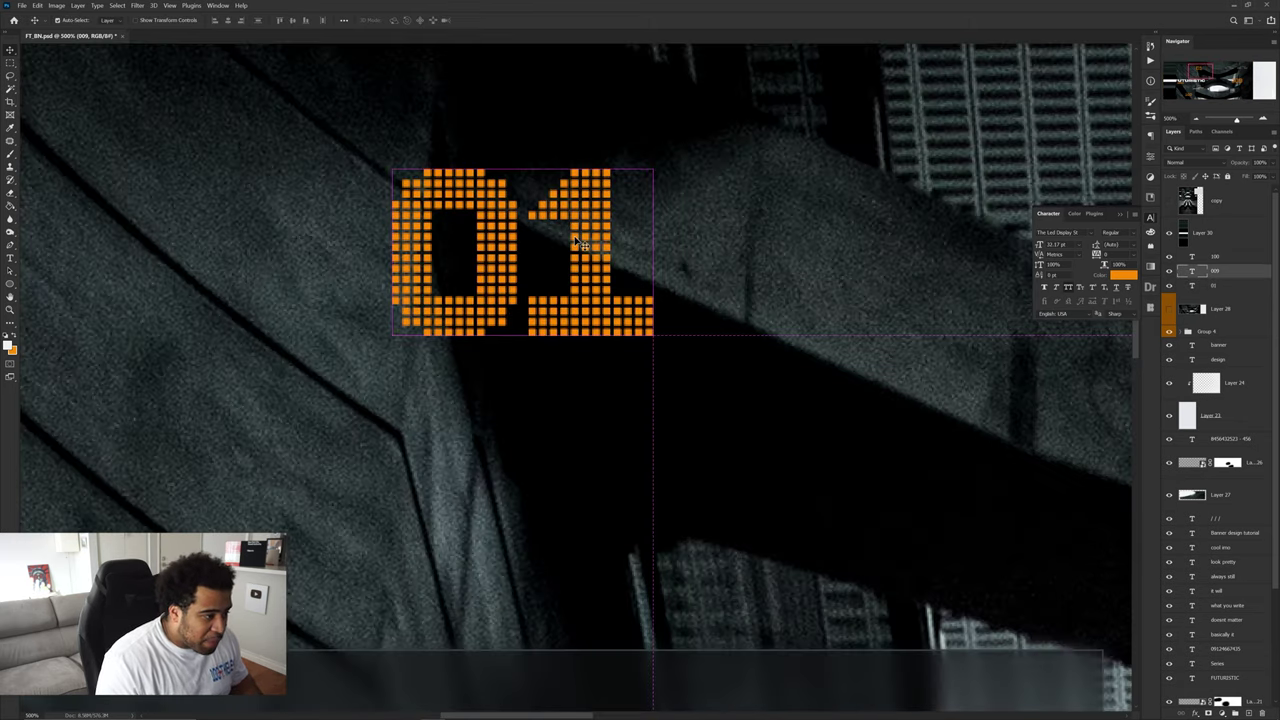
- Add an Outer Glow to the 01 layer in Linear Dodge (Add) mode, size 75, range 50
left_click(577, 241)
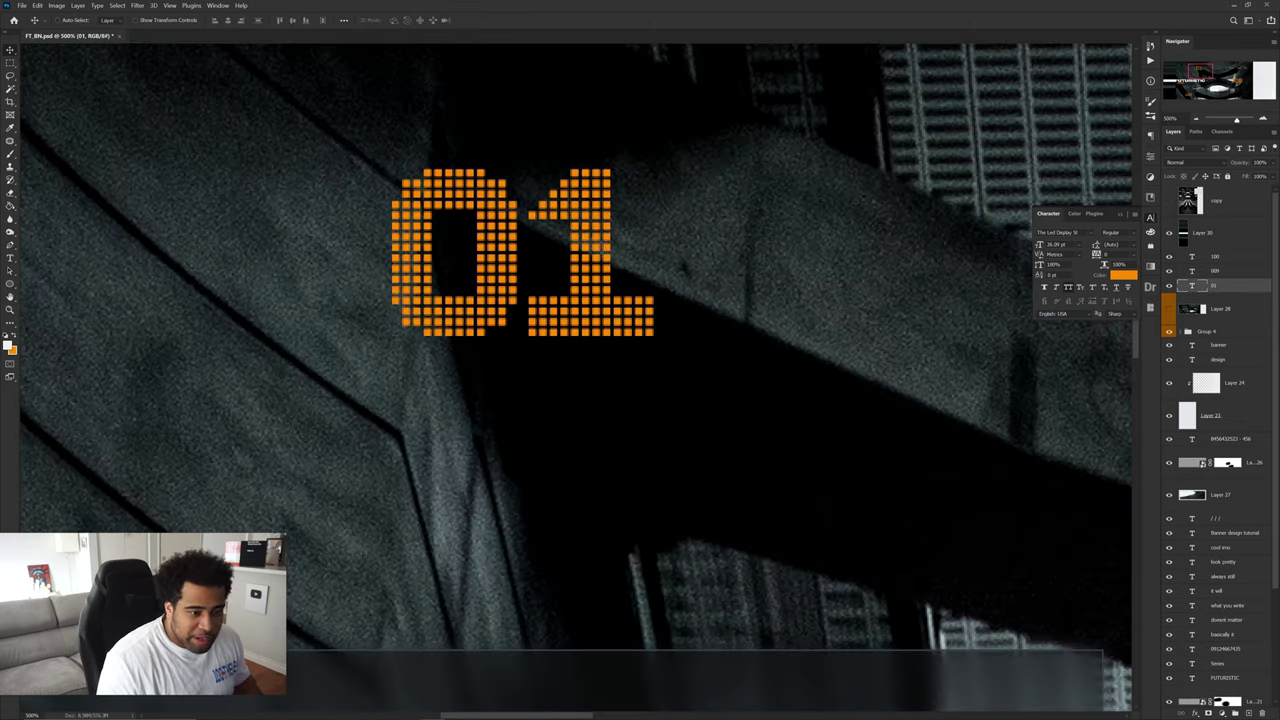
double_click(1237, 286)
left_click(779, 403)
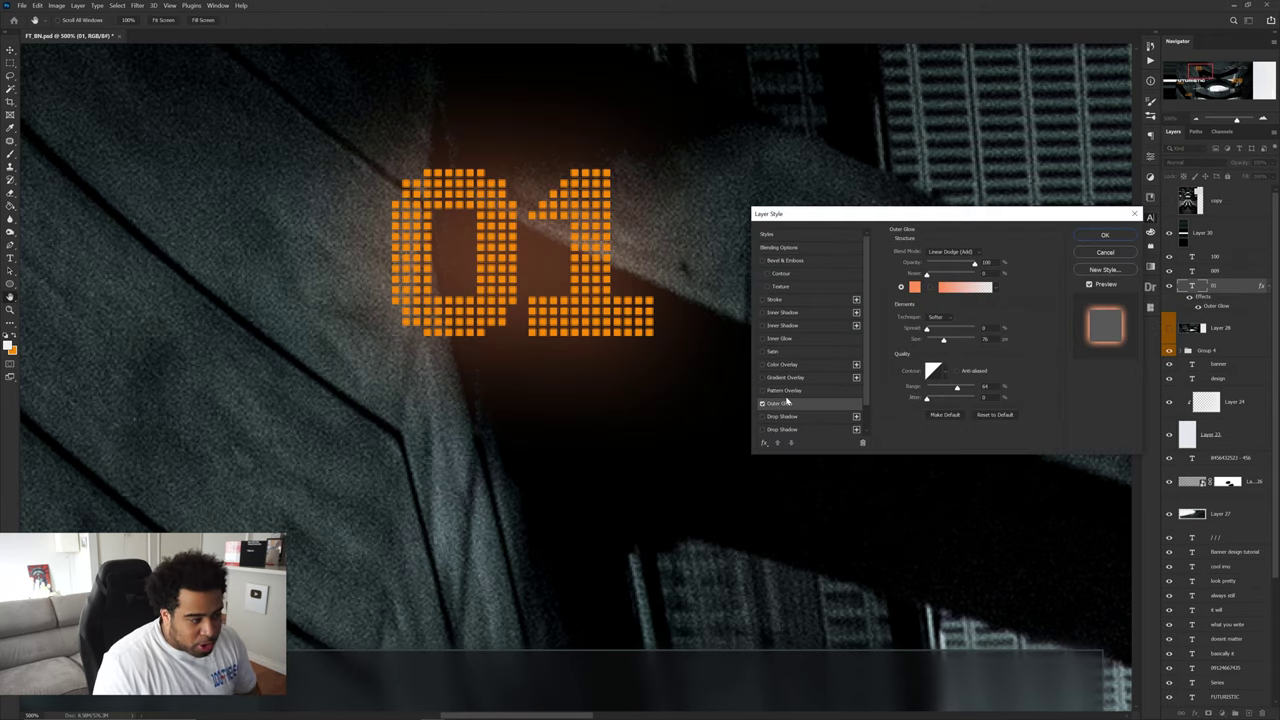
left_click(940, 252)
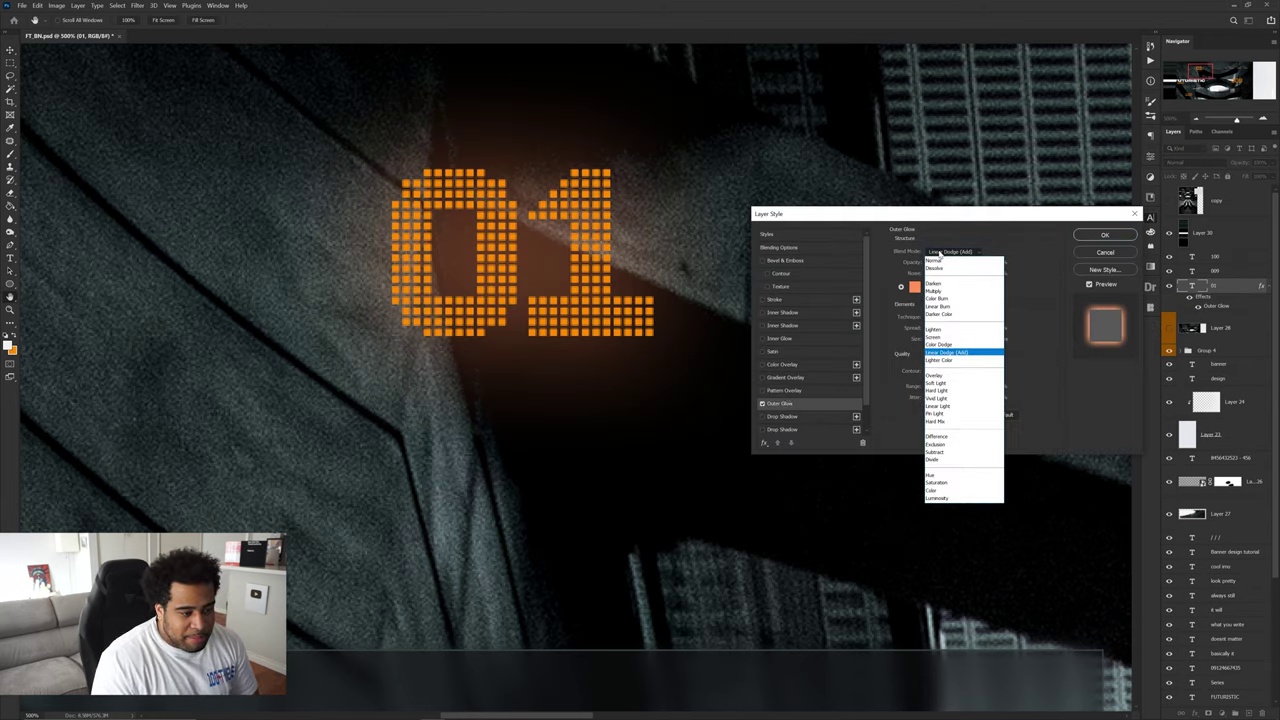
left_click(941, 253)
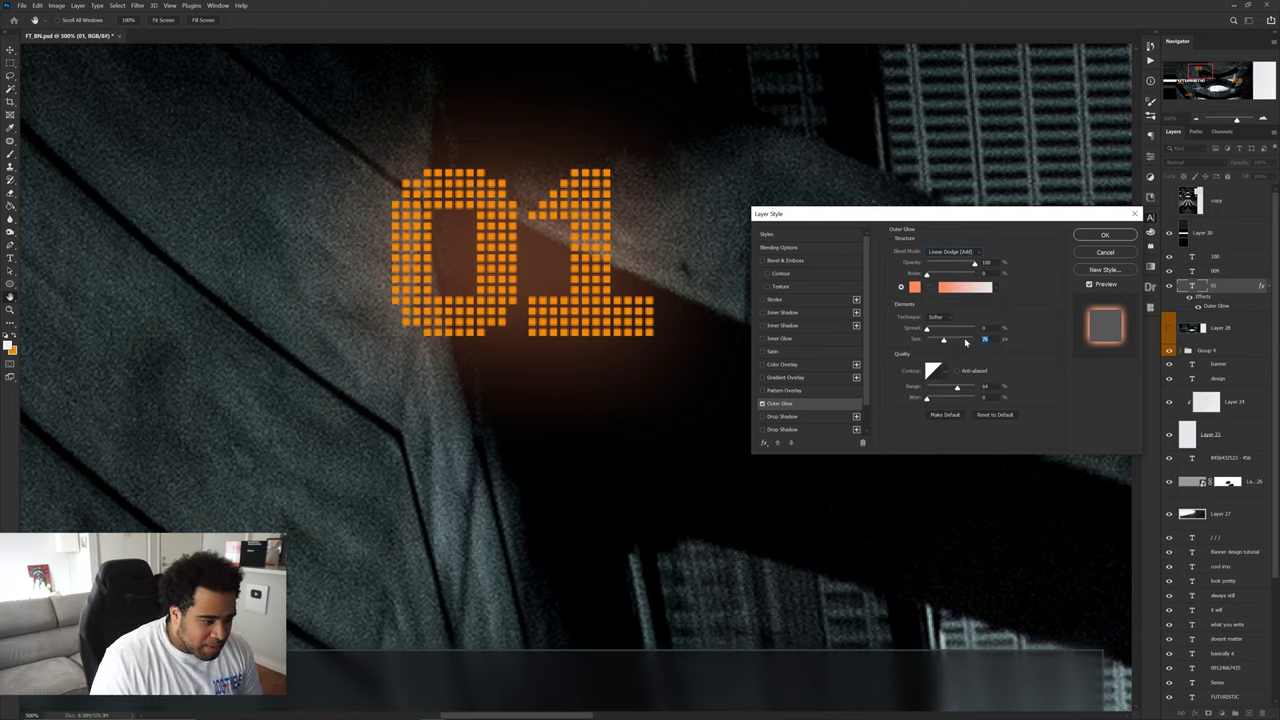
type("75")
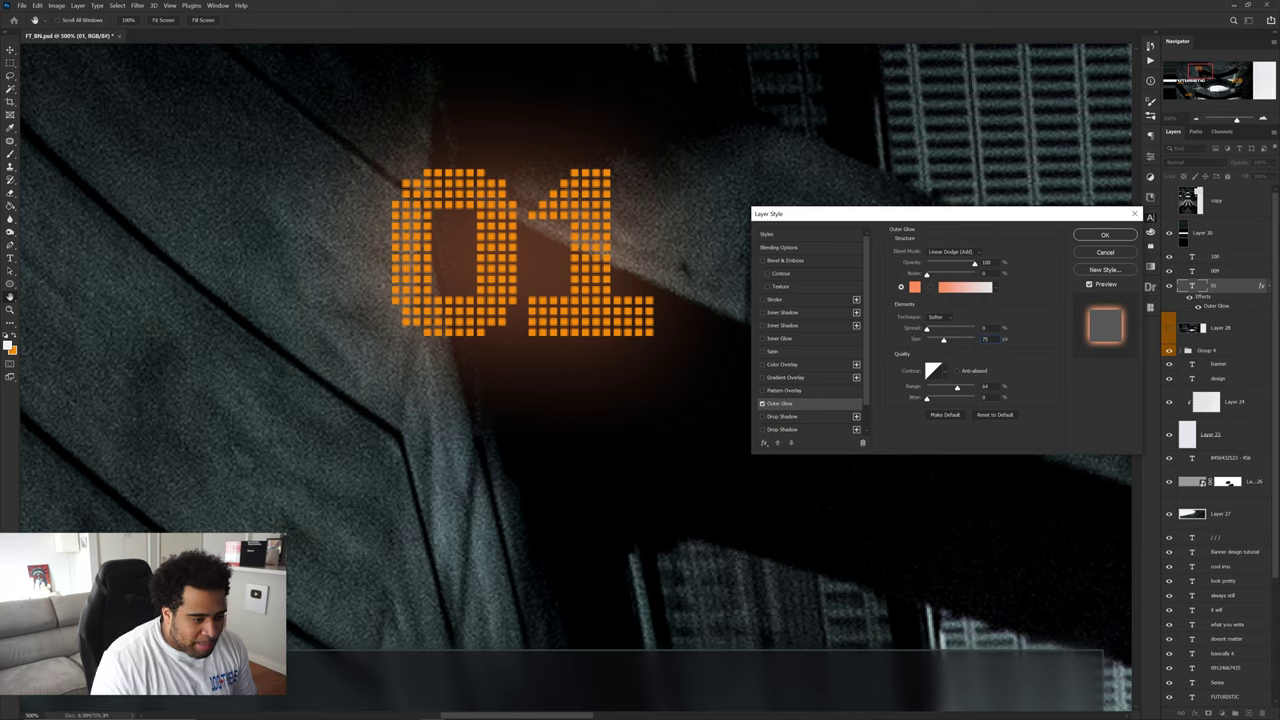
type("50")
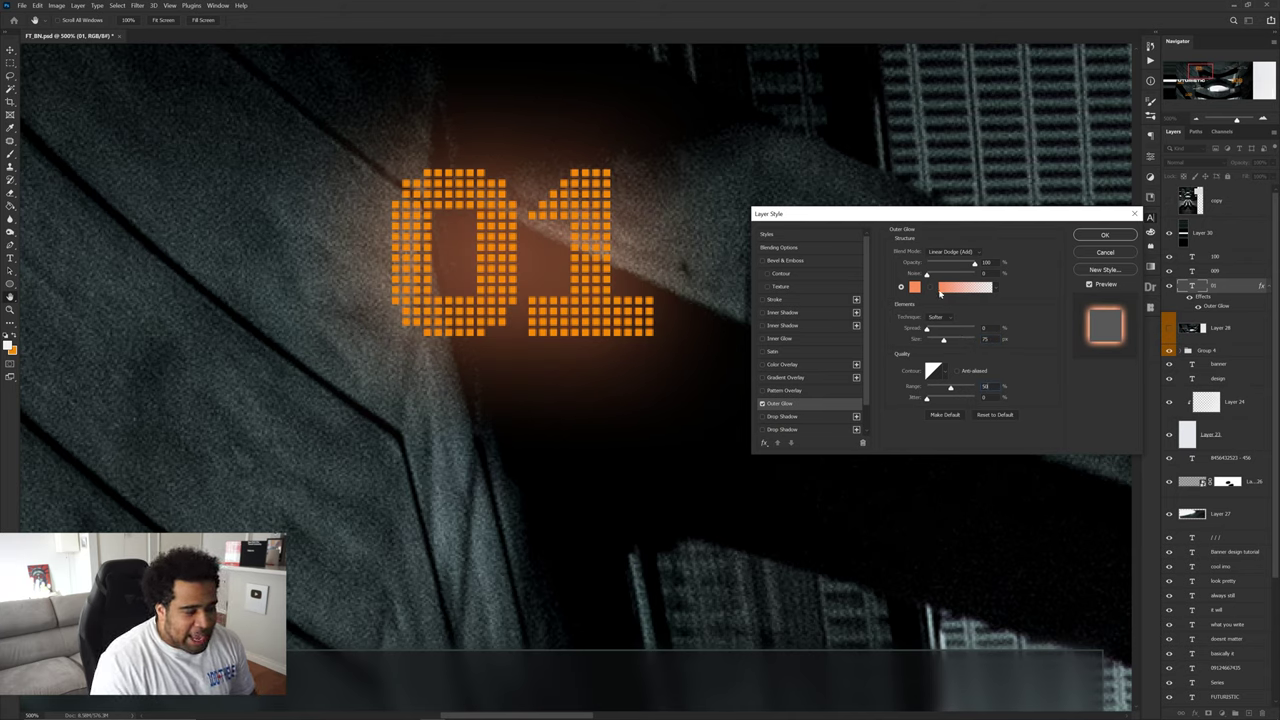
- Set the glow colour to the sampled 01 orange, lightened to ffa333, and apply the style
left_click(915, 288)
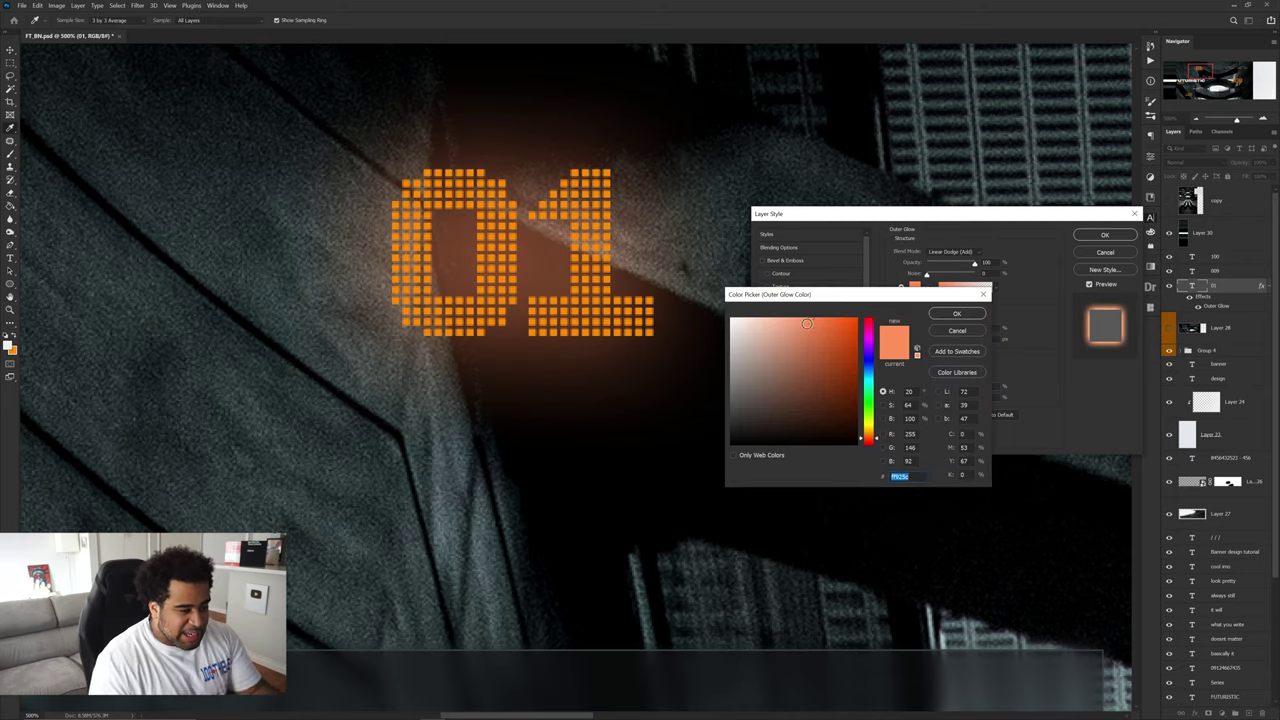
left_click(602, 245)
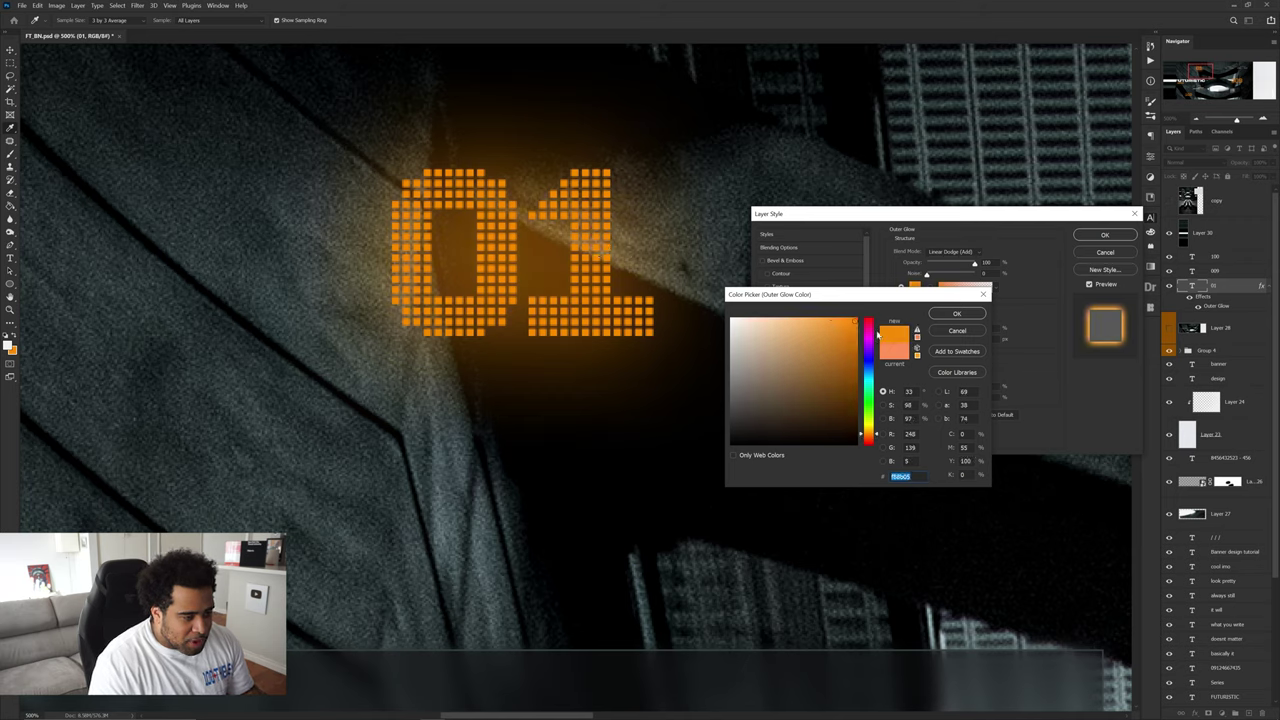
left_click(837, 321)
left_click_drag(831, 322, 826, 318)
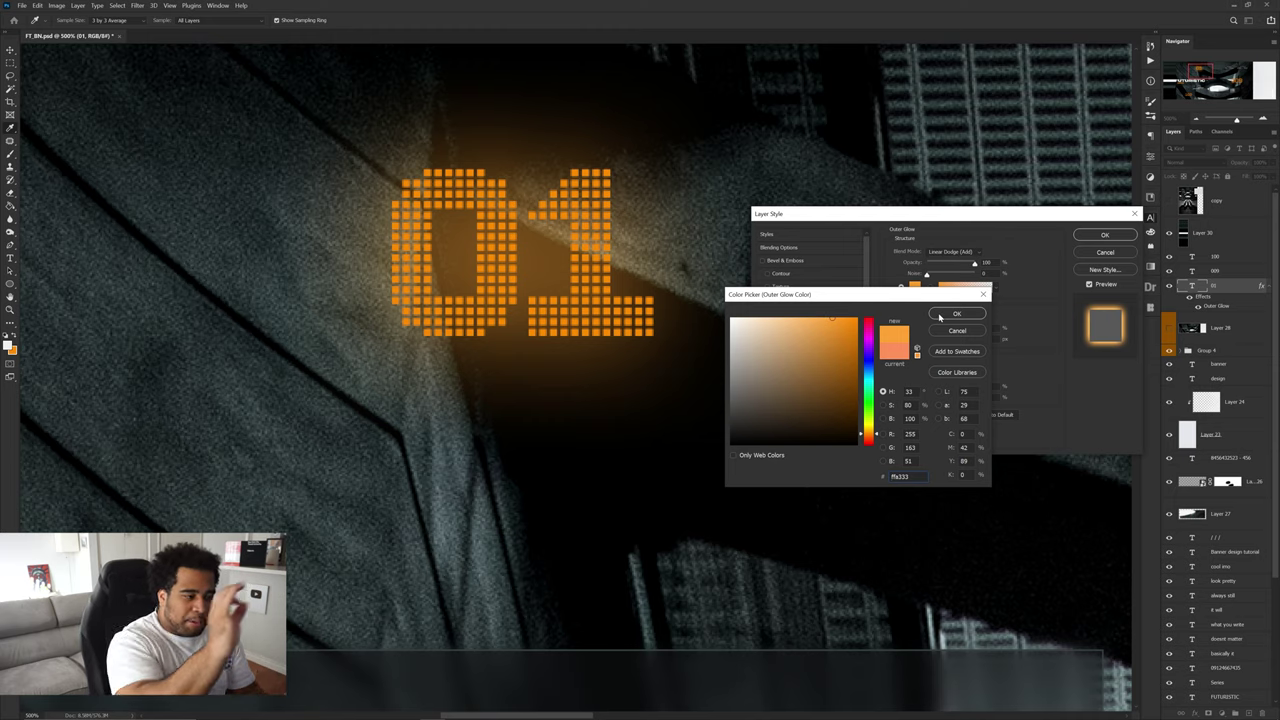
left_click(941, 316)
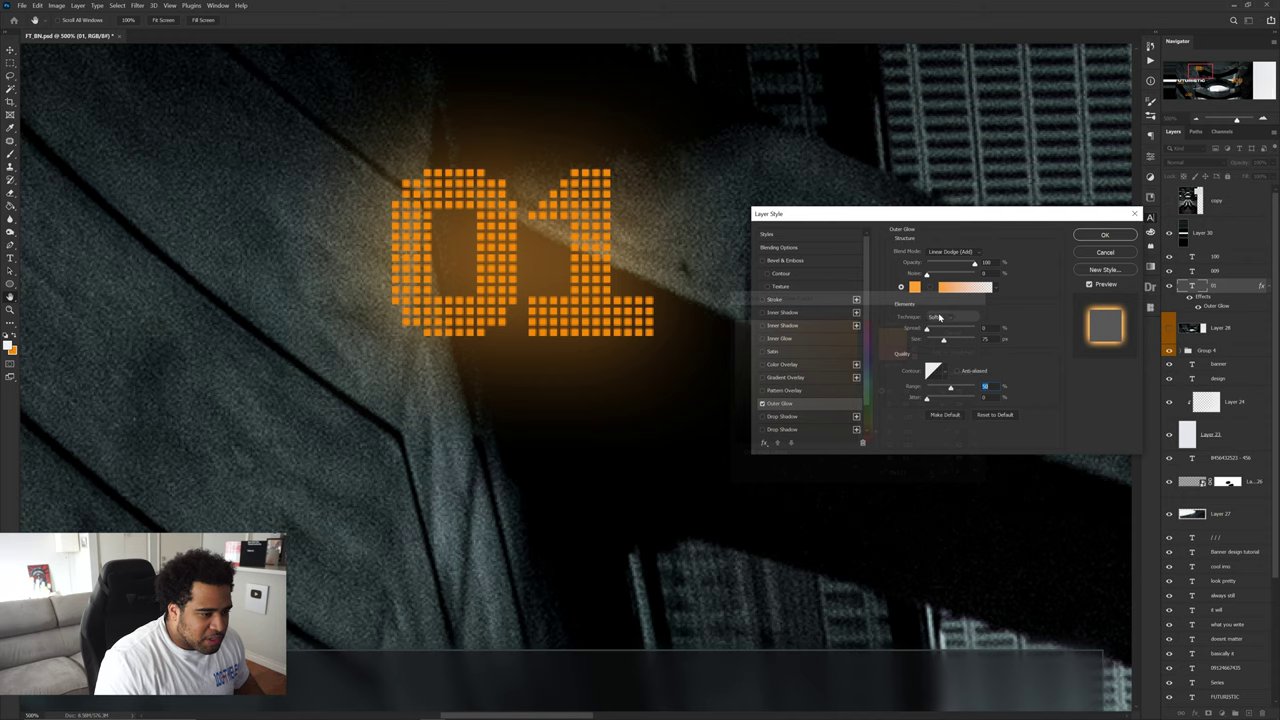
left_click(1105, 235)
- Copy the 01 layer's glow style and paste it onto the 009 and 100 layers
right_click(1232, 289)
key("Escape")
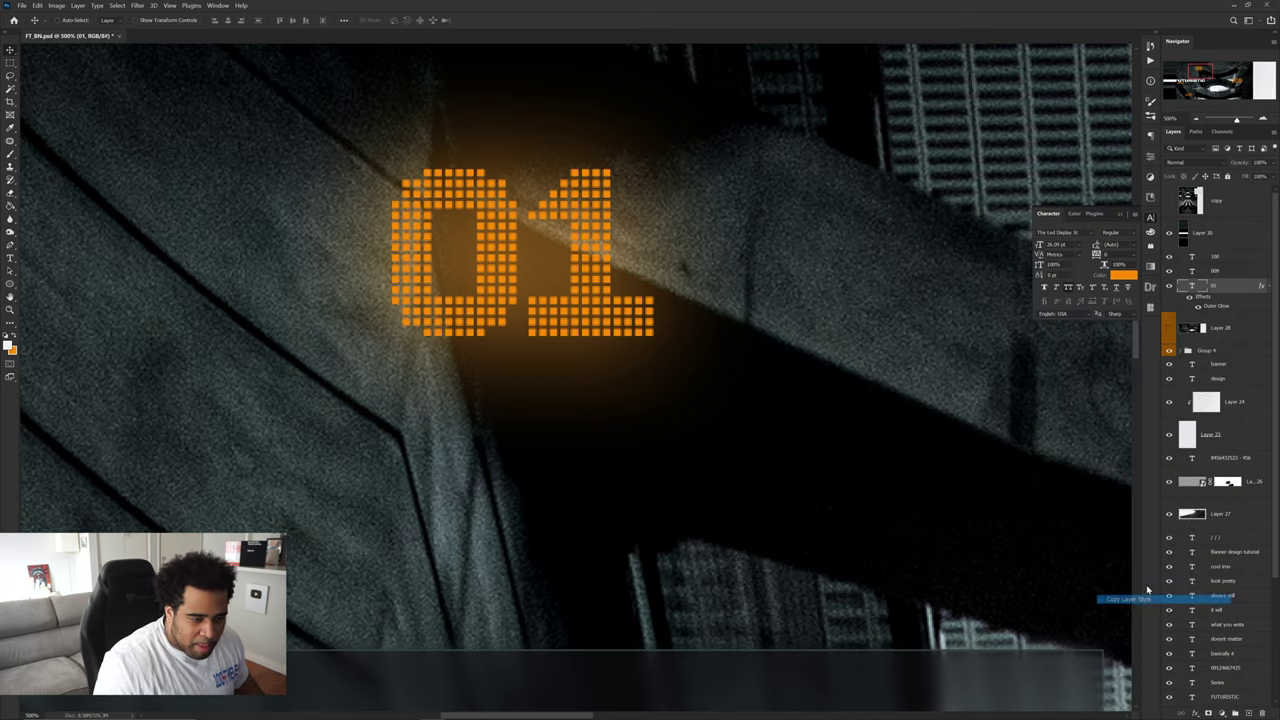
right_click(1220, 272)
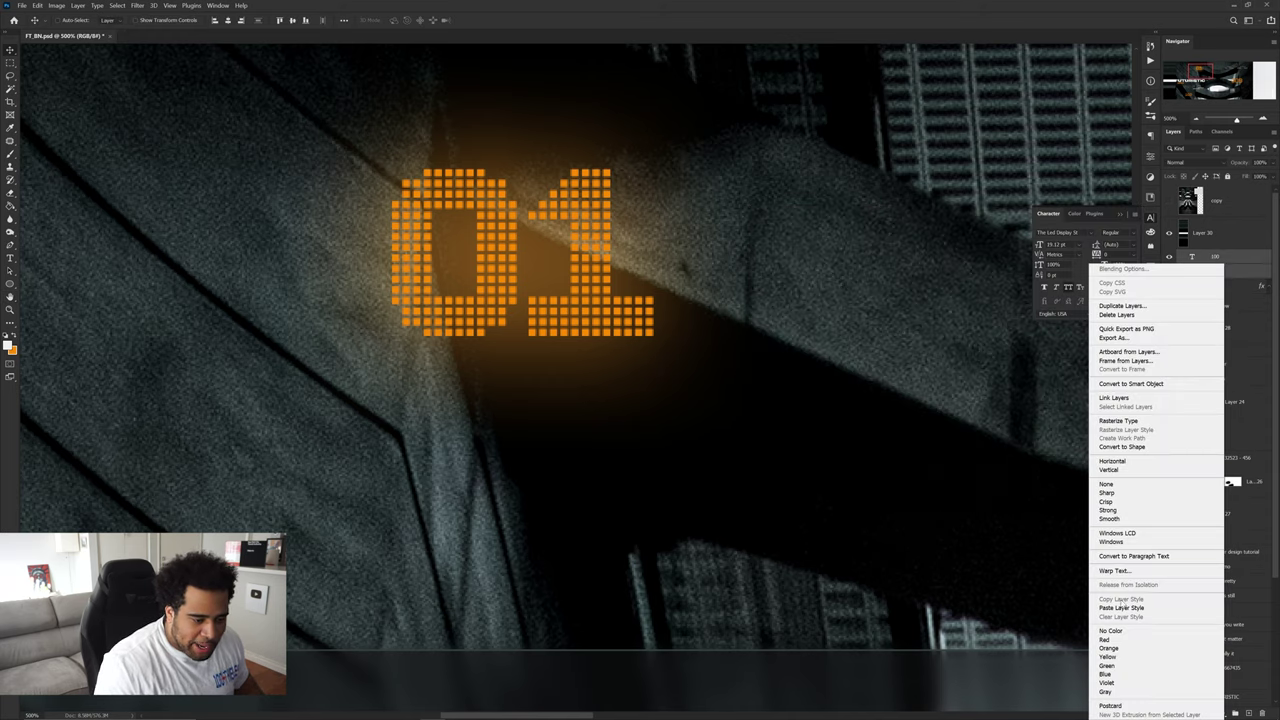
left_click(1130, 606)
- Zoom out to the whole banner and scale up the 100 number
scroll(860, 415, "down", 3)
scroll(860, 415, "down", 2)
left_click_drag(860, 415, 663, 412)
left_click_drag(843, 404, 721, 401)
left_click_drag(344, 548, 413, 536)
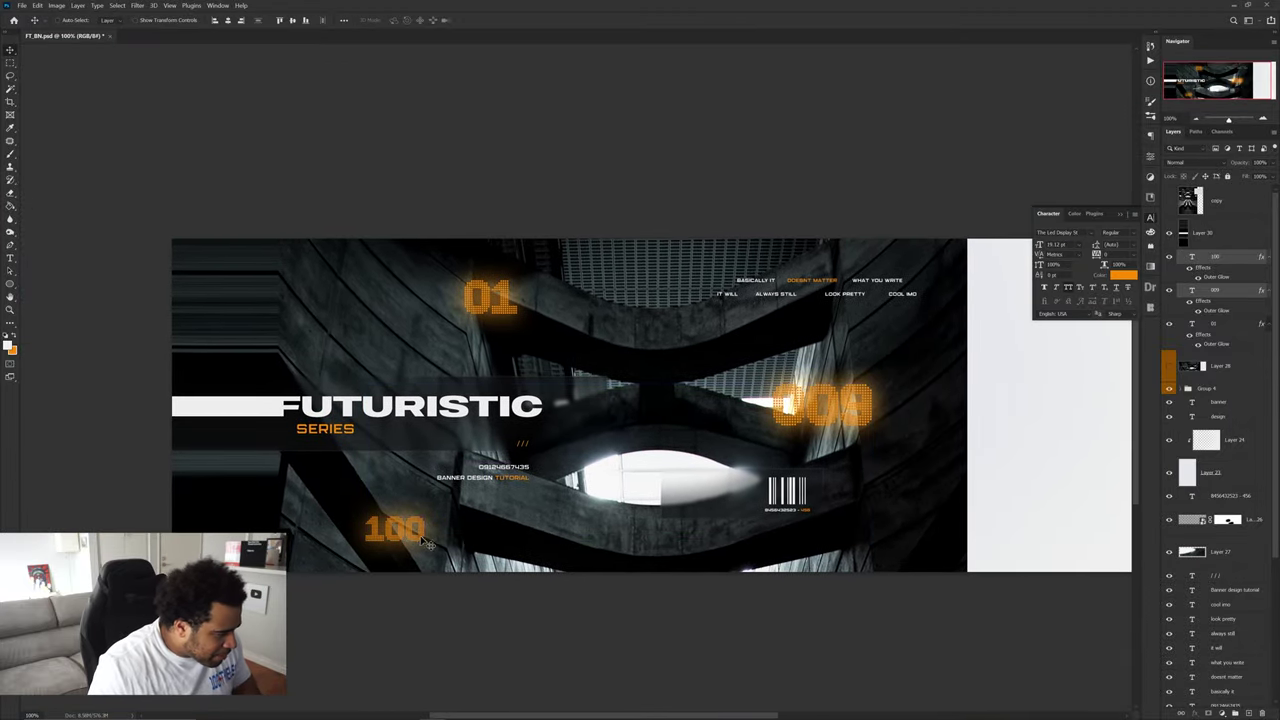
left_click(424, 537)
key("ctrl+t")
left_click_drag(425, 535, 450, 518)
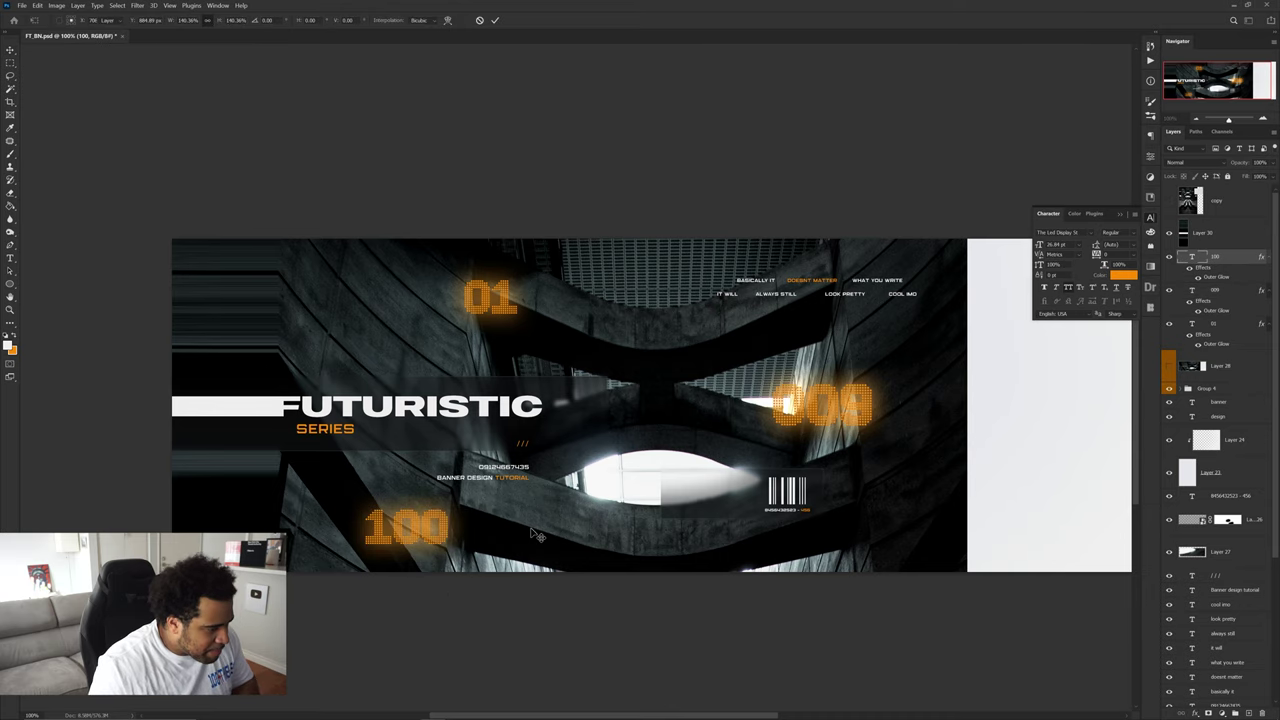
key("Return")
- Hide the Character panel and recentre the banner in view
left_click_drag(574, 518, 500, 472)
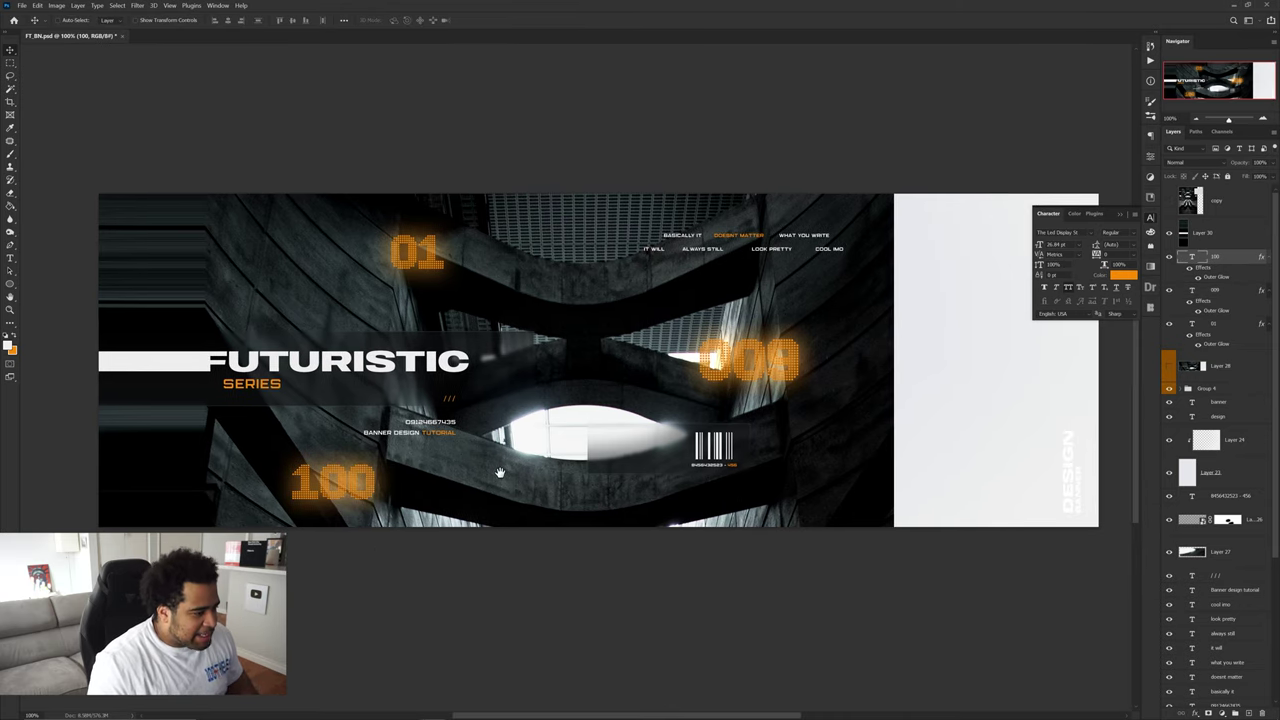
left_click(1151, 217)
left_click_drag(880, 260, 895, 281)
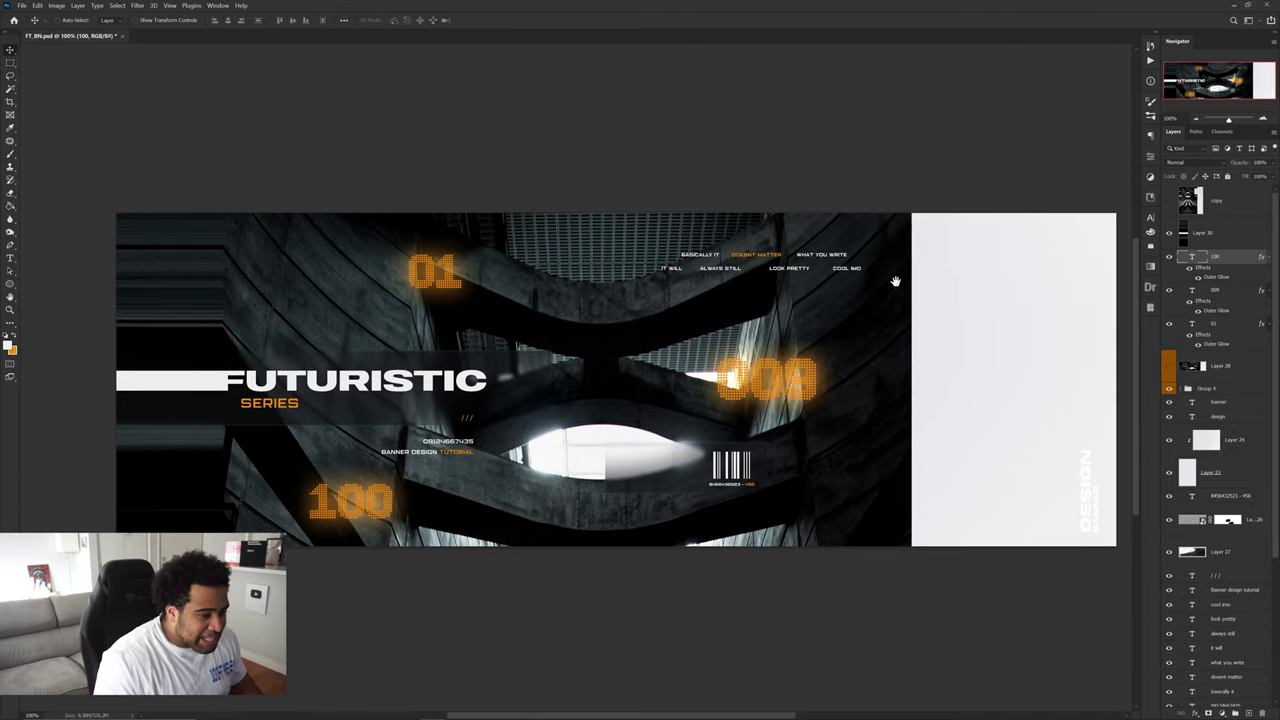
scroll(895, 281, "down", 1)
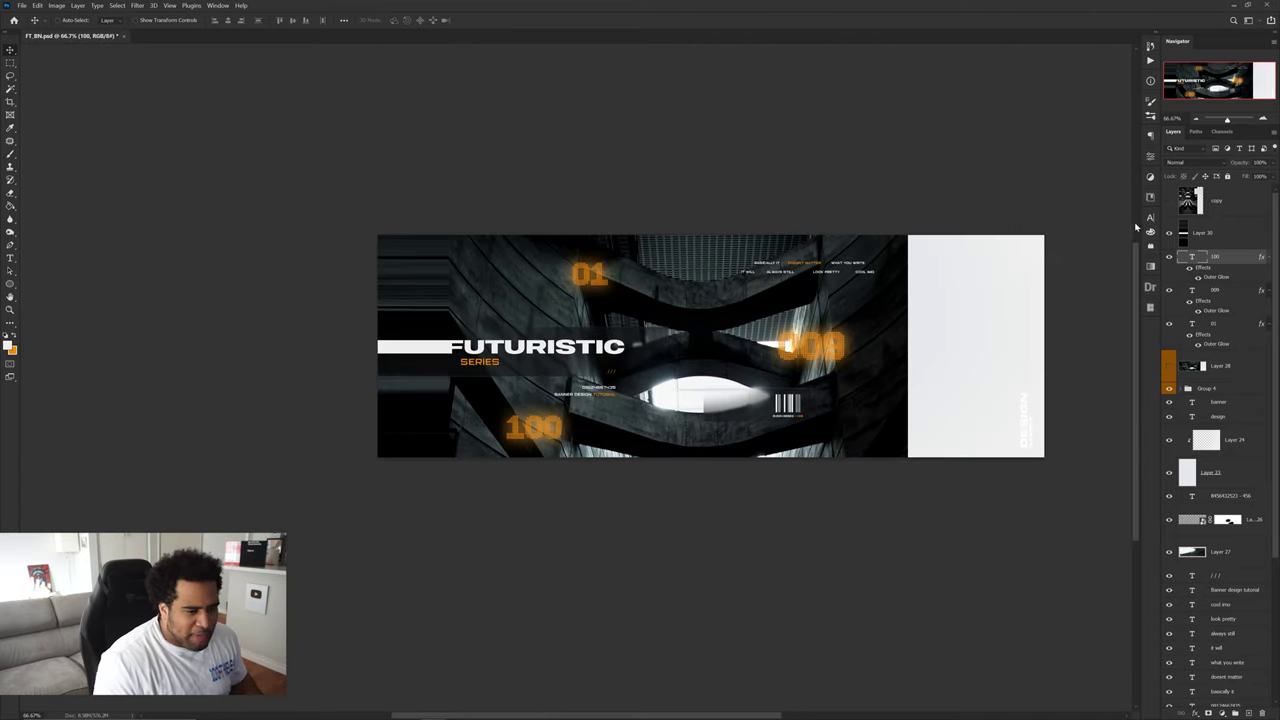
- Create a text layer containing '1' near the 01 and apply a glyph font
key("t")
left_click(477, 410)
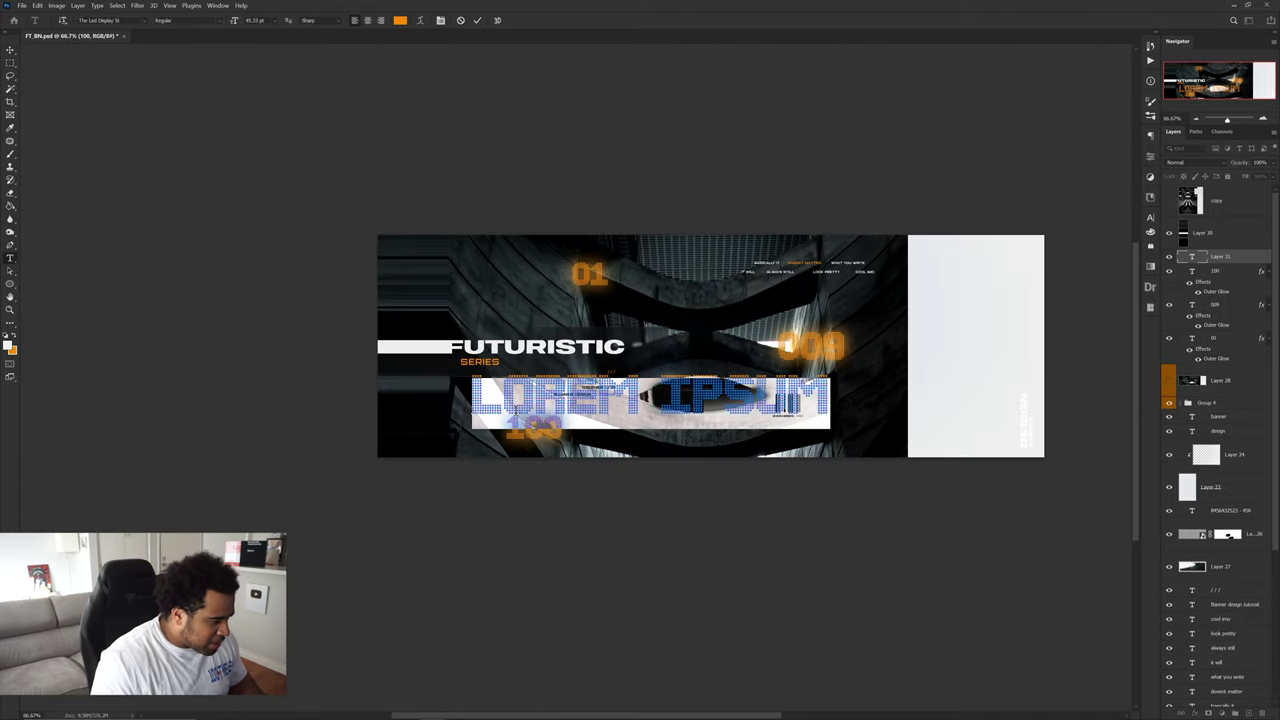
type("1")
left_click(1150, 217)
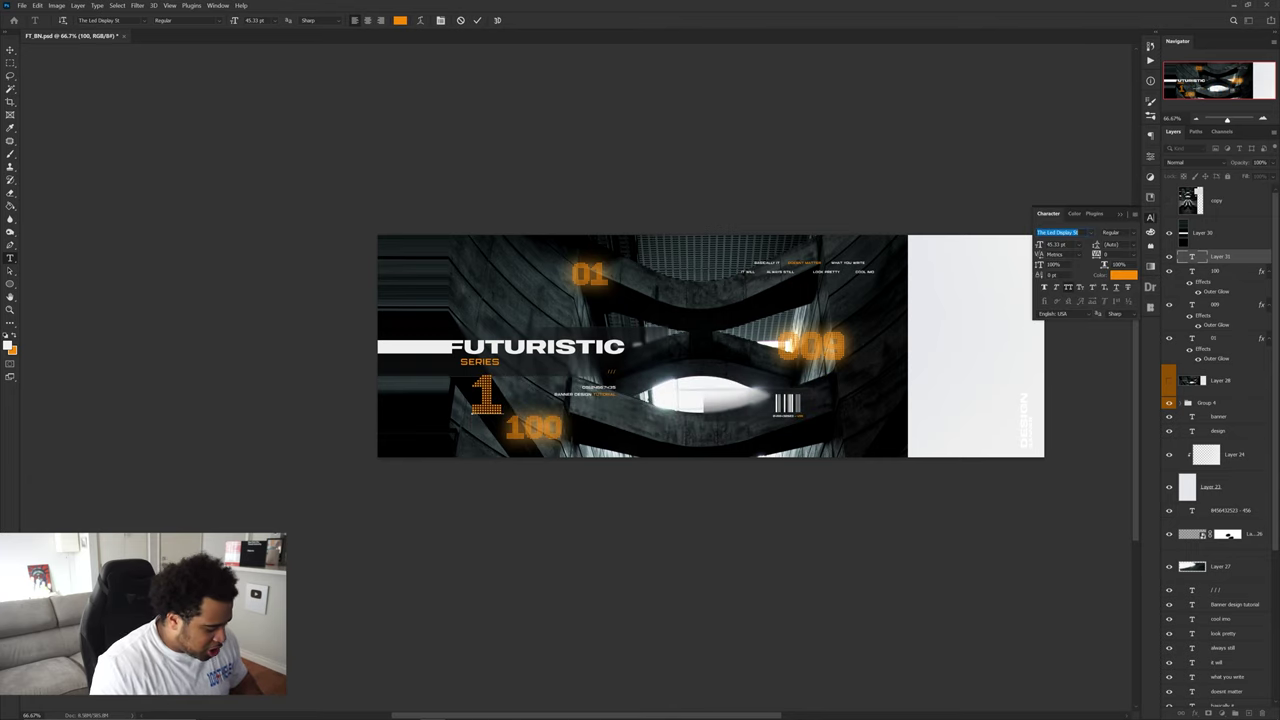
type("gk")
key("Return")
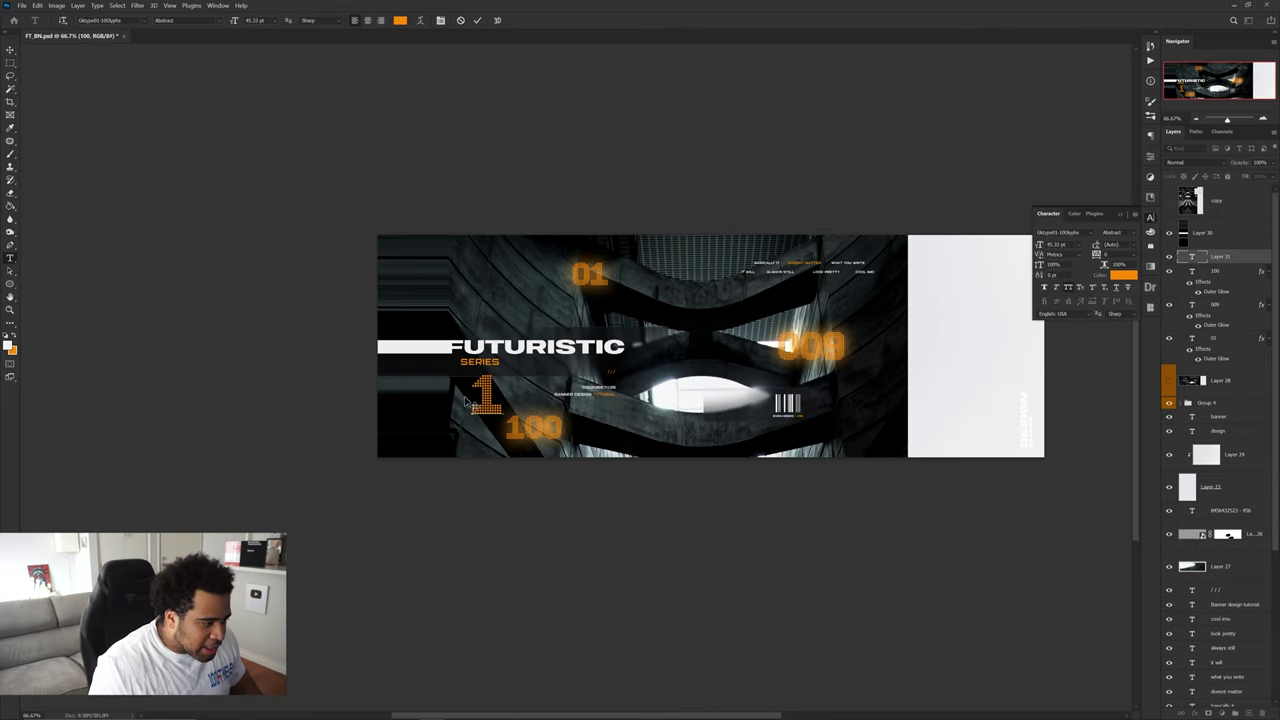
- Reselect the 1 and choose the glyph font from the font list to make a logo
double_click(477, 393)
type("display St")
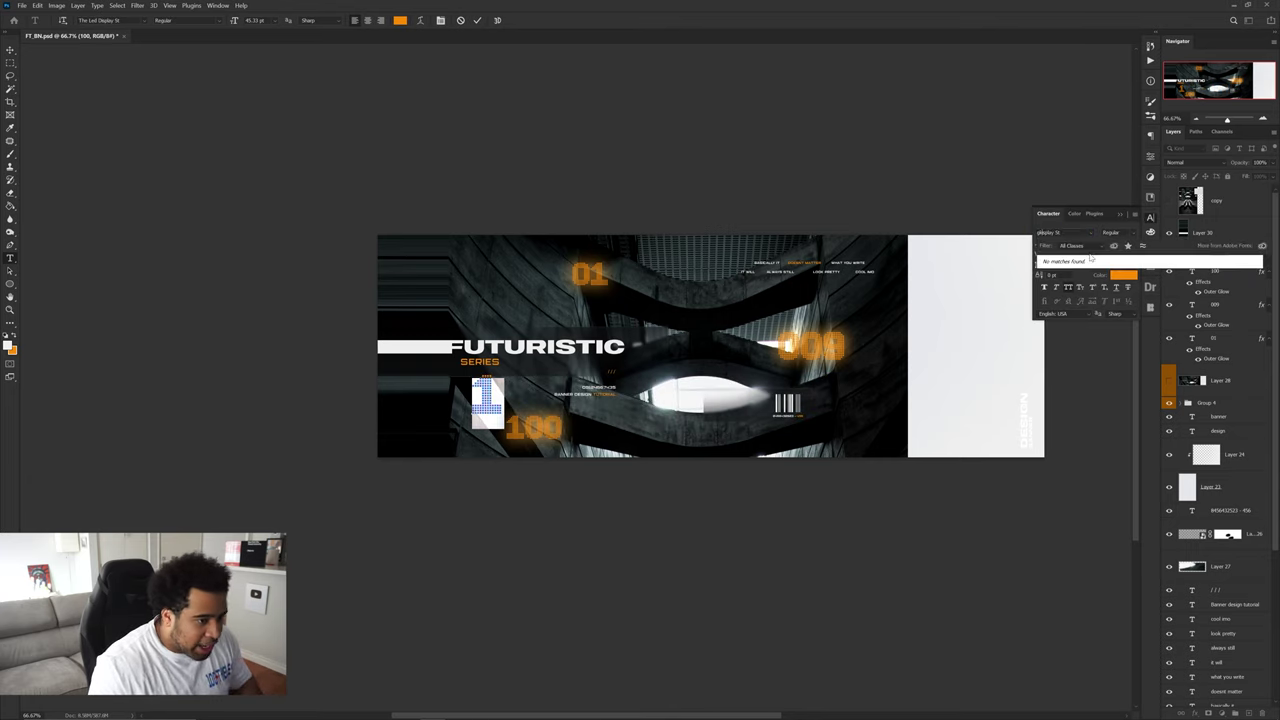
key("Escape")
left_click(1090, 232)
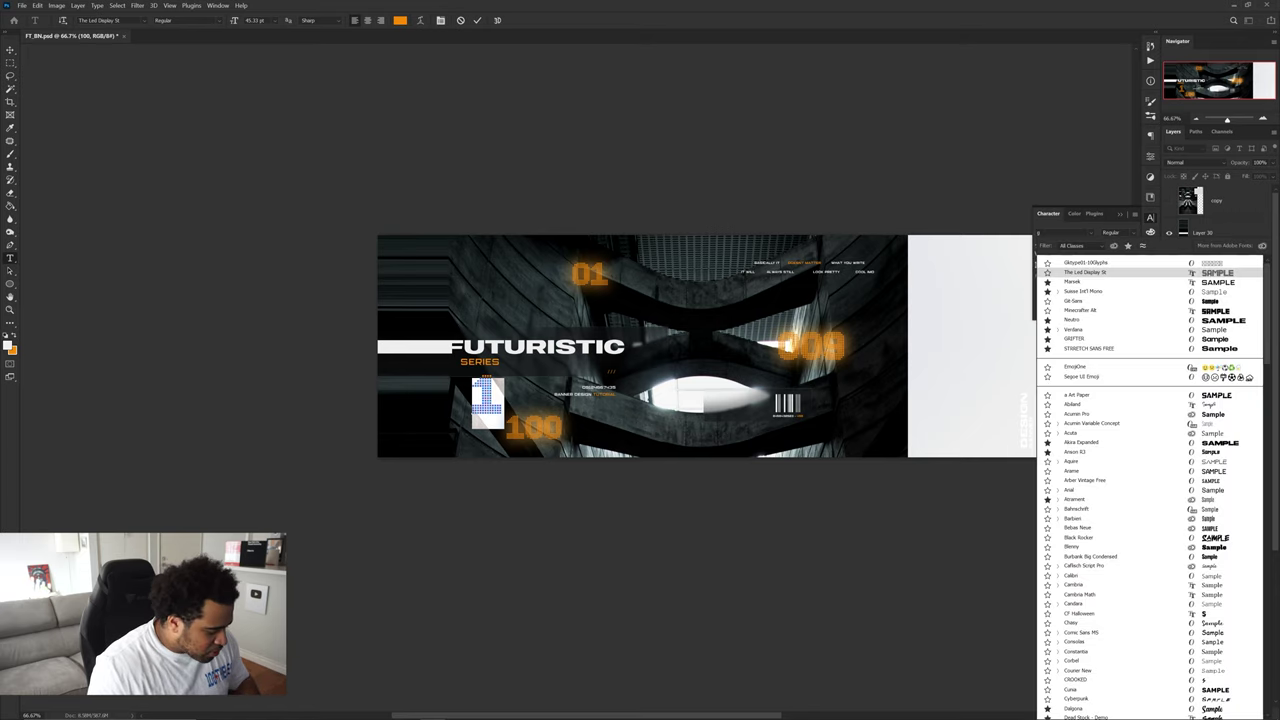
key("Return")
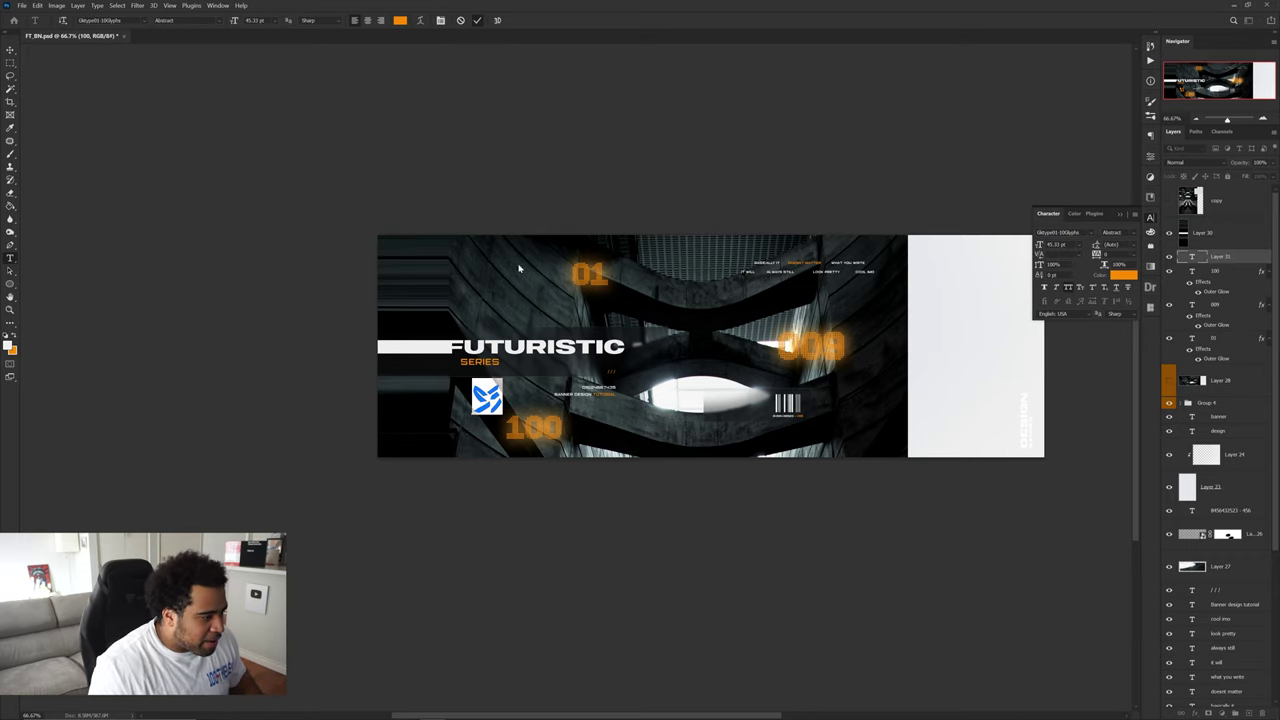
- Commit the logo glyph, move it toward the banner centre, and start enlarging it
left_click(477, 20)
key("v")
left_click_drag(558, 409, 768, 424)
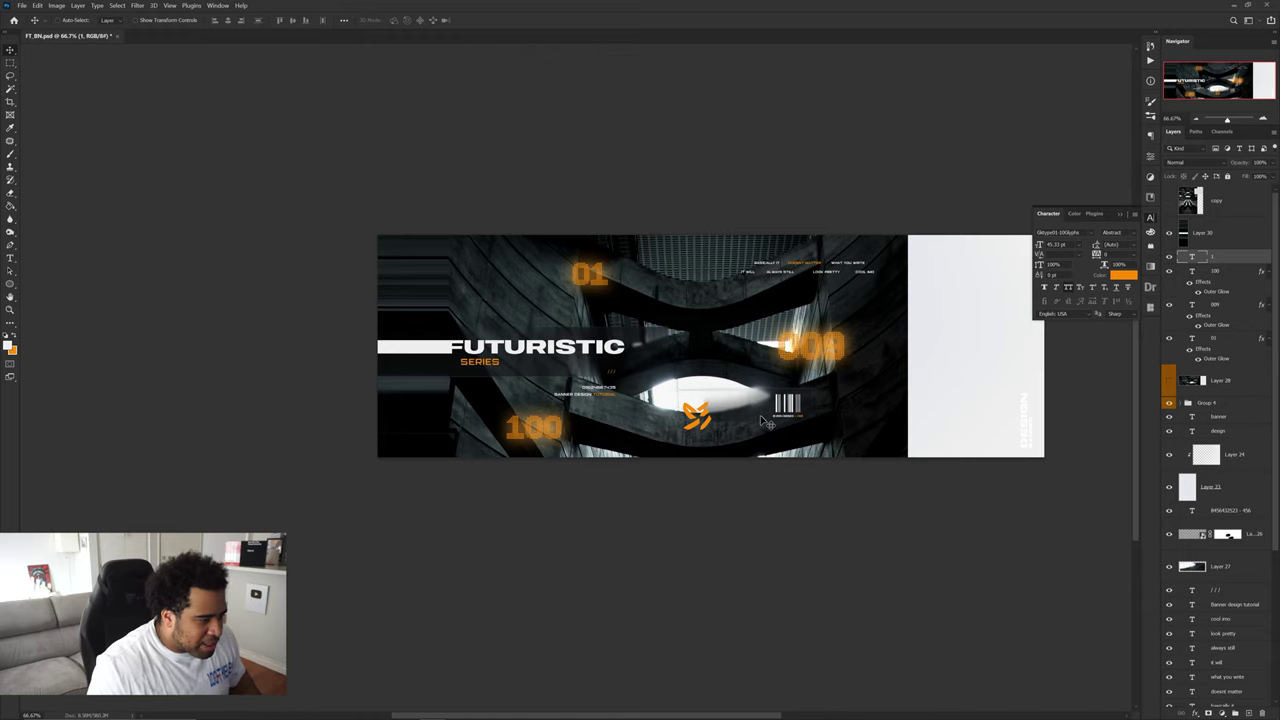
scroll(766, 422, "right", 1)
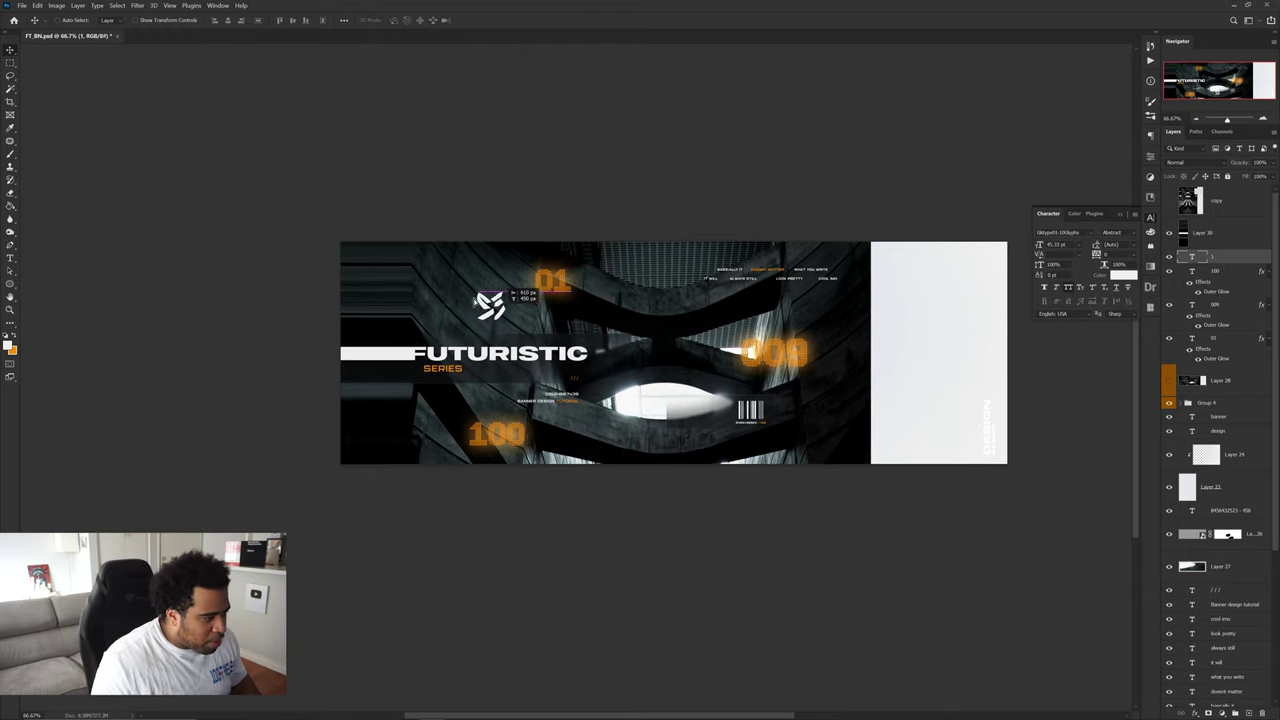
key("ctrl+t")
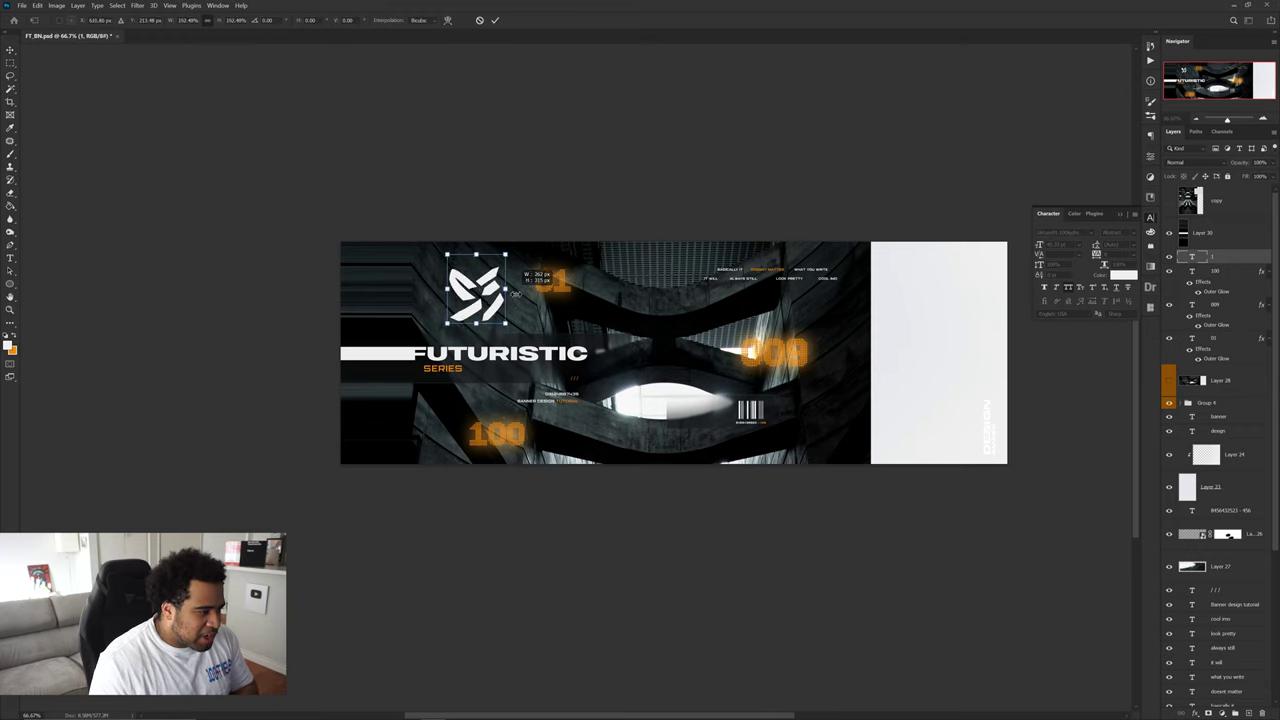